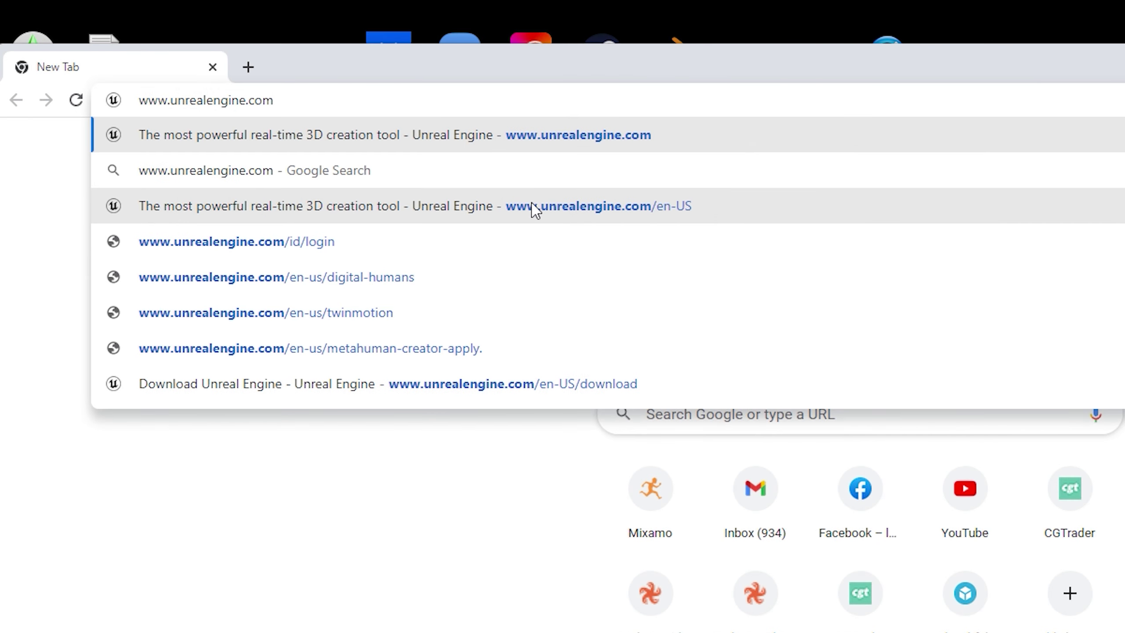
# Step: Open the Unreal Engine website's download page and open the already installed Epic Games launcher from it
pyautogui.click(535, 211)
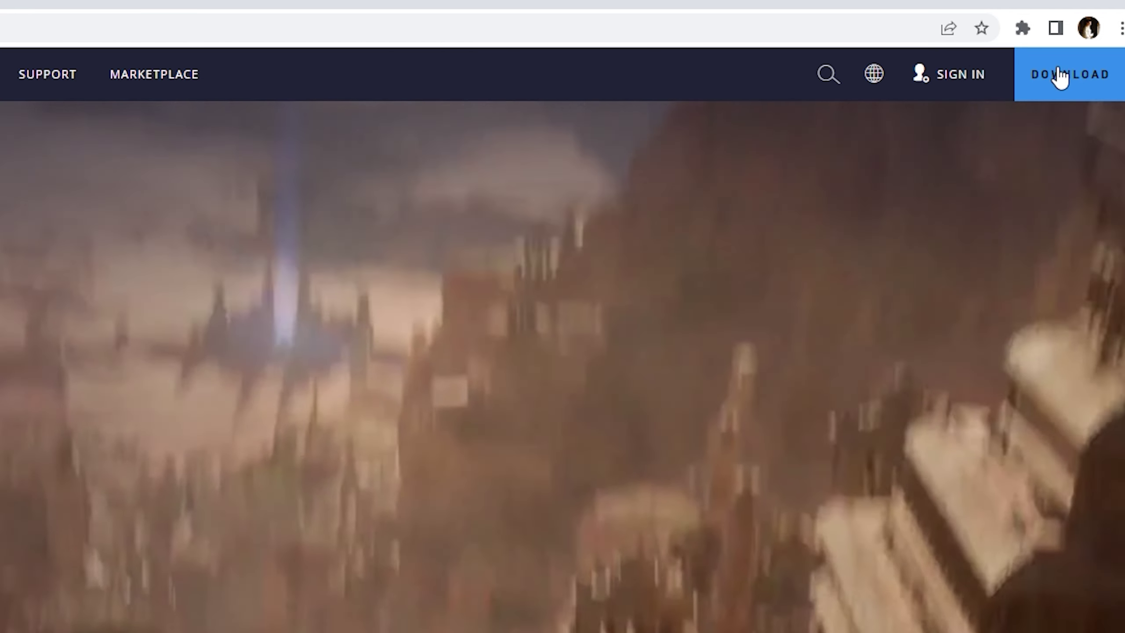
pyautogui.click(1059, 75)
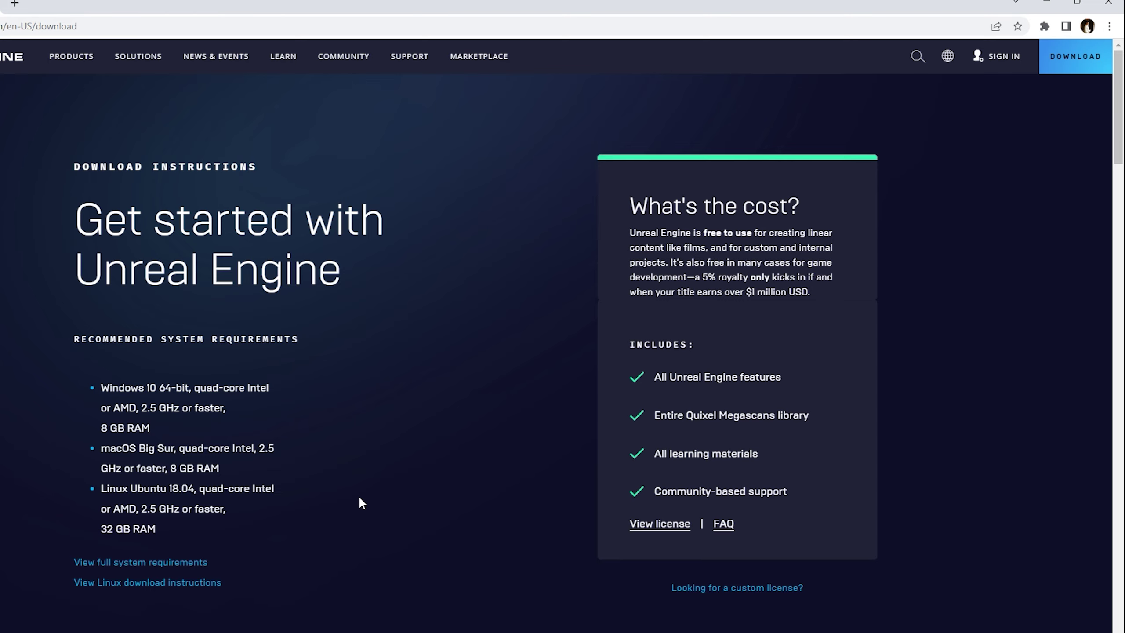
pyautogui.scroll(-5, 599, 414)
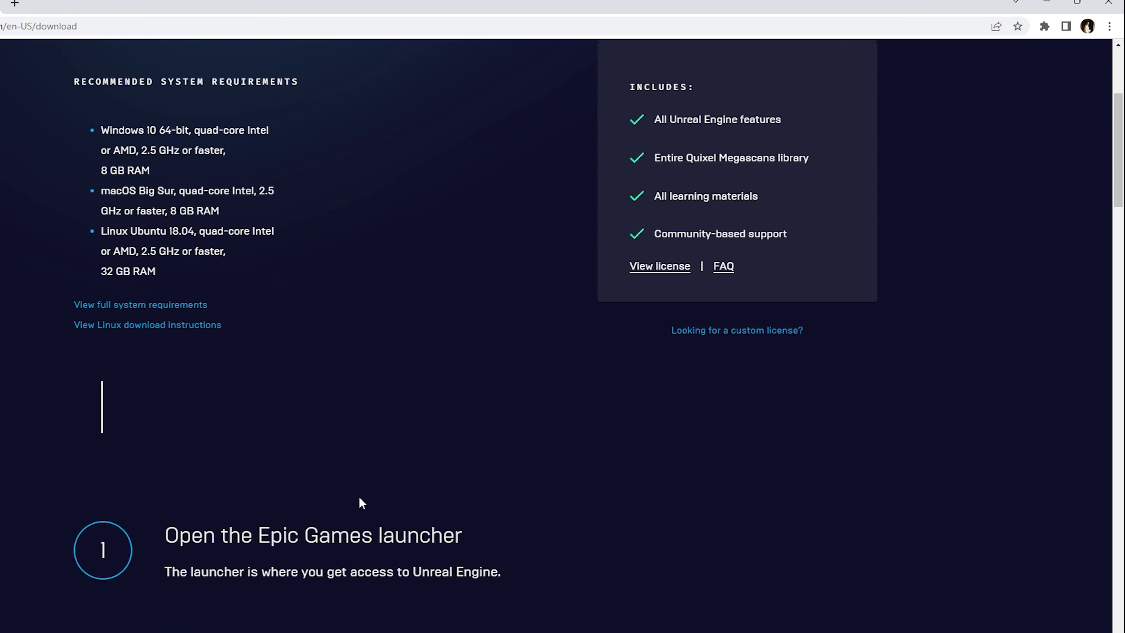
pyautogui.scroll(-5, 359, 497)
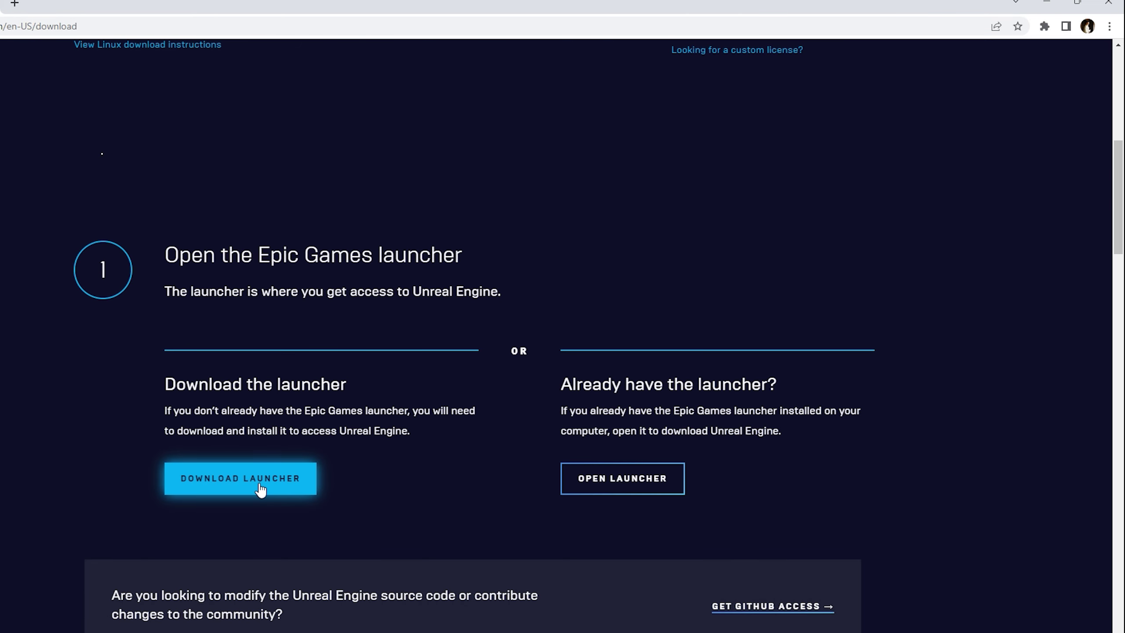
pyautogui.click(635, 483)
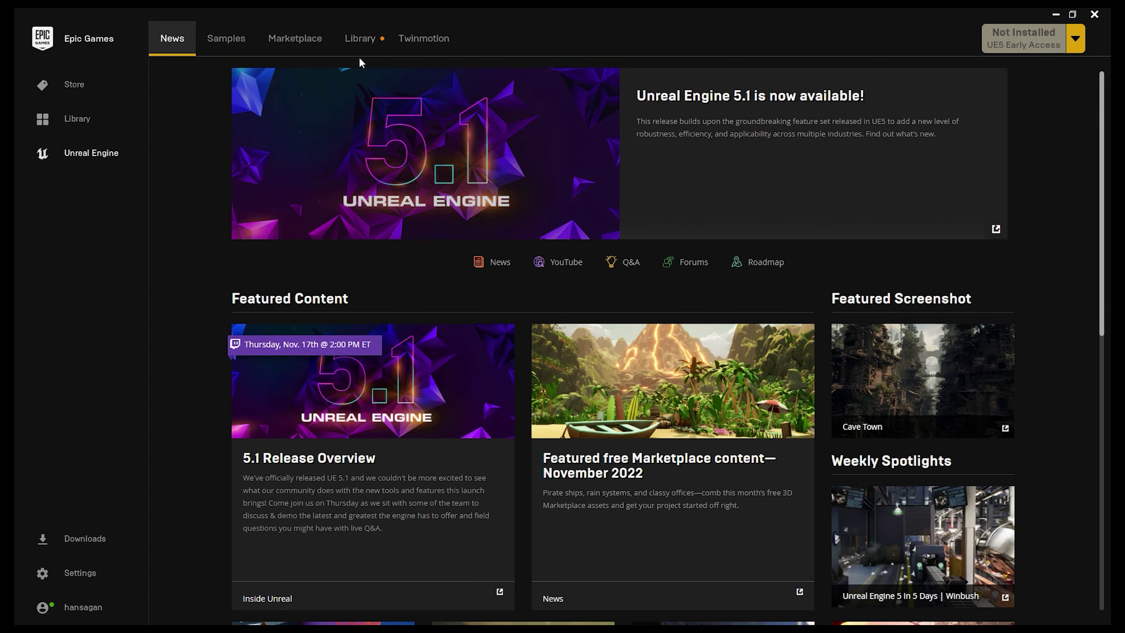
# Step: Show the installed engine versions in the launcher's library and launch Unreal Engine 5.1.0
pyautogui.click(360, 39)
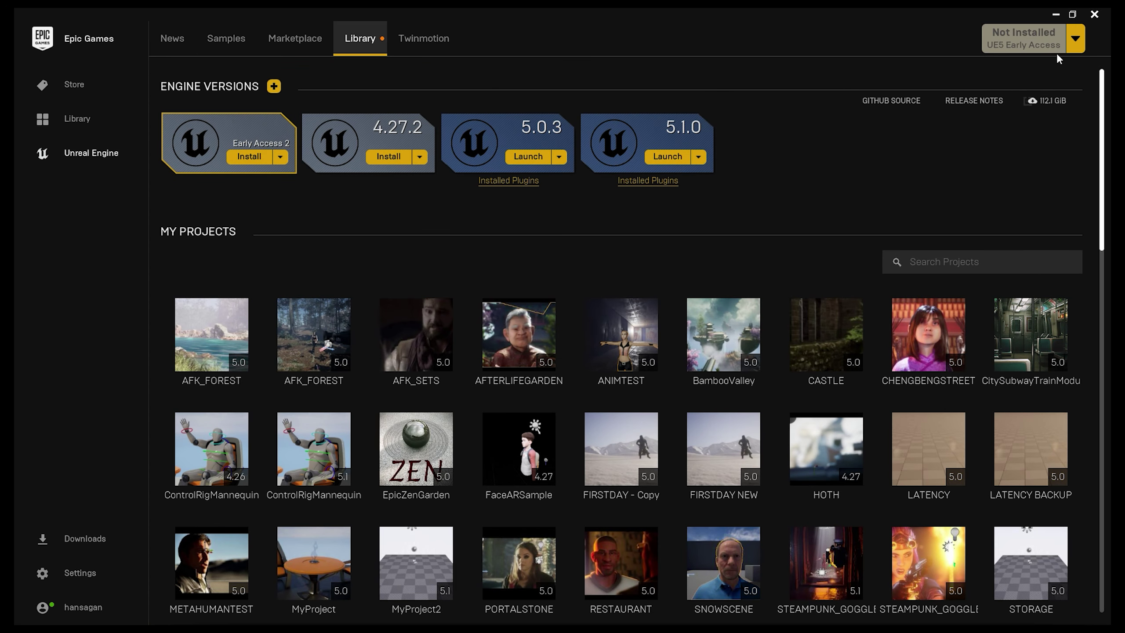
pyautogui.click(1071, 45)
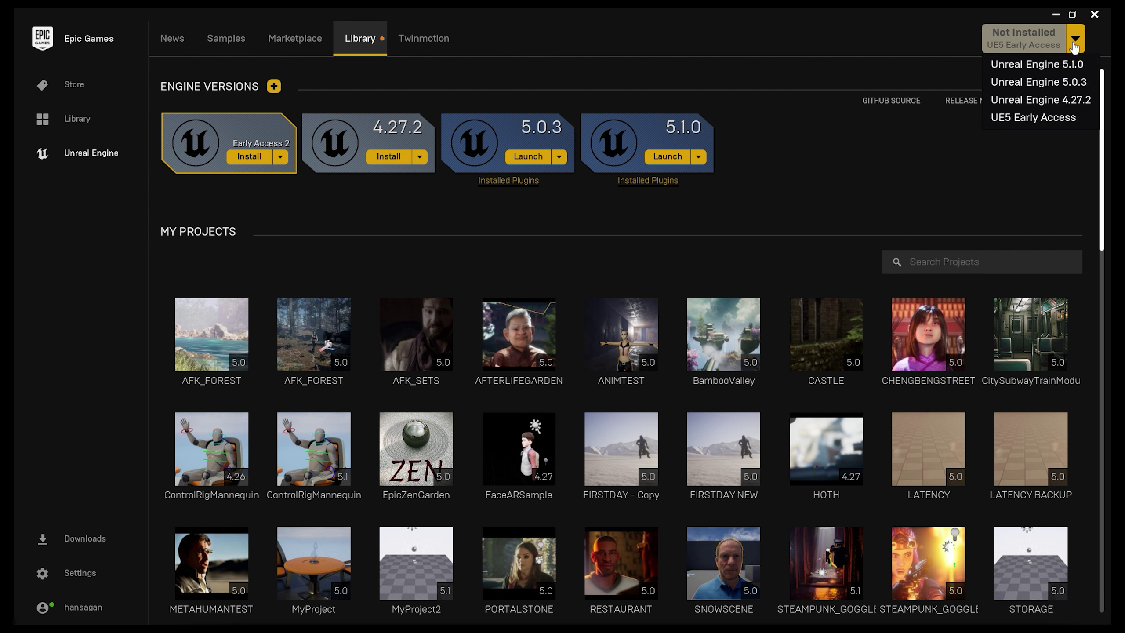
pyautogui.click(667, 157)
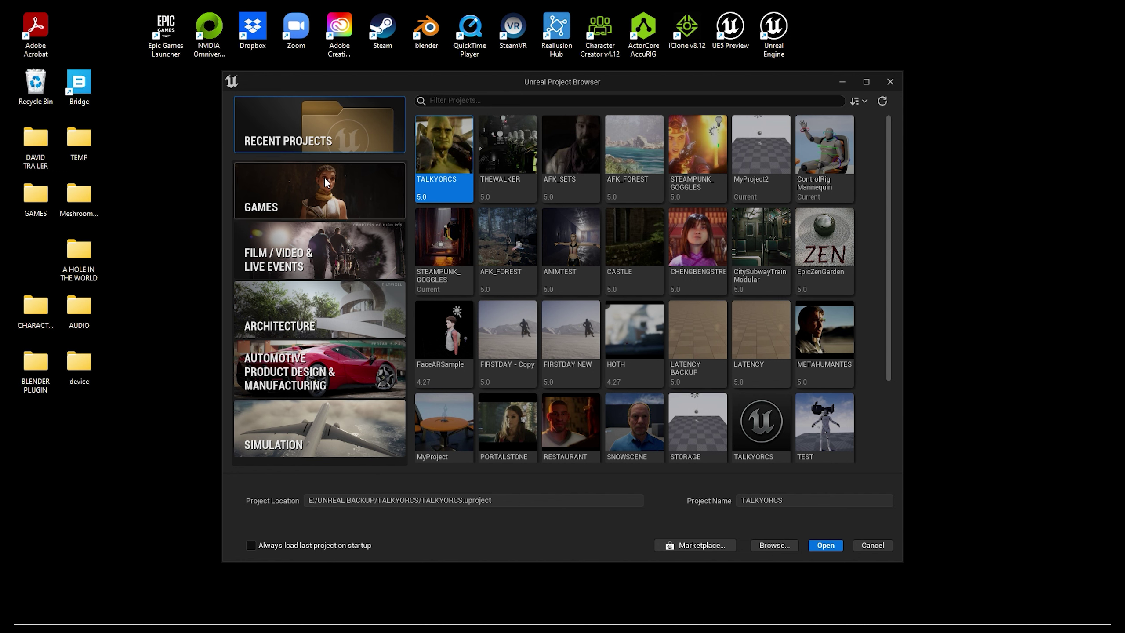
# Step: Create a blank Film / Video & Live Events project named SETUP with Starter Content and Raytracing enabled
pyautogui.click(330, 248)
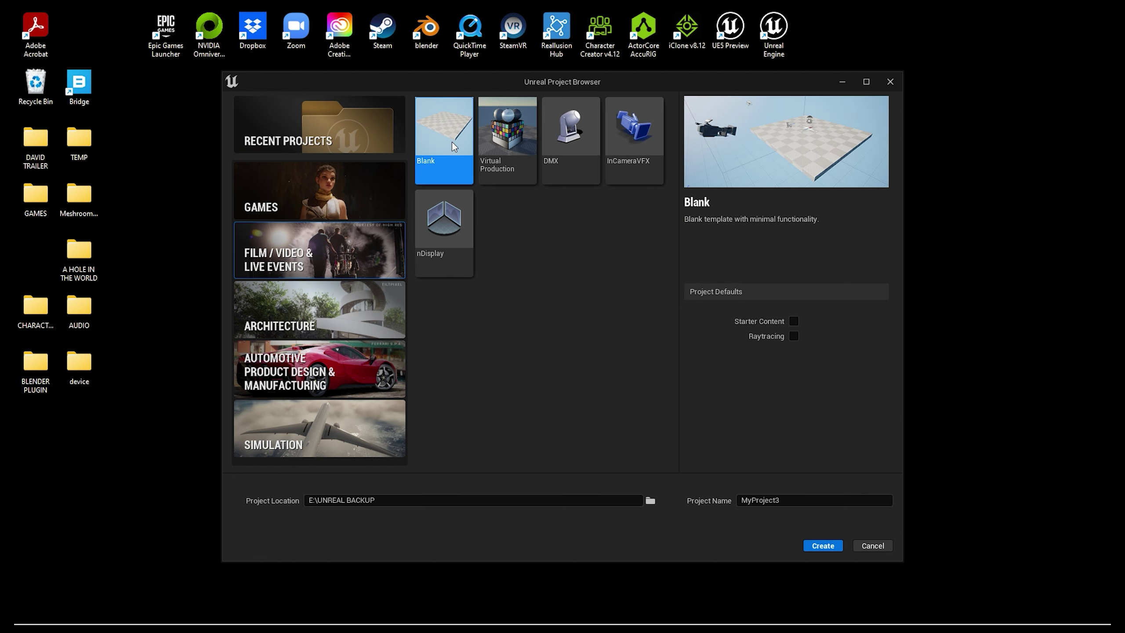
pyautogui.click(800, 499)
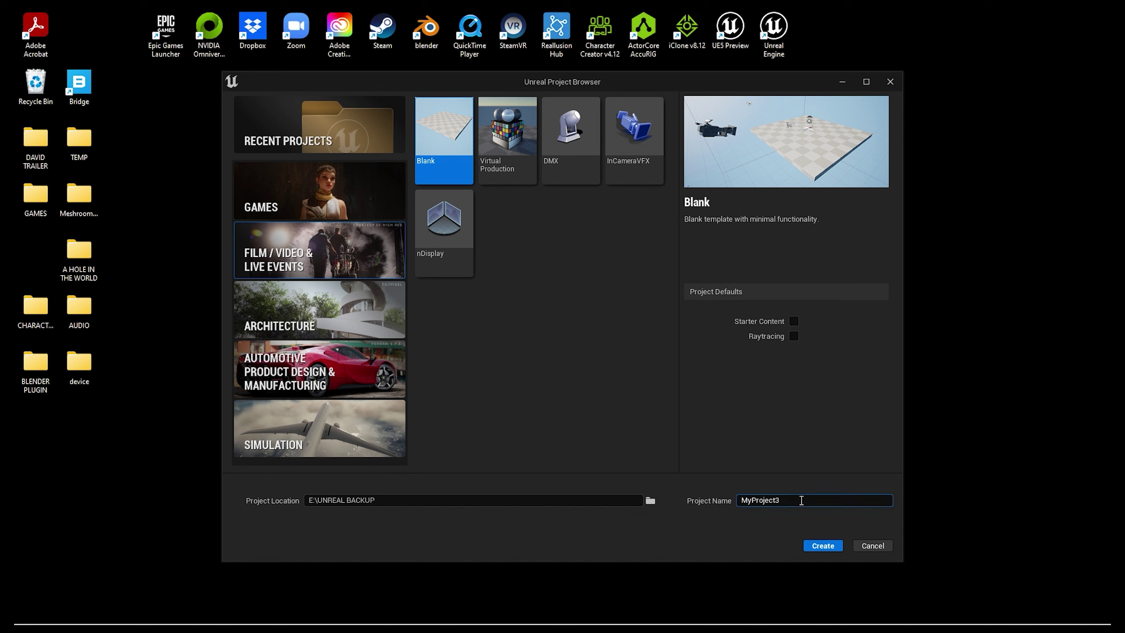
pyautogui.write('SETUP')
pyautogui.click(793, 321)
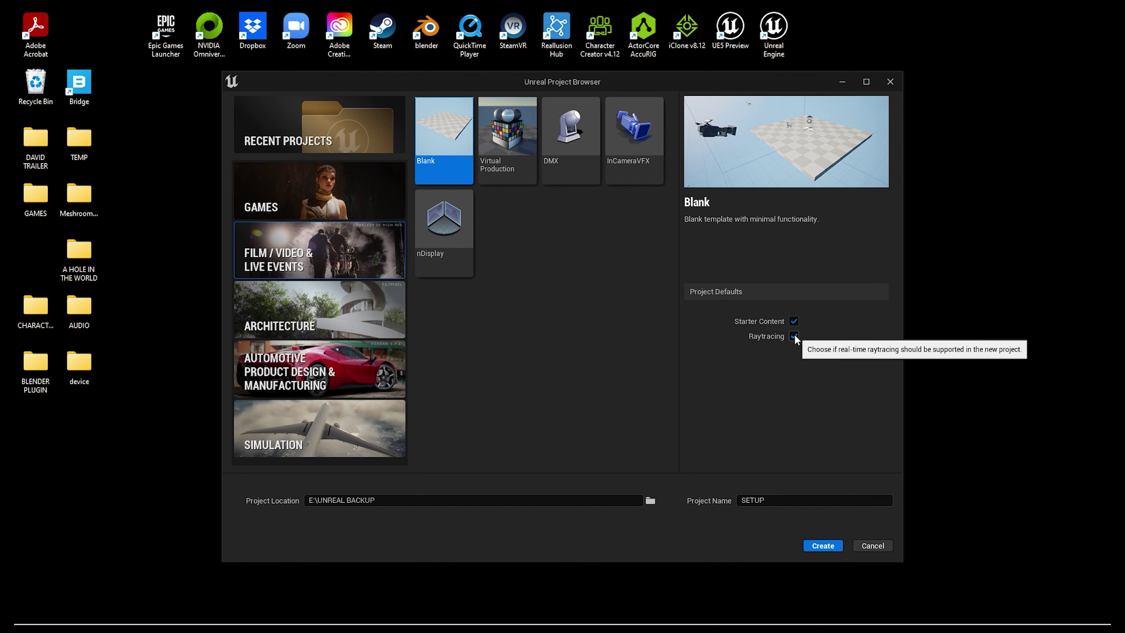
pyautogui.click(823, 546)
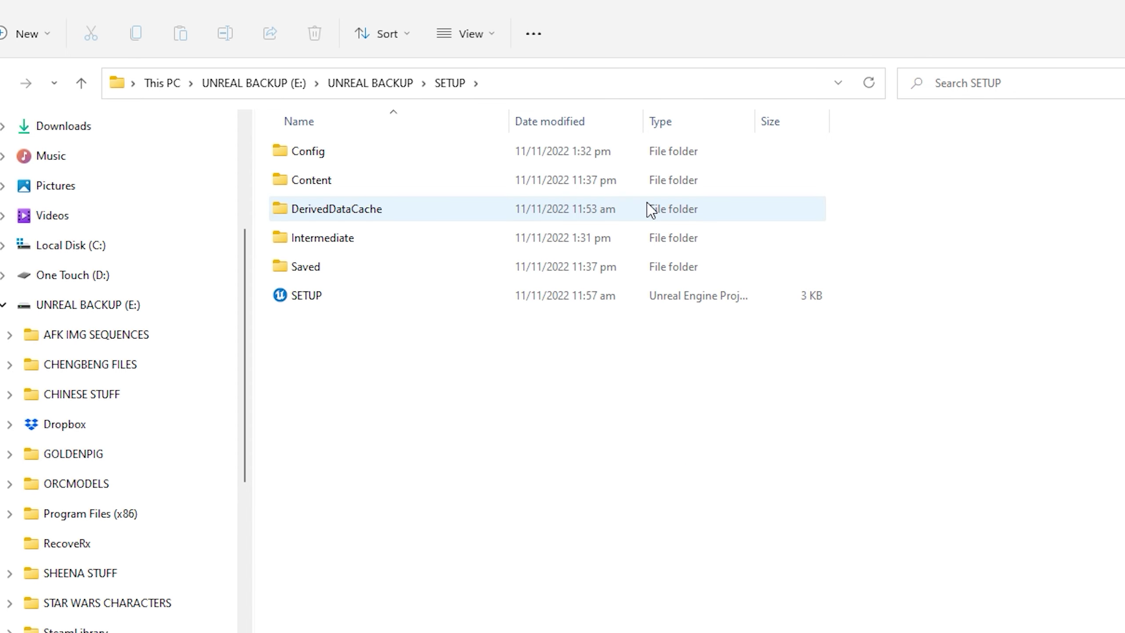
# Step: Look through the SETUP project's Content, StarterContent and Props folders, then return to the parent UNREAL BACKUP folder
pyautogui.doubleClick(289, 183)
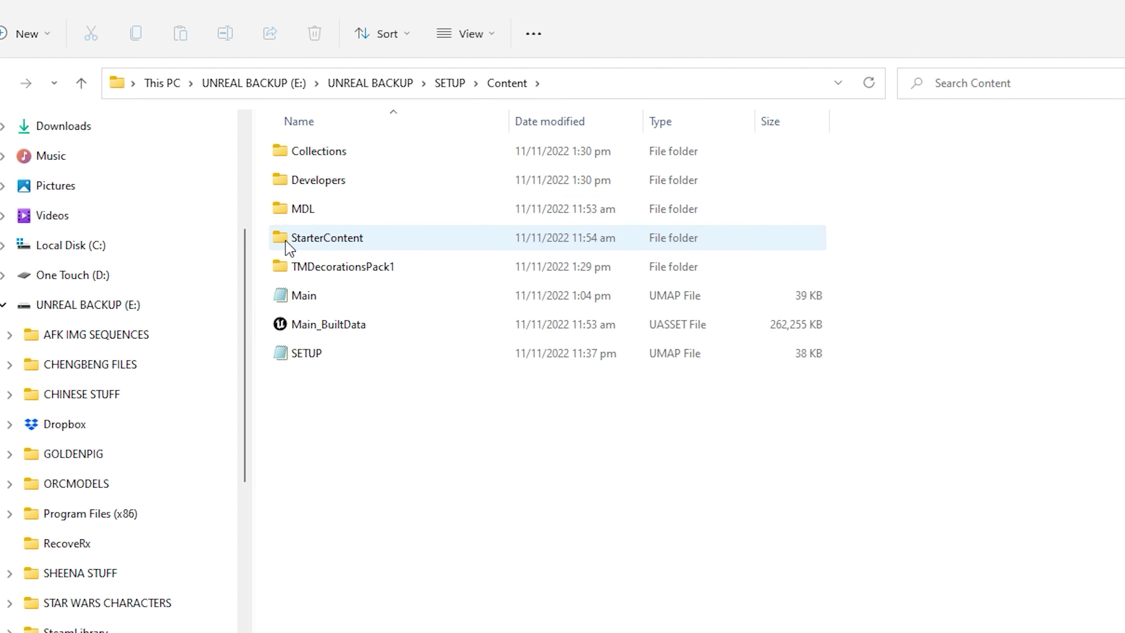
pyautogui.doubleClick(283, 242)
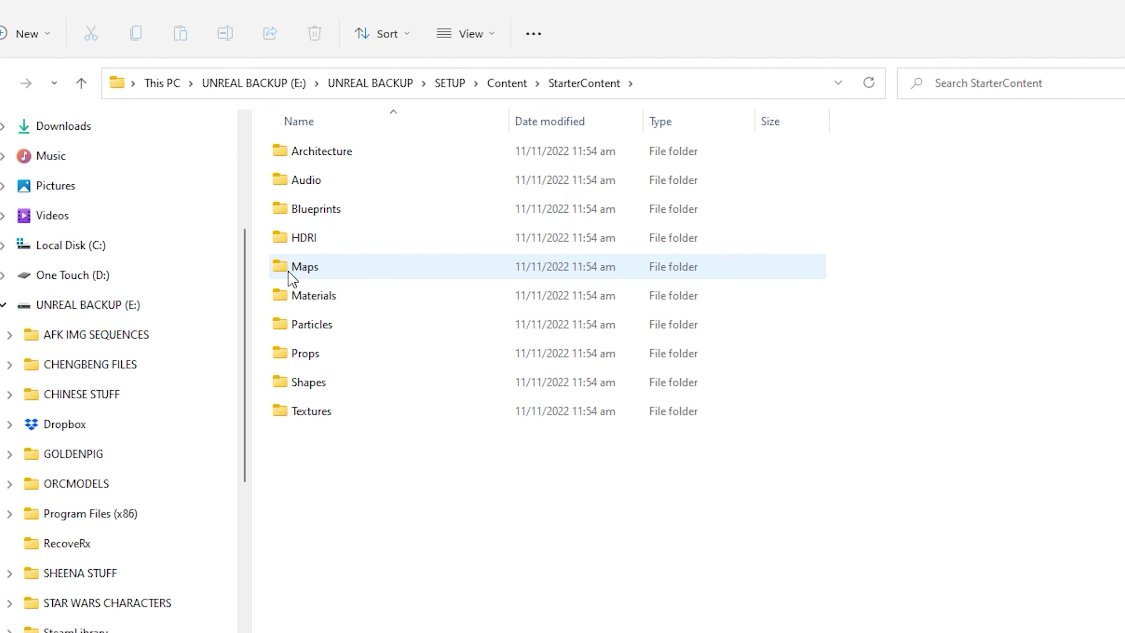
pyautogui.doubleClick(282, 354)
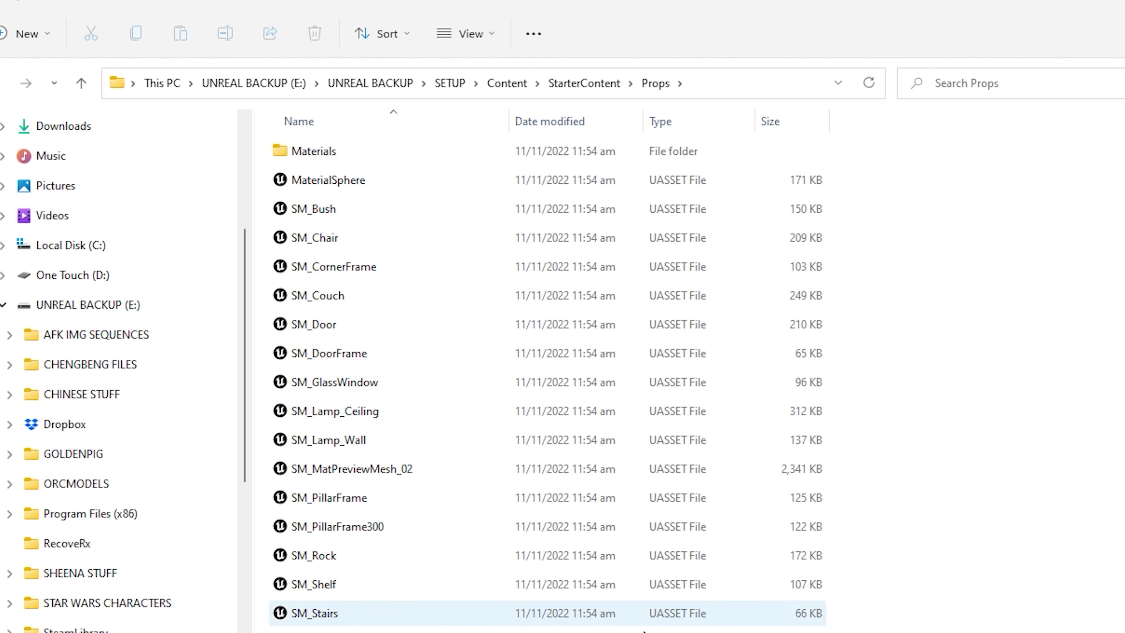
pyautogui.click(79, 89)
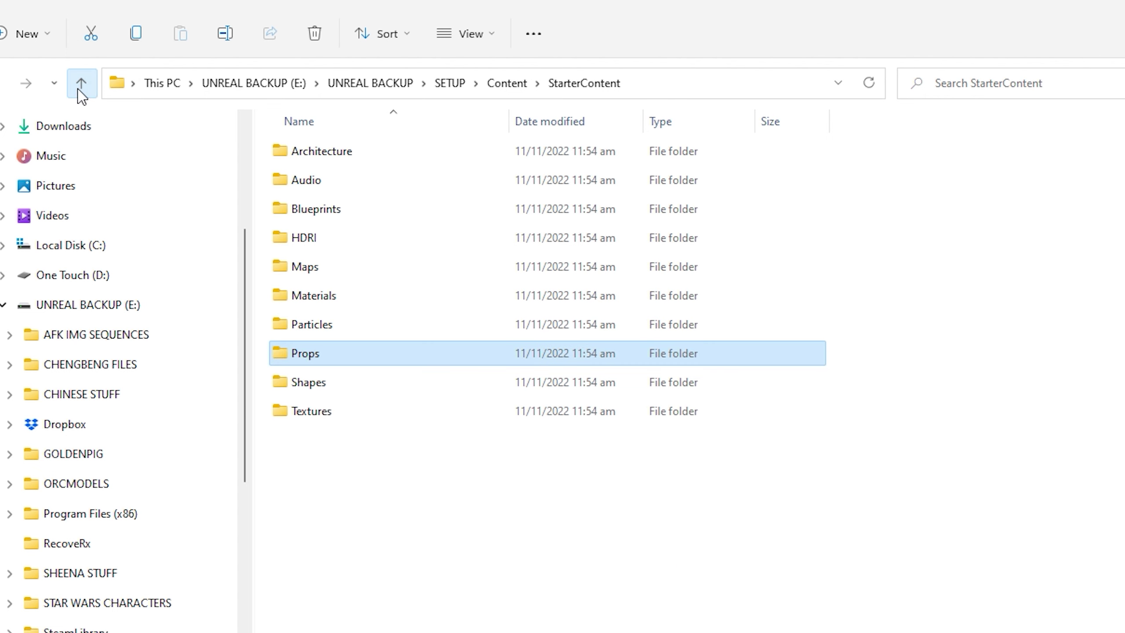
pyautogui.click(78, 88)
pyautogui.click(80, 89)
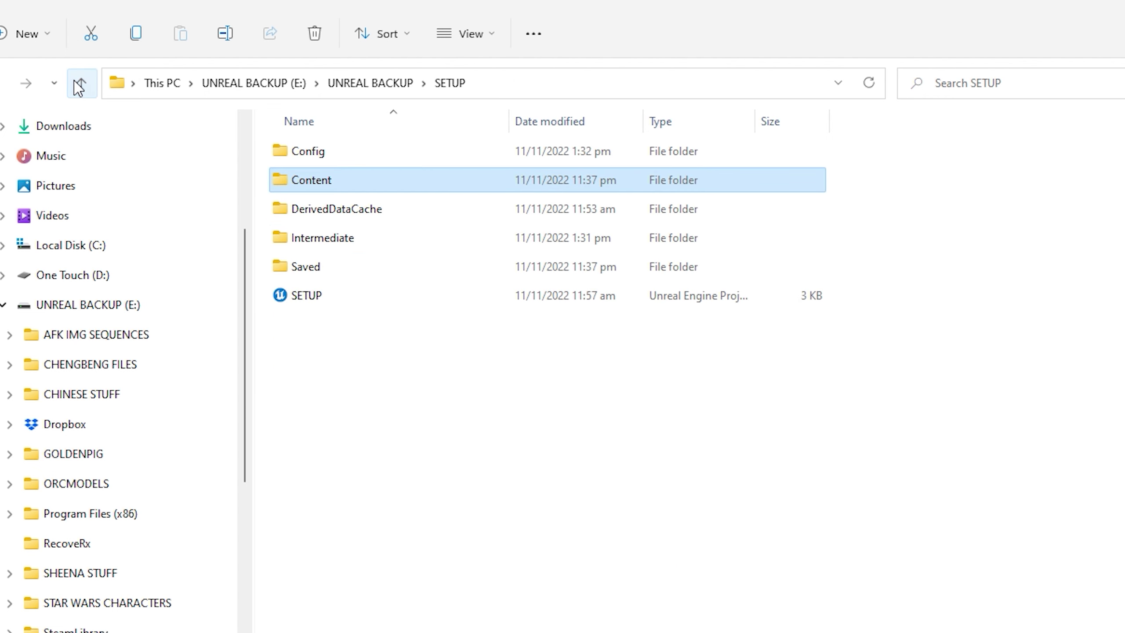
pyautogui.click(81, 85)
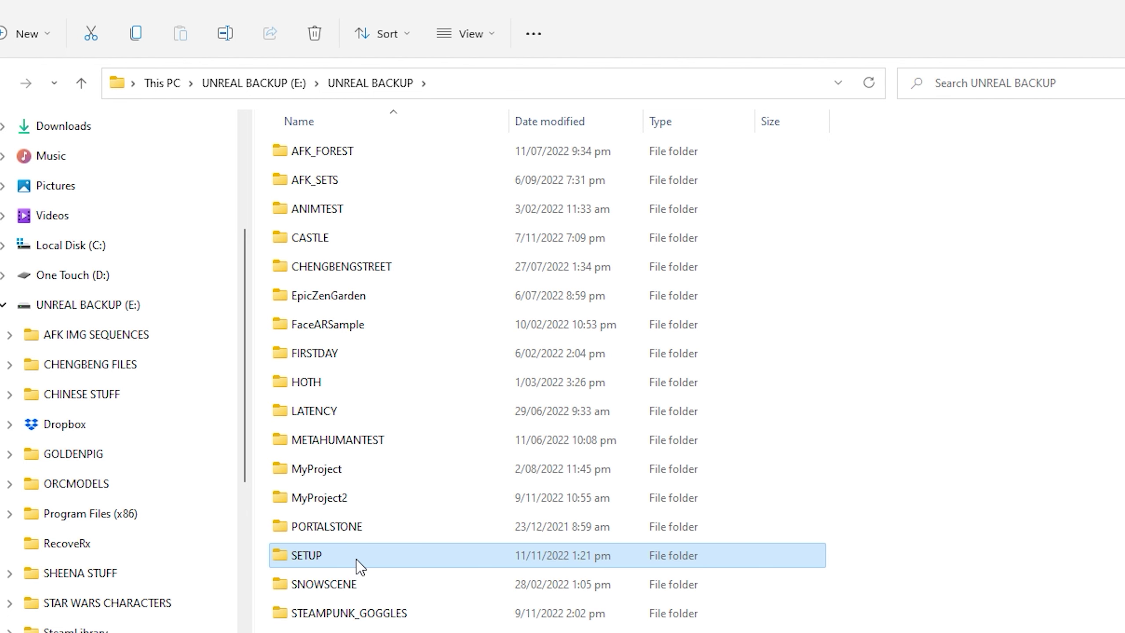
# Step: Check the folder size in the properties of SETUP and of another project folder in UNREAL BACKUP
pyautogui.rightClick(290, 563)
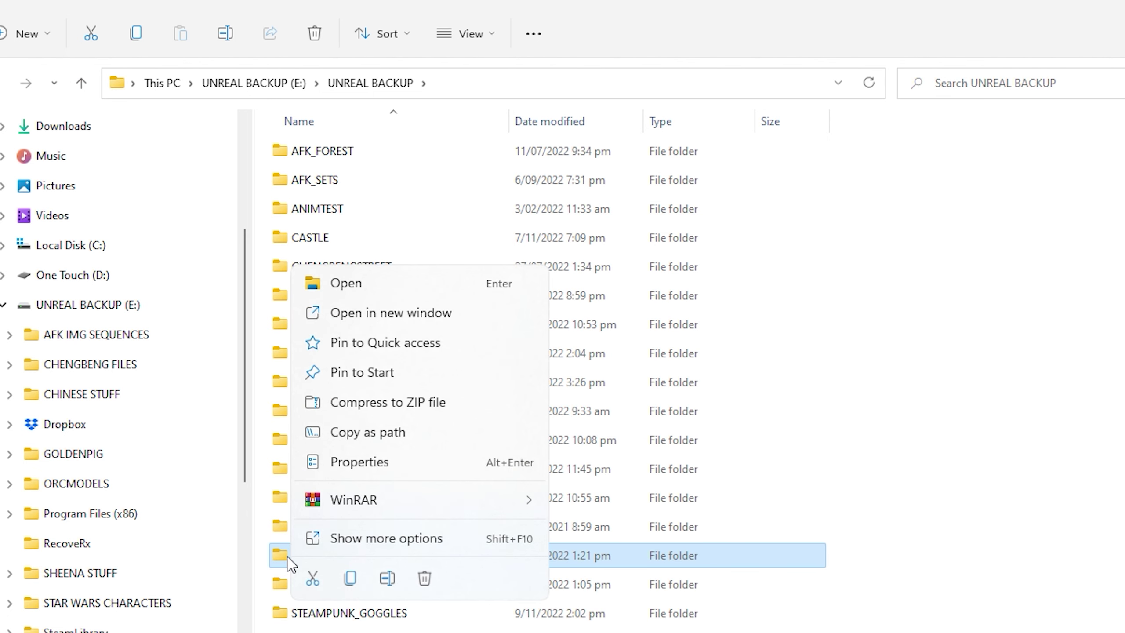
pyautogui.click(389, 470)
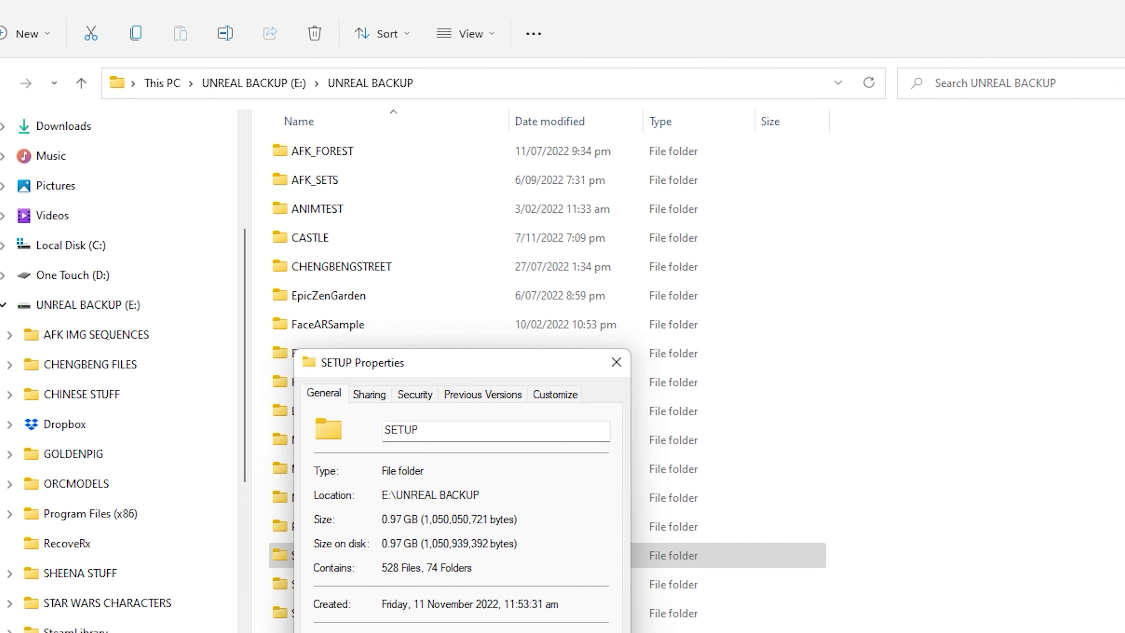
pyautogui.rightClick(217, 582)
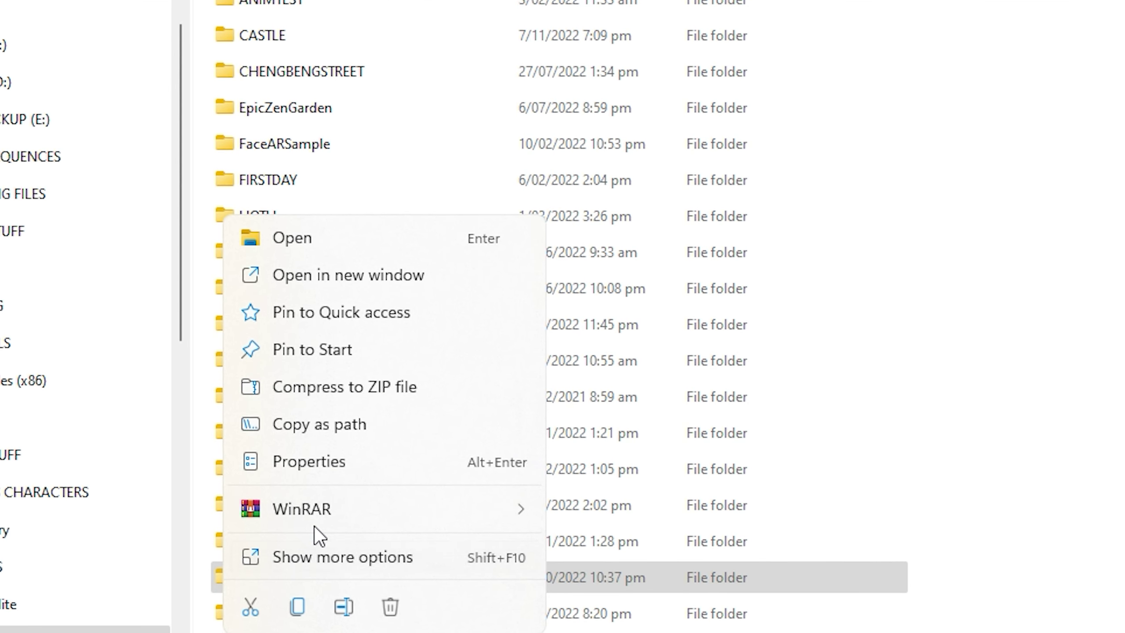
pyautogui.click(308, 463)
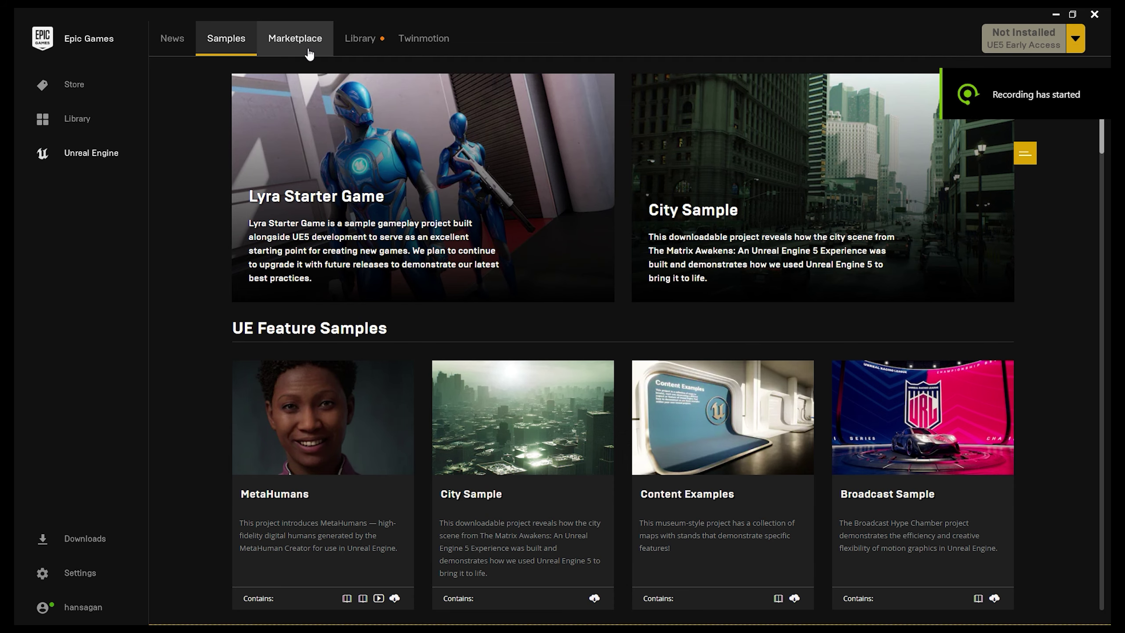
# Step: Search the Epic Games launcher's Marketplace for dlss
pyautogui.click(287, 39)
pyautogui.click(868, 199)
pyautogui.write('dls')
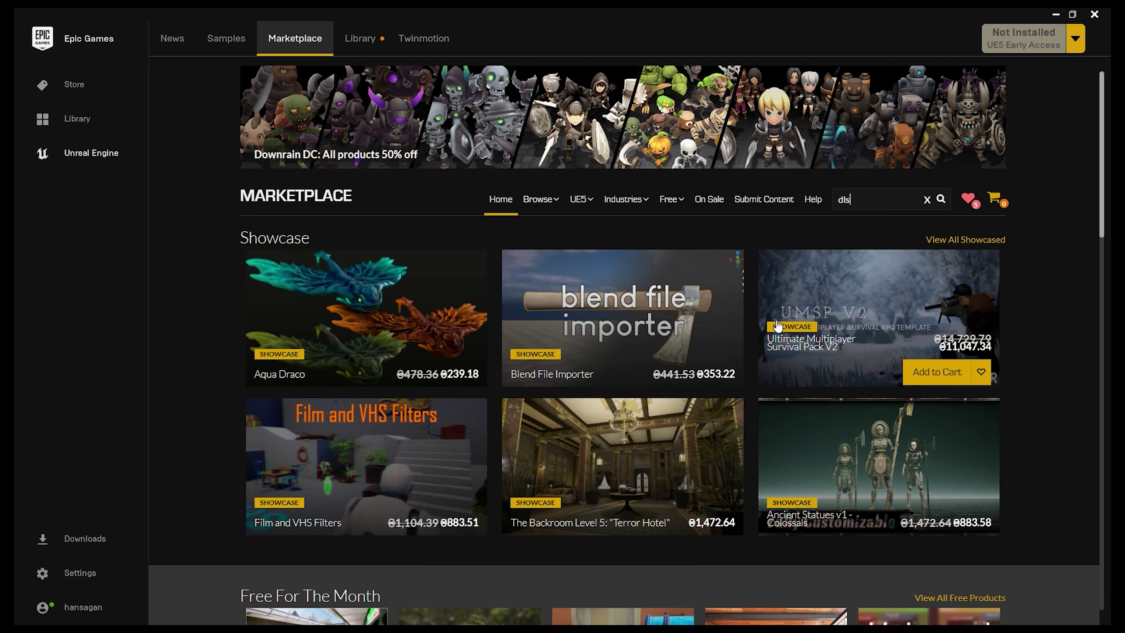
pyautogui.write('s')
pyautogui.press('Return')
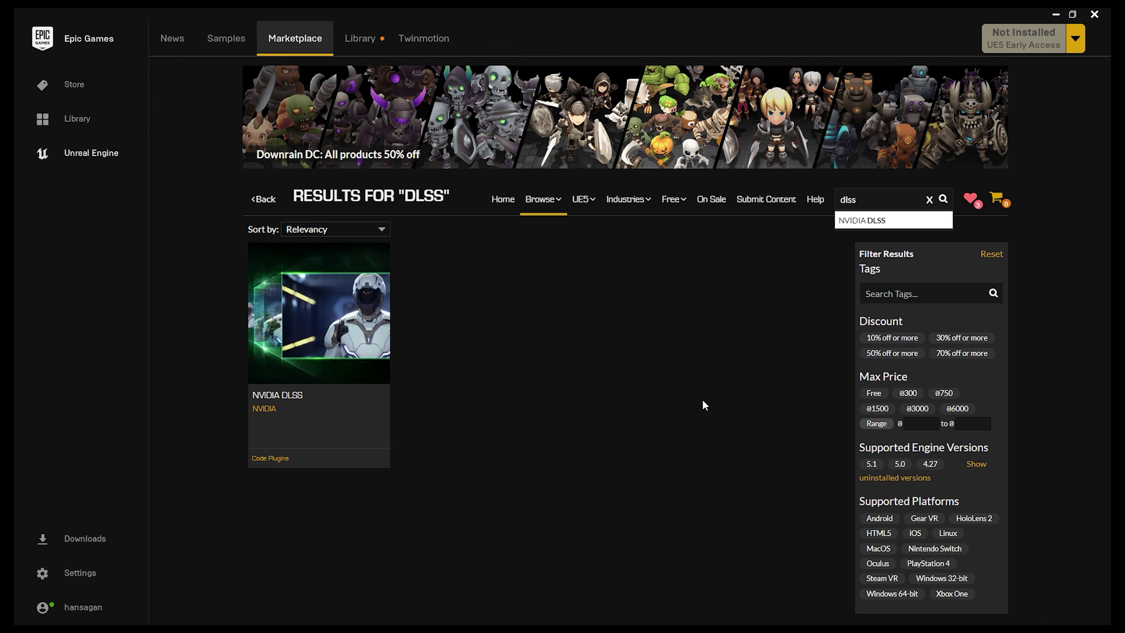
# Step: Follow the NVIDIA DLSS listing to its external website, accept the license agreement and download the UE 5.1 plugin
pyautogui.click(320, 317)
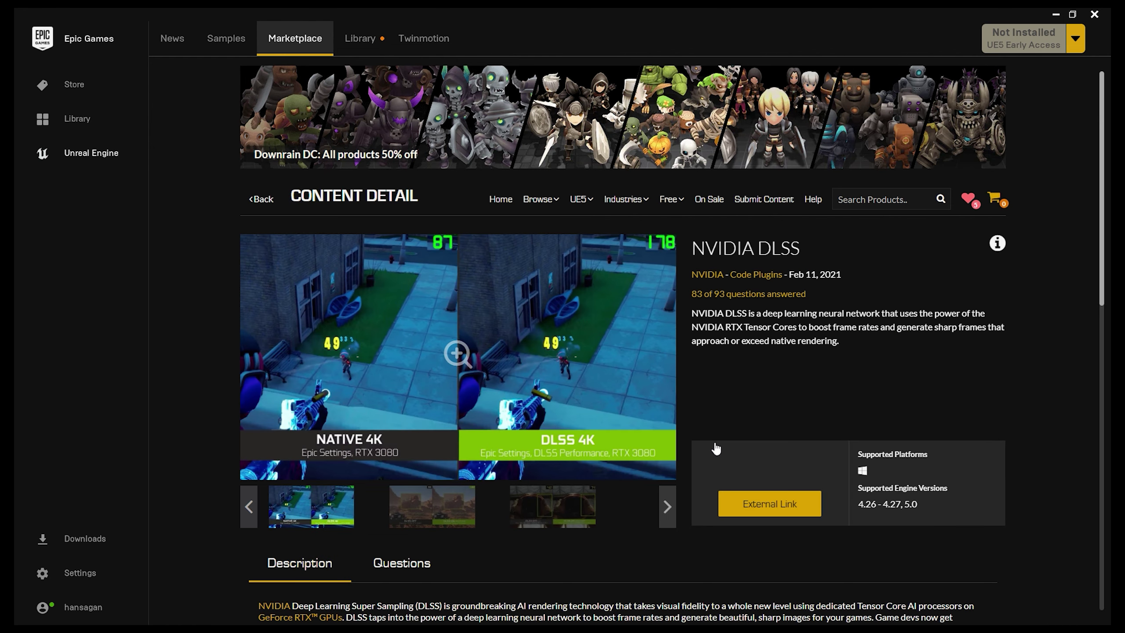
pyautogui.click(804, 514)
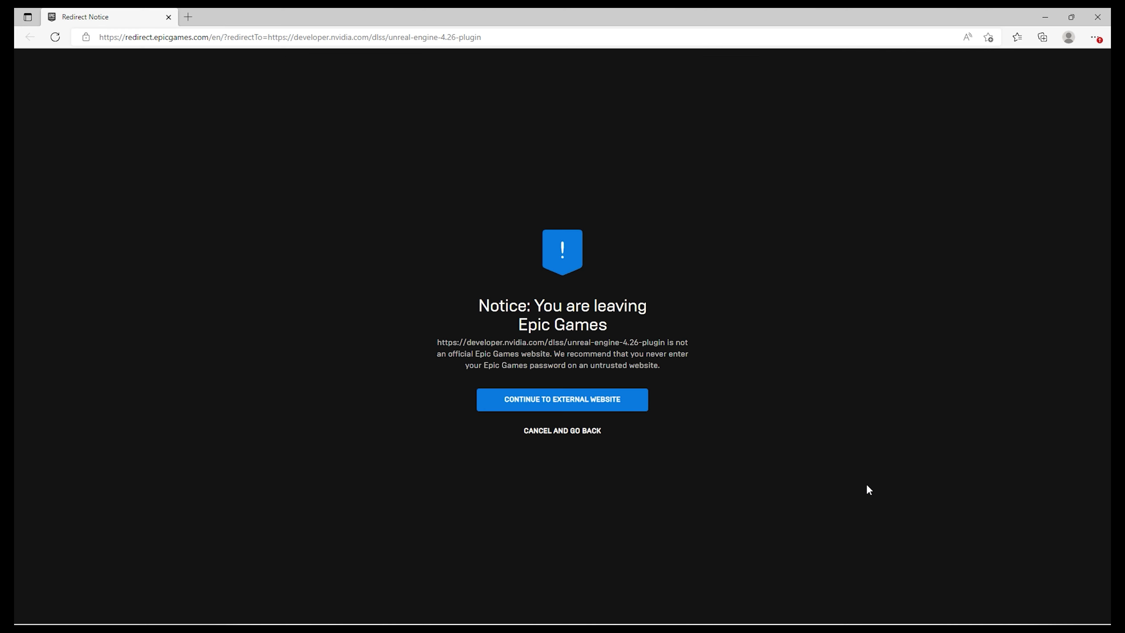
pyautogui.click(544, 401)
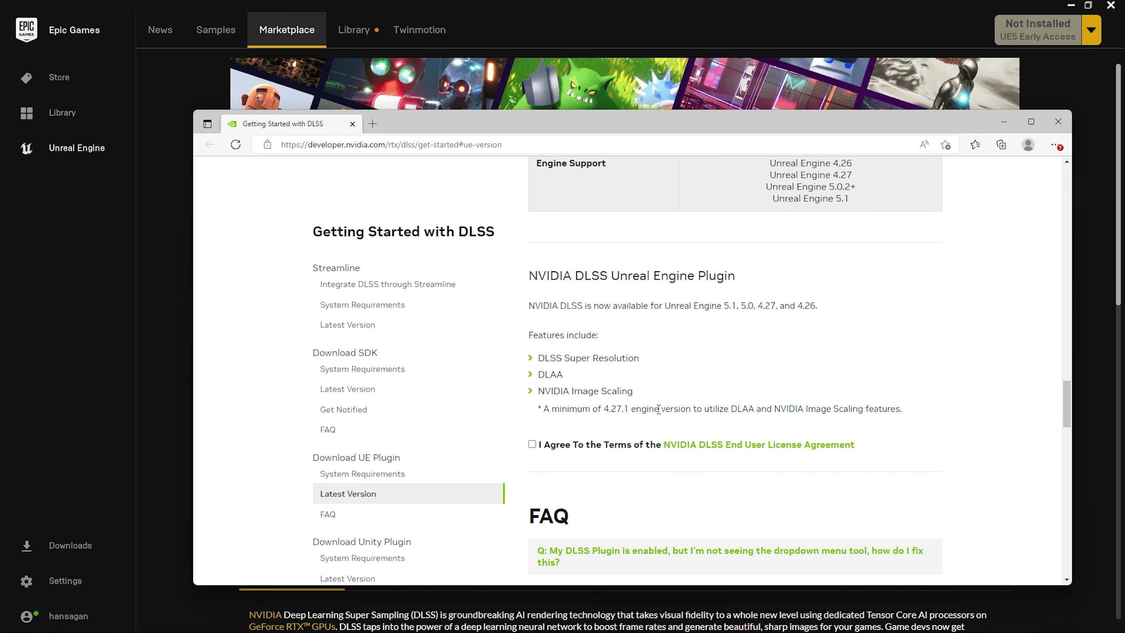
pyautogui.click(532, 444)
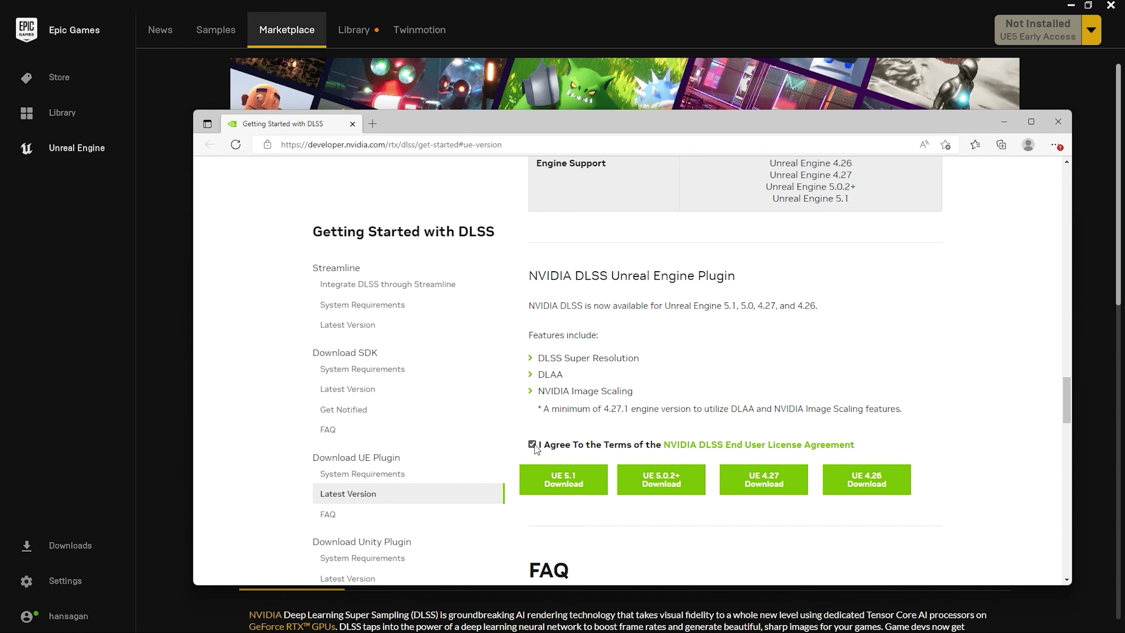
pyautogui.click(562, 483)
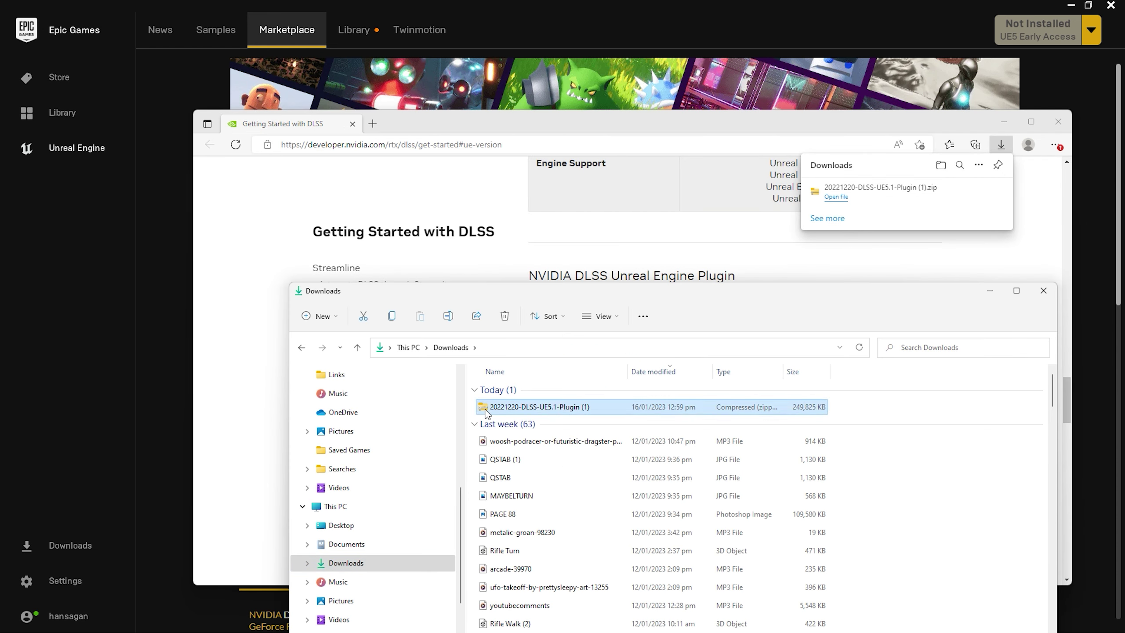
# Step: Open the downloaded 20221220-DLSS-UE5.1-Plugin (1) archive and copy its DLSS and DLSSMoviePipelineSupport folders
pyautogui.doubleClick(487, 410)
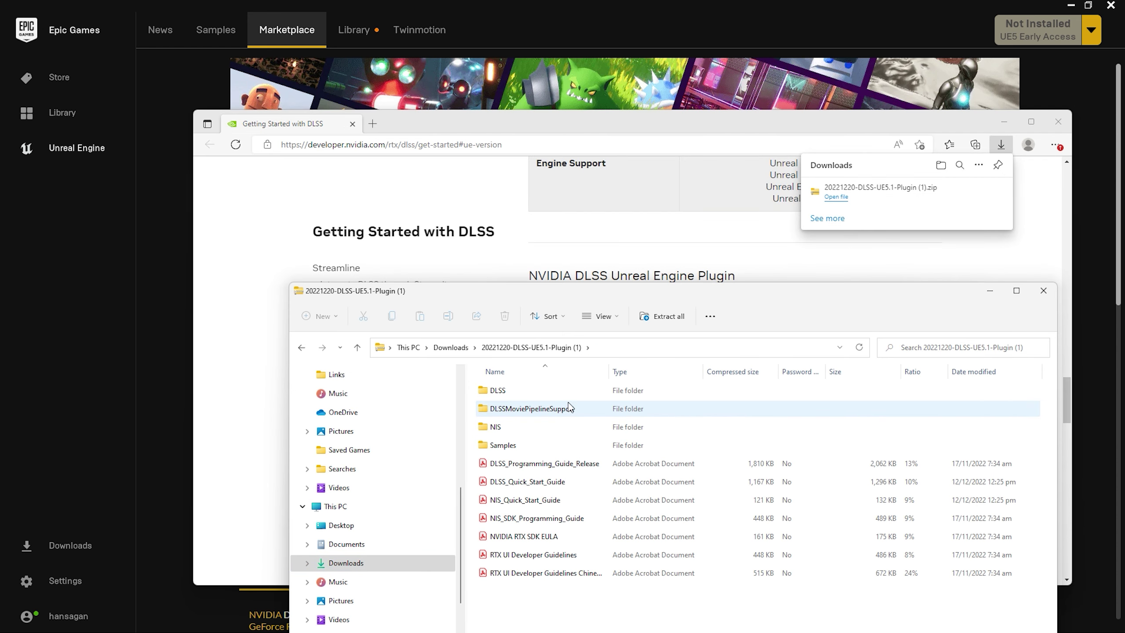
pyautogui.click(490, 413)
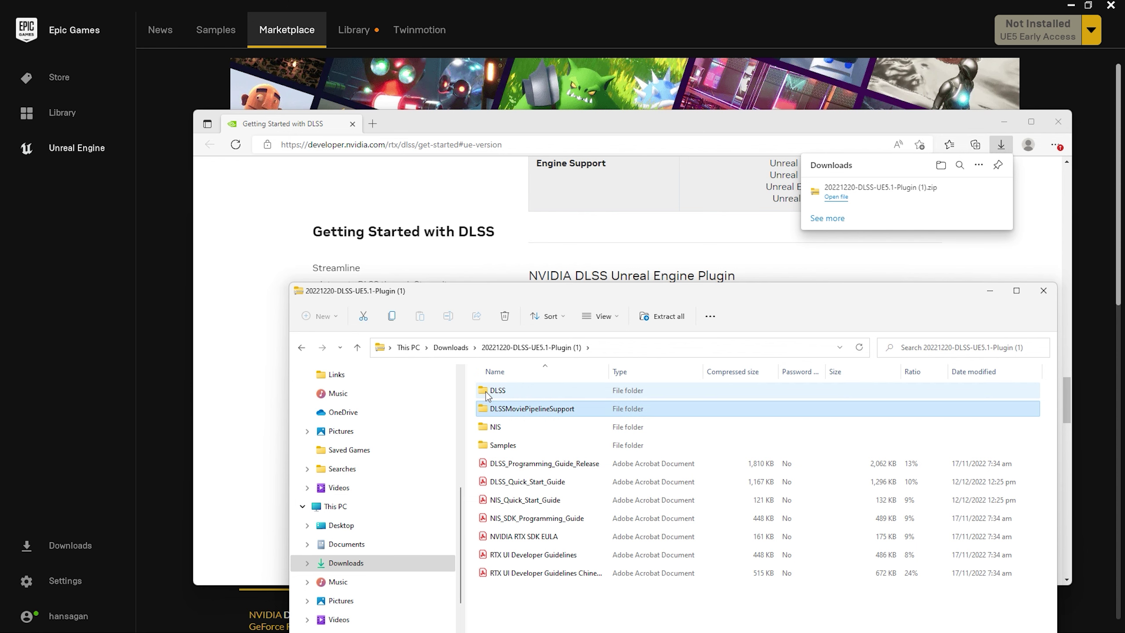
pyautogui.keyDown('ctrl'); pyautogui.click(501, 395); pyautogui.keyUp('ctrl')
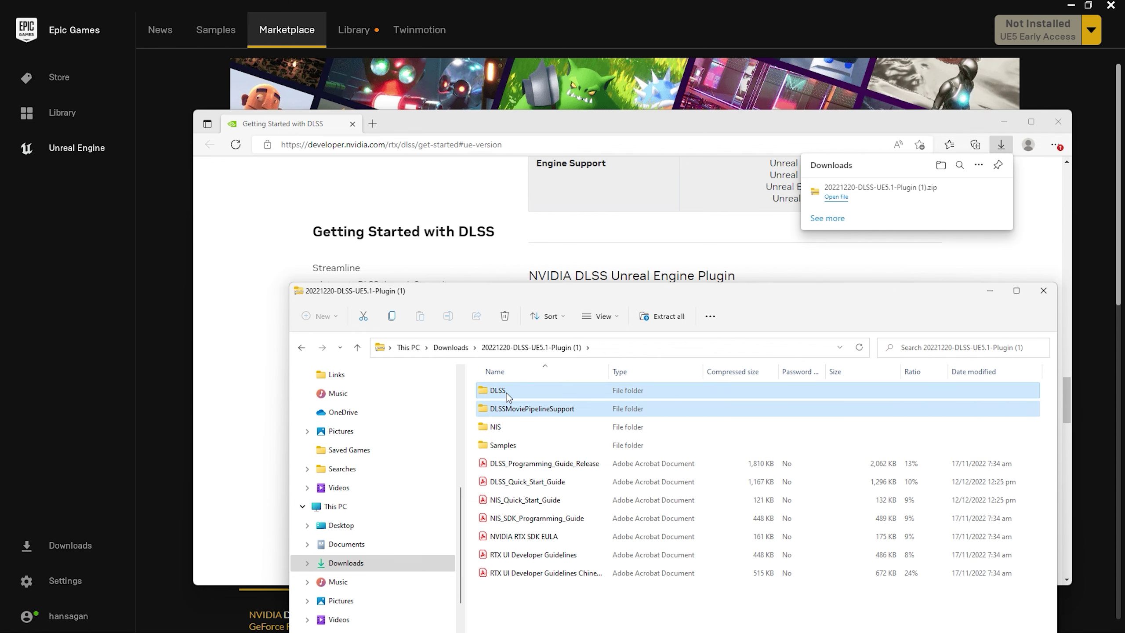
# Step: Open the engine's plugin folder at C: > Program Files > Epic Games > UE_5.1 > Engine > Plugins
pyautogui.moveTo(470, 291); pyautogui.dragTo(482, 210)
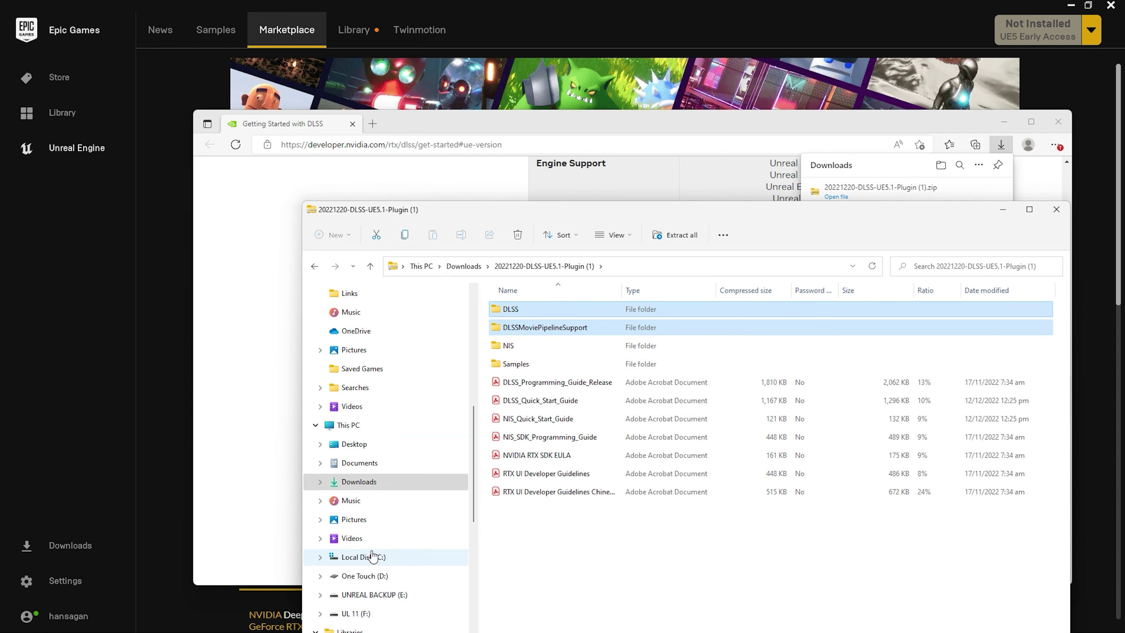
pyautogui.click(372, 557)
pyautogui.doubleClick(531, 332)
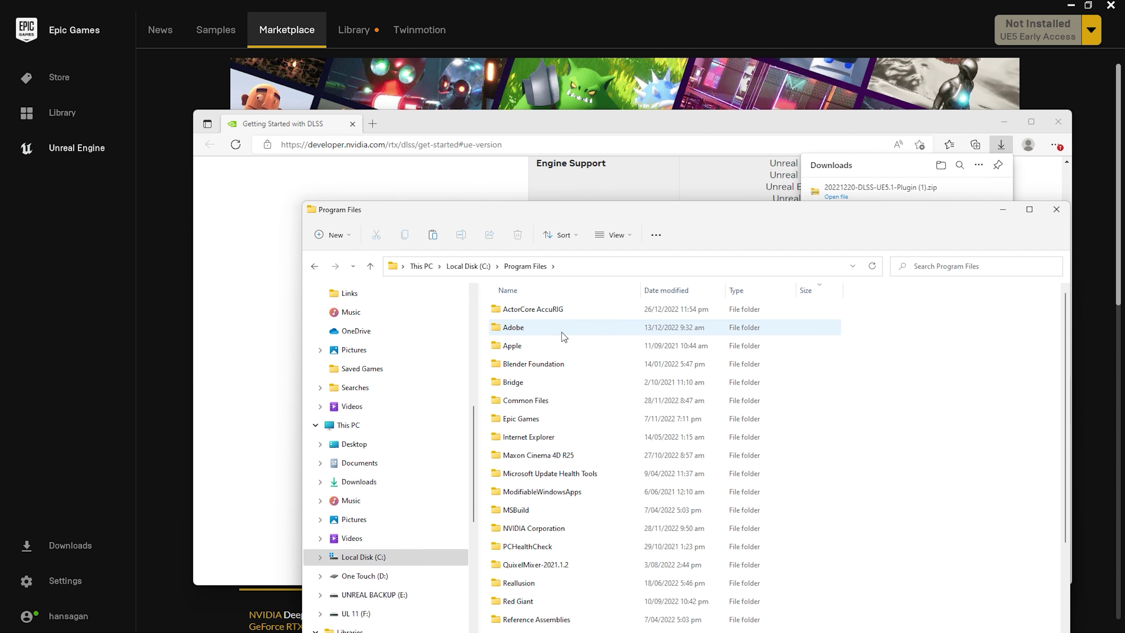
pyautogui.doubleClick(520, 418)
pyautogui.click(517, 328)
pyautogui.doubleClick(518, 328)
pyautogui.doubleClick(518, 328)
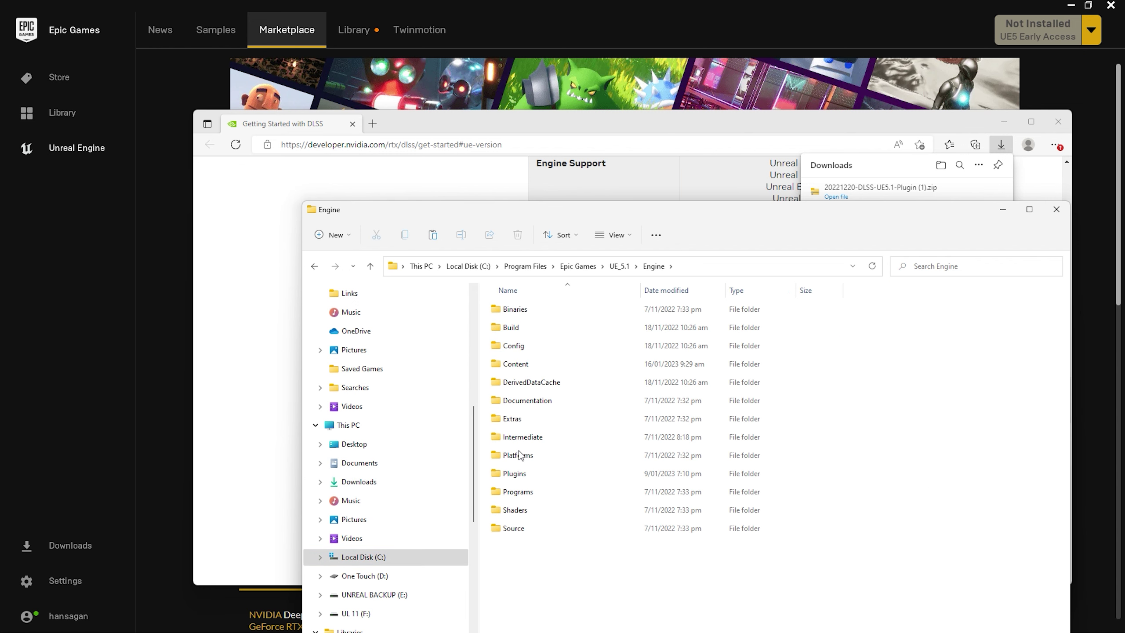
pyautogui.click(506, 473)
pyautogui.doubleClick(507, 473)
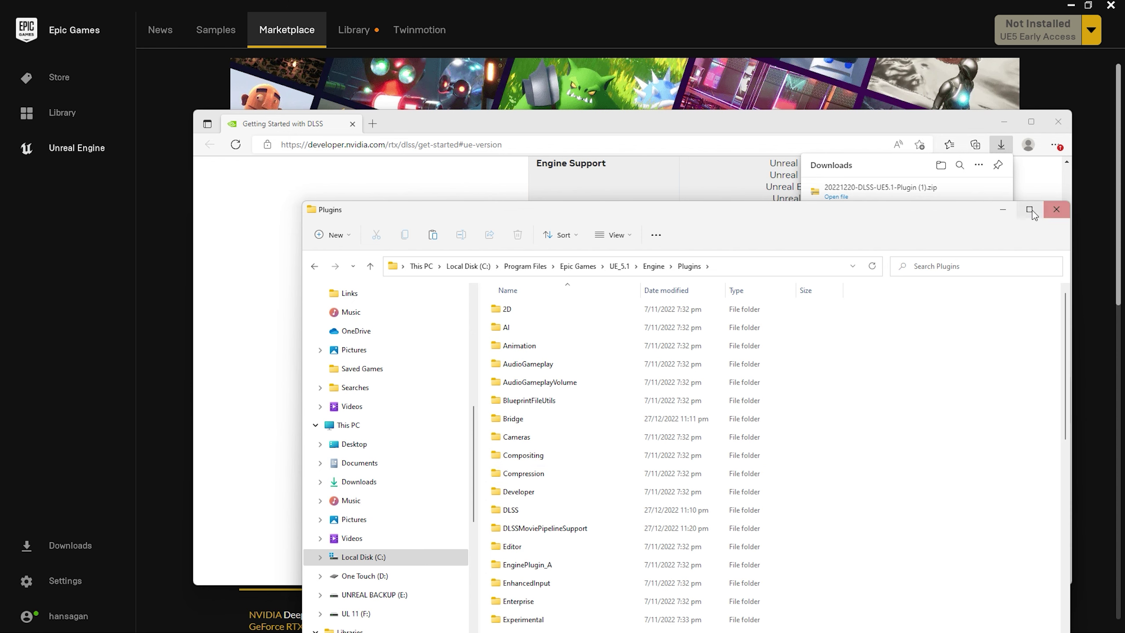
# Step: Minimize the file explorer, browser and Epic Games launcher windows and switch to the SETUP project in Unreal Editor
pyautogui.click(1003, 209)
pyautogui.click(1004, 121)
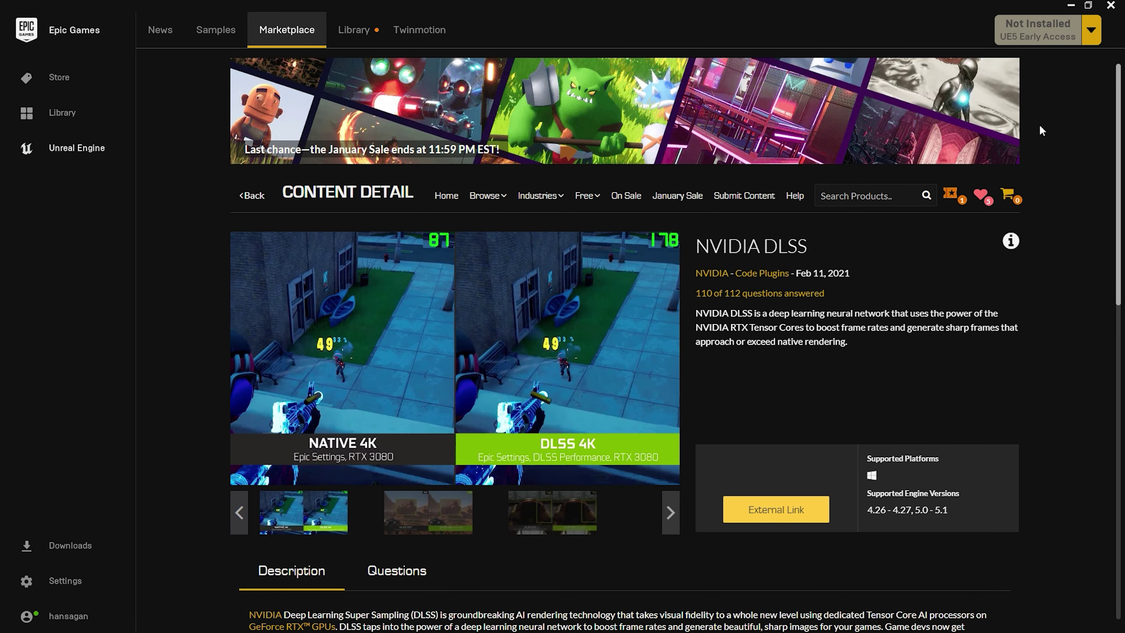
pyautogui.click(1070, 5)
pyautogui.click(706, 627)
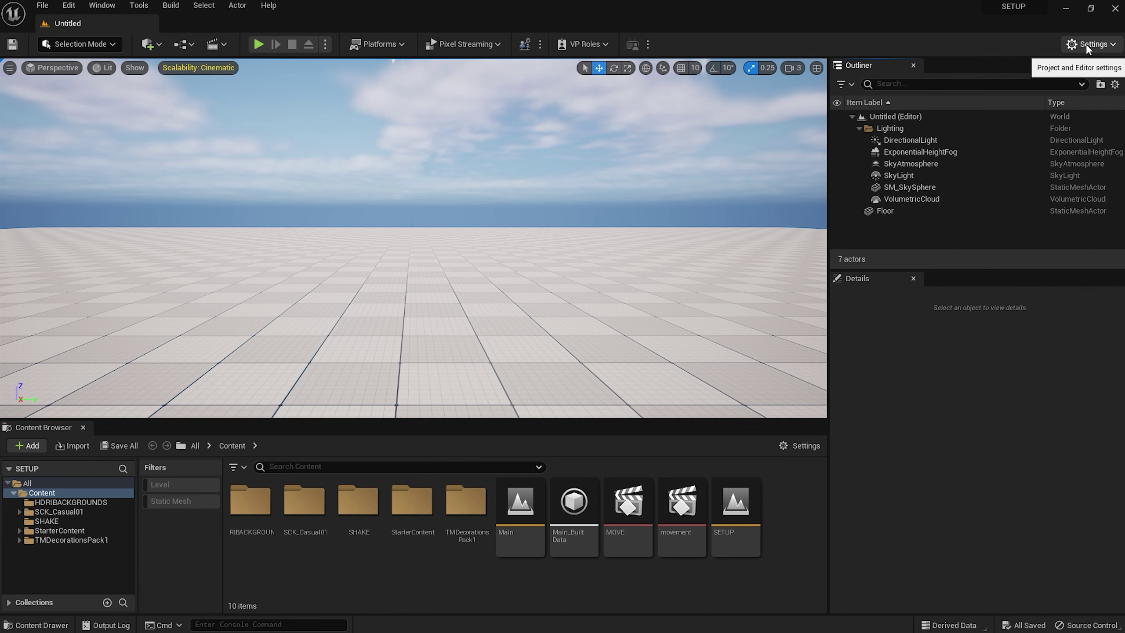
# Step: Search the editor's plugins for dlss and enable NVIDIA DLSS/DLAA and Movie Render Queue DLSS/DLAA Support
pyautogui.click(1089, 45)
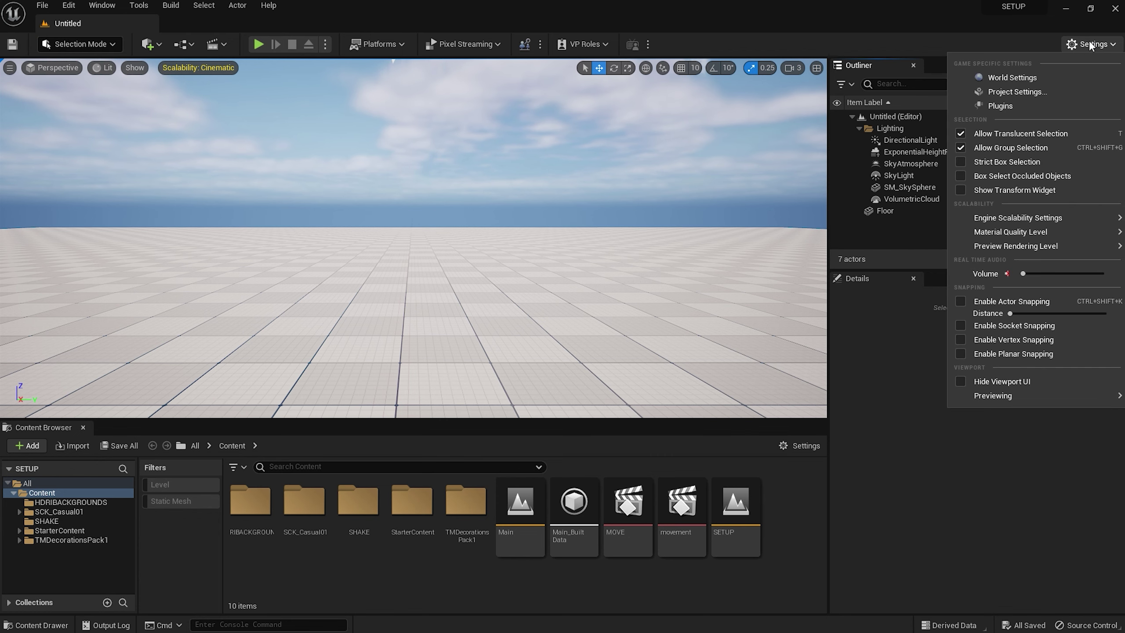
pyautogui.click(1002, 106)
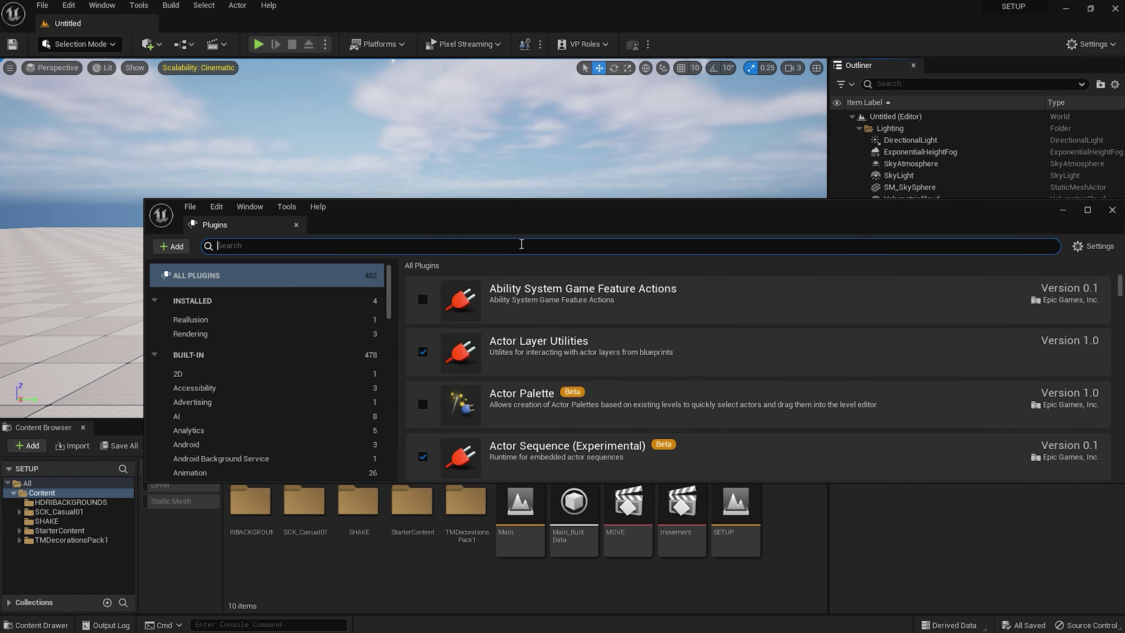
pyautogui.write('dlss')
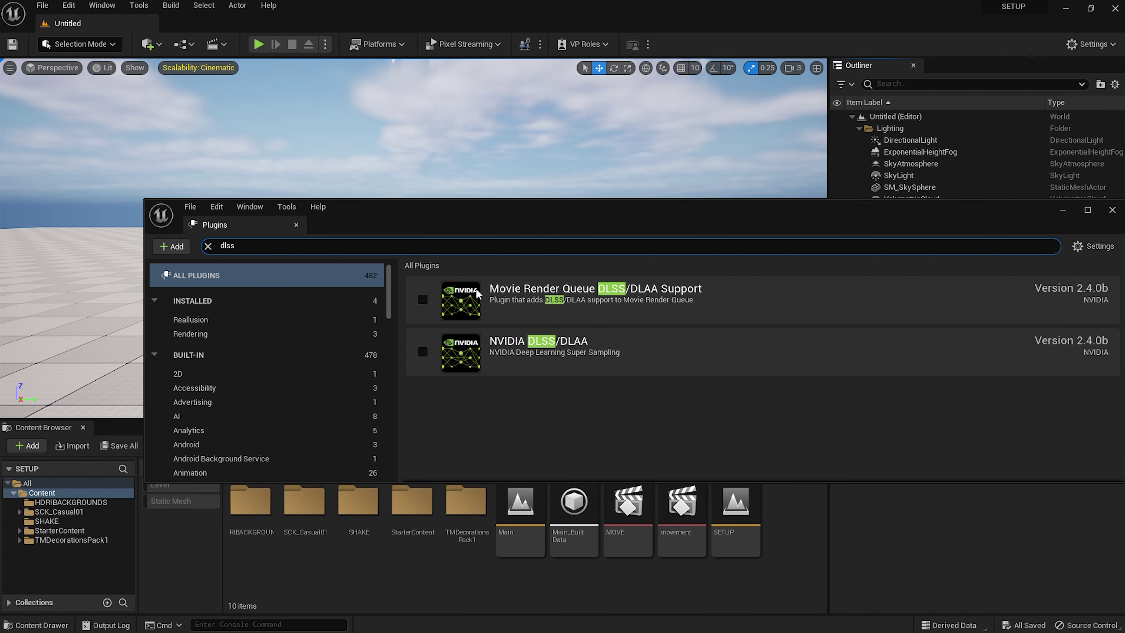
pyautogui.click(422, 351)
pyautogui.click(423, 299)
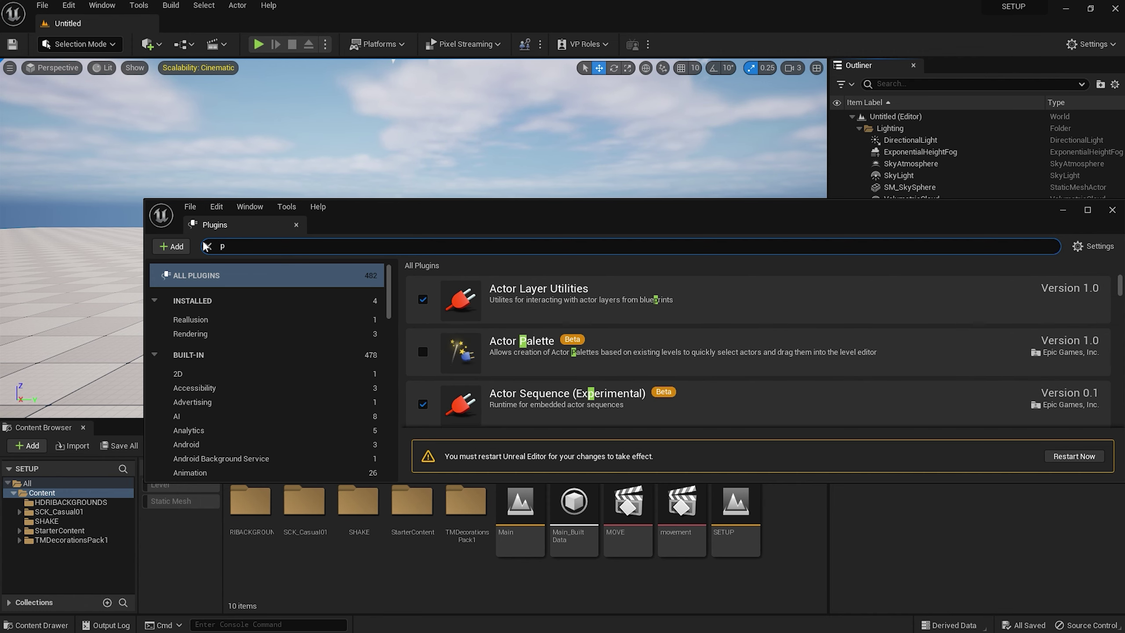
# Step: Look up the prores plugin, and enable the experimental Water plugin
pyautogui.write('rores')
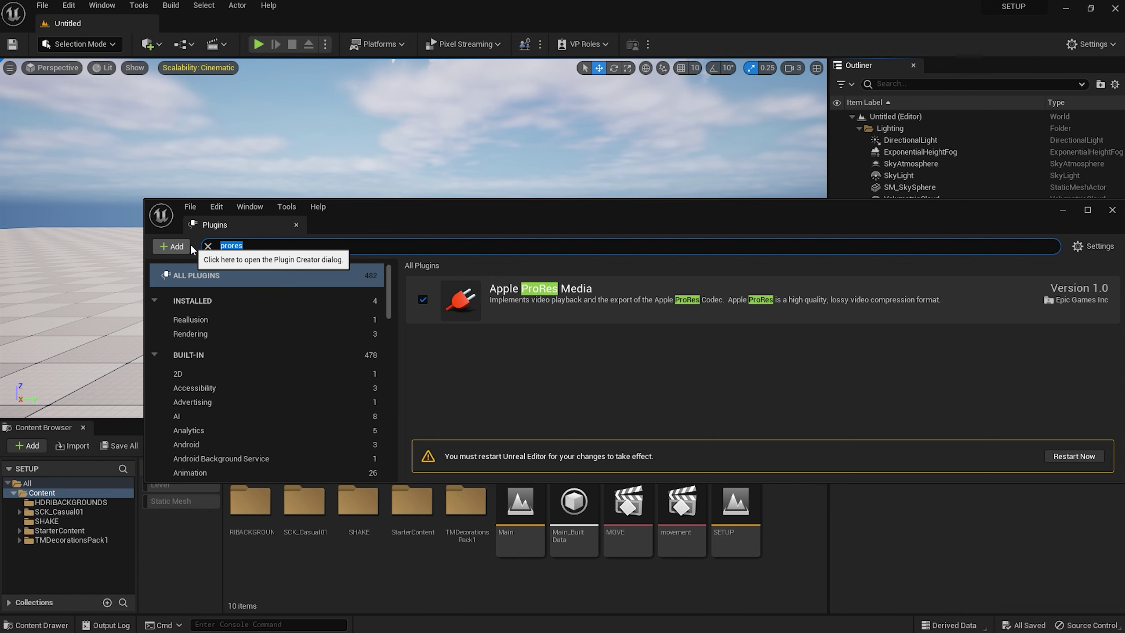
pyautogui.write('er')
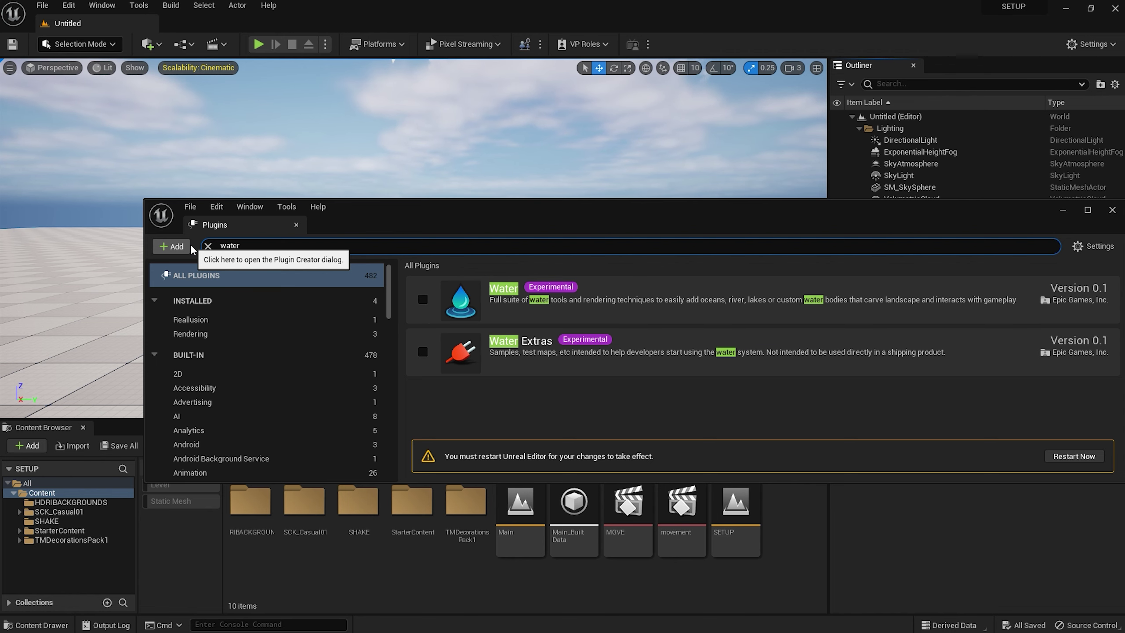
pyautogui.click(423, 302)
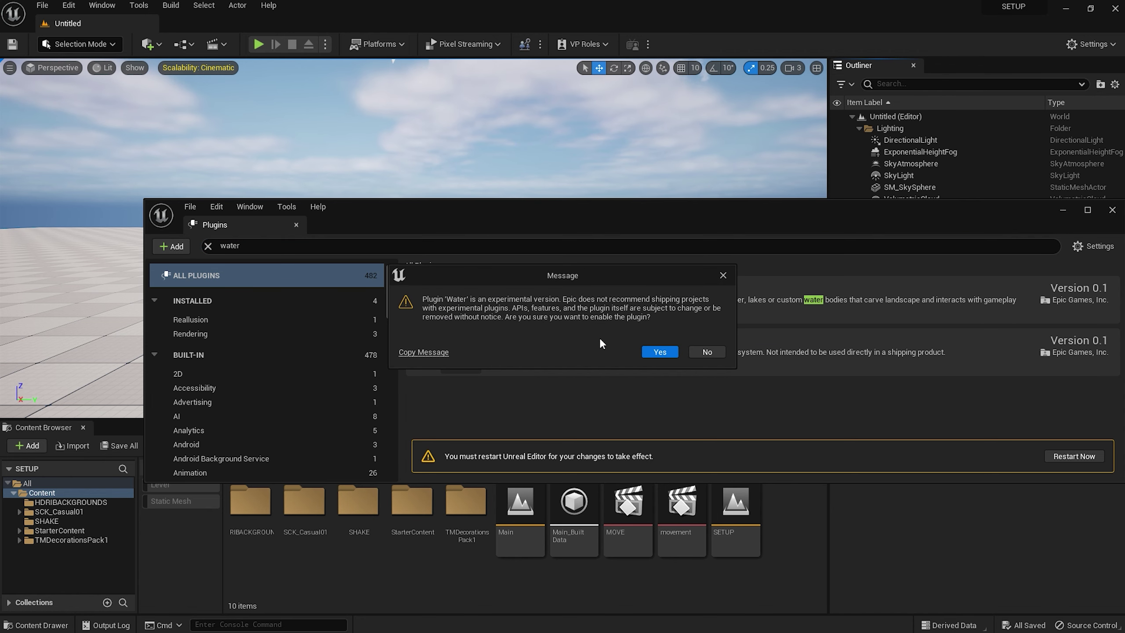
pyautogui.click(659, 353)
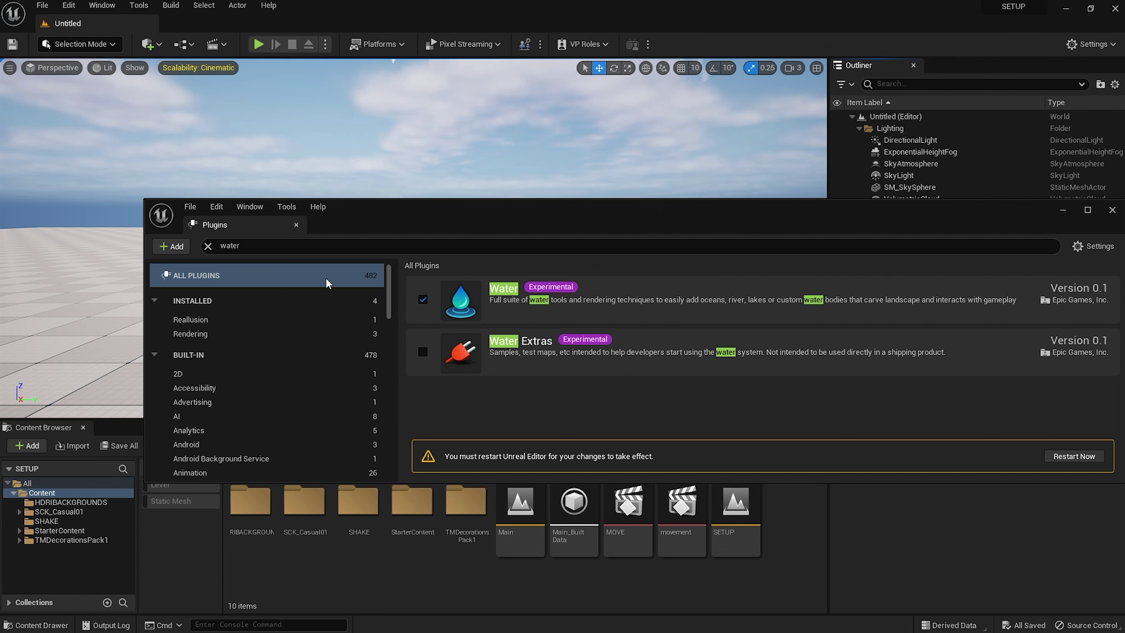
# Step: Search the plugins for hdri and close the plugin list
pyautogui.write('hdri')
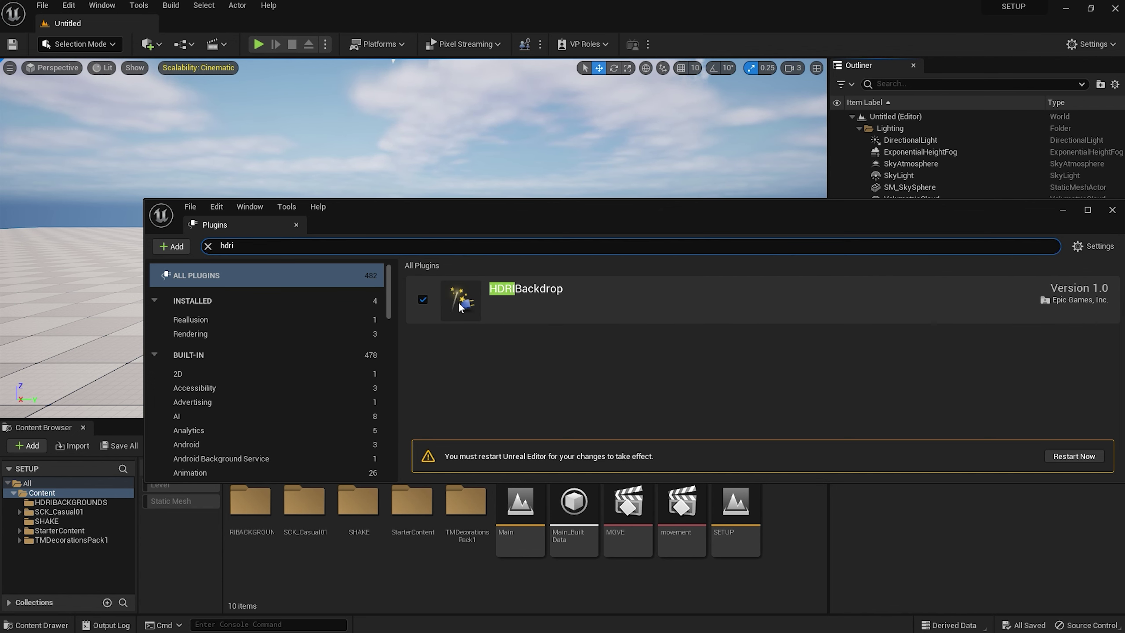
pyautogui.click(1112, 211)
# Step: Search the project settings for virtual and enable virtual texture support under Engine - Rendering
pyautogui.click(1087, 44)
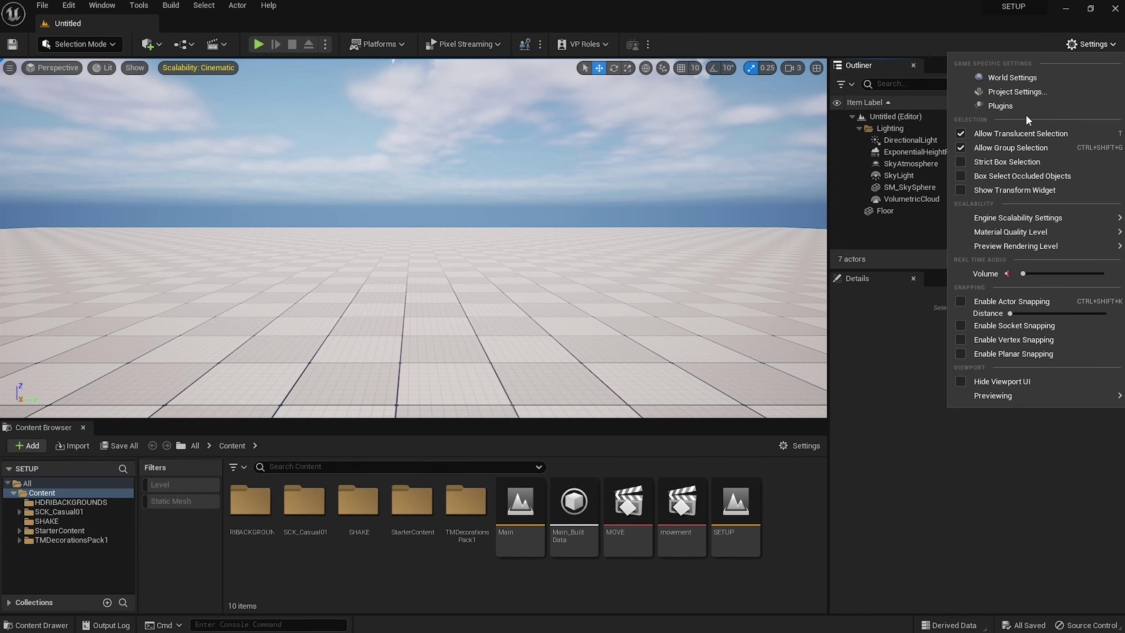
pyautogui.click(1008, 93)
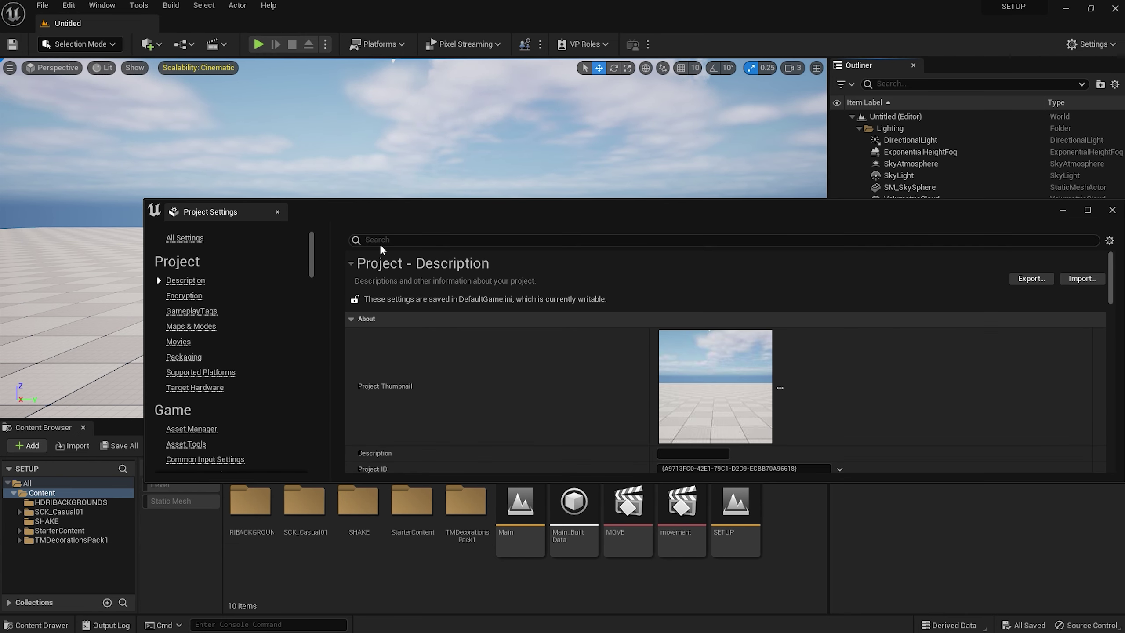
pyautogui.click(393, 241)
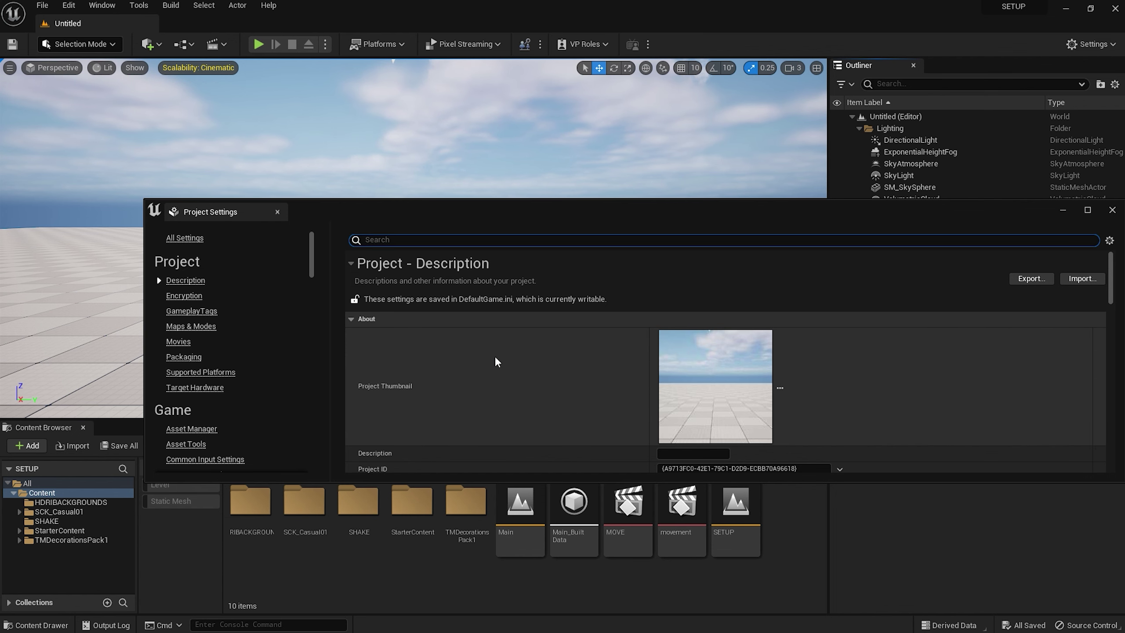
pyautogui.write('virtual')
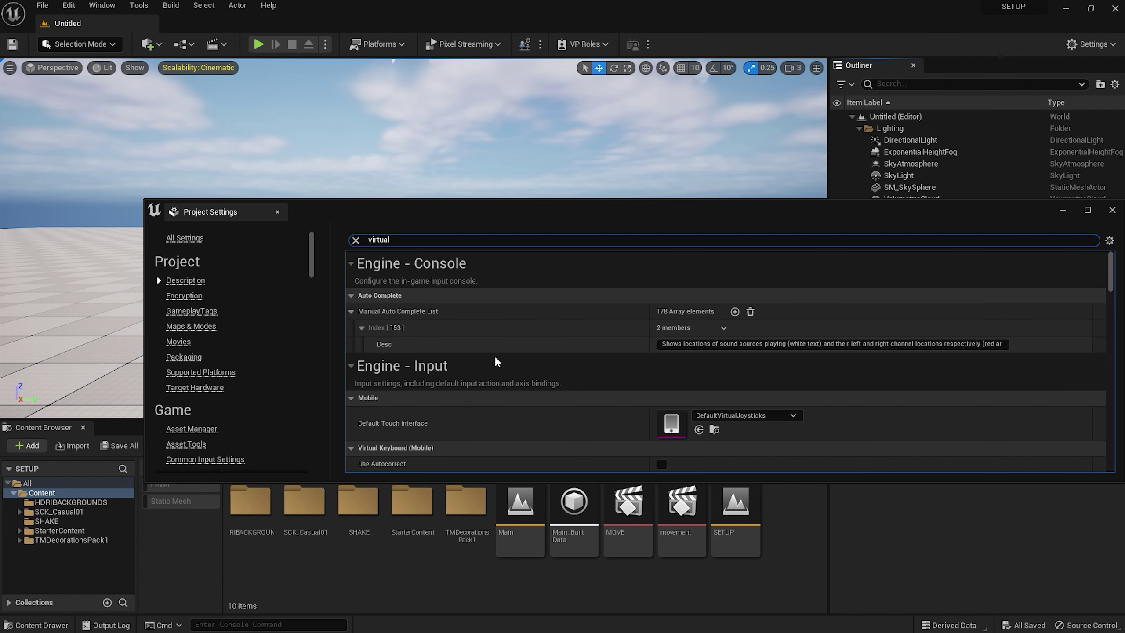
pyautogui.scroll(-5, 532, 397)
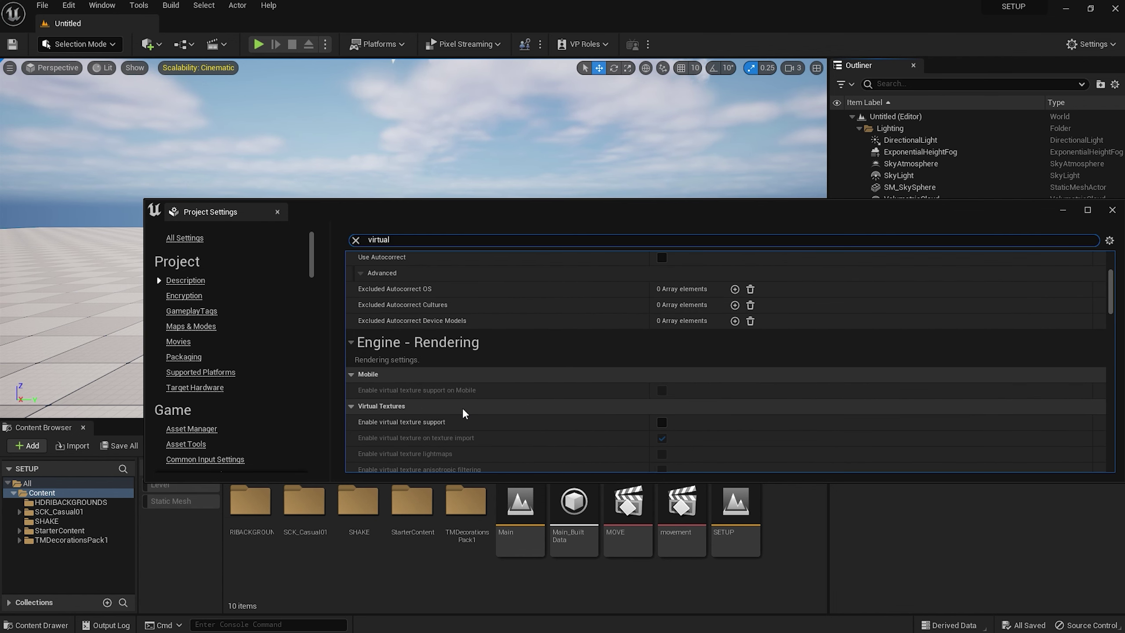
pyautogui.click(662, 422)
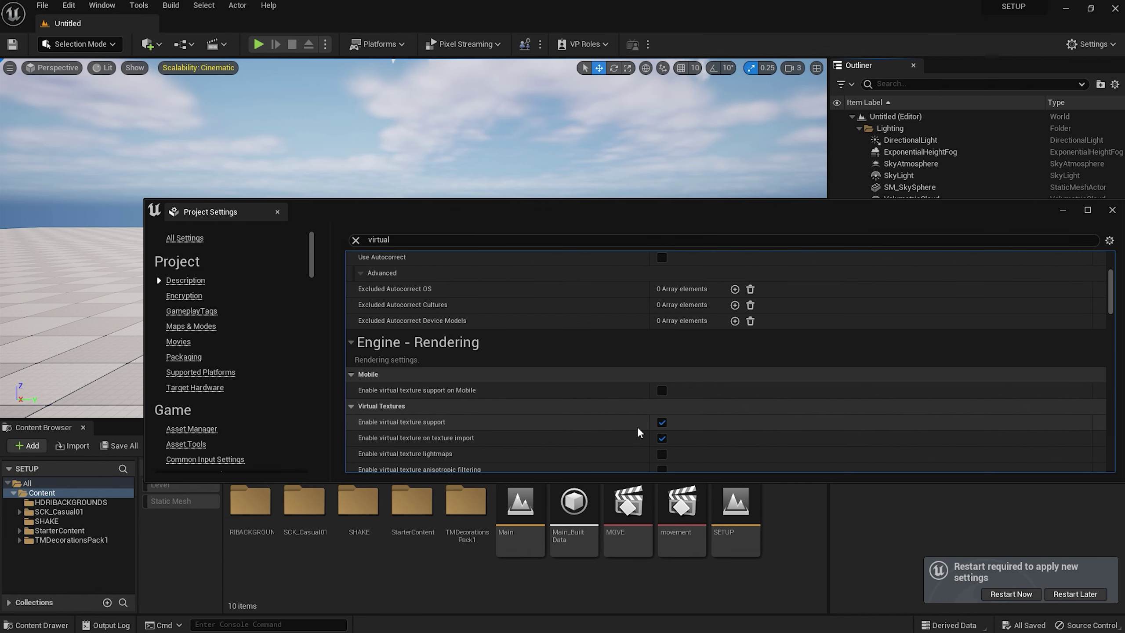
# Step: Find the auto exposure settings in the project settings and set the Auto Exposure method to Manual
pyautogui.click(376, 240)
pyautogui.hotkey('ctrl', 'a')
pyautogui.write('auto ')
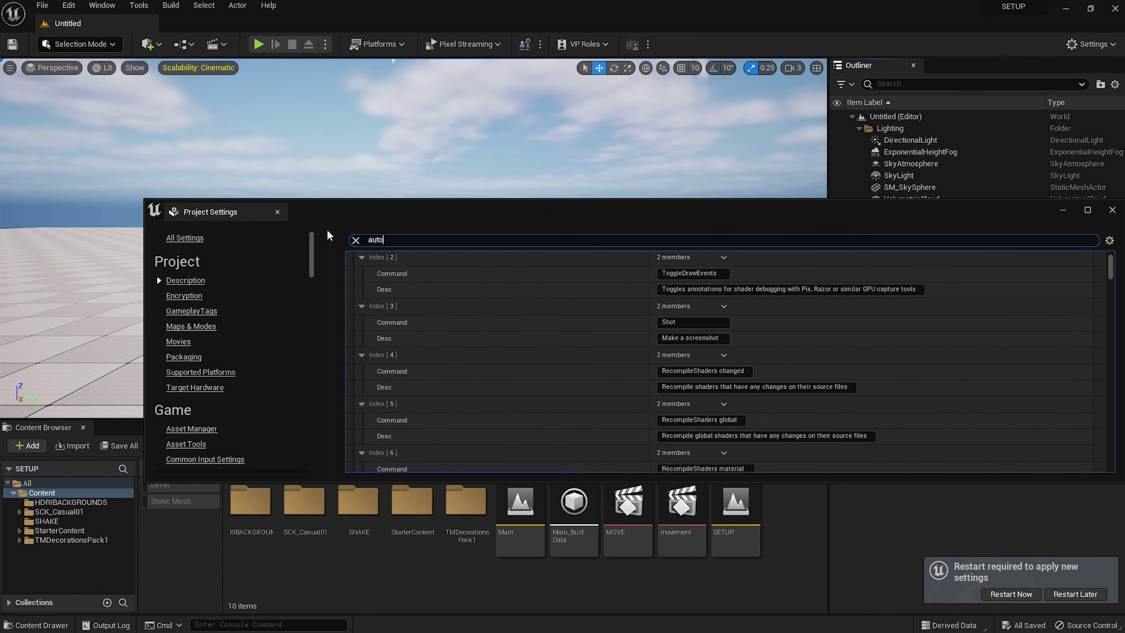
pyautogui.write('expos')
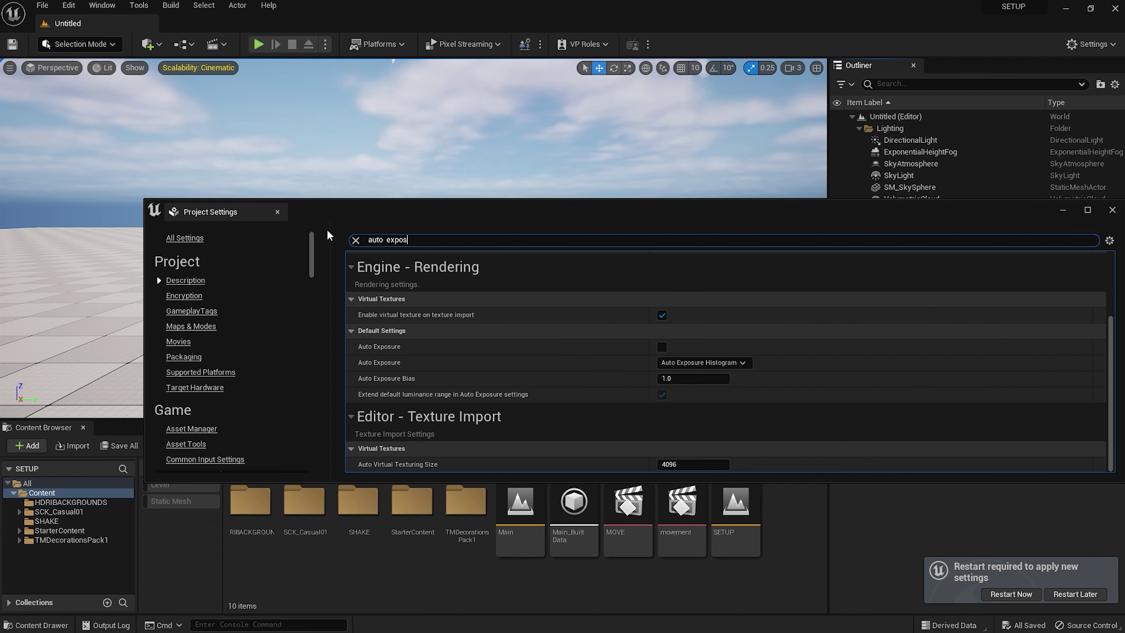
pyautogui.click(718, 328)
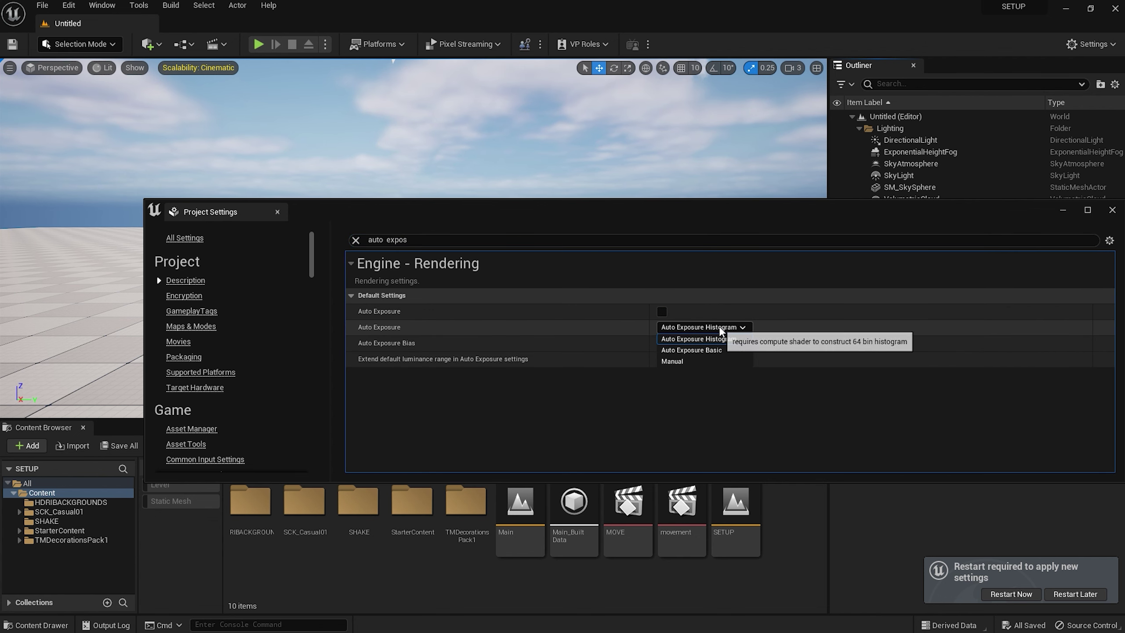
pyautogui.click(686, 362)
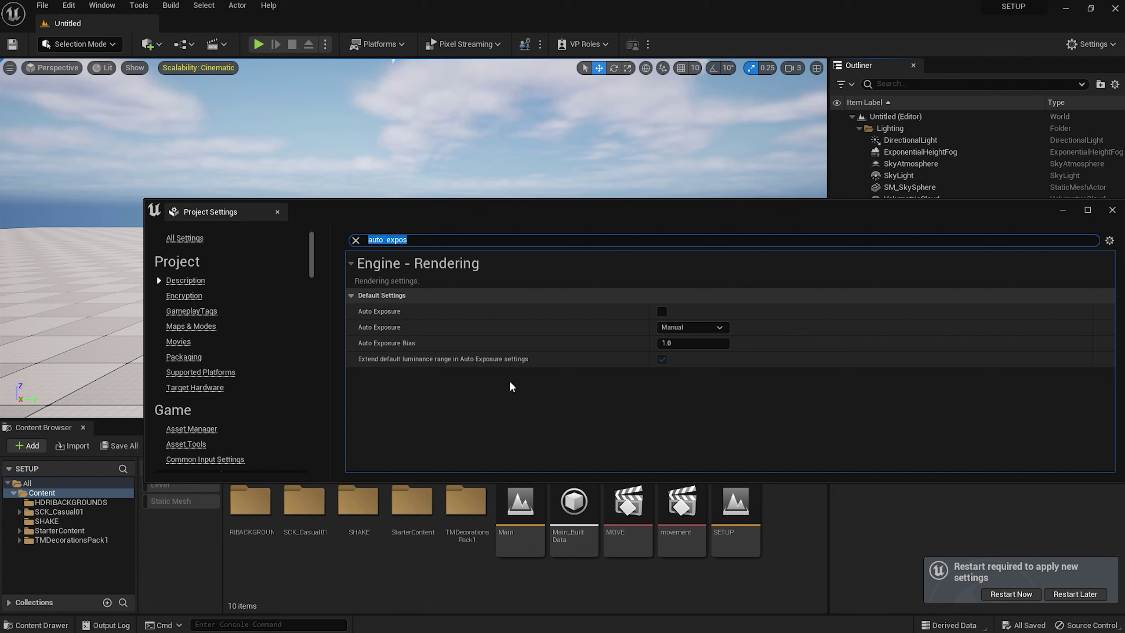
# Step: Look up the Dynamic Global Illumination Method setting, and enable Motion Blur in the default rendering settings
pyautogui.write('dynamic')
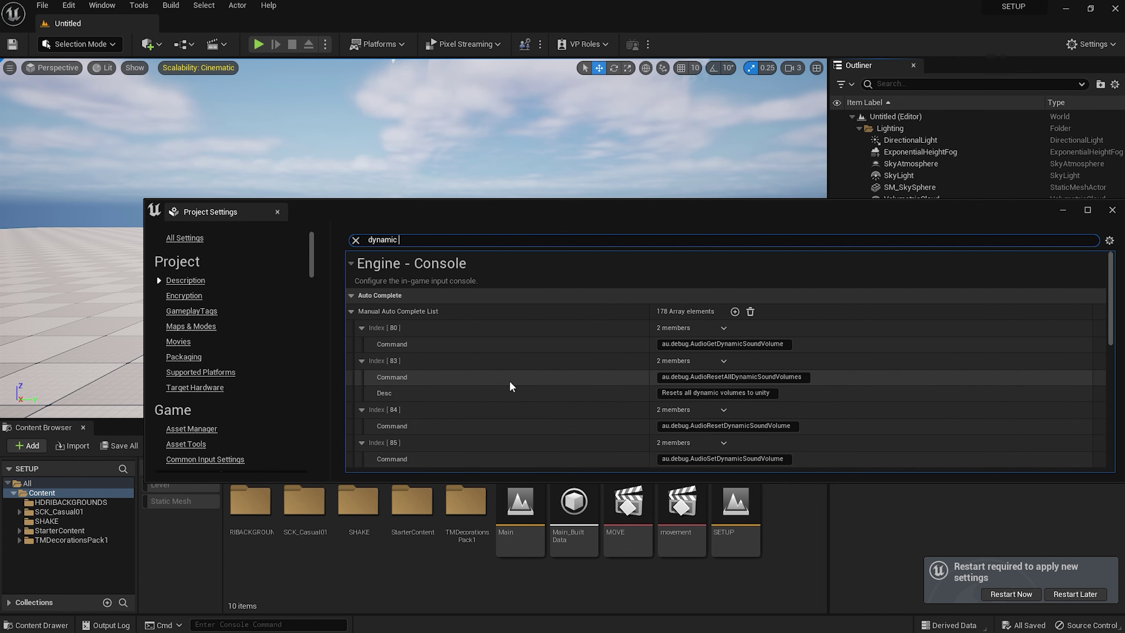
pyautogui.write(' ill')
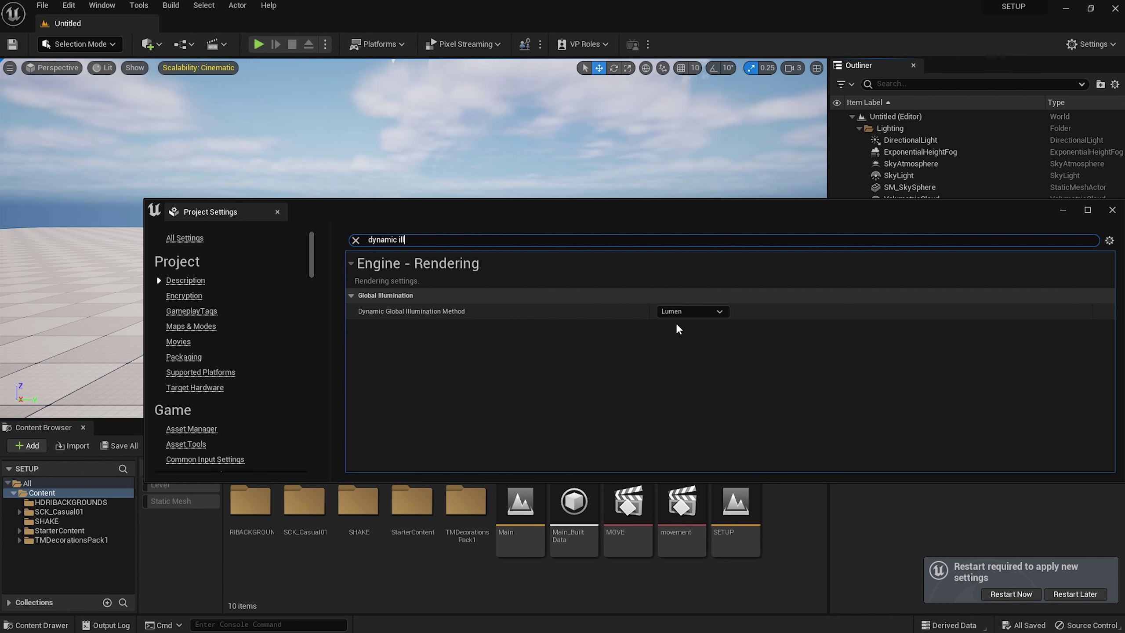
pyautogui.moveTo(410, 244); pyautogui.dragTo(292, 235)
pyautogui.write('motion')
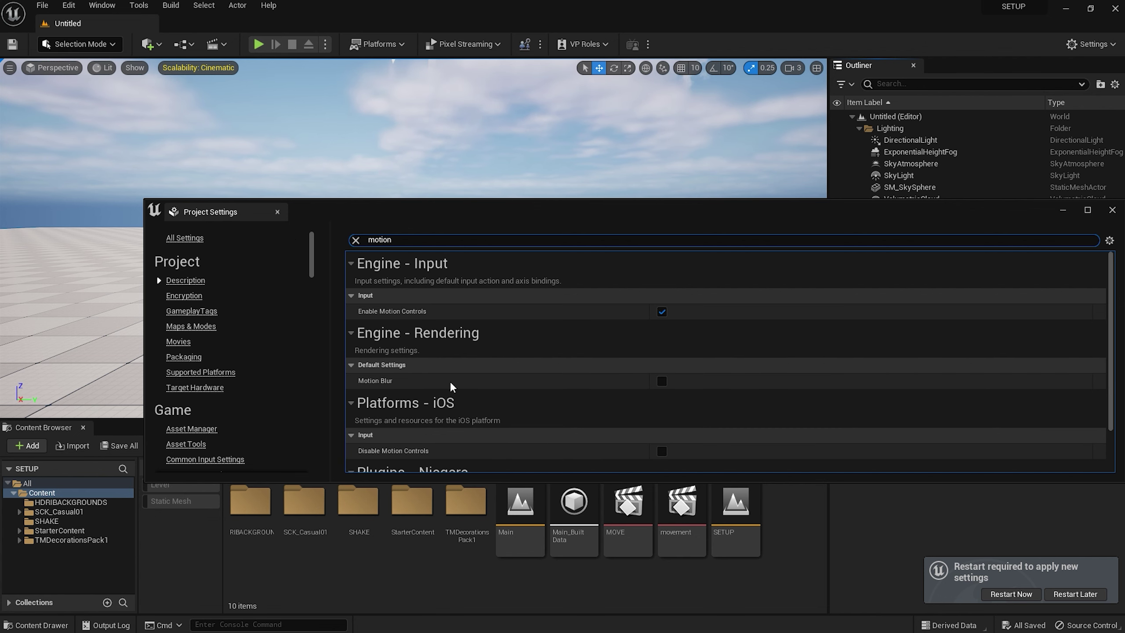
pyautogui.click(661, 381)
# Step: Check the ray tracing and Nanite options in the project's rendering settings
pyautogui.moveTo(397, 240); pyautogui.dragTo(323, 235)
pyautogui.write('ray')
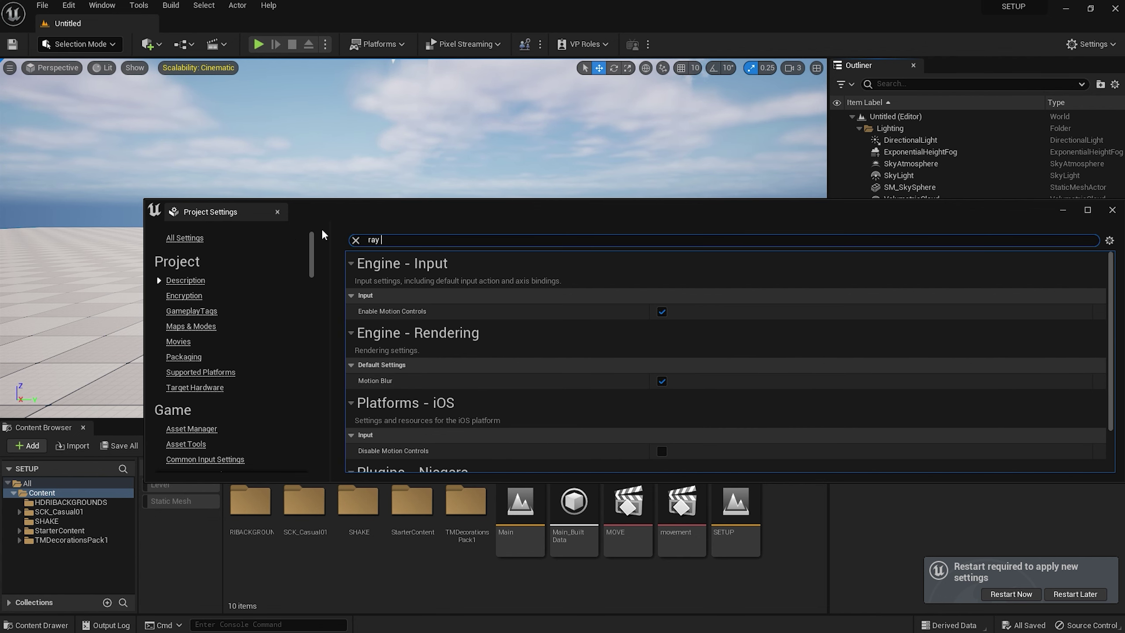
pyautogui.write(' tracing')
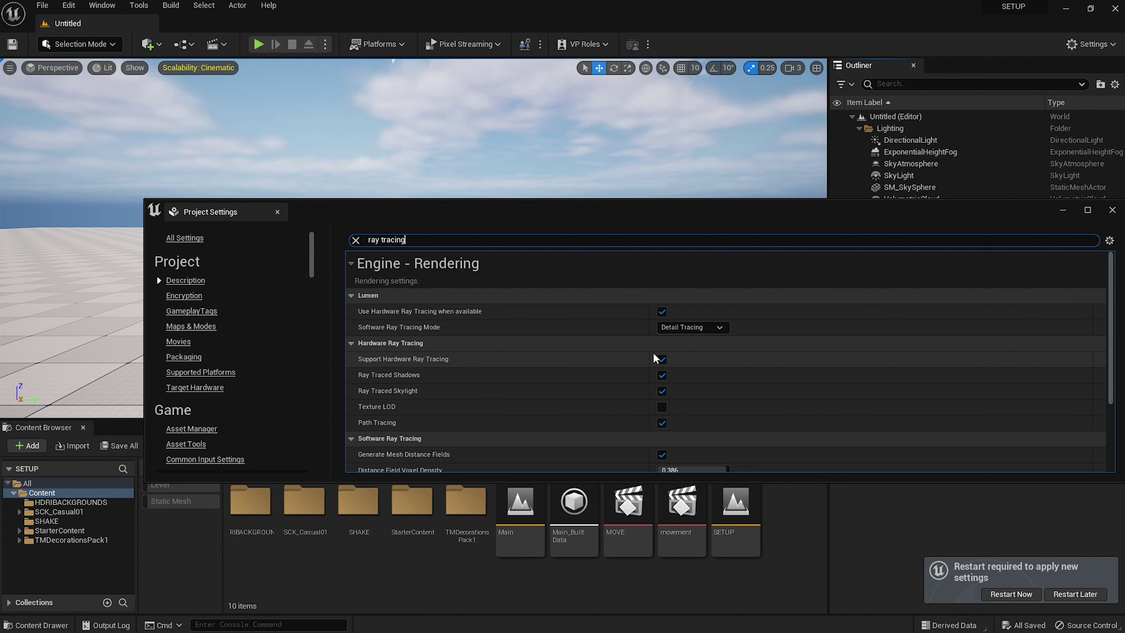
pyautogui.click(415, 239)
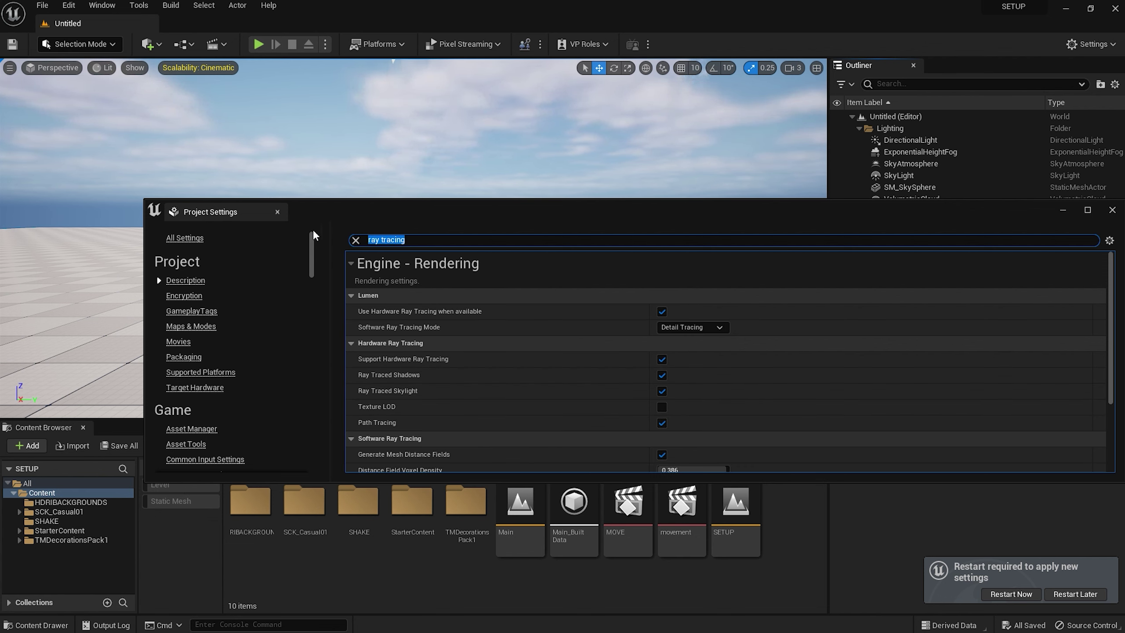
pyautogui.write('anit')
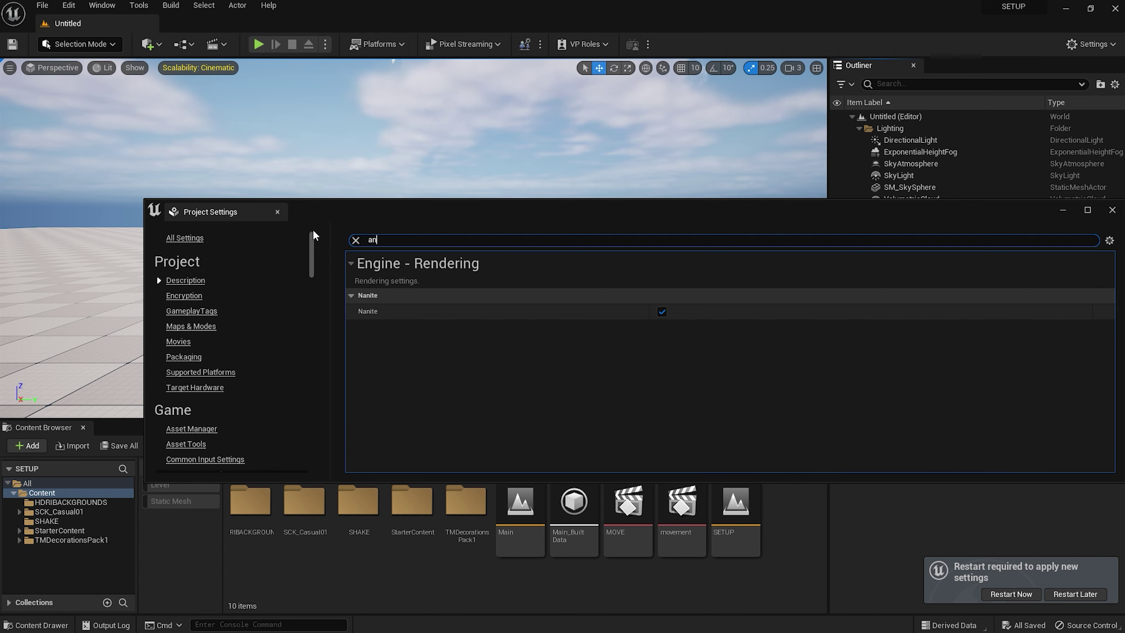
# Step: Search the project settings for antia and choose an option for the default Anti-Aliasing Method
pyautogui.write('tia')
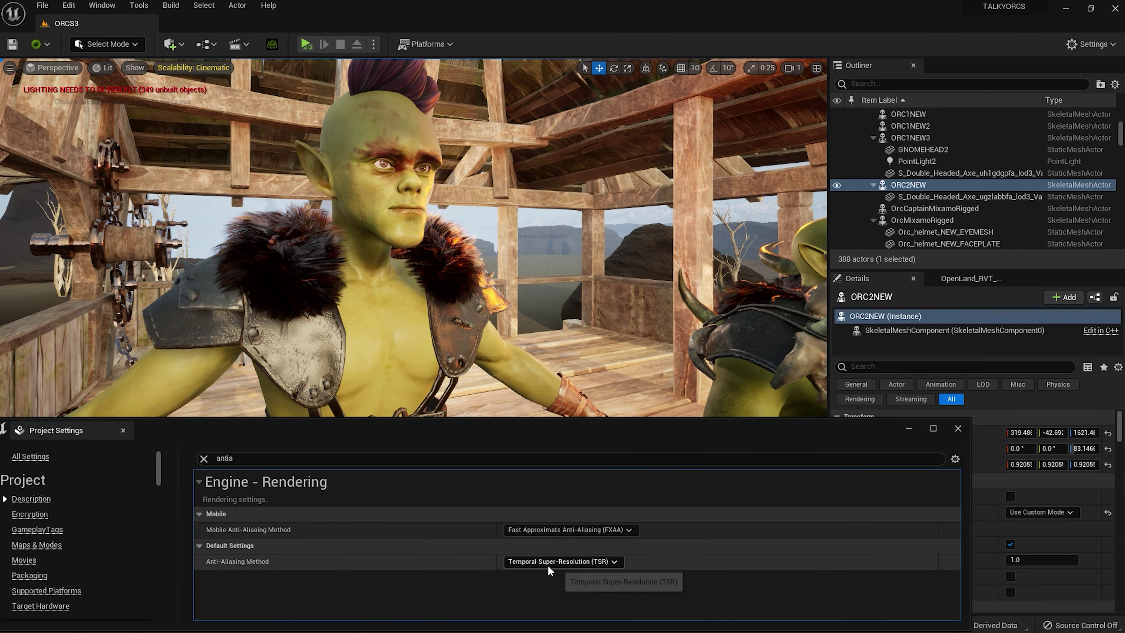
pyautogui.click(547, 563)
pyautogui.click(545, 571)
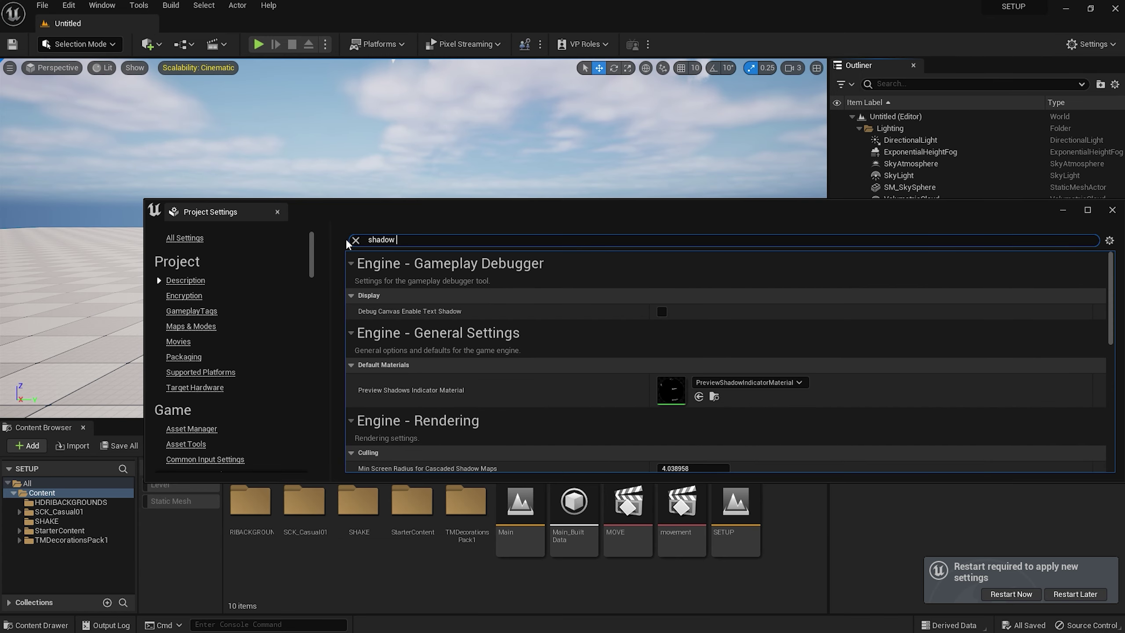
# Step: Search the project settings for shadow m, set the Shadow Map Method to Virtual Shadow Maps (Beta), and restart the editor to apply the changes
pyautogui.write('m')
pyautogui.scroll(-1, 425, 298)
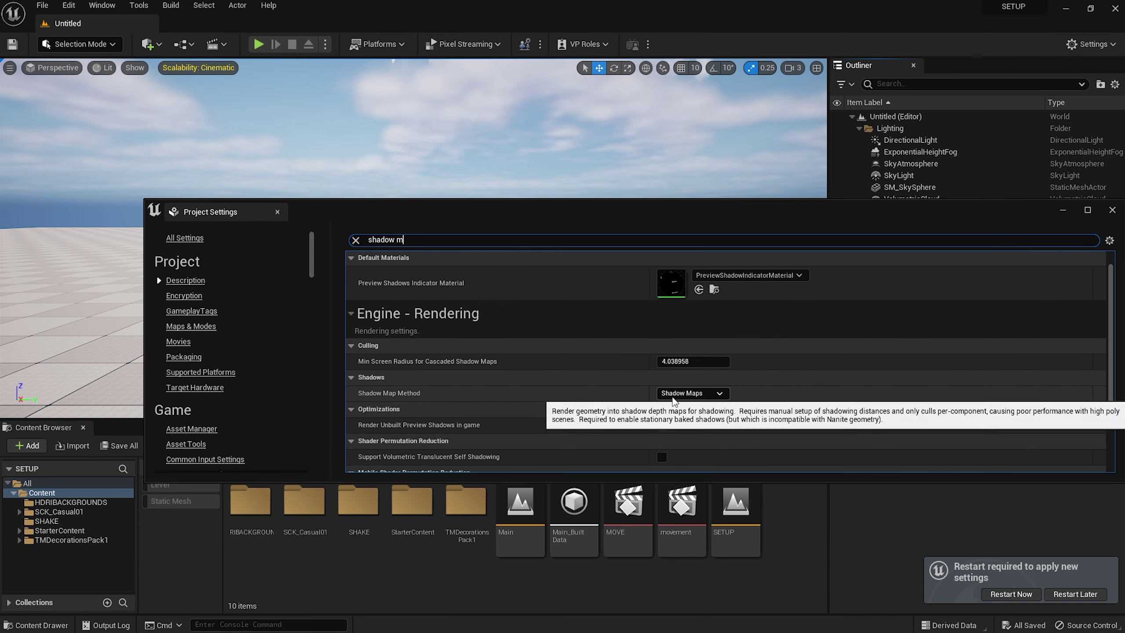
pyautogui.click(692, 392)
pyautogui.click(700, 416)
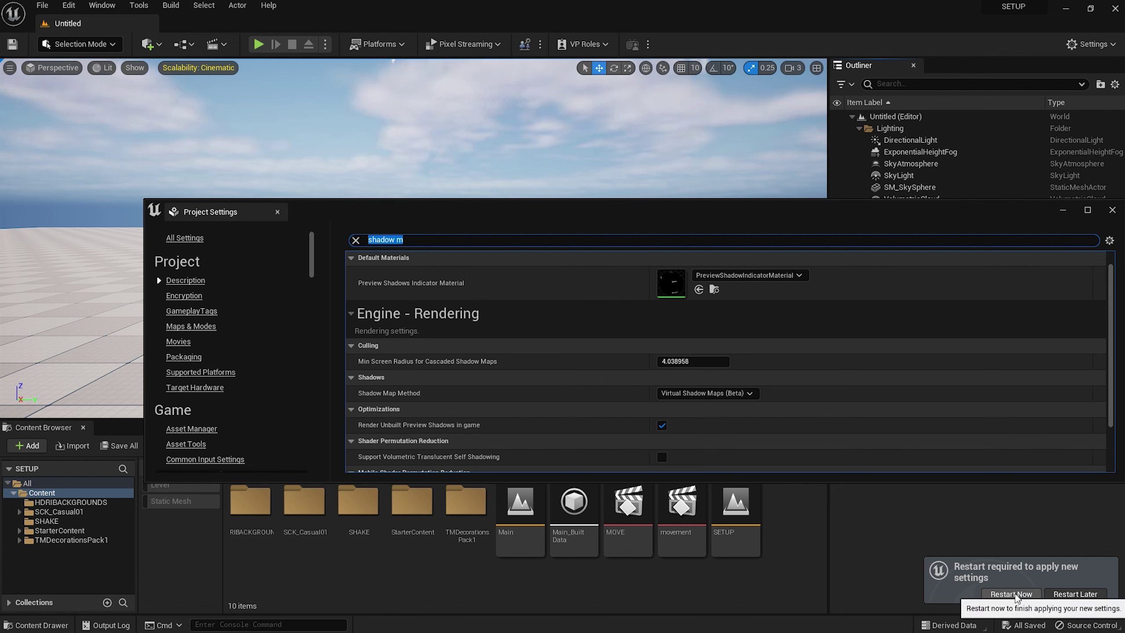
pyautogui.click(1032, 595)
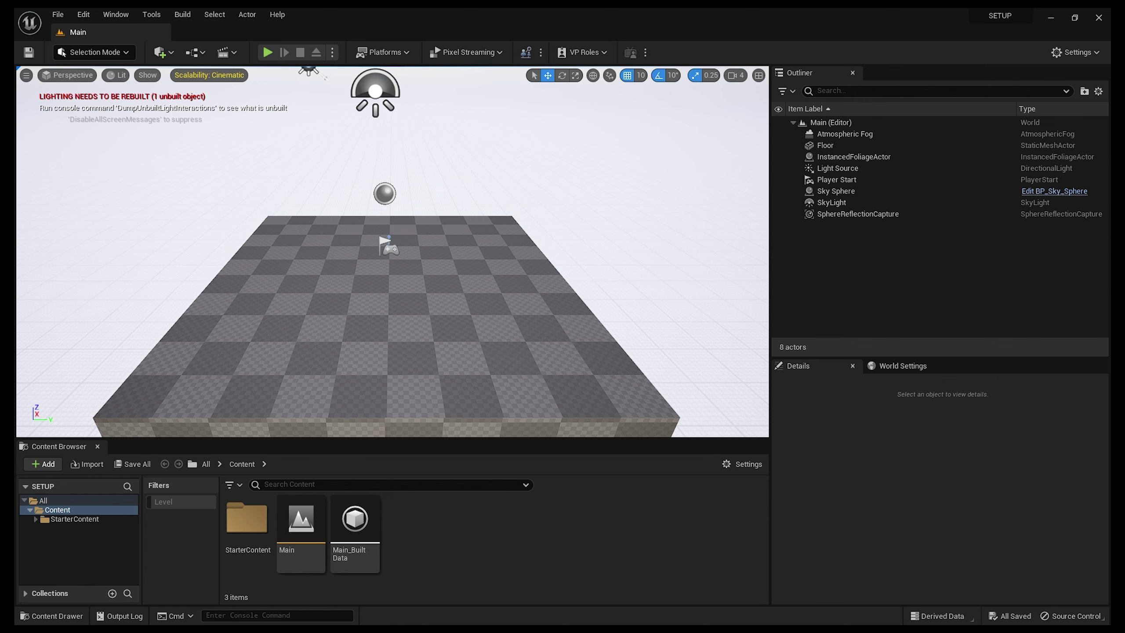
# Step: Raise the viewport camera speed to 8 and fly around the checkered floor
pyautogui.moveTo(392, 248); pyautogui.dragTo(595, 221, button='right')
pyautogui.click(739, 76)
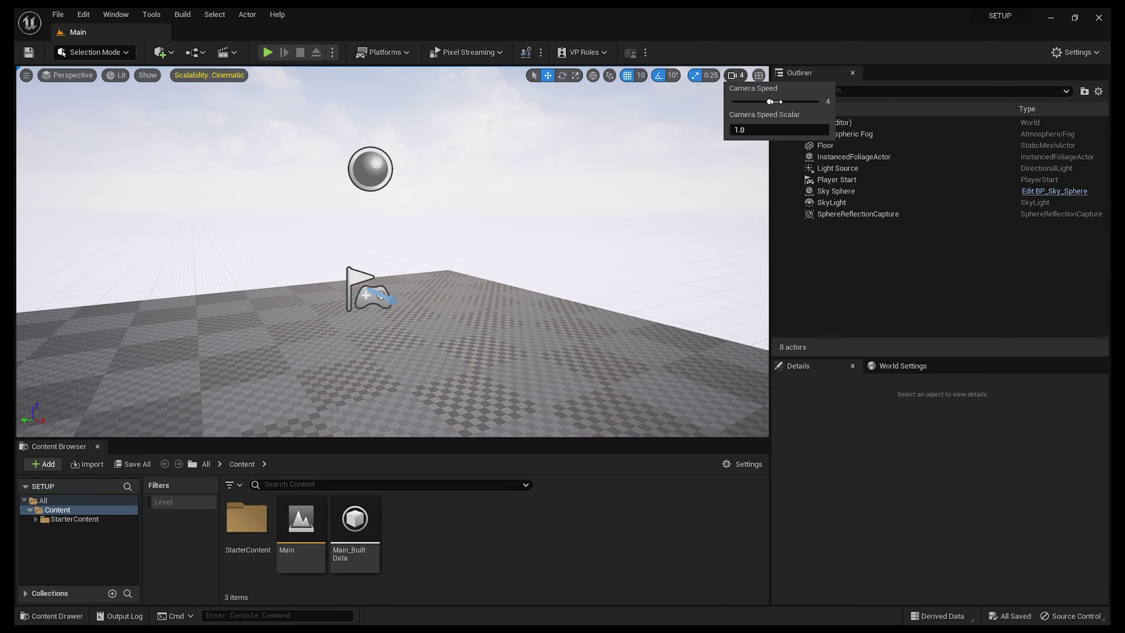
pyautogui.press('s')
pyautogui.moveTo(443, 222); pyautogui.dragTo(443, 222, button='right')
pyautogui.press('w')
pyautogui.moveTo(573, 241); pyautogui.dragTo(572, 241, button='right')
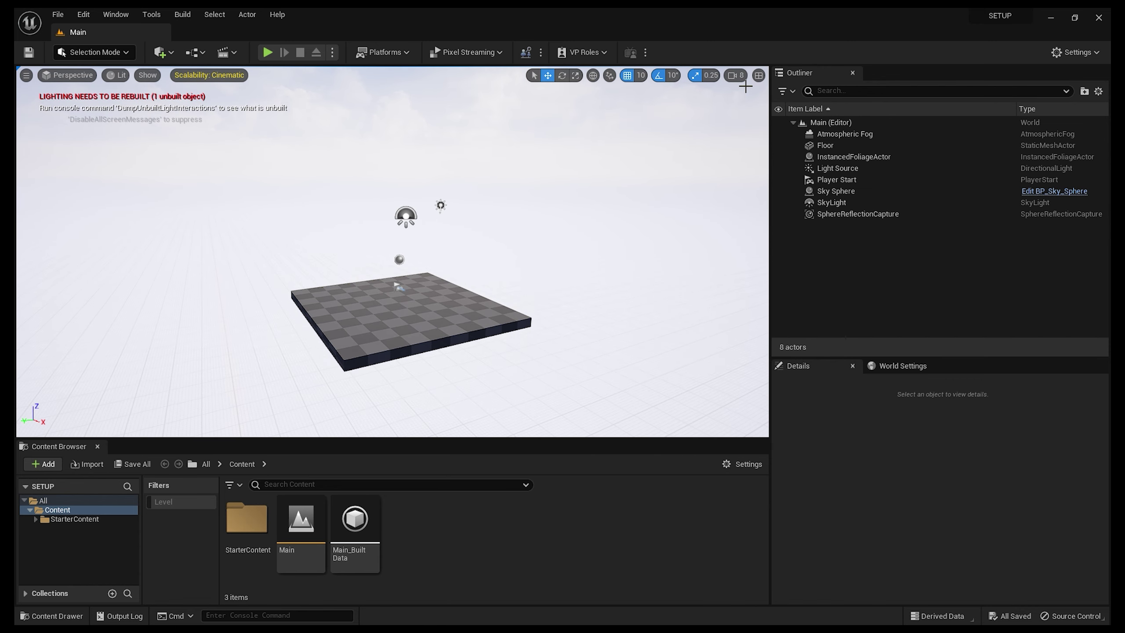
# Step: Set the viewport camera speed to 3 and fly through the scene at that speed
pyautogui.click(737, 76)
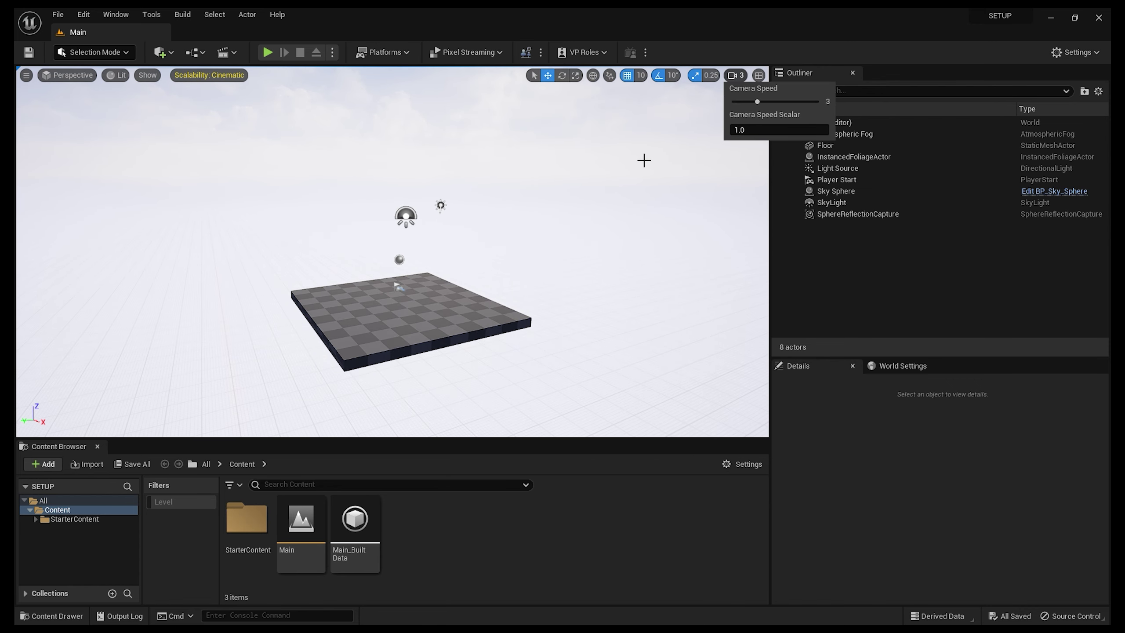
pyautogui.press('w')
pyautogui.moveTo(568, 192); pyautogui.dragTo(568, 193, button='right')
pyautogui.moveTo(313, 194); pyautogui.dragTo(313, 194, button='right')
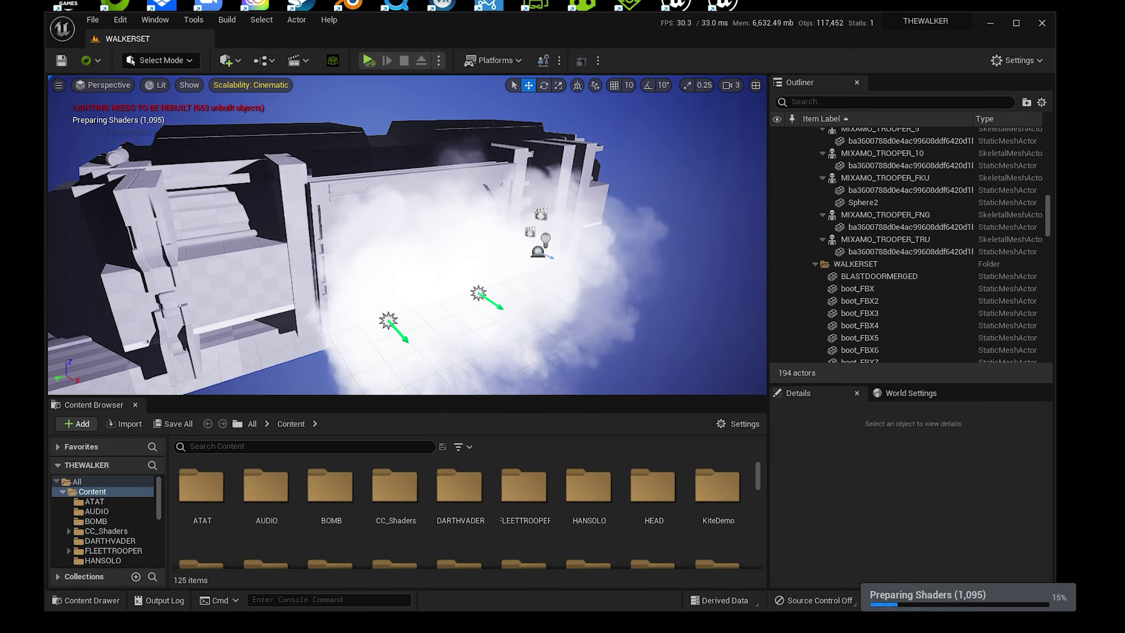
# Step: In the THEWALKER project, examine the troopers in the WALKERSET level and the soldiers among the ice cliffs in the Main level
pyautogui.press('w')
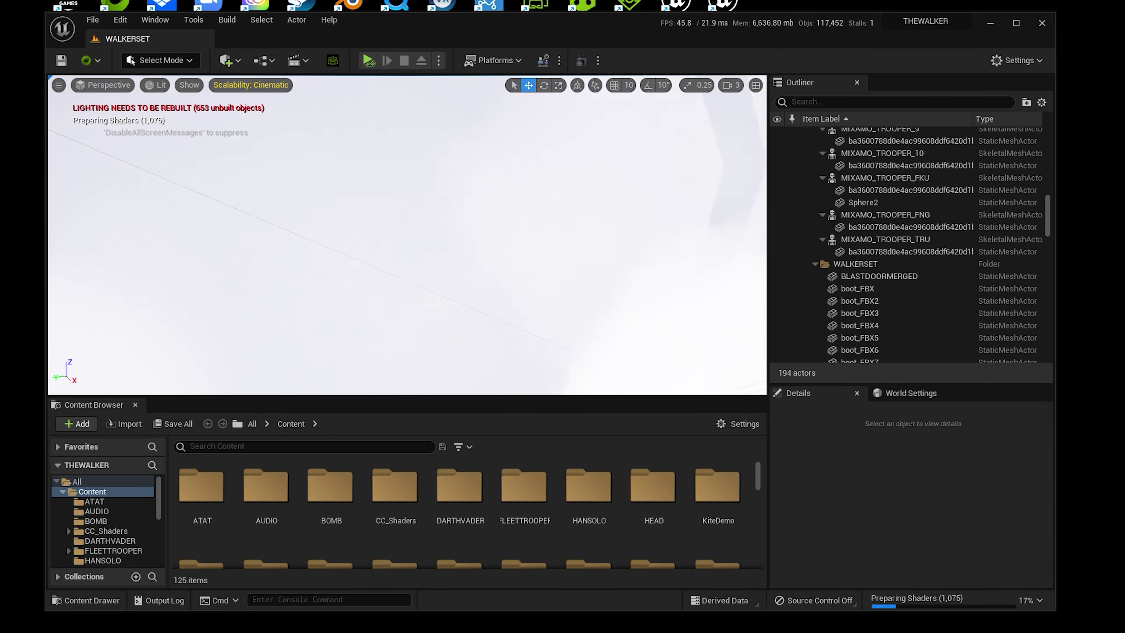
pyautogui.press('w')
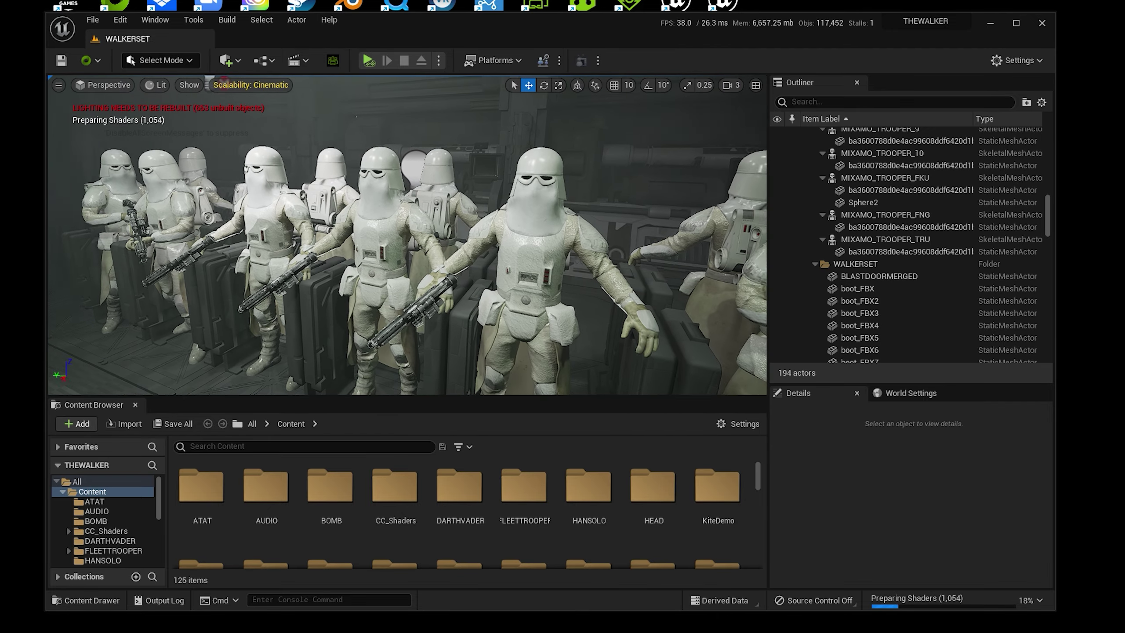
pyautogui.press('s')
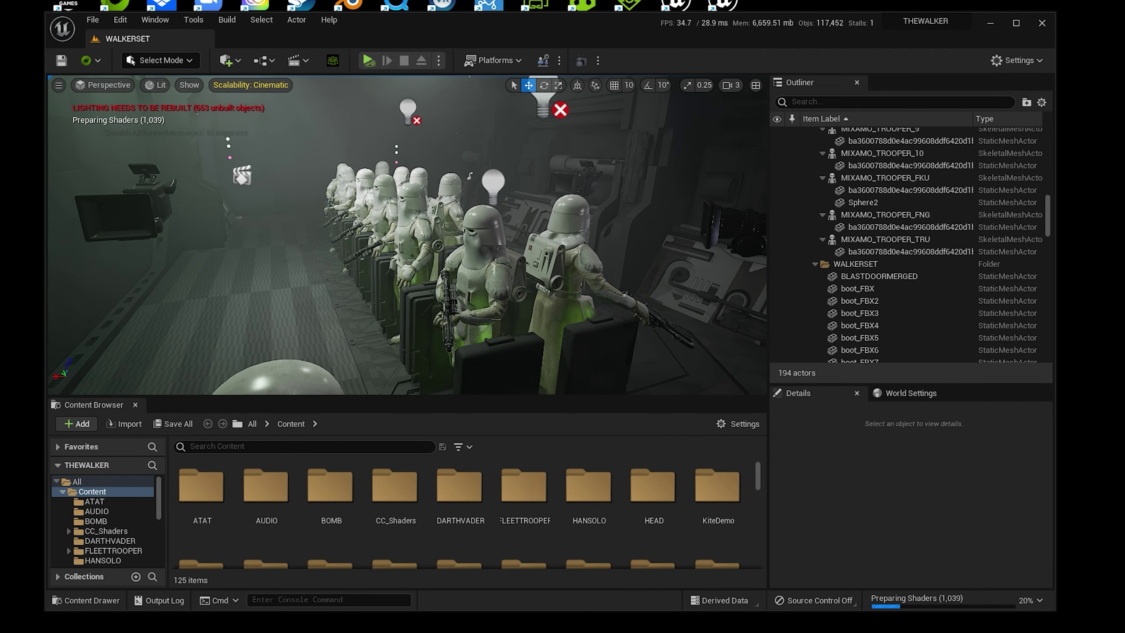
pyautogui.press('d')
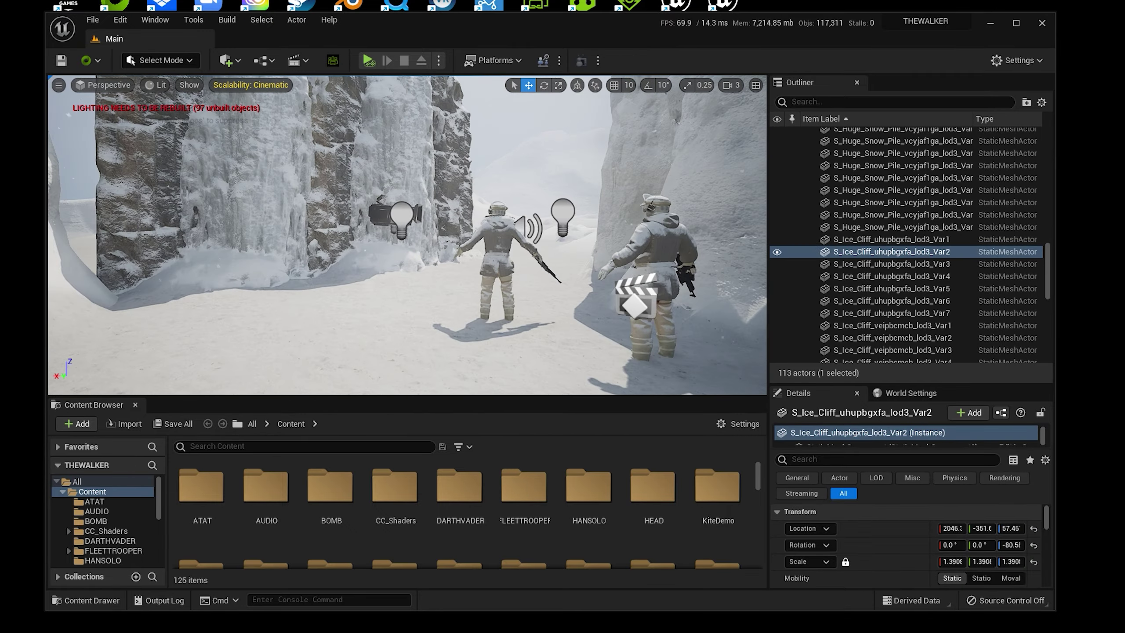
pyautogui.press('w')
pyautogui.press('w')
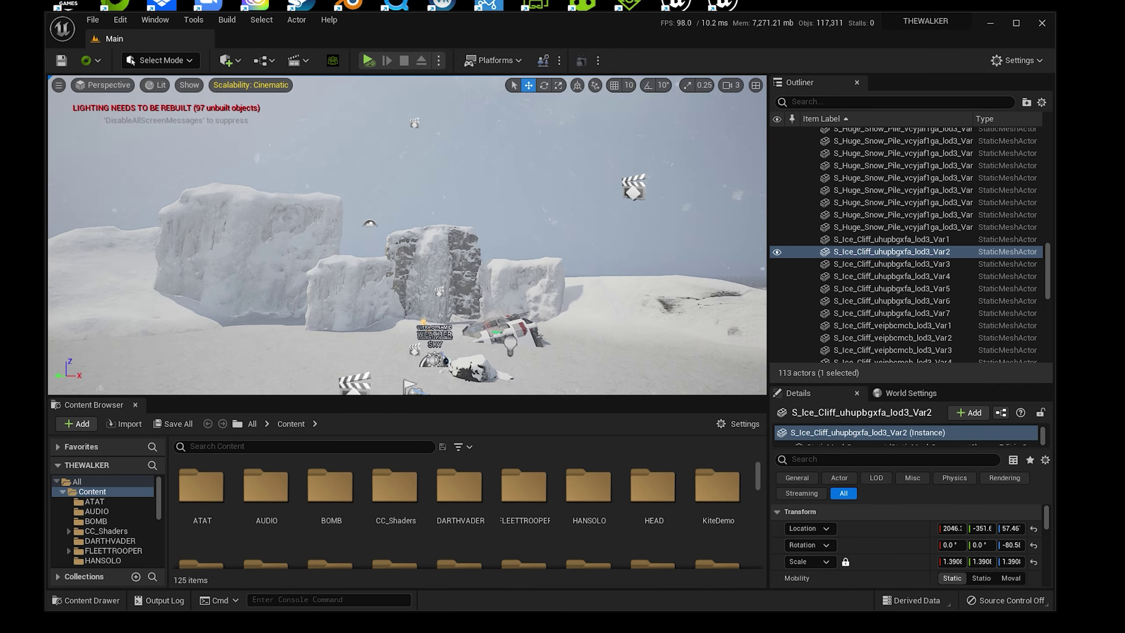
pyautogui.press('w')
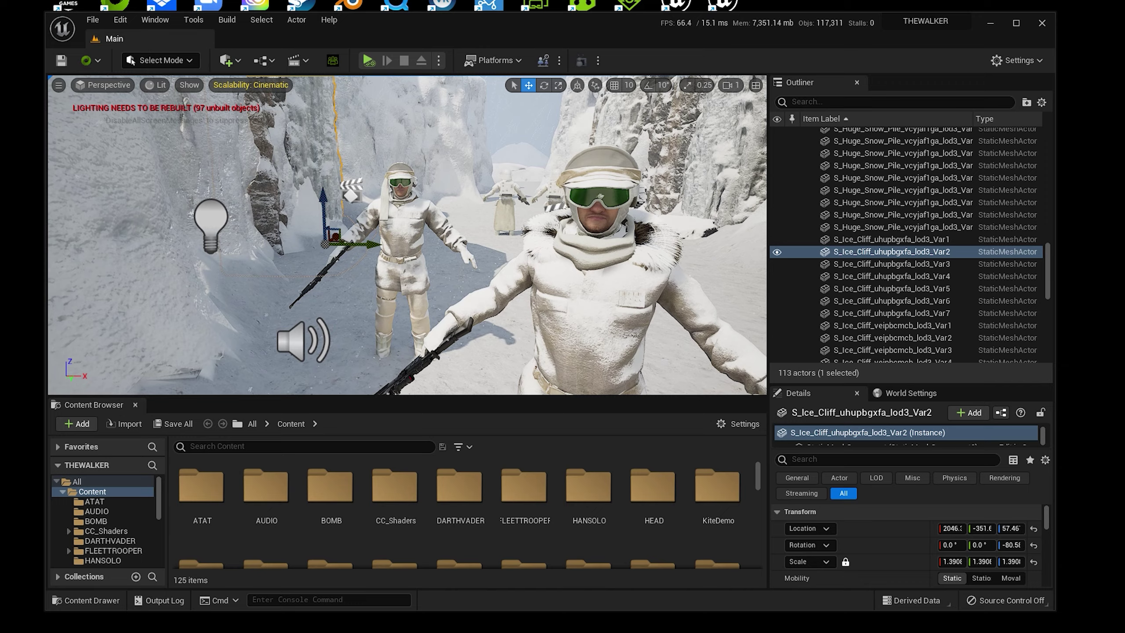
pyautogui.press('w')
pyautogui.press('w')
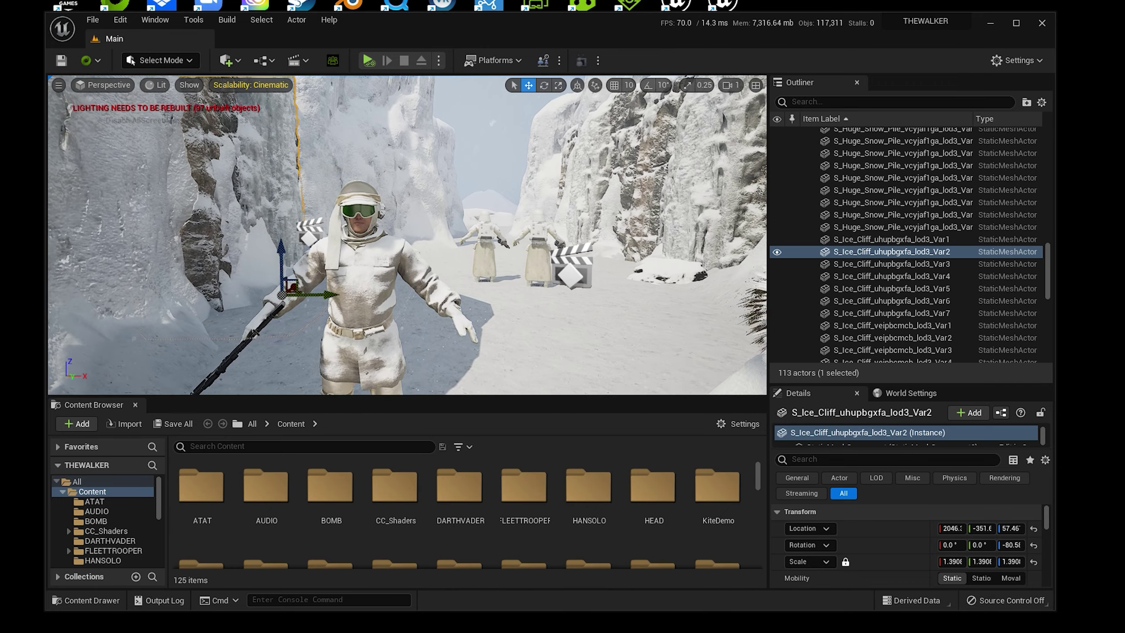
pyautogui.press('w')
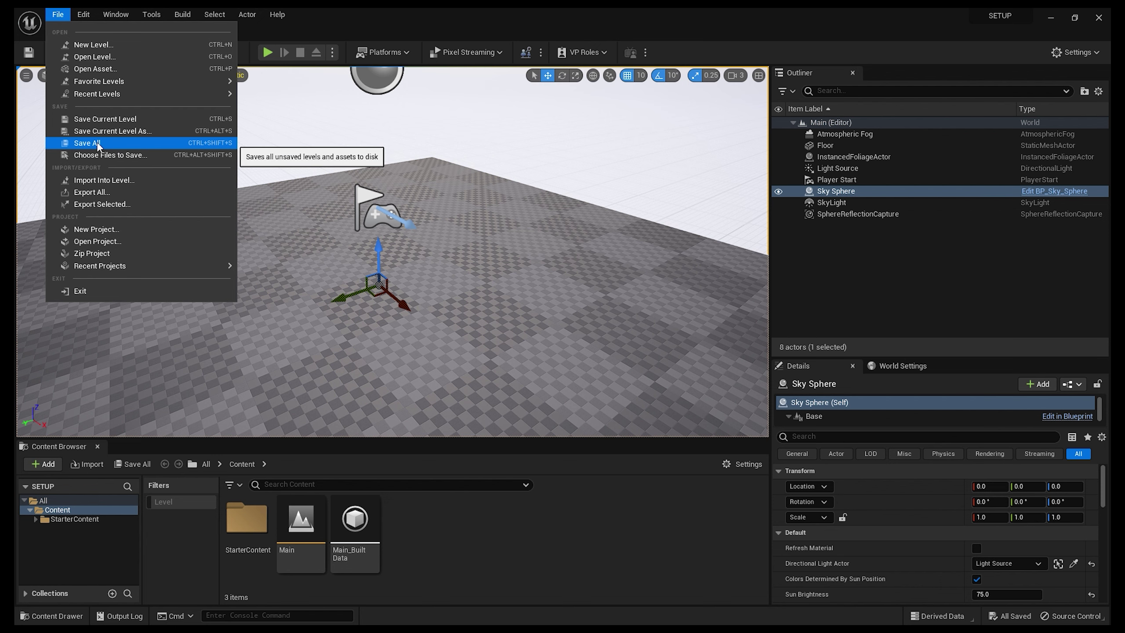
# Step: Back in the SETUP project, save the current level under the name SETUP
pyautogui.click(211, 145)
pyautogui.write('SETUP')
pyautogui.press('Return')
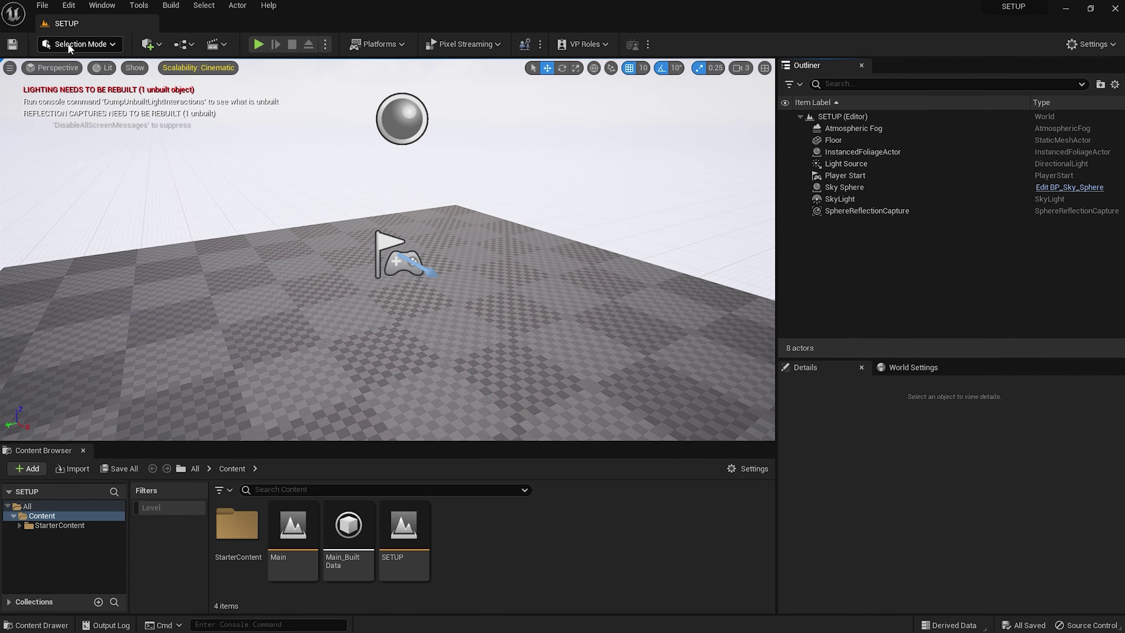
# Step: Review the available editor modes, the categories of actors that can be placed, and the blueprint options, staying in Selection mode
pyautogui.click(114, 45)
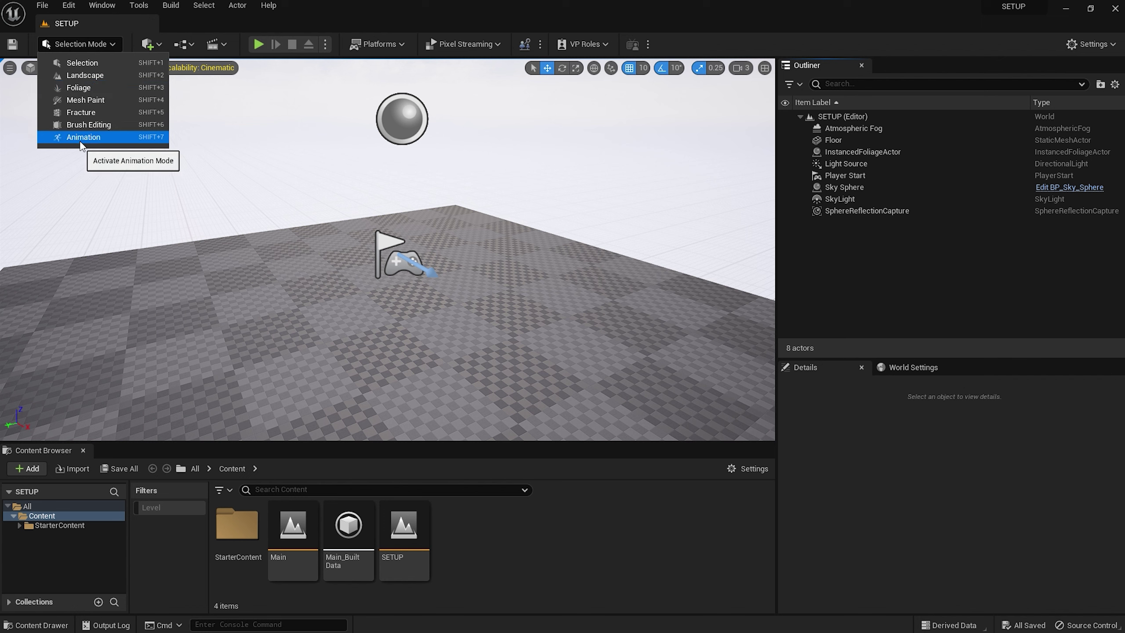
pyautogui.click(79, 63)
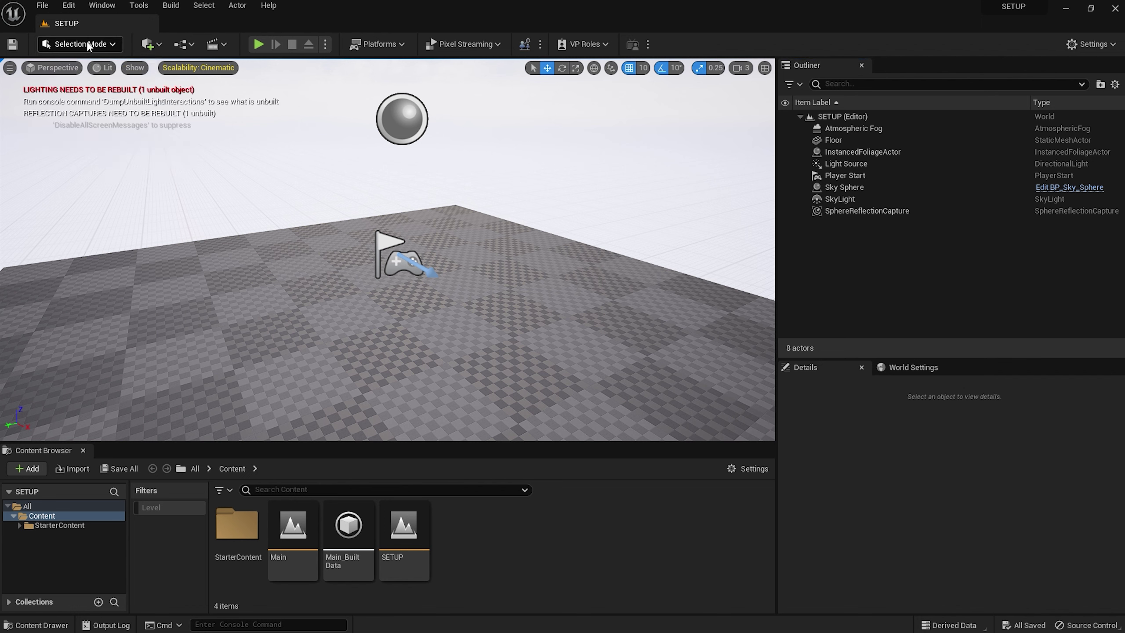
pyautogui.click(160, 45)
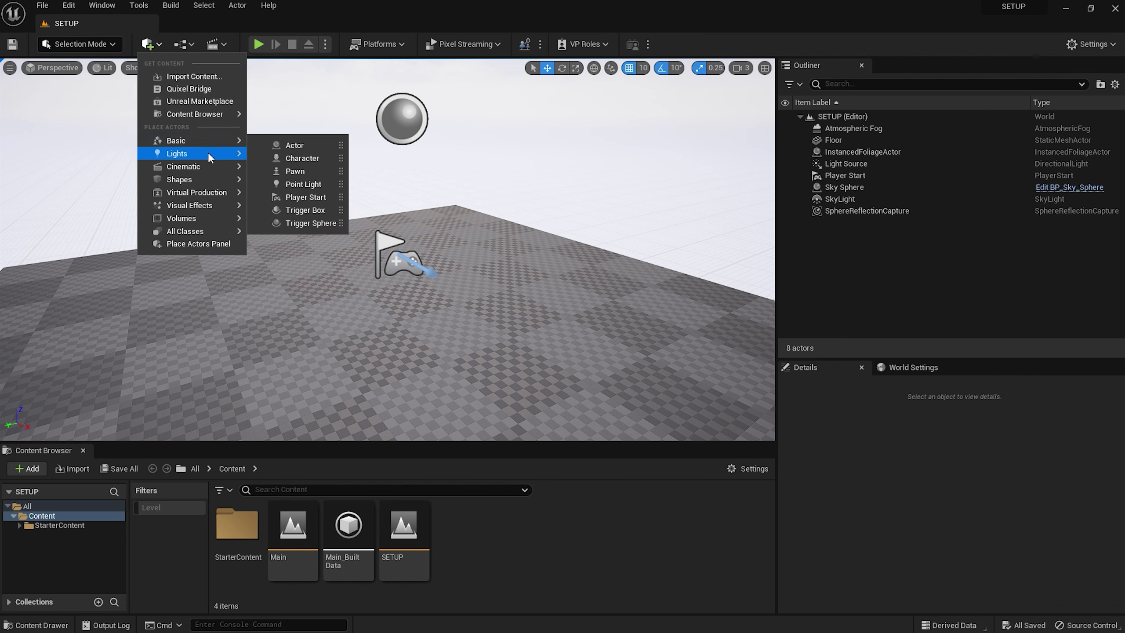
pyautogui.moveTo(210, 157)
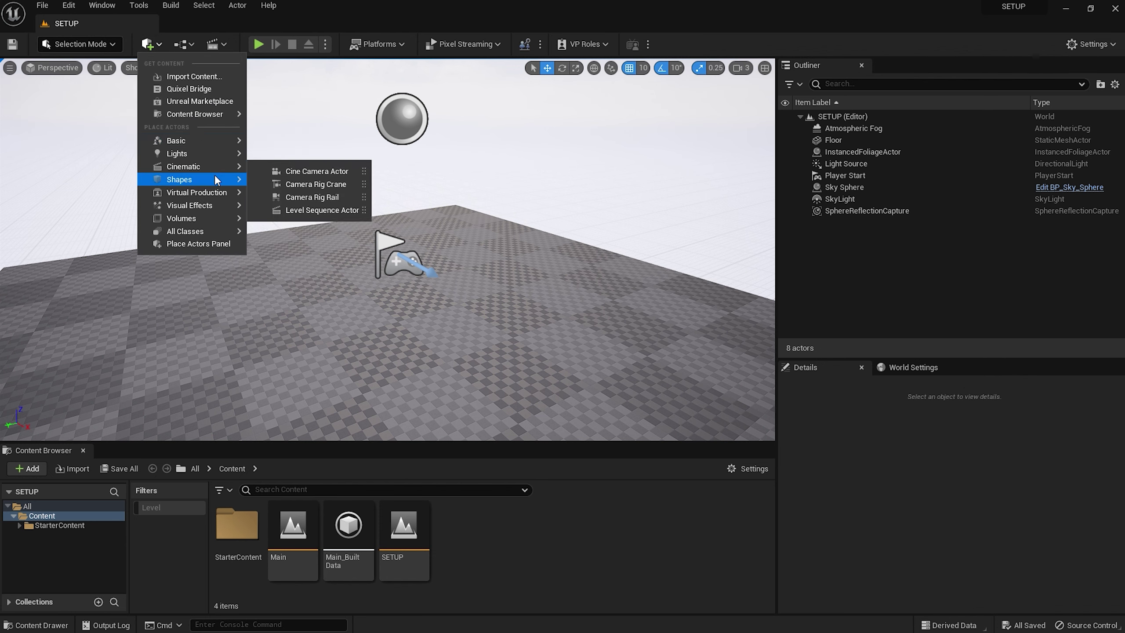
pyautogui.moveTo(217, 179)
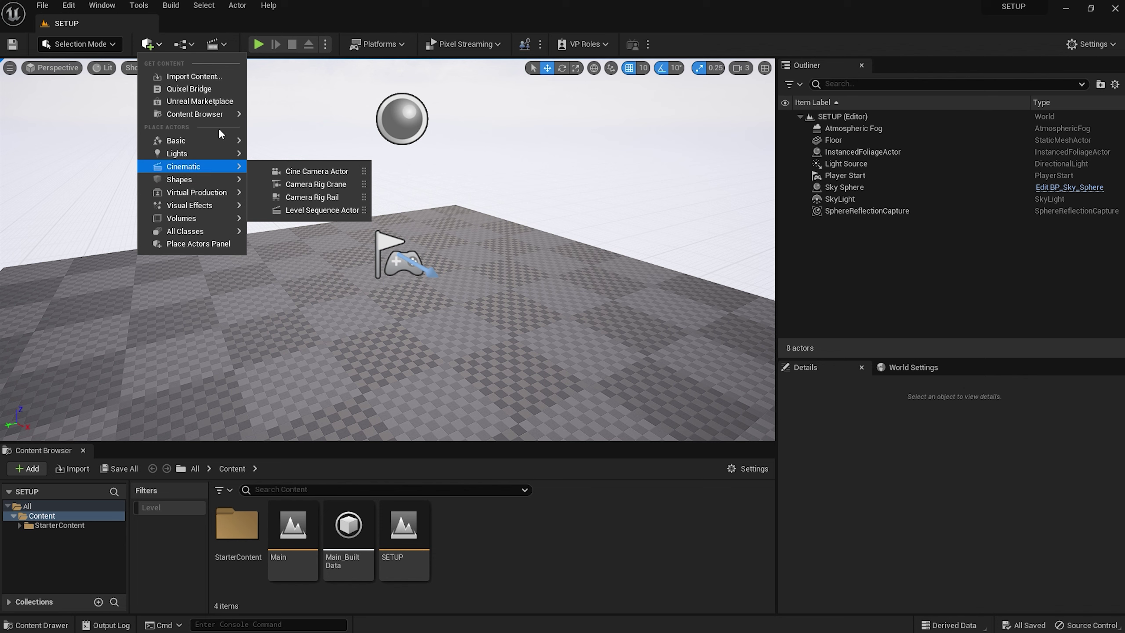
pyautogui.click(186, 45)
pyautogui.click(190, 45)
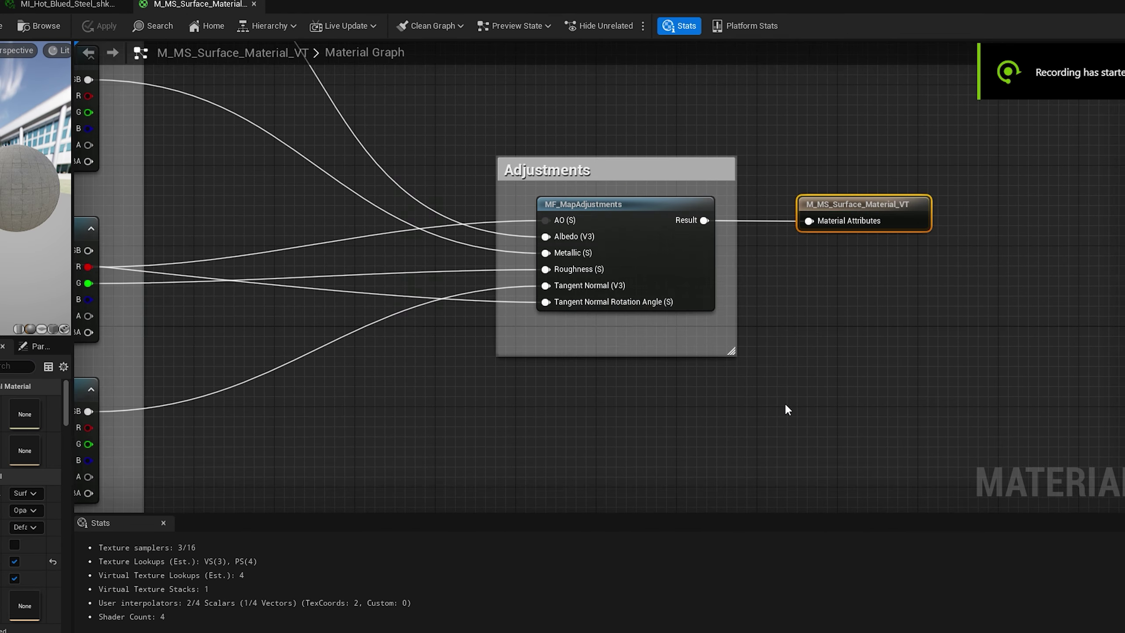
# Step: In the M_MS_Foliage_Material graph, connect the color variation result in the Albedo group to the material's Base Color
pyautogui.moveTo(780, 407); pyautogui.dragTo(637, 445, button='right')
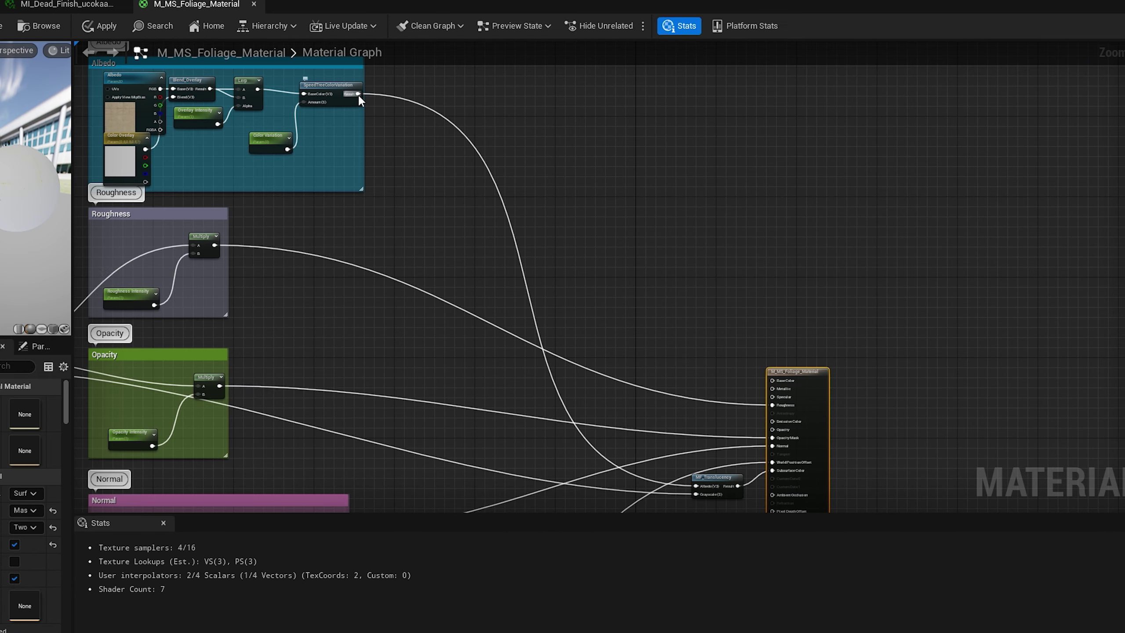
pyautogui.moveTo(359, 96); pyautogui.dragTo(772, 382)
pyautogui.moveTo(553, 332); pyautogui.dragTo(620, 303)
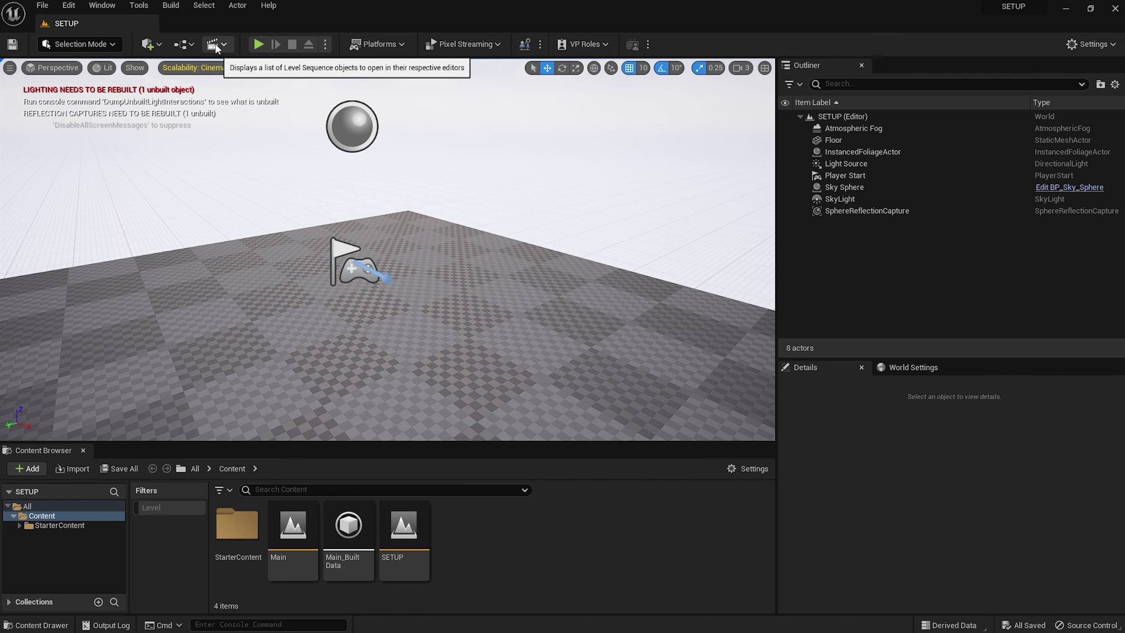
# Step: Preview the head animation of the AMYFINAL character in the GREETINGS2 sequence by playing and scrubbing the timeline
pyautogui.click(217, 46)
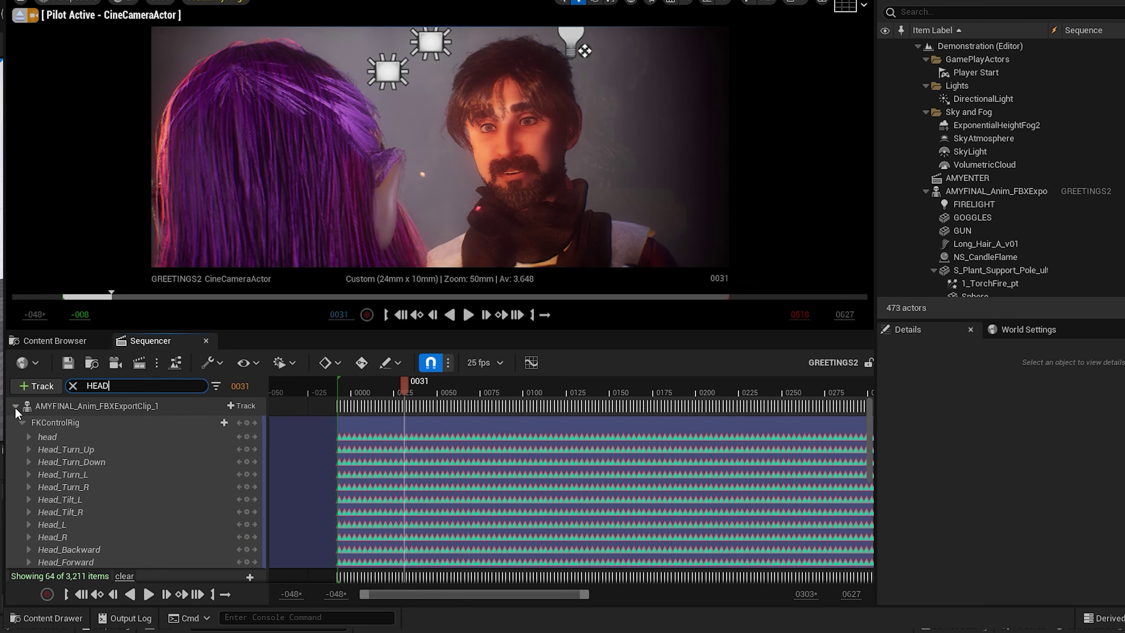
pyautogui.click(15, 406)
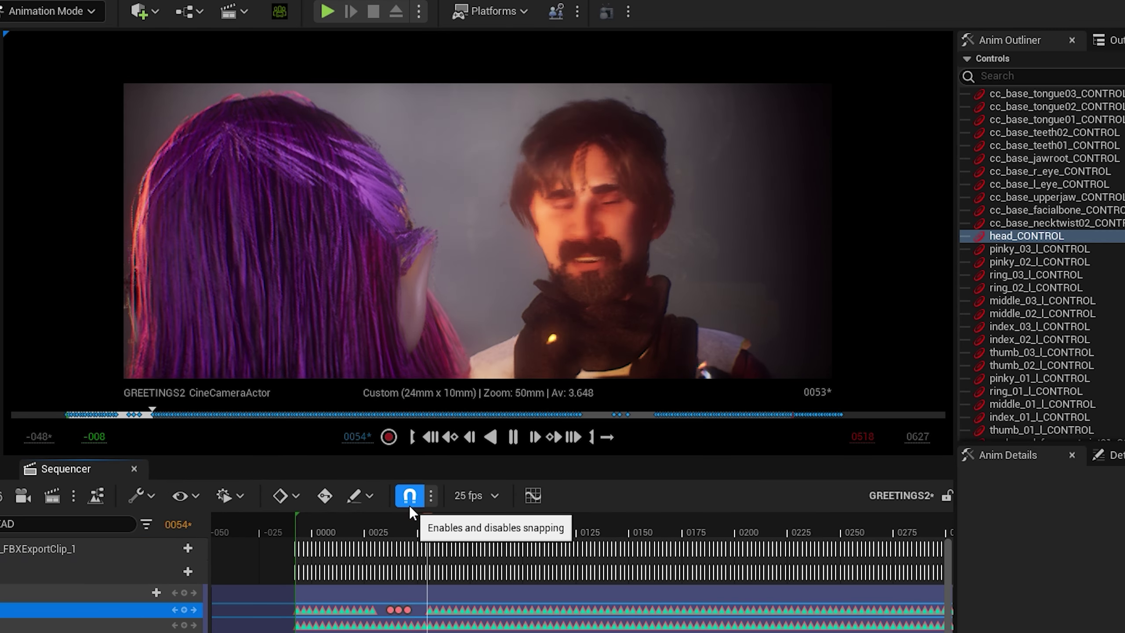
pyautogui.press('space')
pyautogui.moveTo(386, 525); pyautogui.dragTo(421, 529)
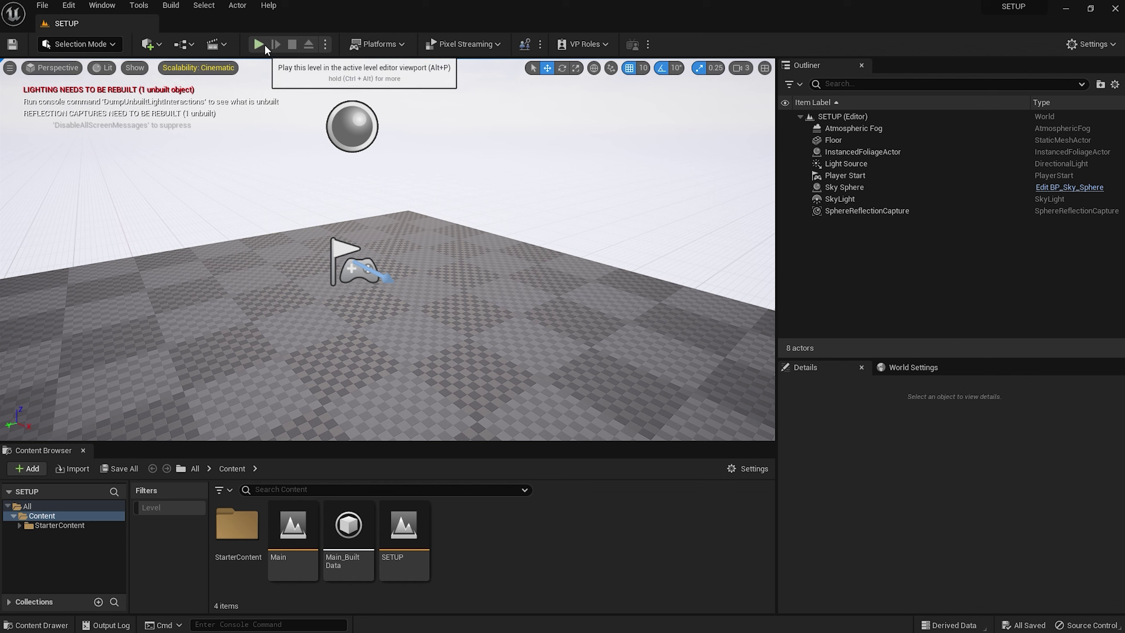
# Step: Examine the play modes and the platform, multi-user, VP Roles and Pixel Streaming options of the level editor
pyautogui.click(327, 45)
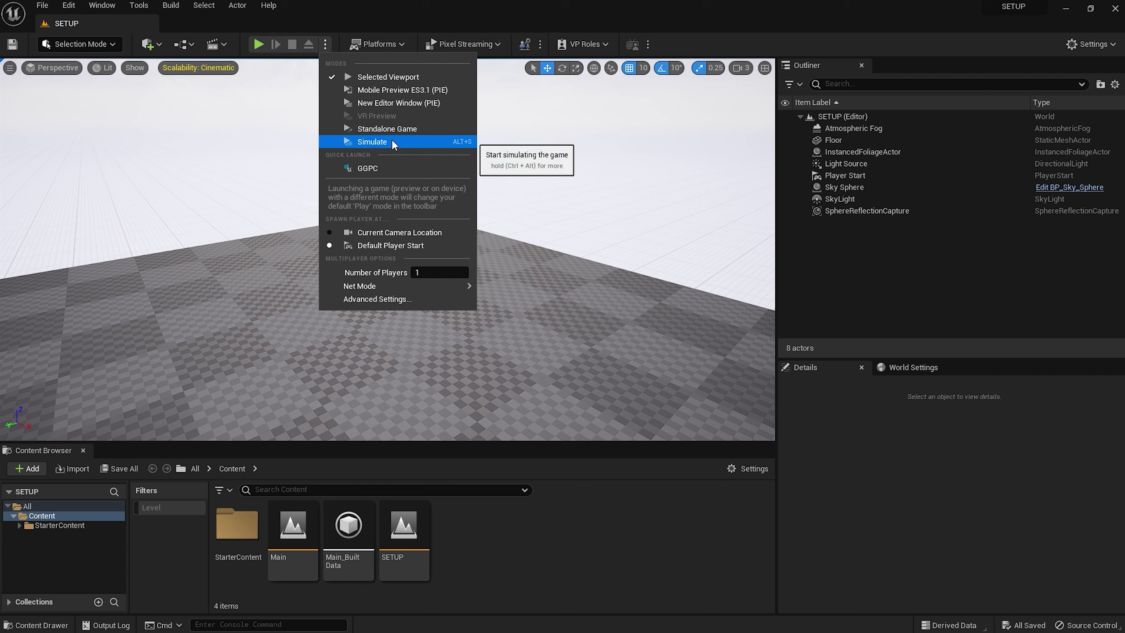
pyautogui.click(333, 31)
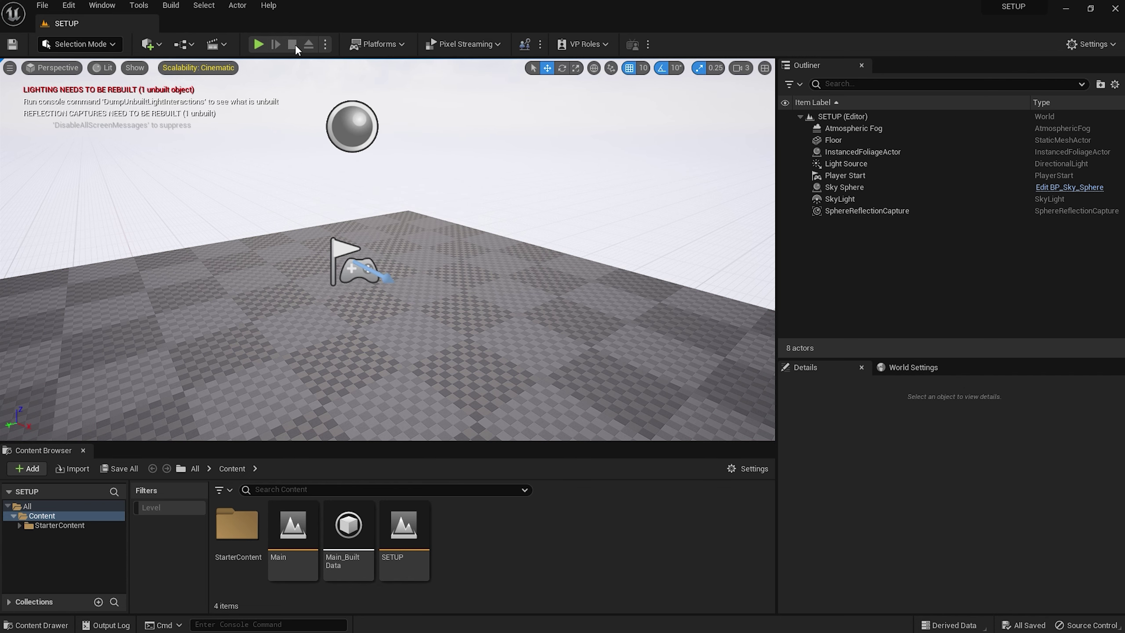
pyautogui.click(395, 45)
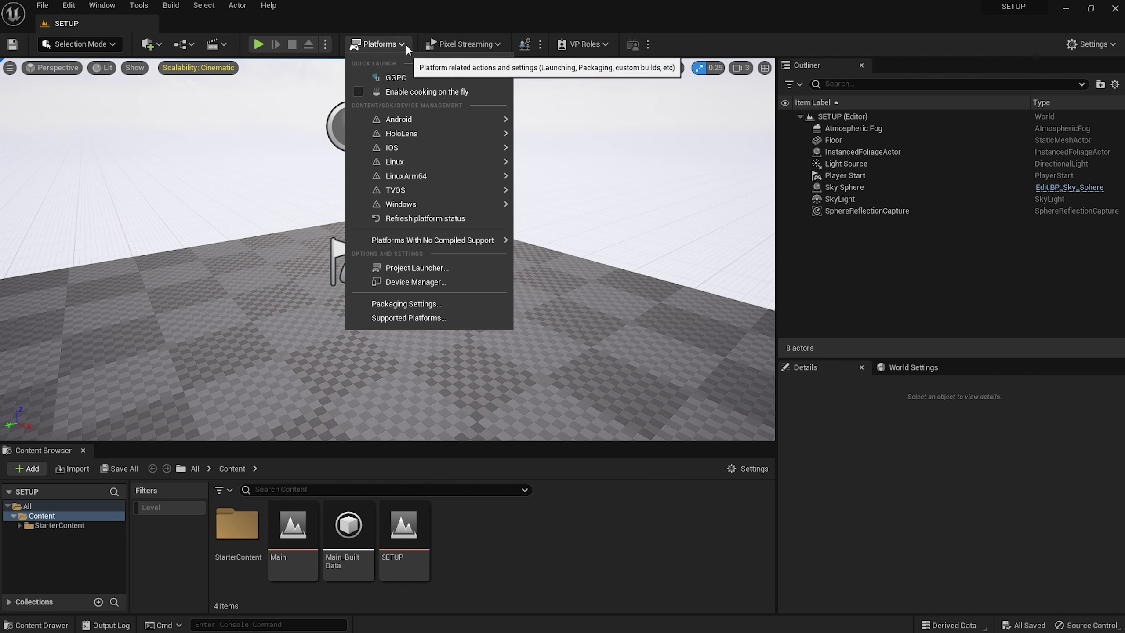
pyautogui.click(405, 43)
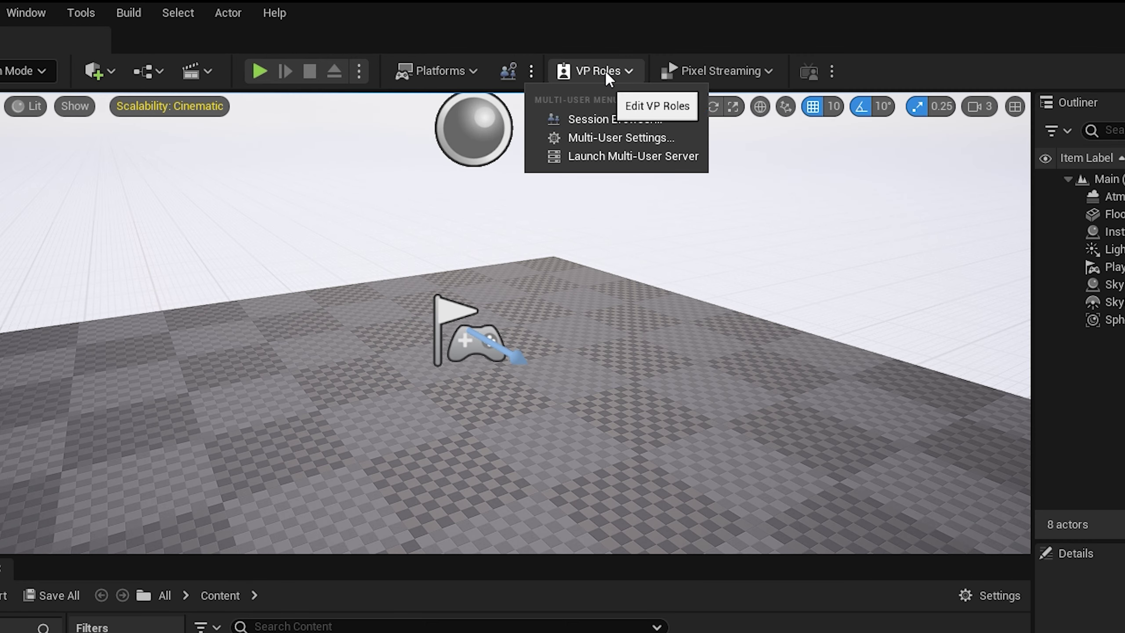
pyautogui.click(619, 68)
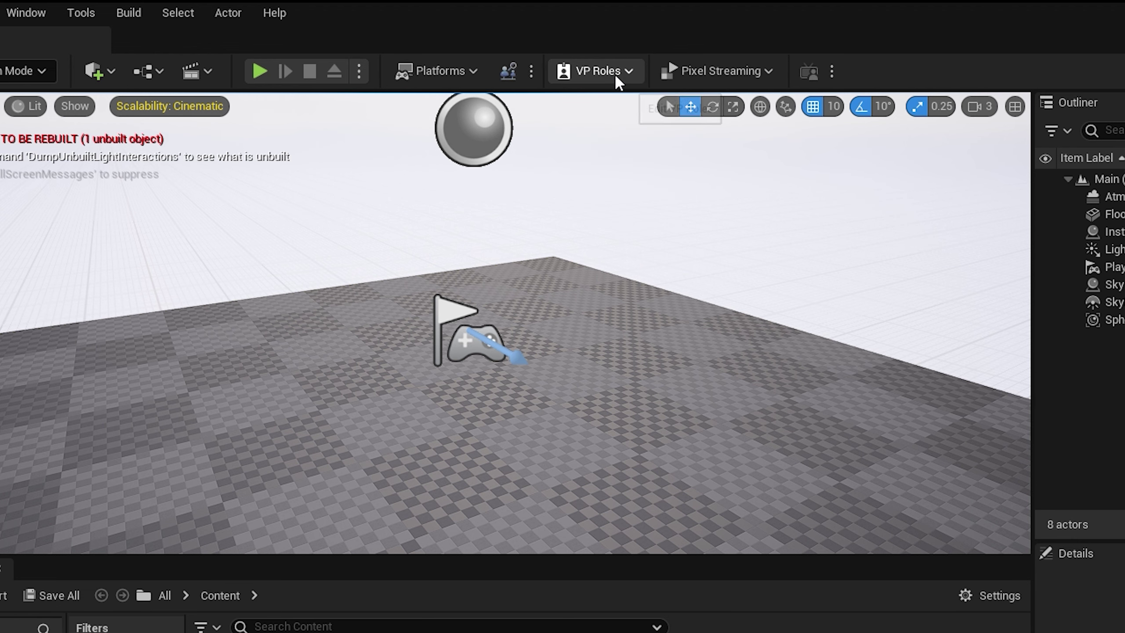
pyautogui.click(629, 71)
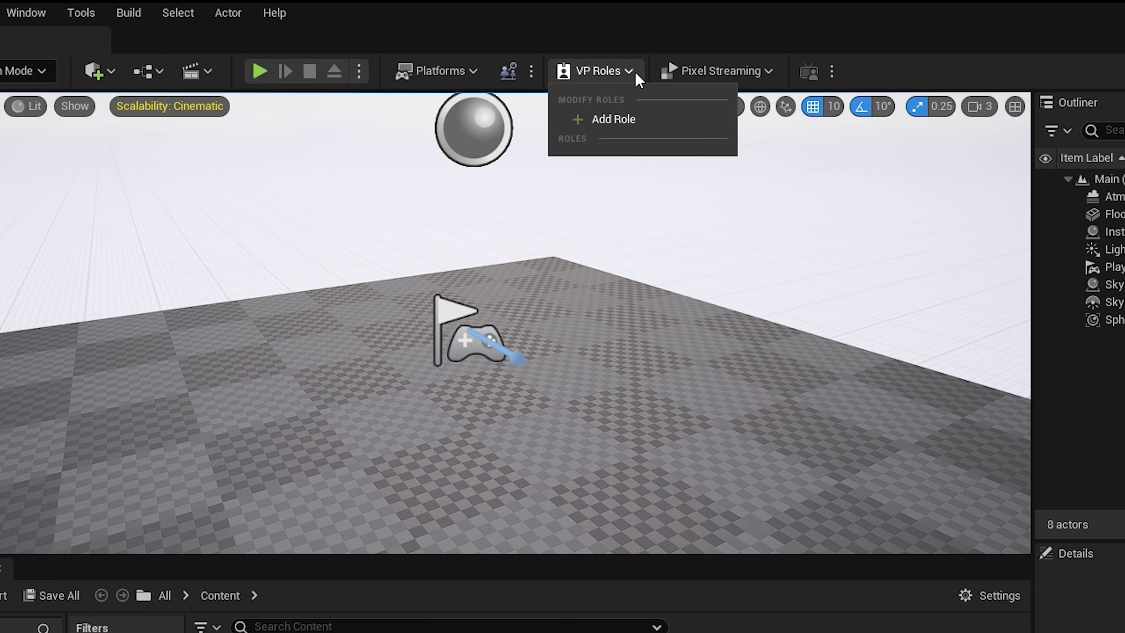
pyautogui.click(765, 70)
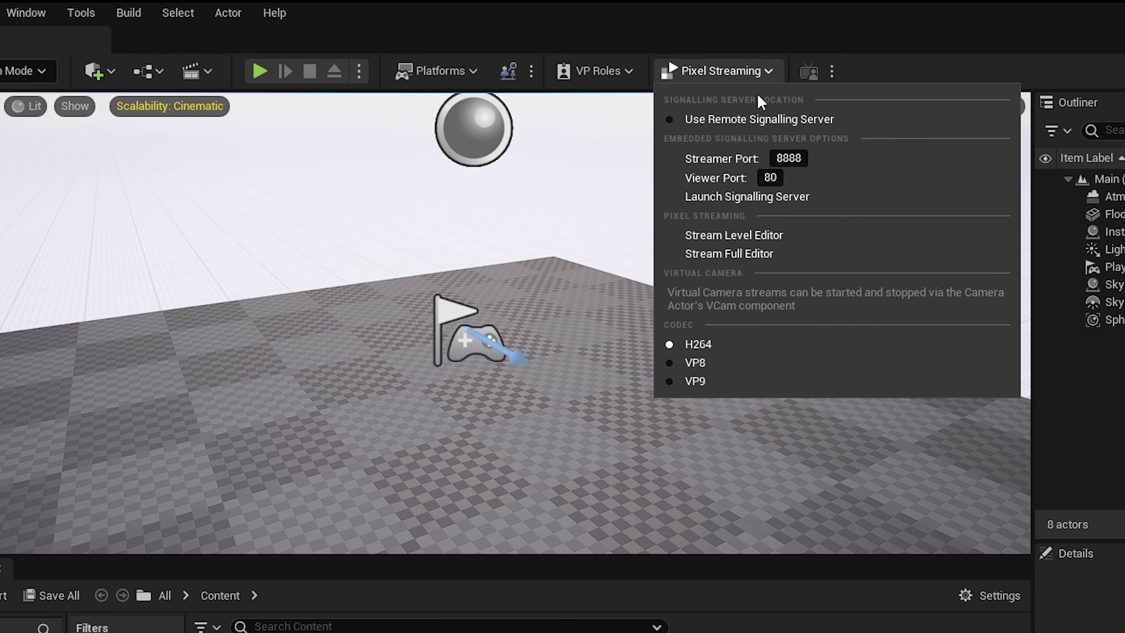
pyautogui.click(772, 65)
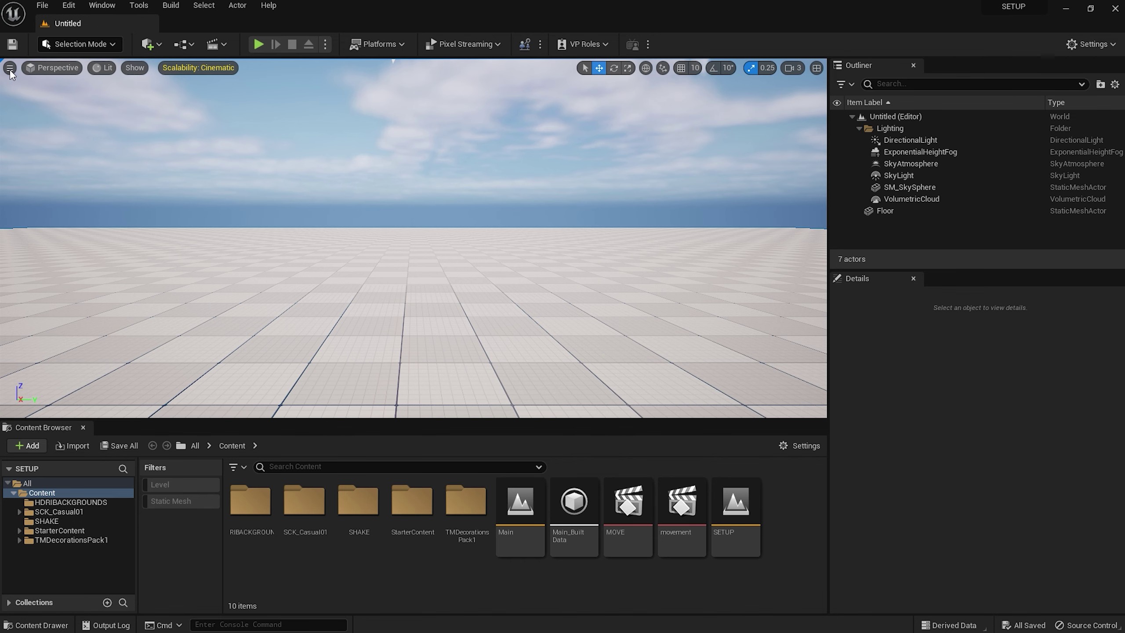
# Step: Turn on the frames-per-second display in the perspective viewport
pyautogui.click(9, 68)
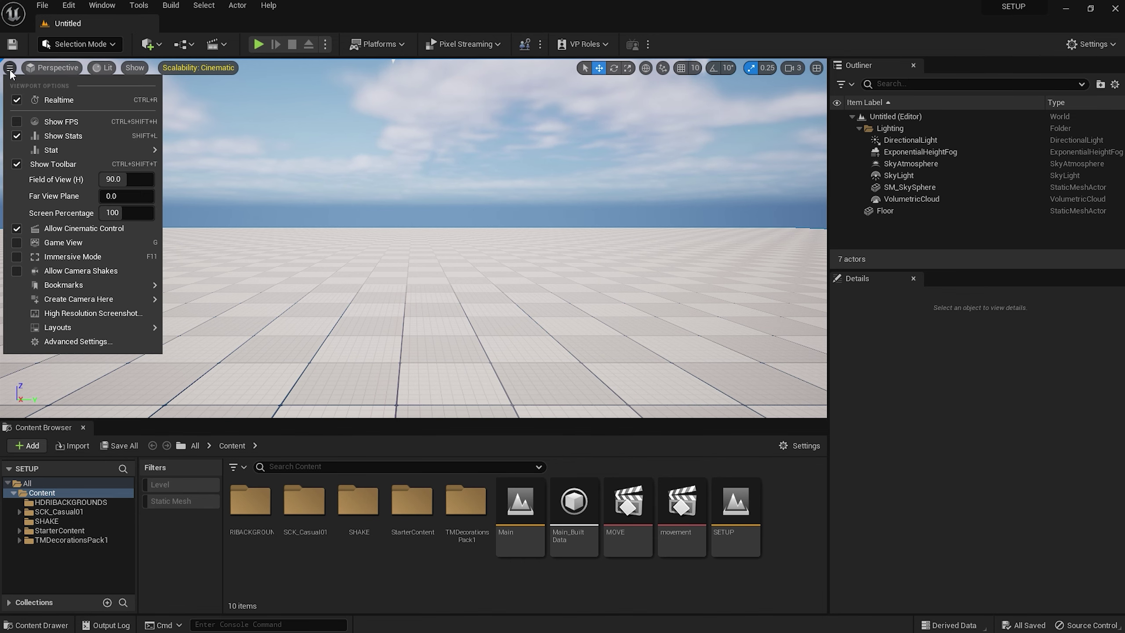
pyautogui.click(26, 121)
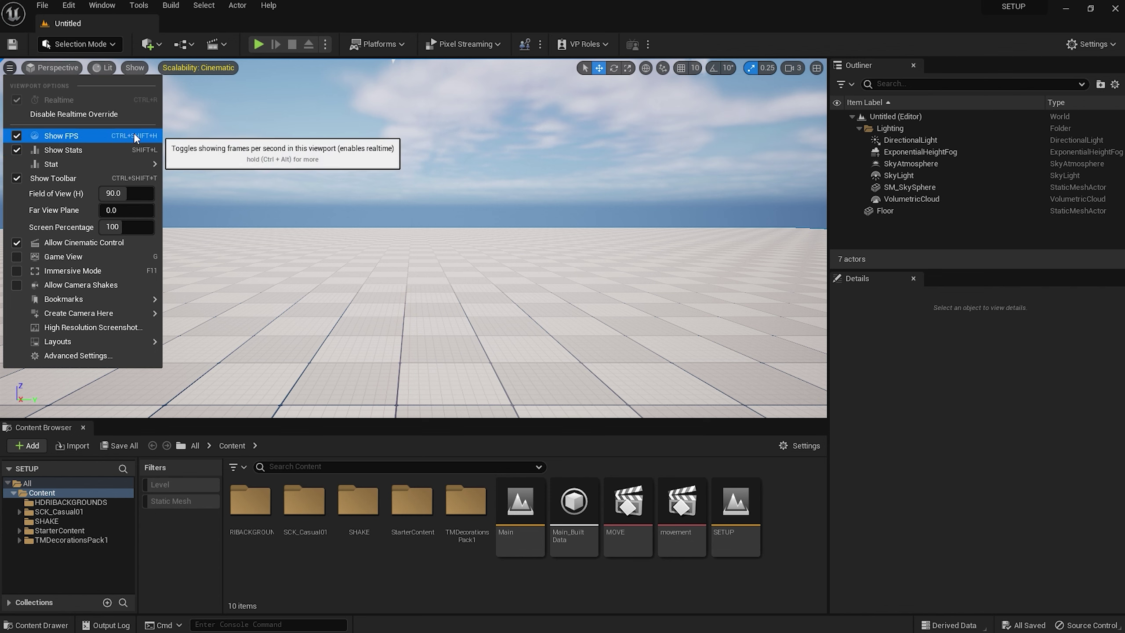
pyautogui.click(774, 172)
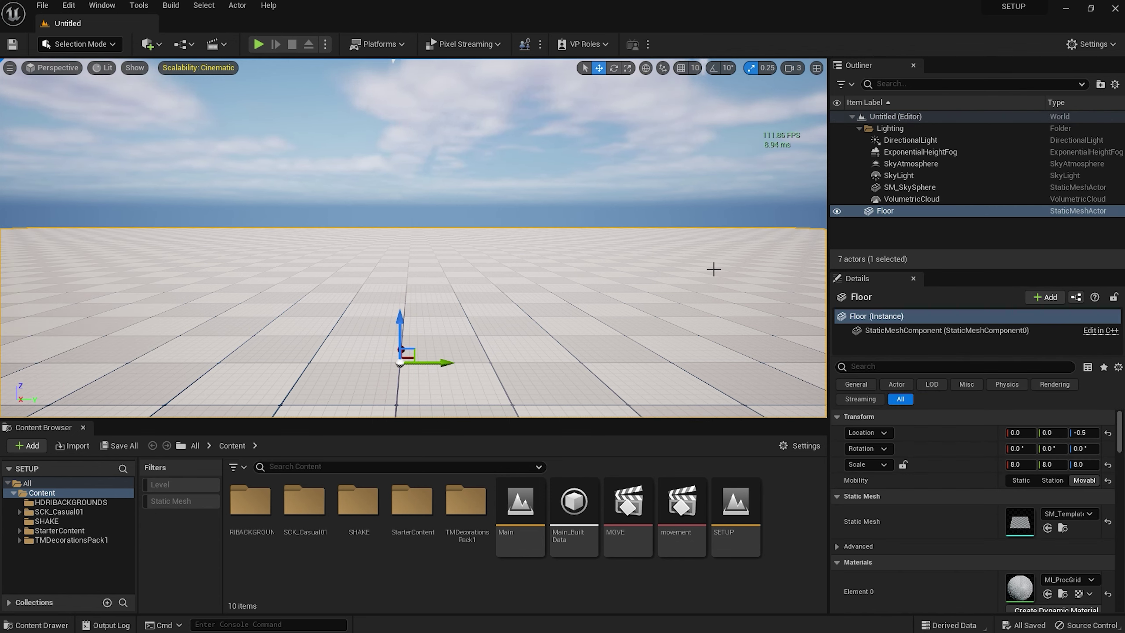
pyautogui.press('e')
pyautogui.press('Escape')
# Step: With the Floor selected, toggle Game View on and off, and enter and leave Immersive Mode
pyautogui.click(9, 67)
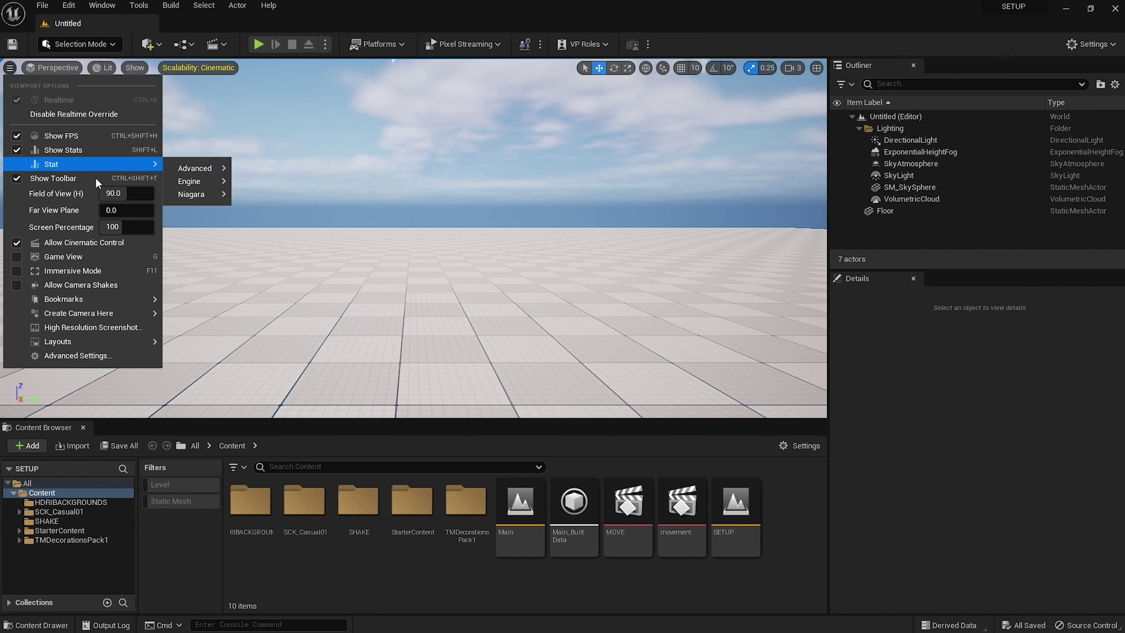
pyautogui.click(15, 259)
pyautogui.click(452, 258)
pyautogui.press('g')
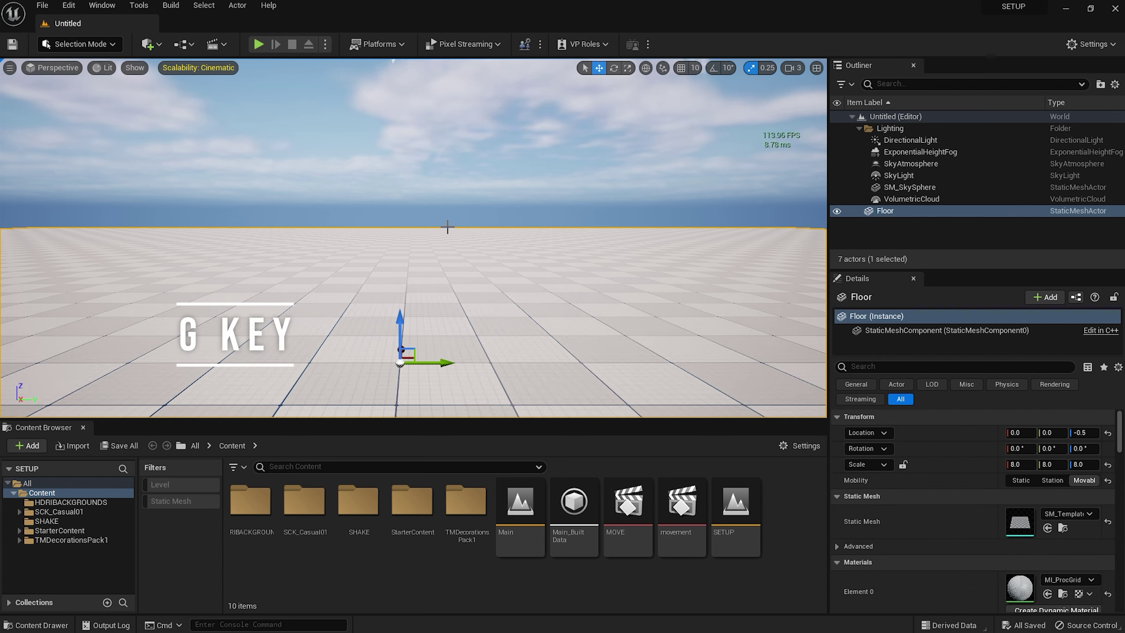
pyautogui.press('g')
pyautogui.press('g')
pyautogui.press('g')
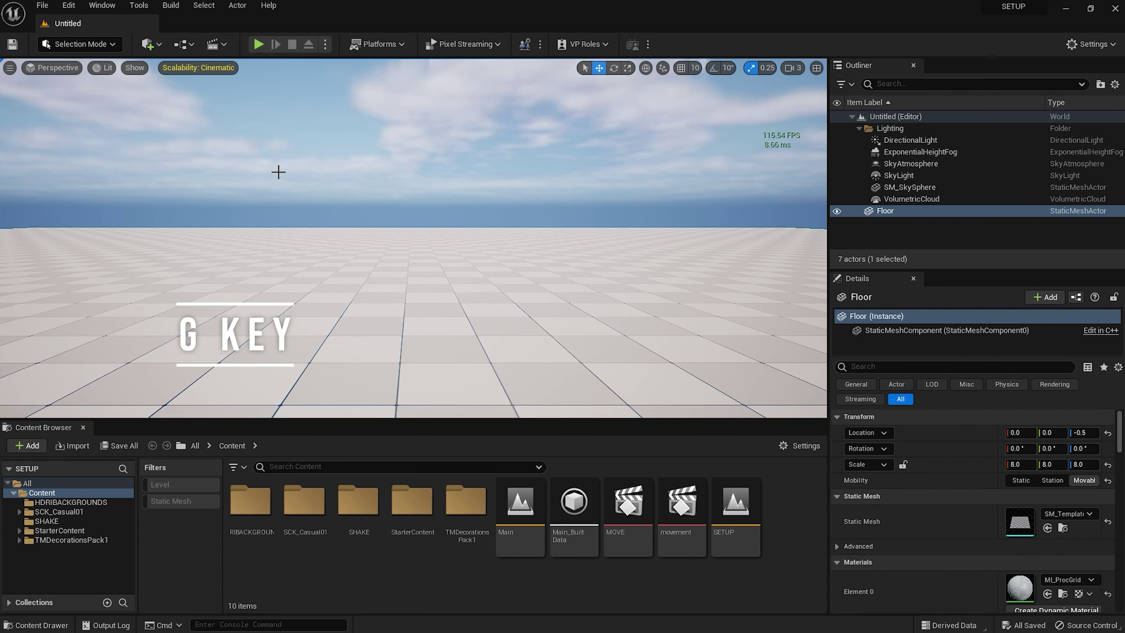
pyautogui.press('g')
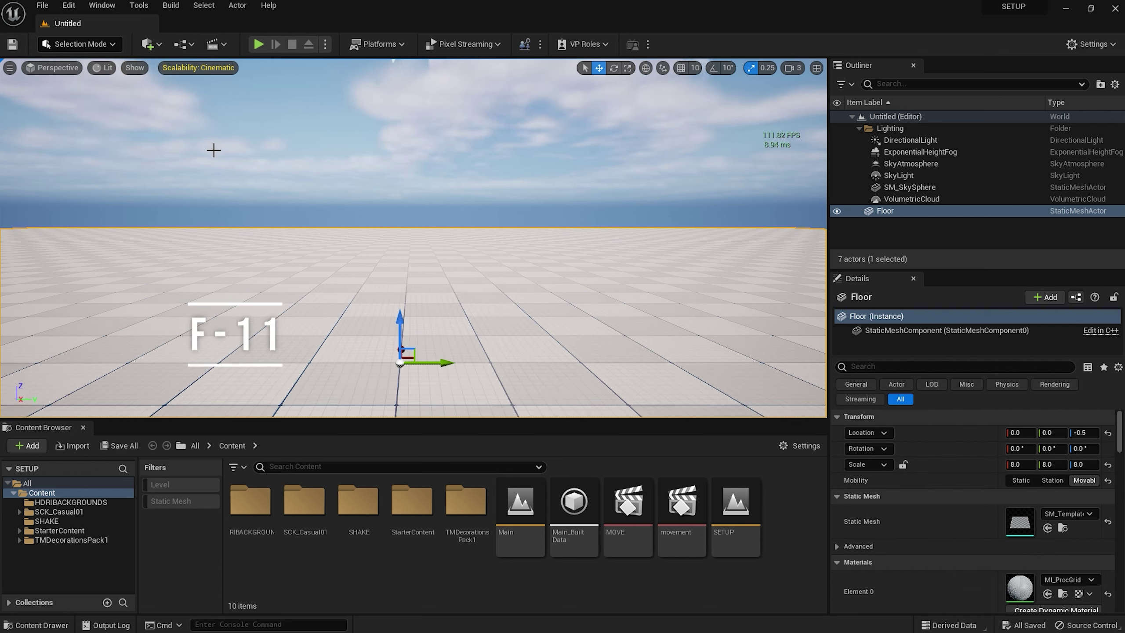
pyautogui.press('F11')
pyautogui.press('F11')
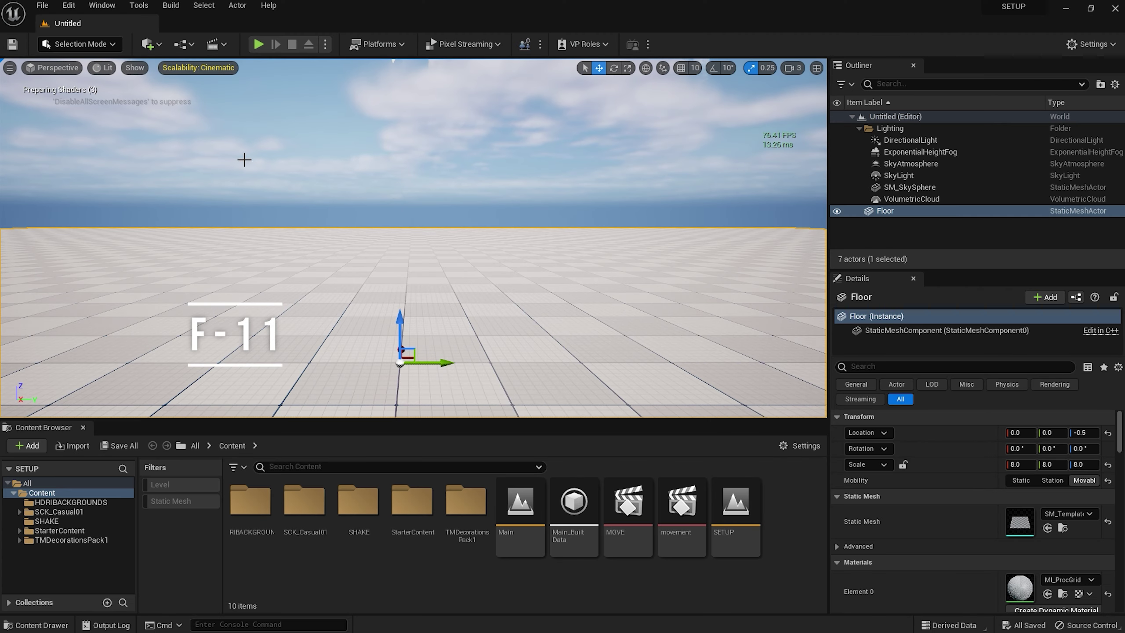
# Step: Allow camera shakes in the viewport and set the High Resolution Screenshot size multiplier to 2.0
pyautogui.click(10, 68)
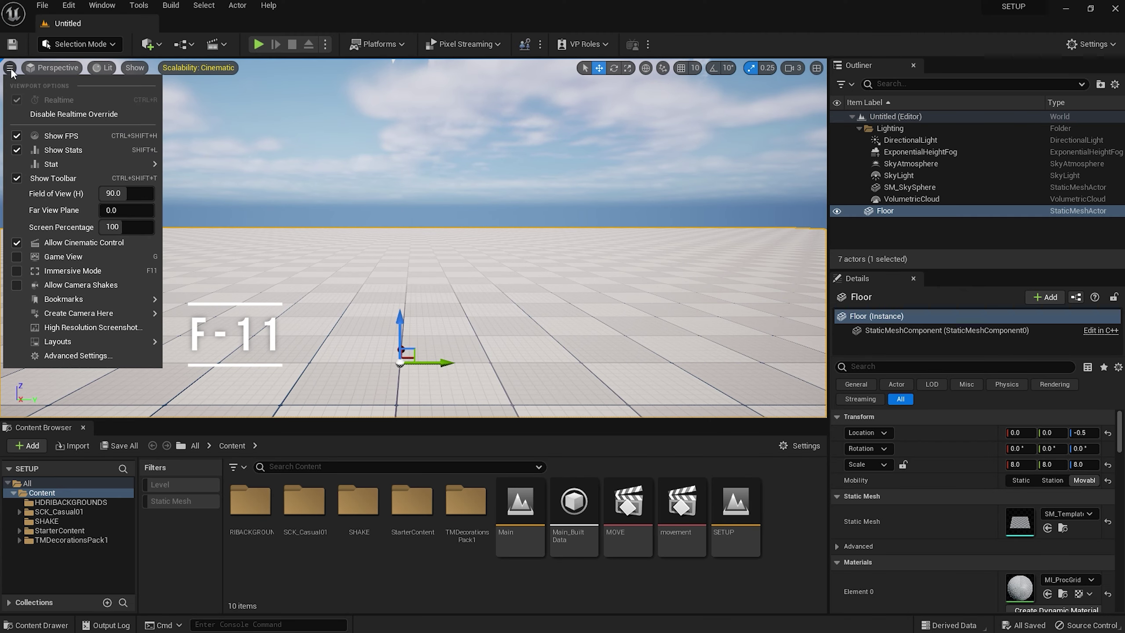
pyautogui.click(17, 285)
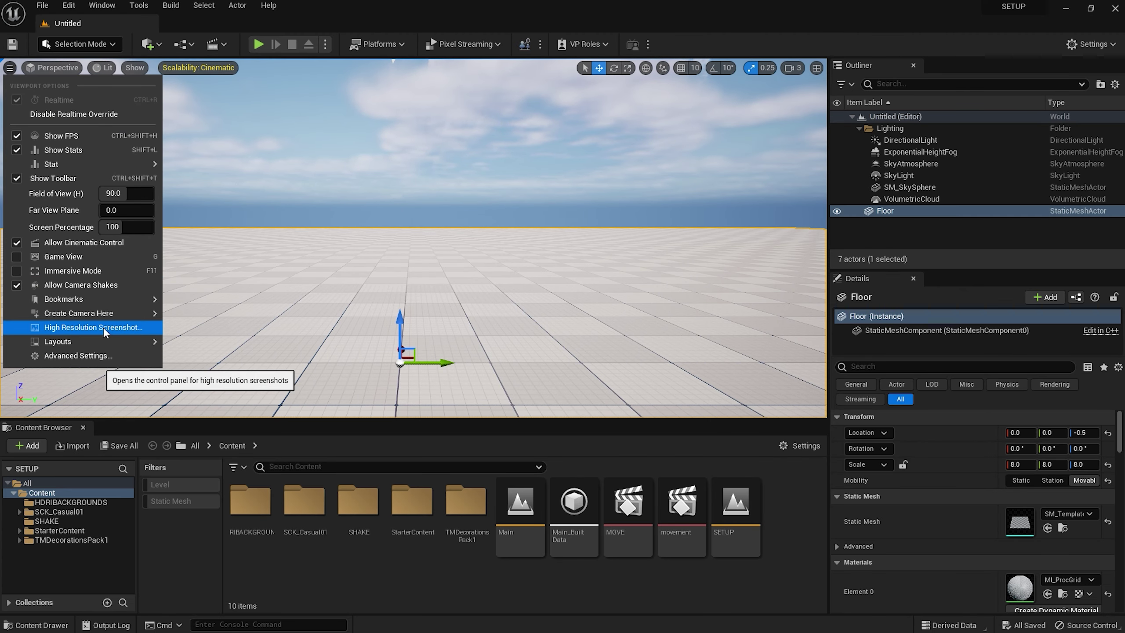
pyautogui.click(94, 329)
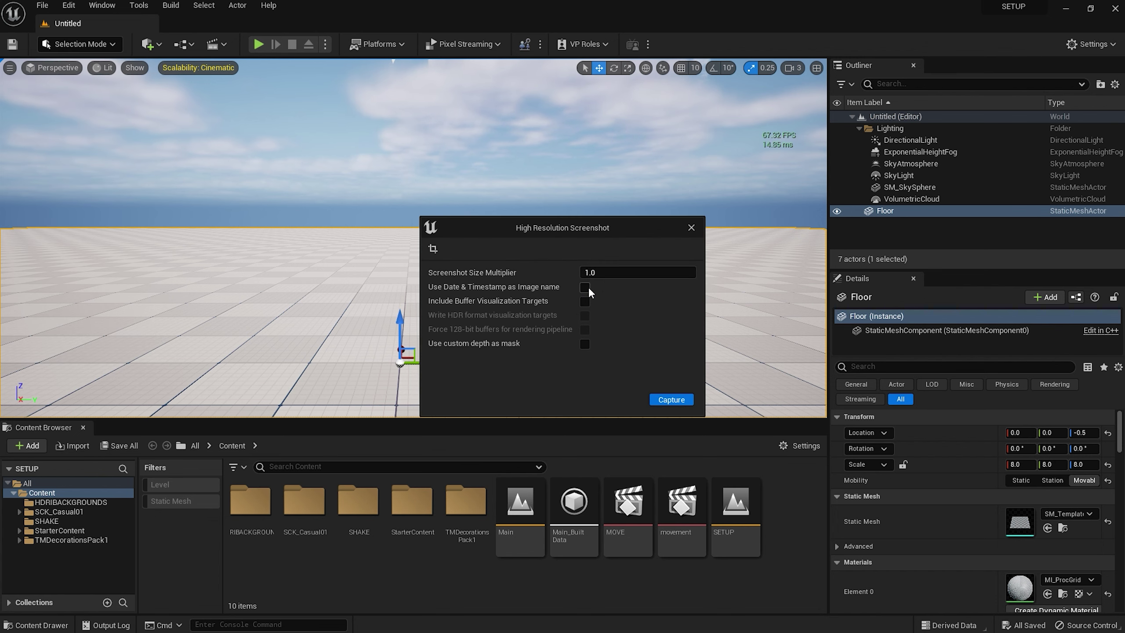
pyautogui.click(671, 400)
pyautogui.click(639, 273)
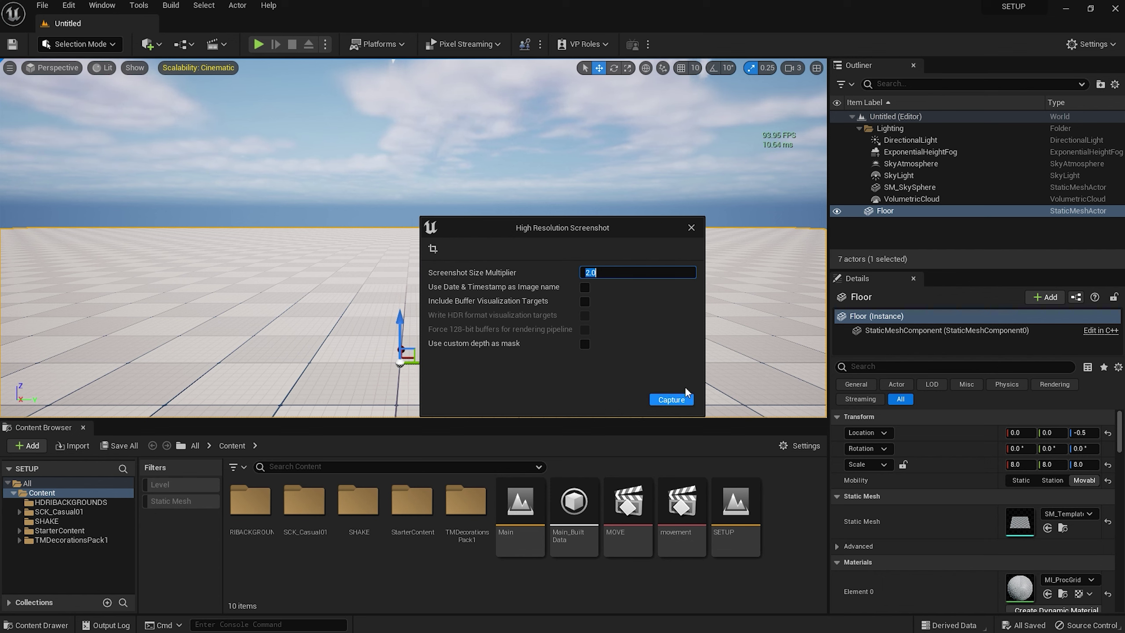
pyautogui.click(691, 228)
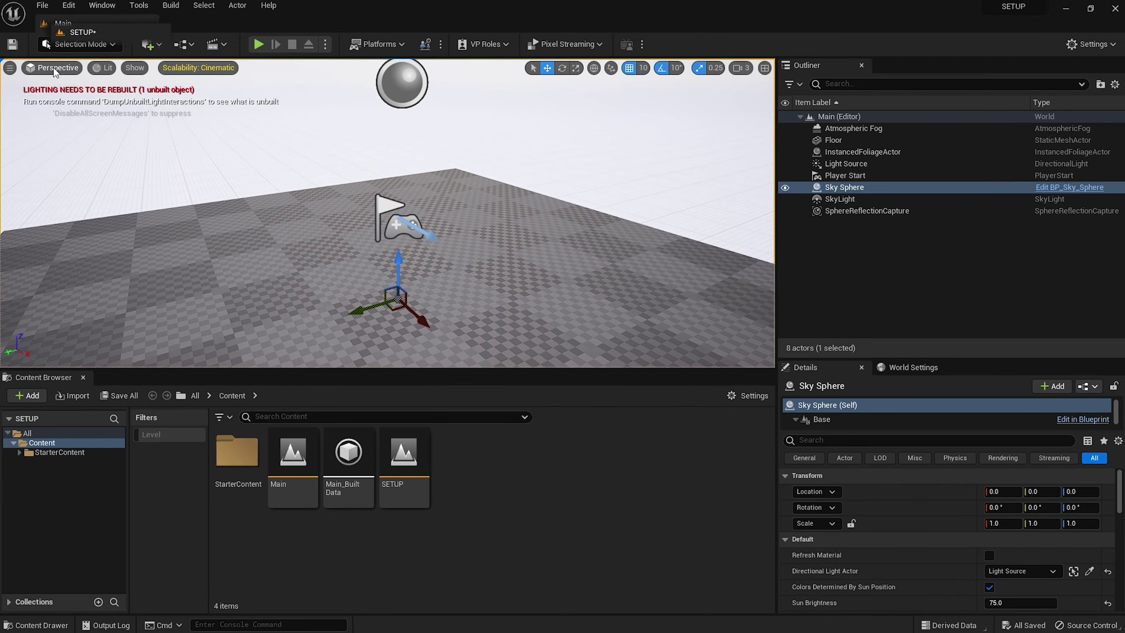
# Step: View the Main level from the Top orthographic view with Lit shading instead of Wireframe
pyautogui.click(54, 68)
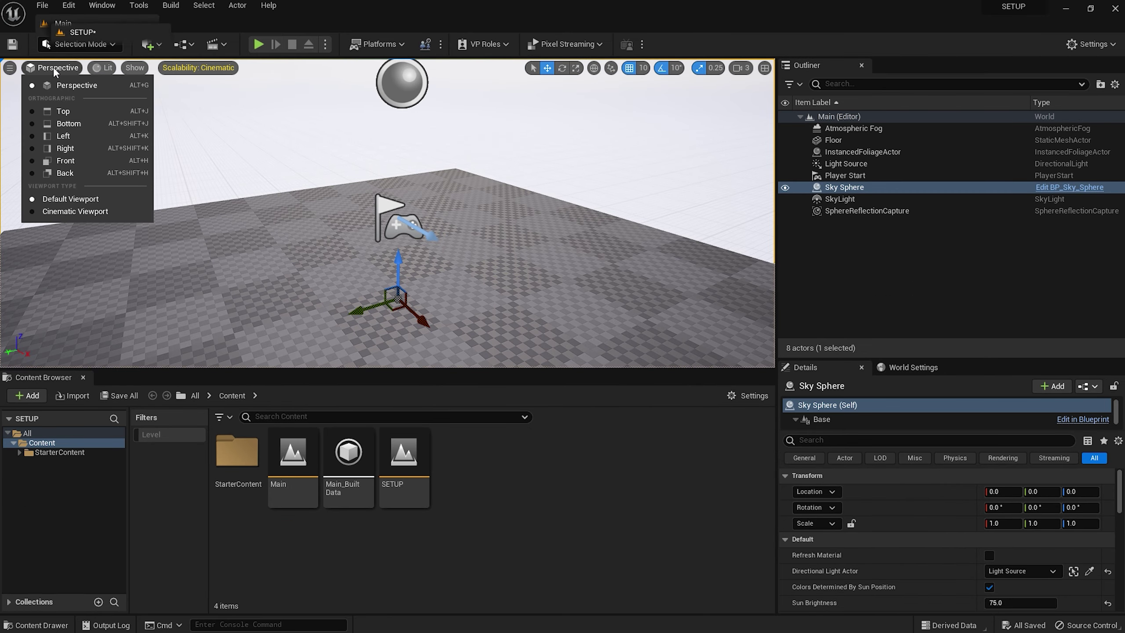
pyautogui.click(67, 111)
pyautogui.click(87, 68)
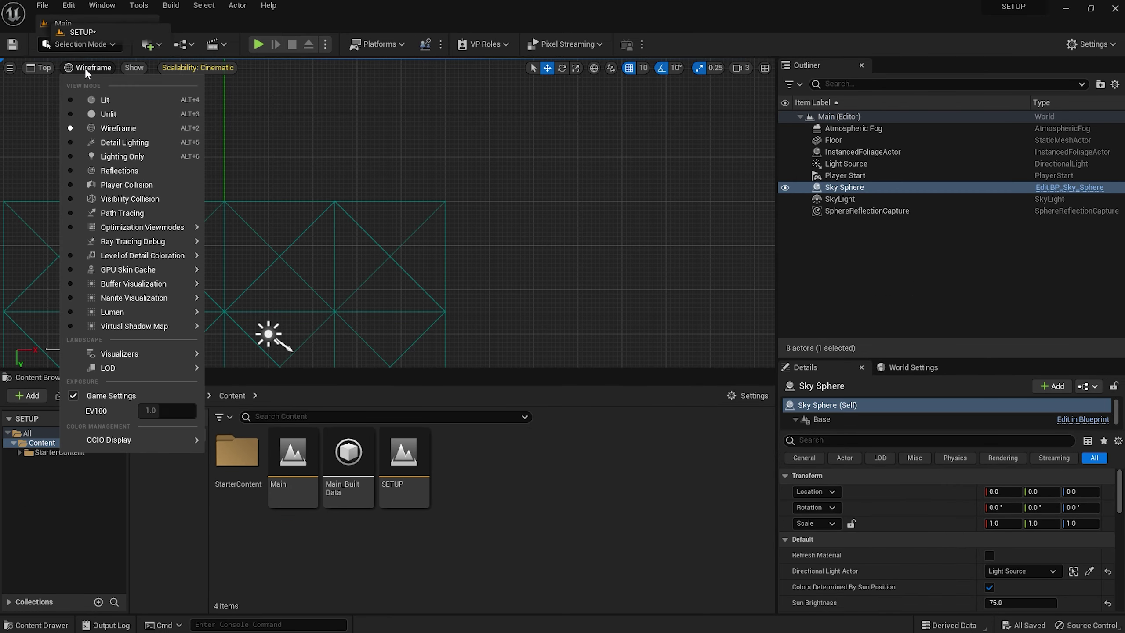
pyautogui.click(111, 102)
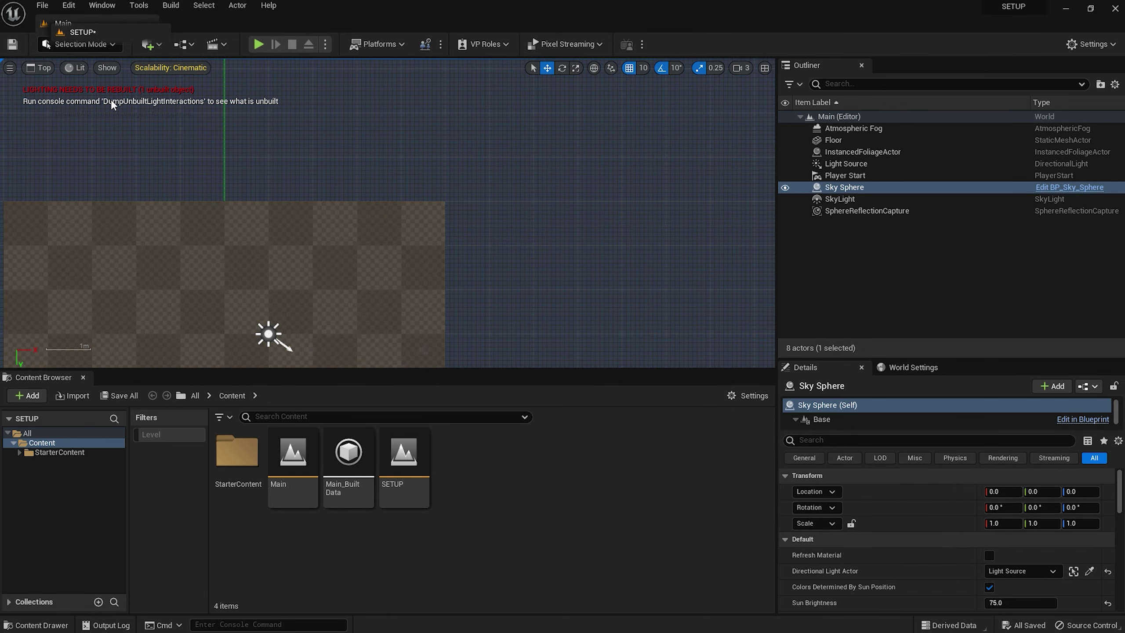
pyautogui.click(77, 67)
# Step: View the level from the Bottom orthographic view with Lit shading
pyautogui.click(42, 68)
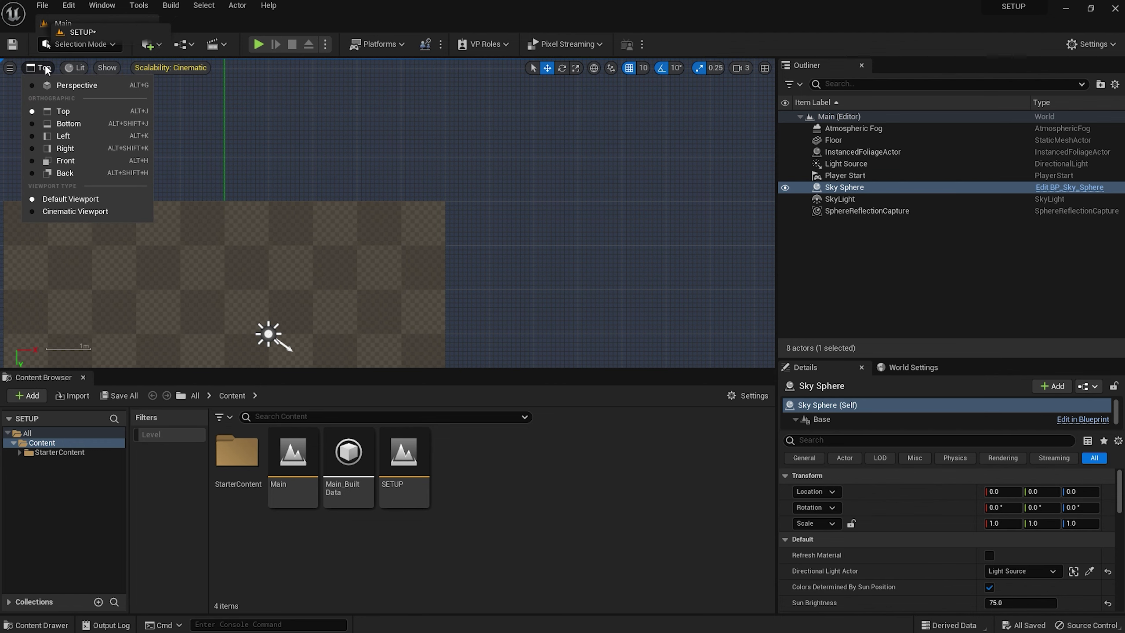
pyautogui.click(71, 121)
pyautogui.click(85, 70)
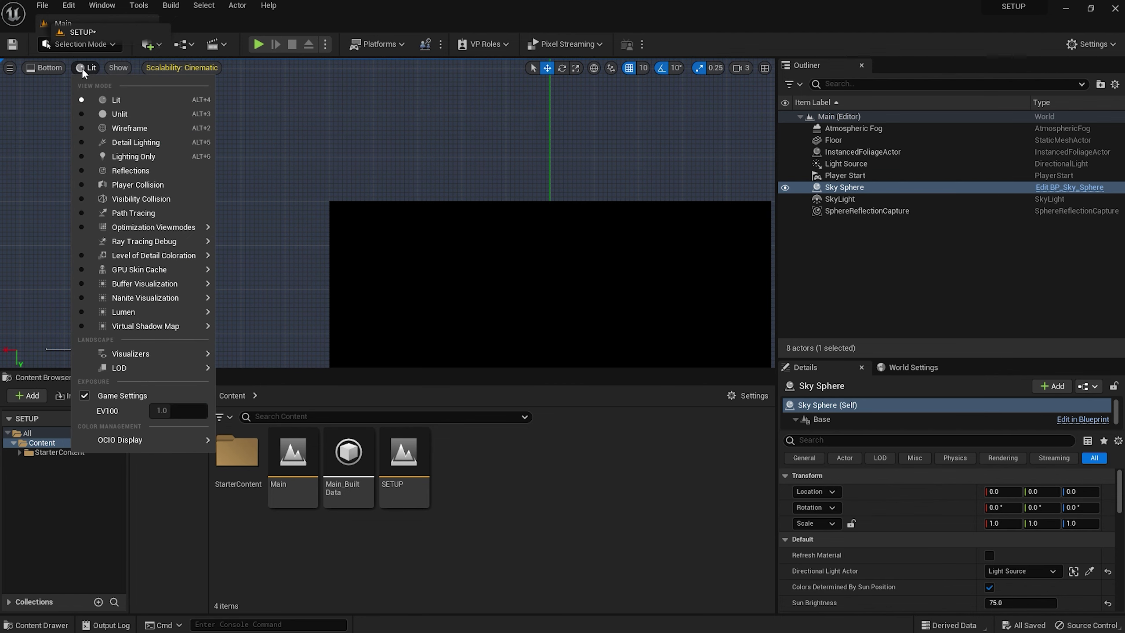
pyautogui.click(117, 104)
# Step: Change the viewport type to Cinematic Viewport and return it to the Perspective view
pyautogui.click(44, 68)
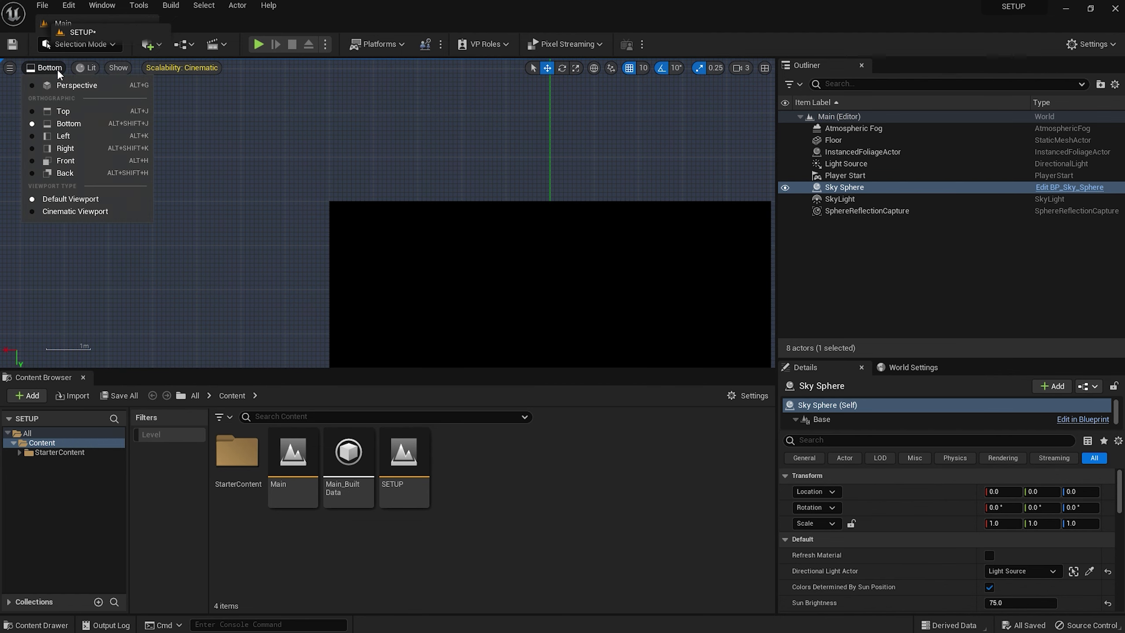
pyautogui.click(68, 211)
pyautogui.click(69, 73)
pyautogui.click(80, 89)
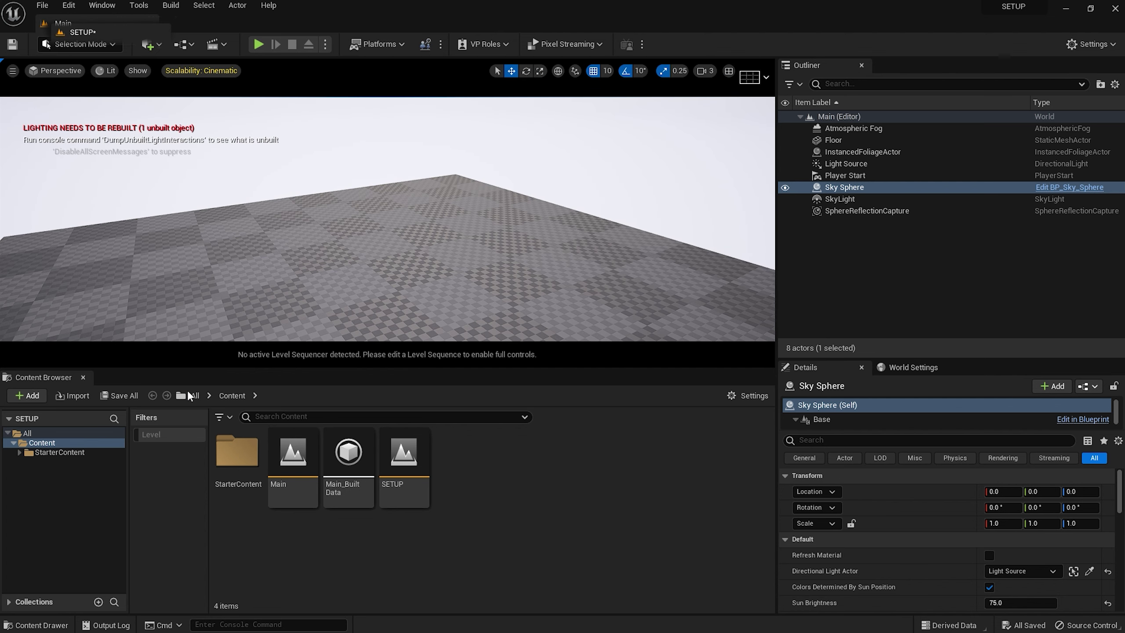
# Step: Review the view modes and Buffer Visualization options, preview the level in Unlit mode, and return to Lit
pyautogui.click(109, 71)
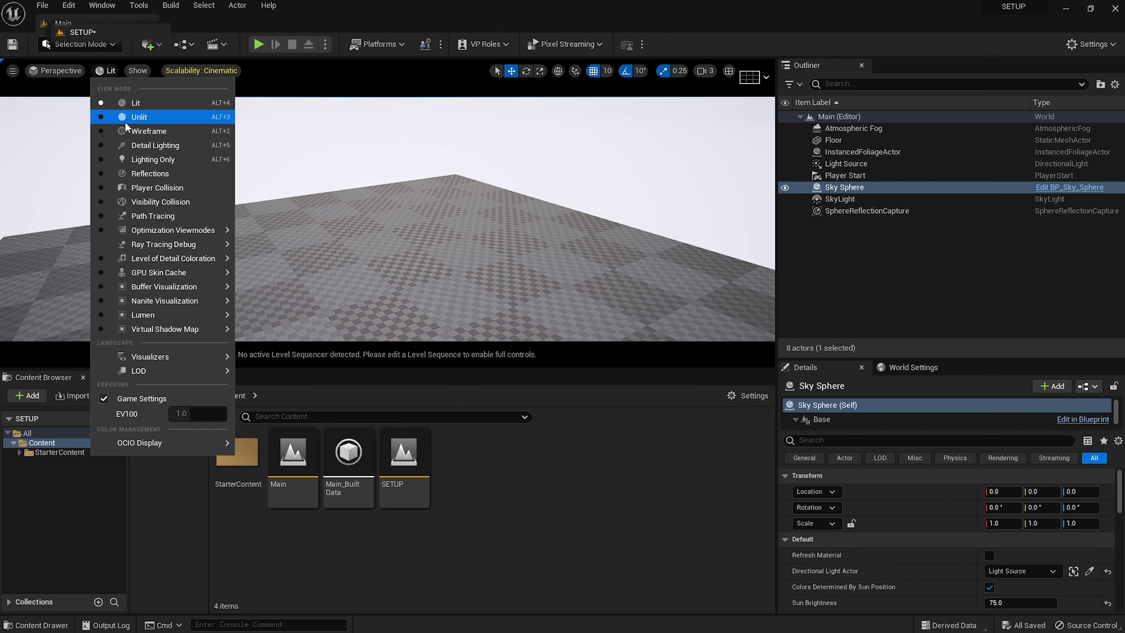
pyautogui.moveTo(135, 293)
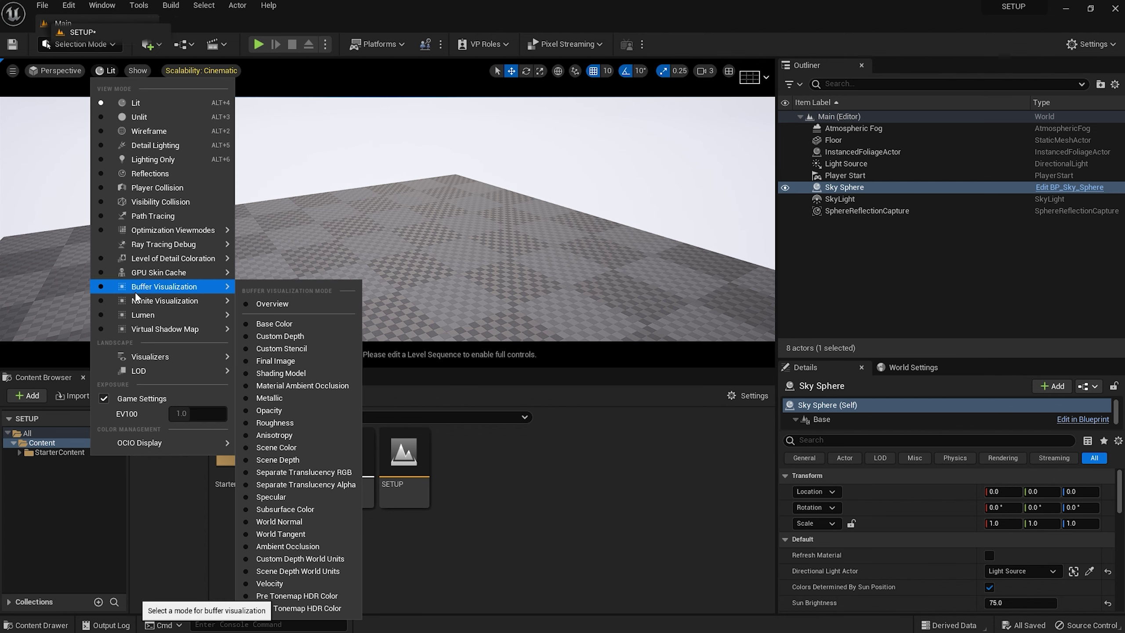
pyautogui.click(138, 118)
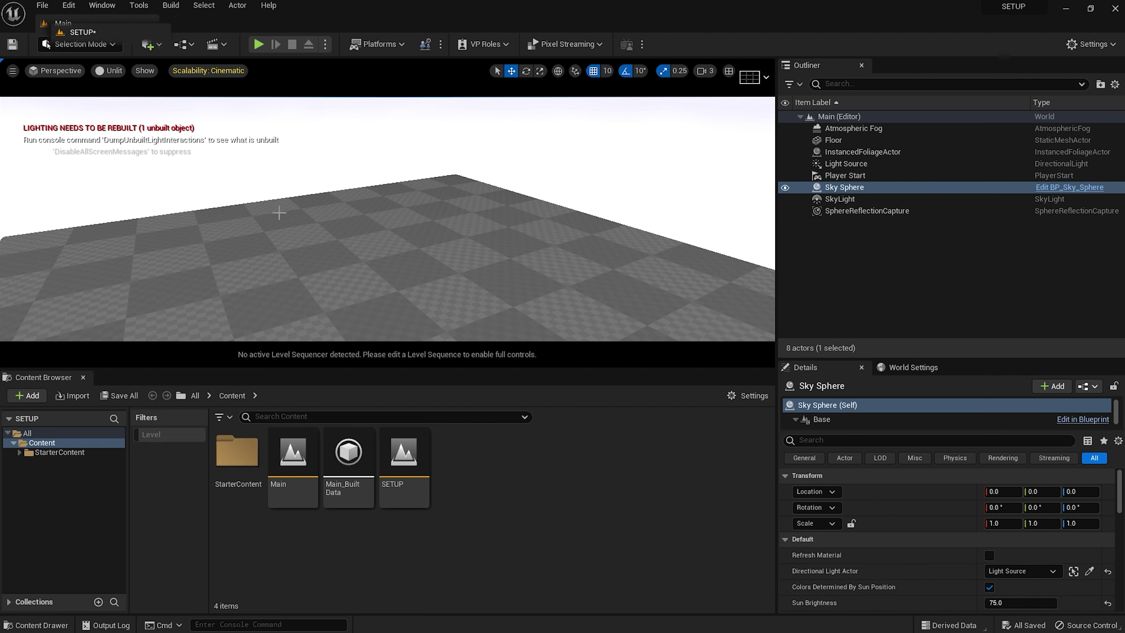
pyautogui.moveTo(279, 212); pyautogui.dragTo(133, 114, button='right')
pyautogui.click(117, 71)
pyautogui.click(128, 104)
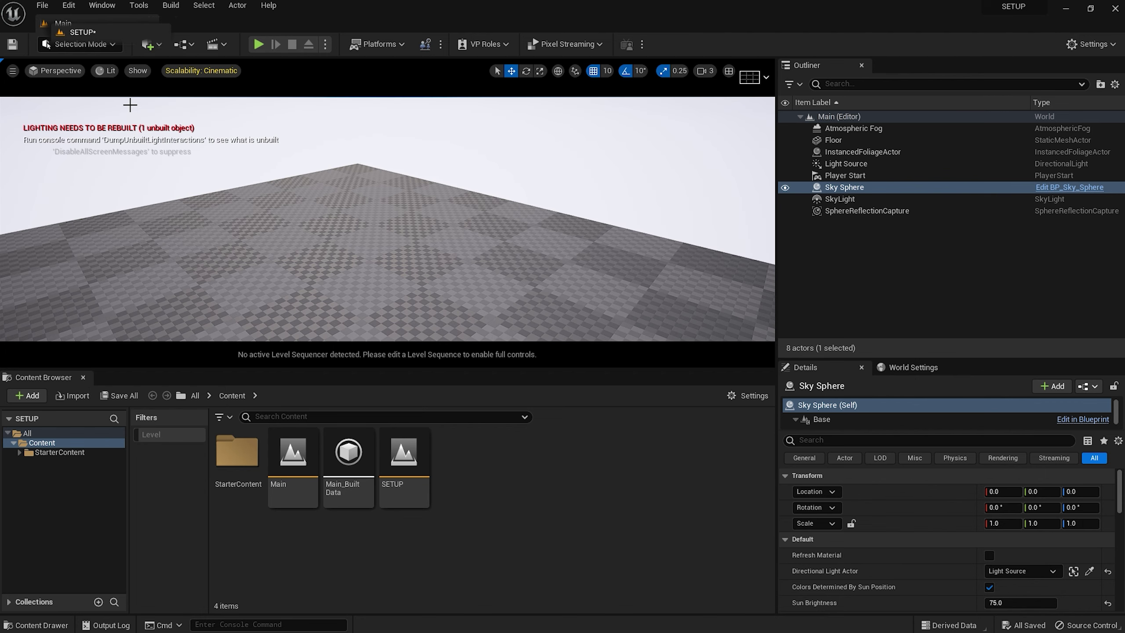
# Step: Review the viewport's show flags, including the lighting component and lighting feature options
pyautogui.click(137, 71)
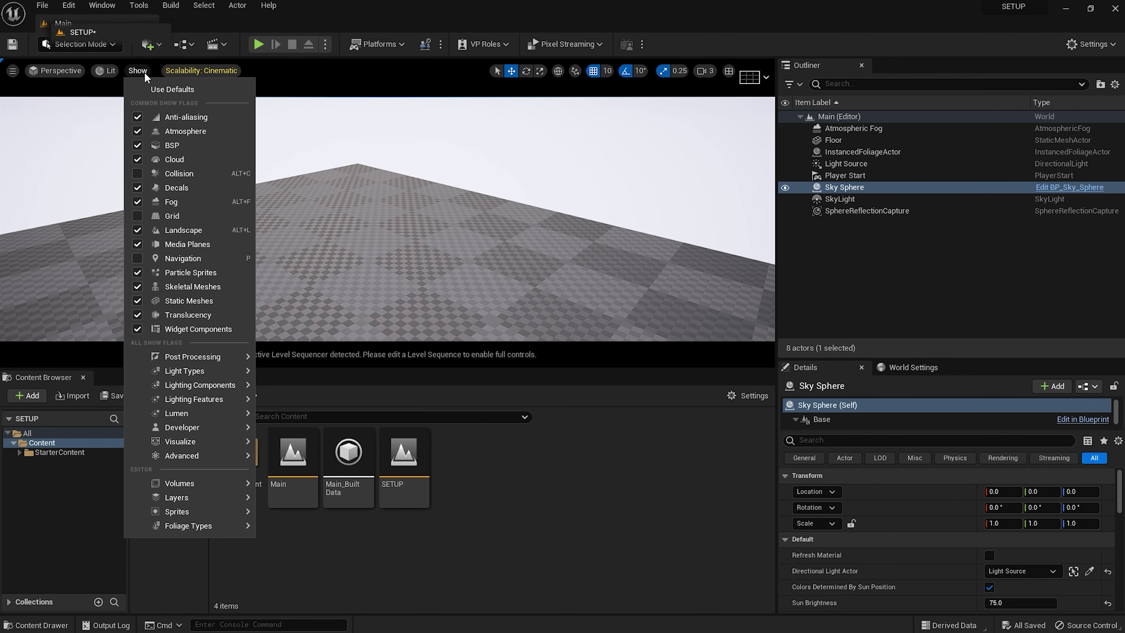
pyautogui.moveTo(233, 359)
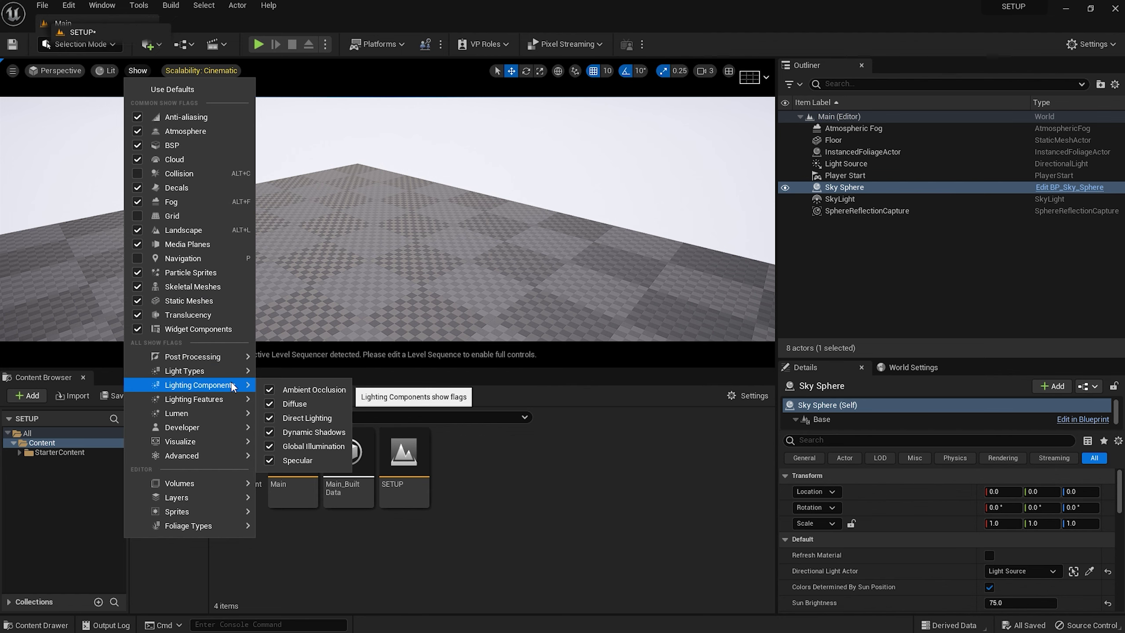
pyautogui.moveTo(231, 404)
pyautogui.click(139, 73)
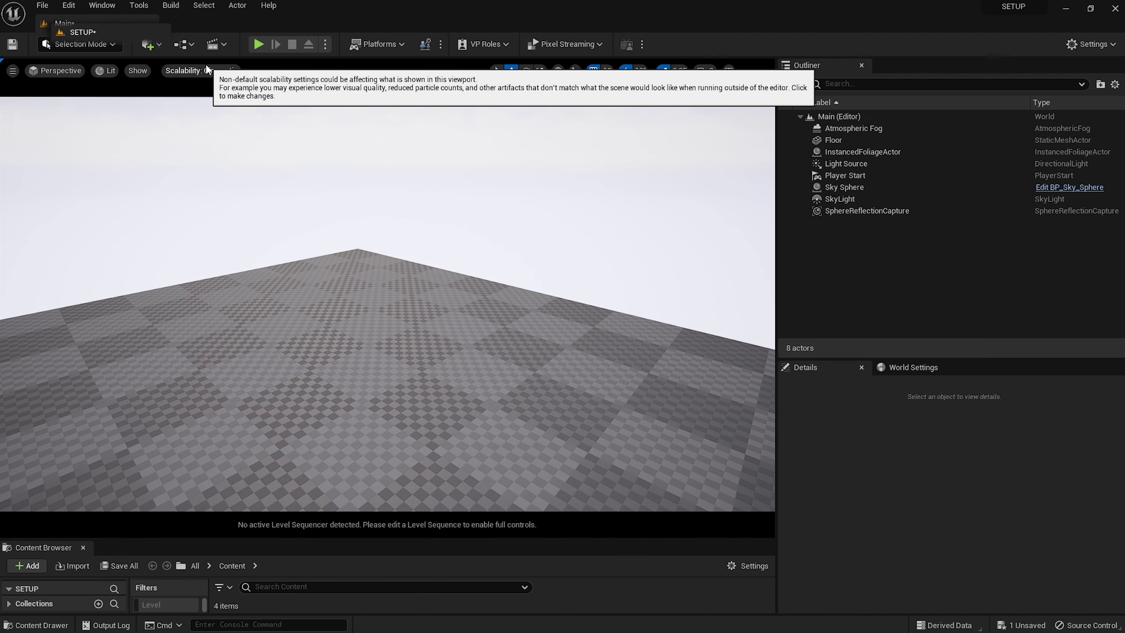
# Step: Try the Epic and High scalability presets for the viewport and restore all quality groups to Cinematic
pyautogui.click(207, 70)
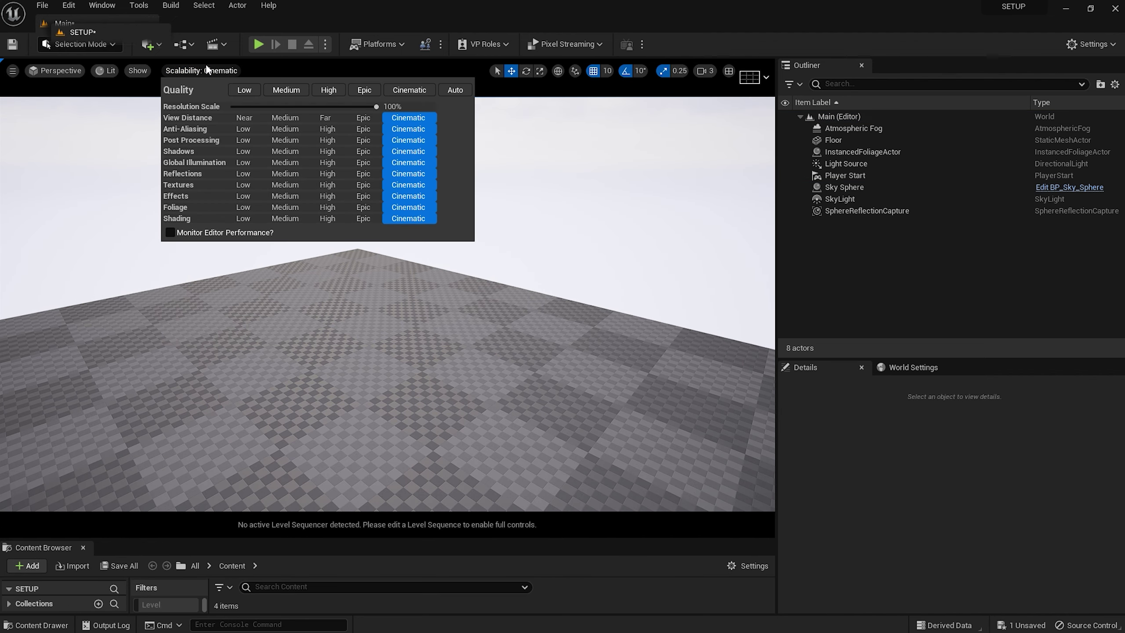
pyautogui.click(363, 91)
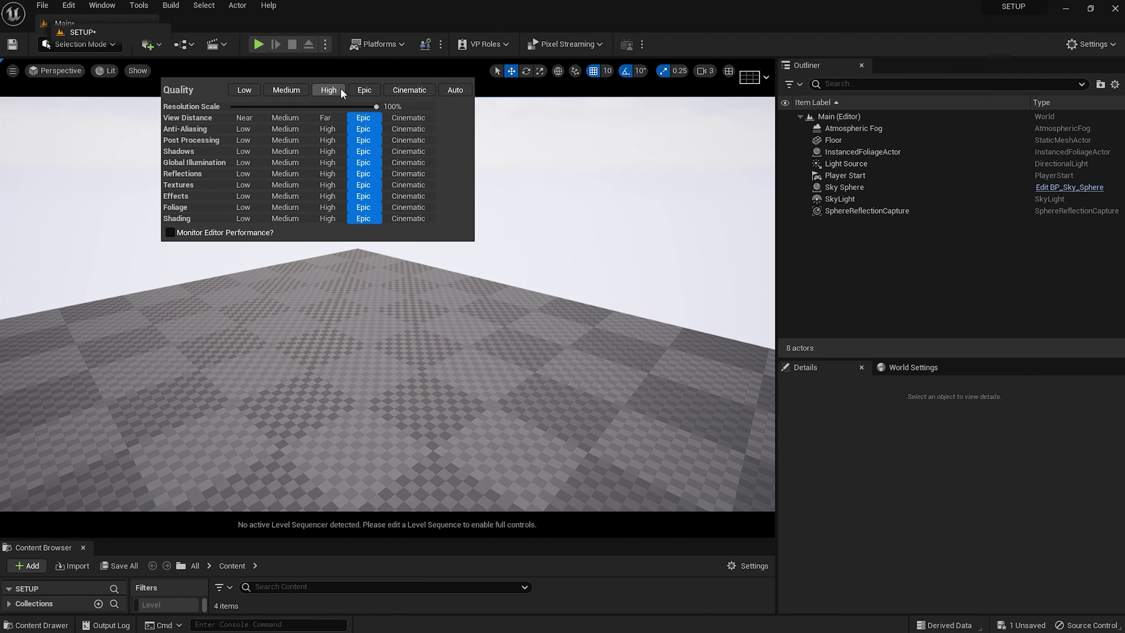
pyautogui.click(328, 90)
pyautogui.click(363, 90)
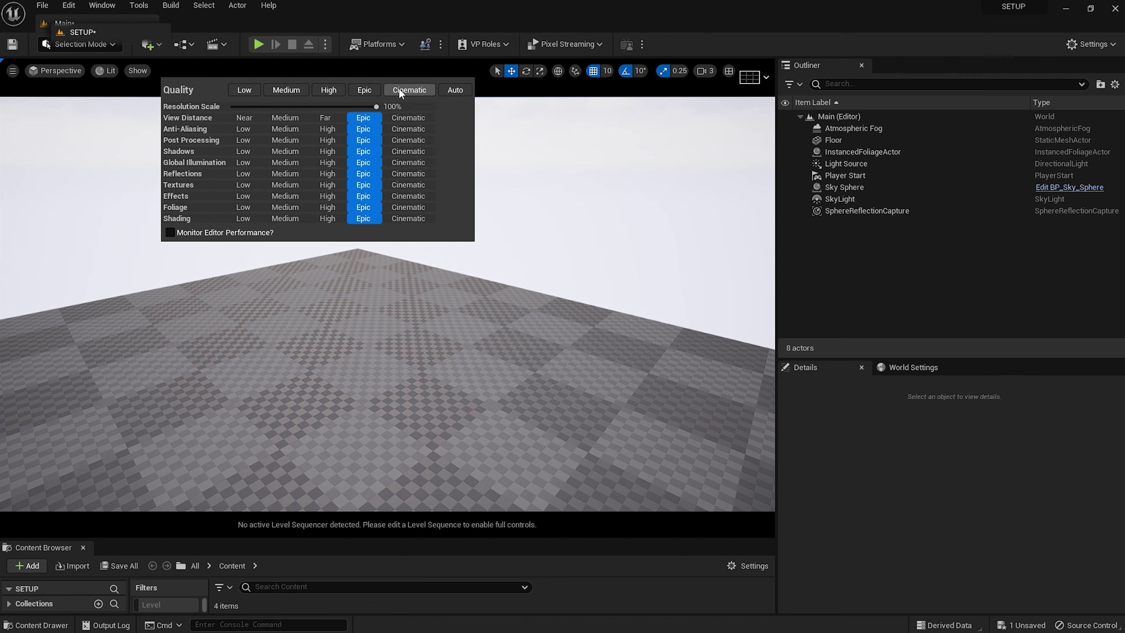
pyautogui.click(408, 90)
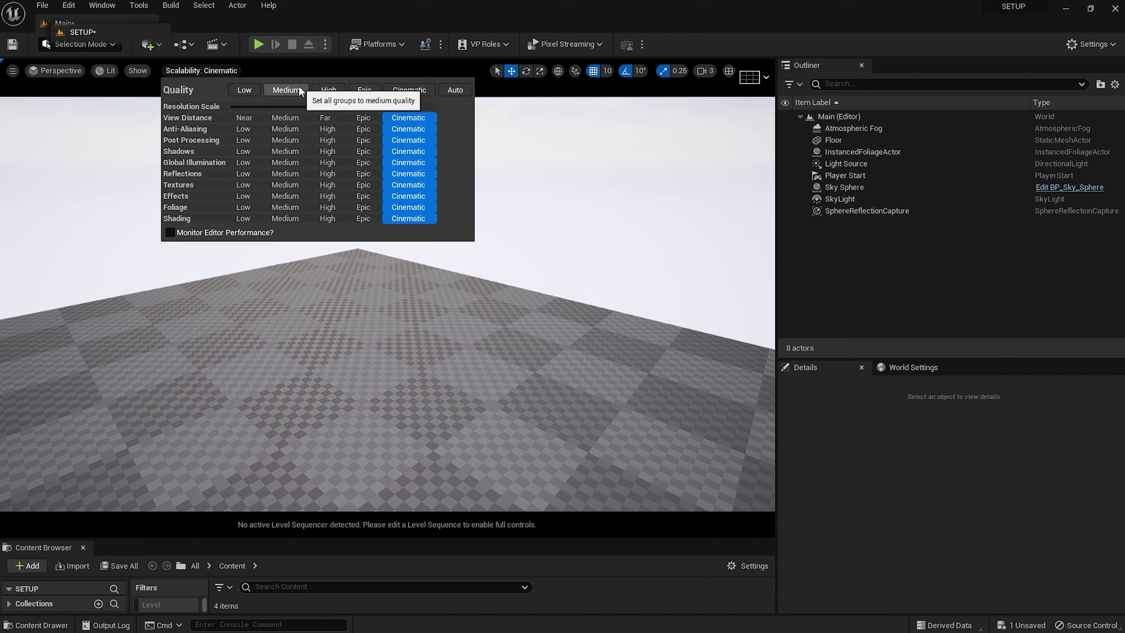
pyautogui.click(199, 73)
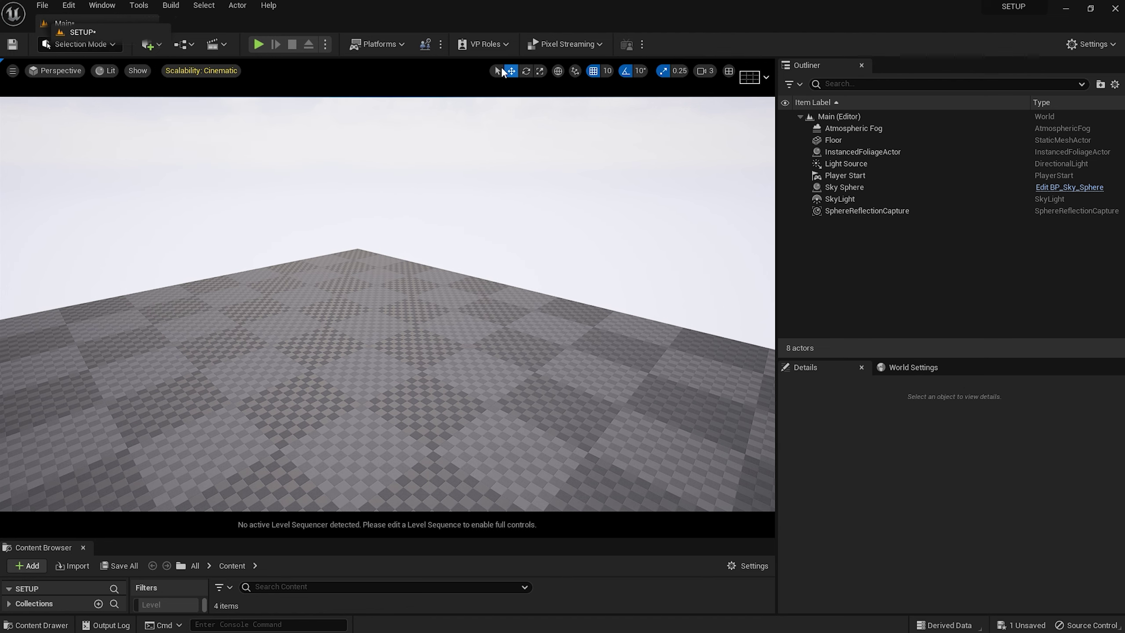
# Step: Add a Cube shape to the level and move it above the floor to about X 100, Y -10, Z 80
pyautogui.click(160, 47)
pyautogui.moveTo(185, 179)
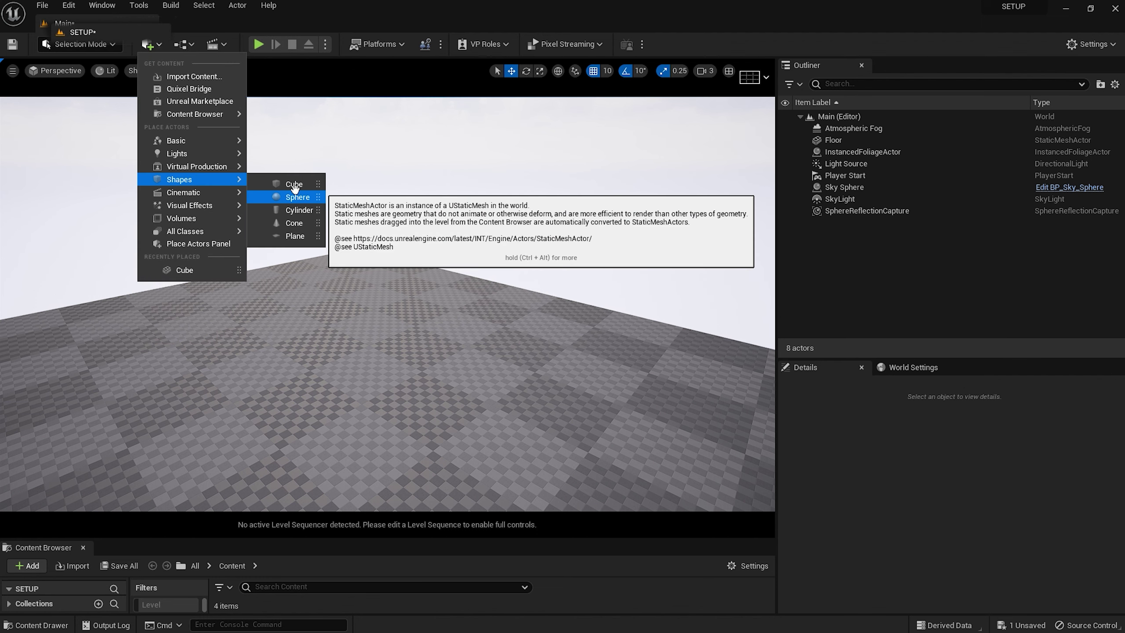
pyautogui.click(294, 184)
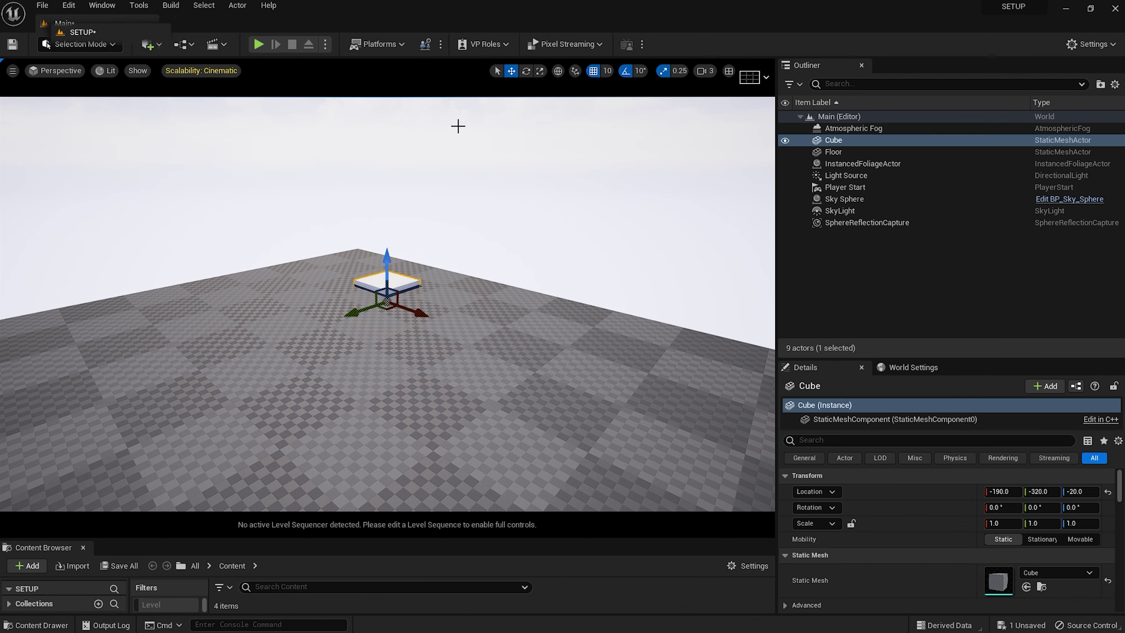
pyautogui.moveTo(388, 263); pyautogui.dragTo(400, 209)
pyautogui.moveTo(360, 264); pyautogui.dragTo(401, 368)
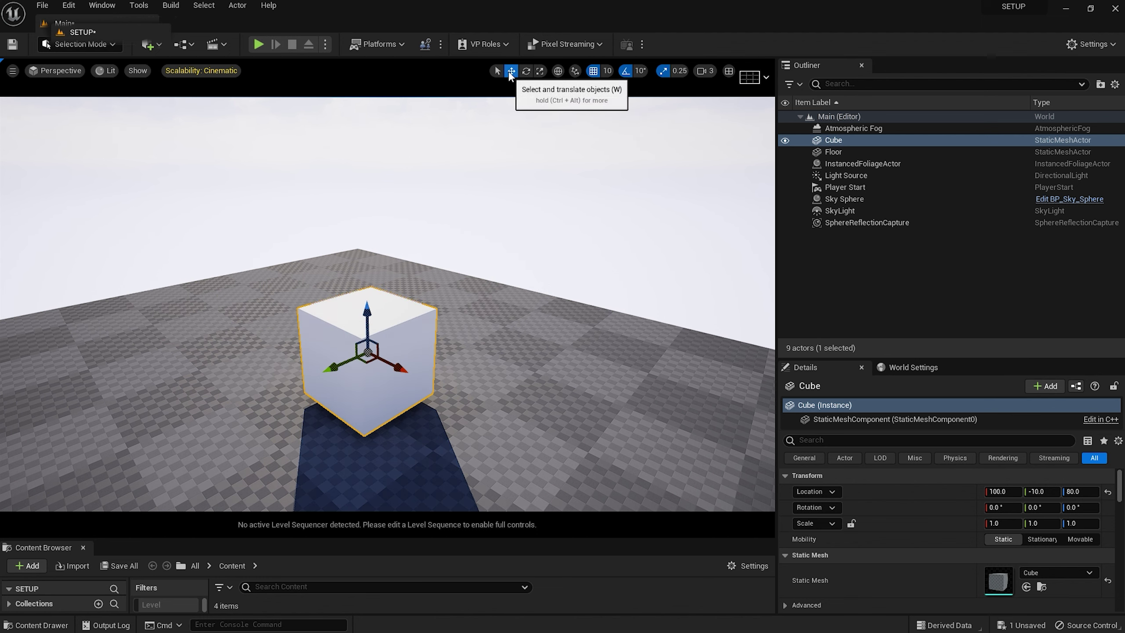
# Step: Scale the cube to 1.5, 3.0, 1.5 and rotate it to 40° about the Z axis
pyautogui.click(527, 72)
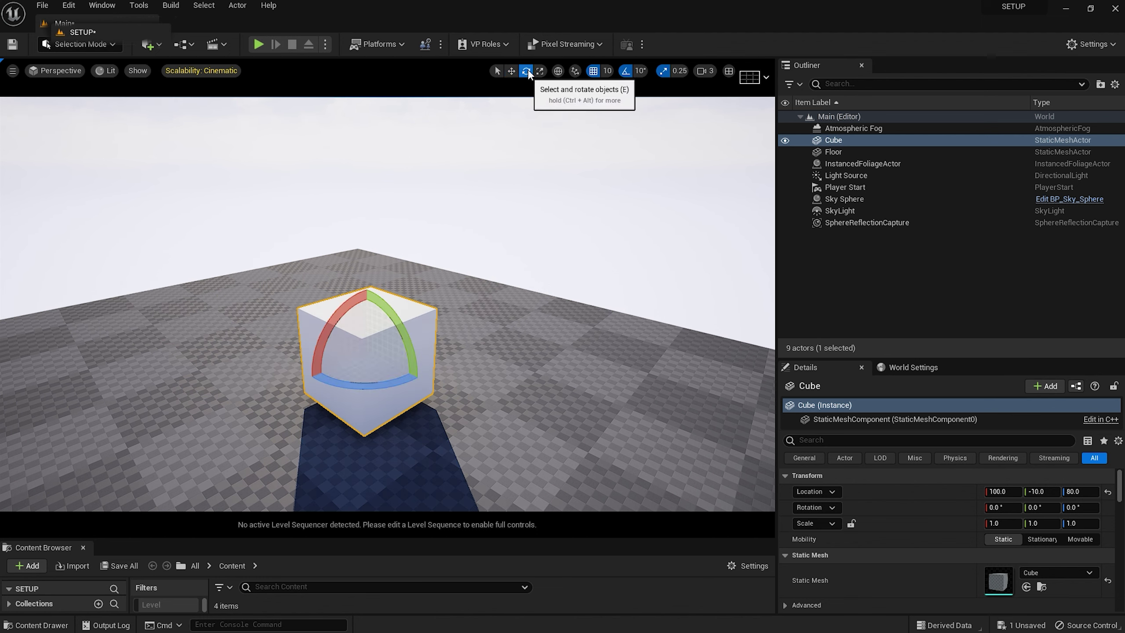
pyautogui.click(539, 71)
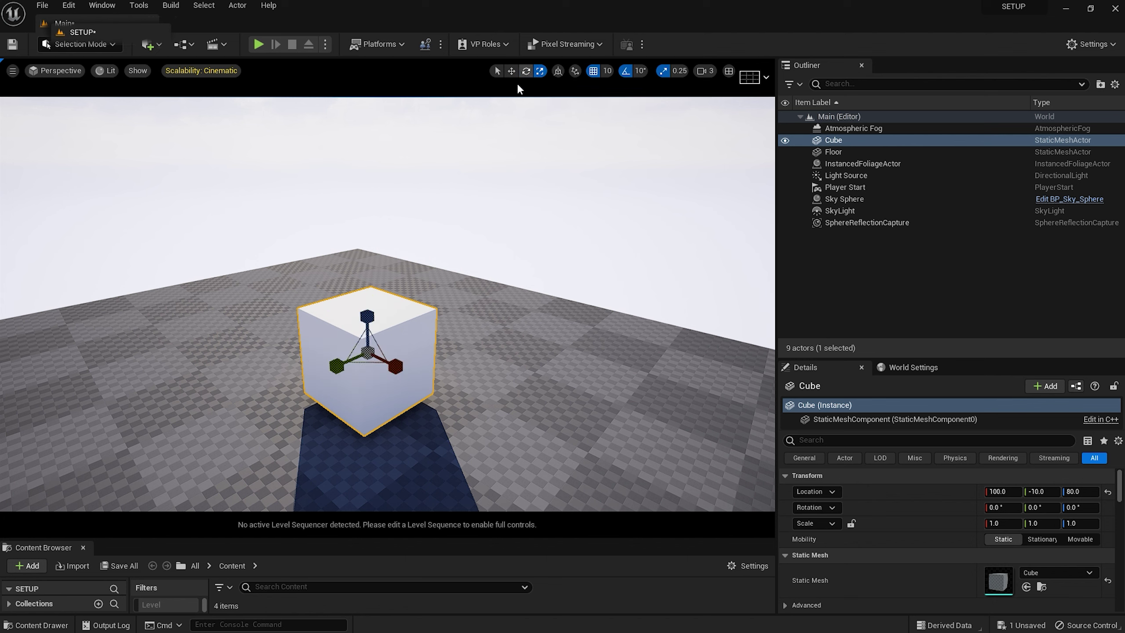
pyautogui.moveTo(370, 350); pyautogui.dragTo(370, 306)
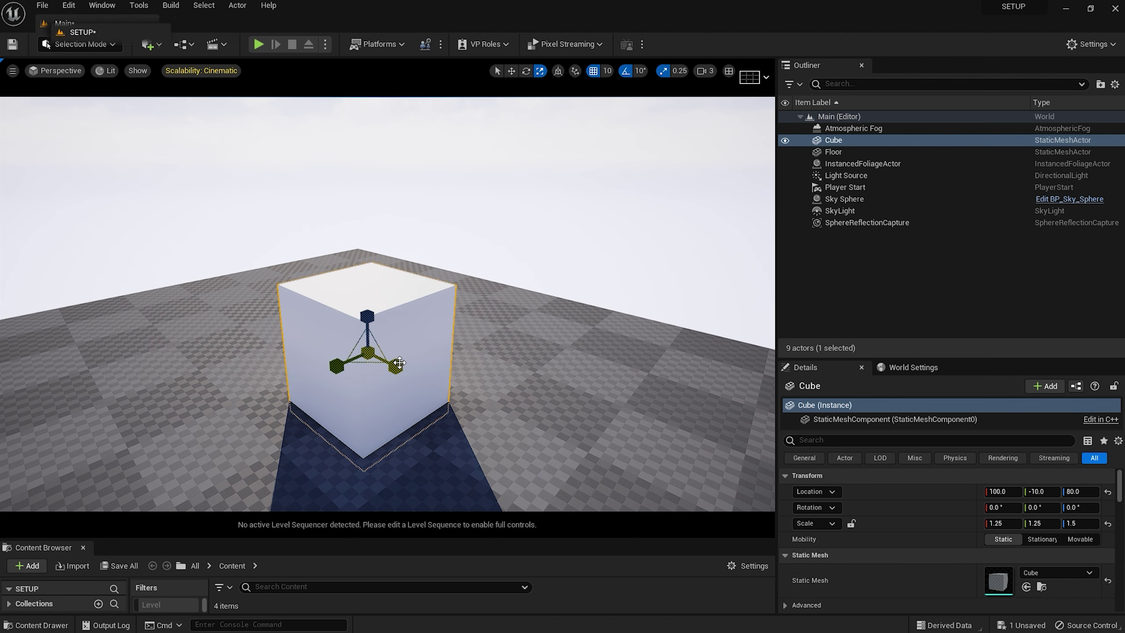
pyautogui.moveTo(400, 363)
pyautogui.mouseDown()
pyautogui.moveTo(478, 376)
pyautogui.moveTo(416, 365)
pyautogui.mouseUp()
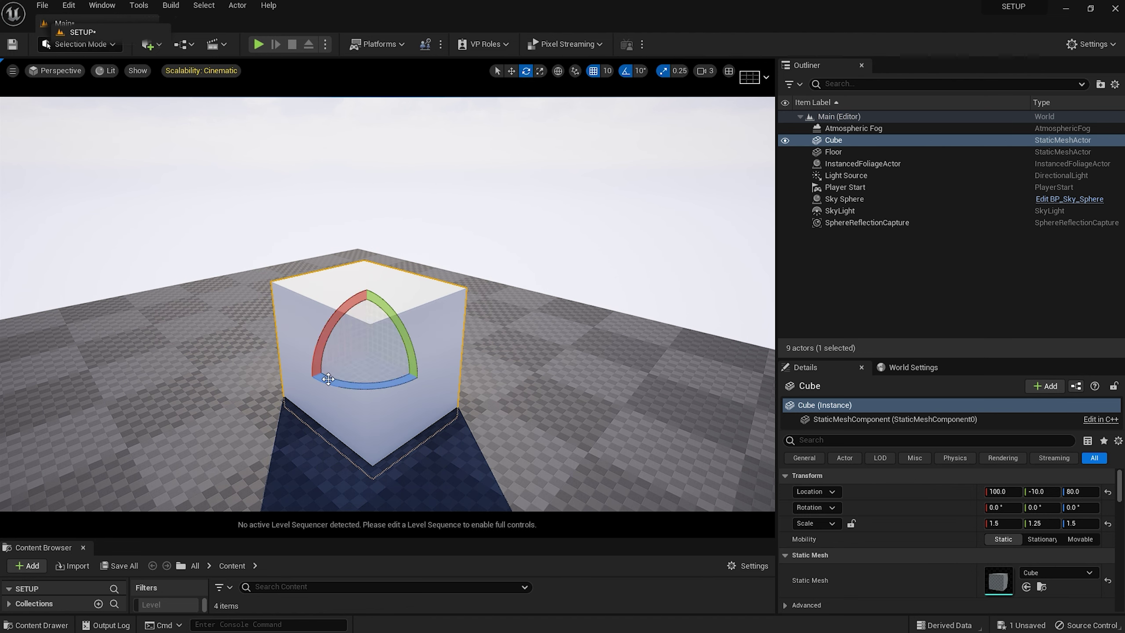
pyautogui.moveTo(329, 381); pyautogui.dragTo(639, 152)
pyautogui.click(539, 71)
pyautogui.click(526, 71)
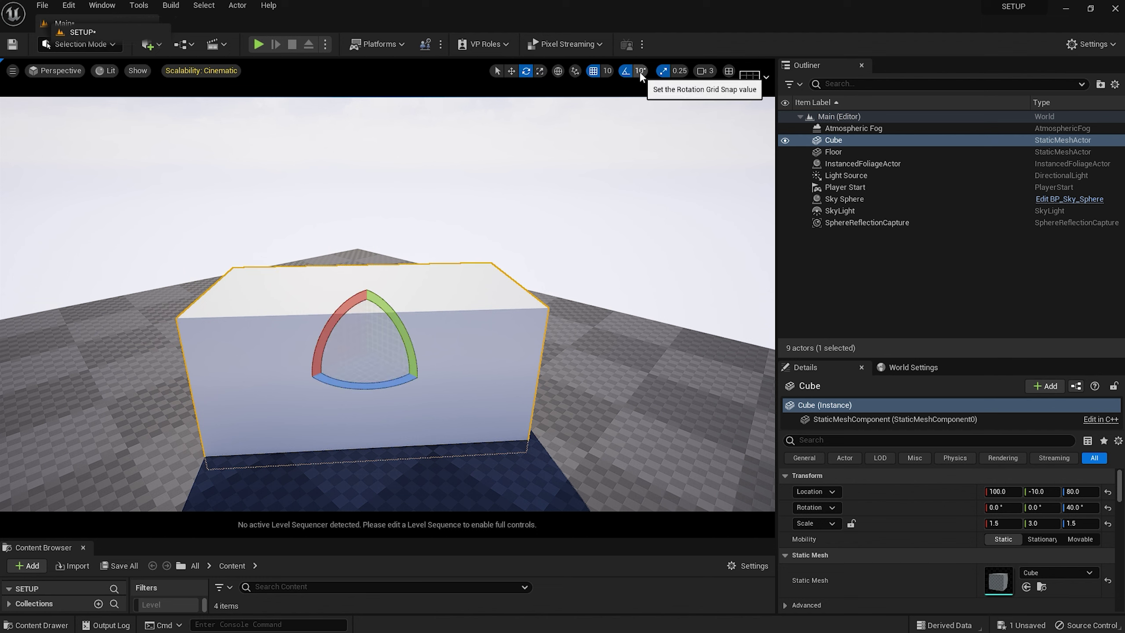
# Step: Turn off location and scale grid snapping, and rotate the cube back to 0° about Z
pyautogui.click(593, 70)
pyautogui.click(663, 70)
pyautogui.moveTo(340, 394); pyautogui.dragTo(452, 360)
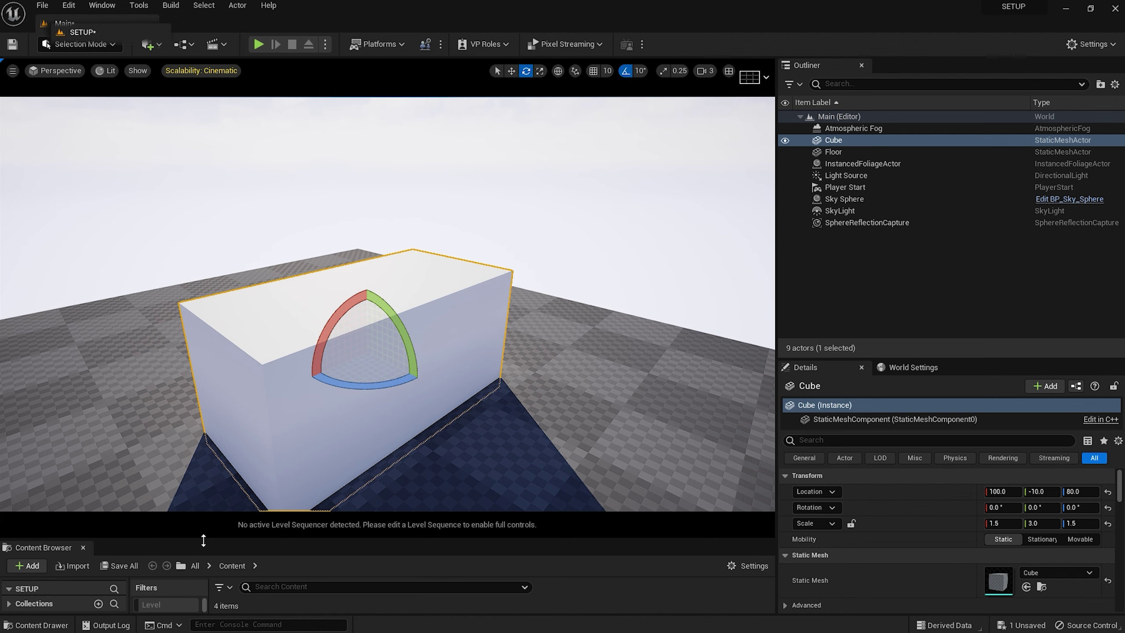
# Step: Enlarge the Content Browser, look through the StarterContent folder, and return to the Content folder
pyautogui.moveTo(233, 540); pyautogui.dragTo(233, 394)
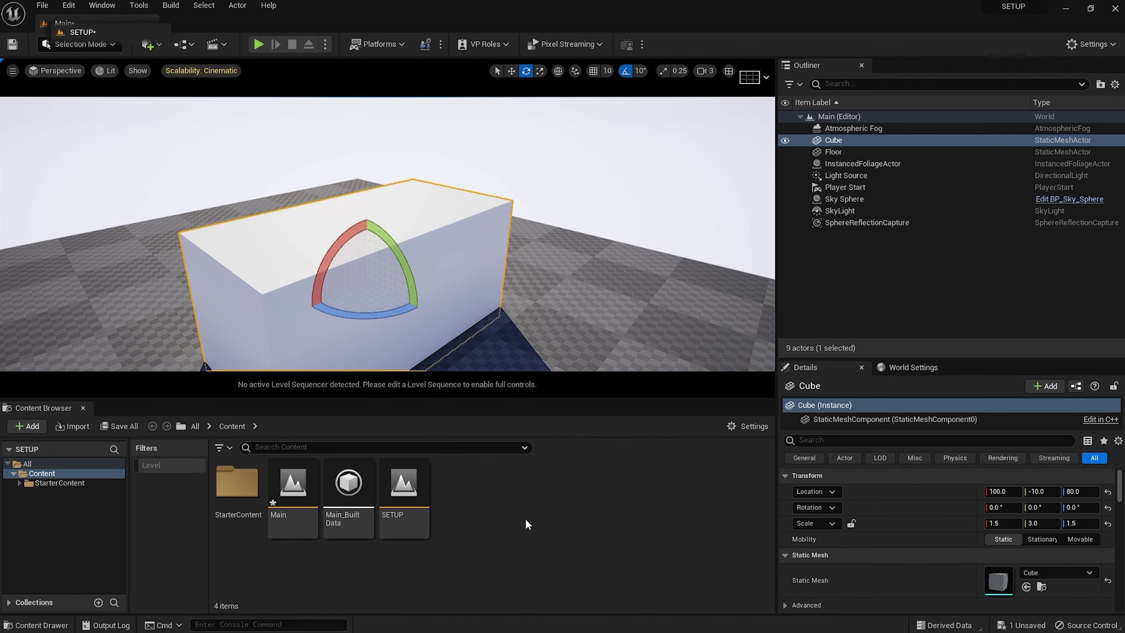
pyautogui.click(53, 481)
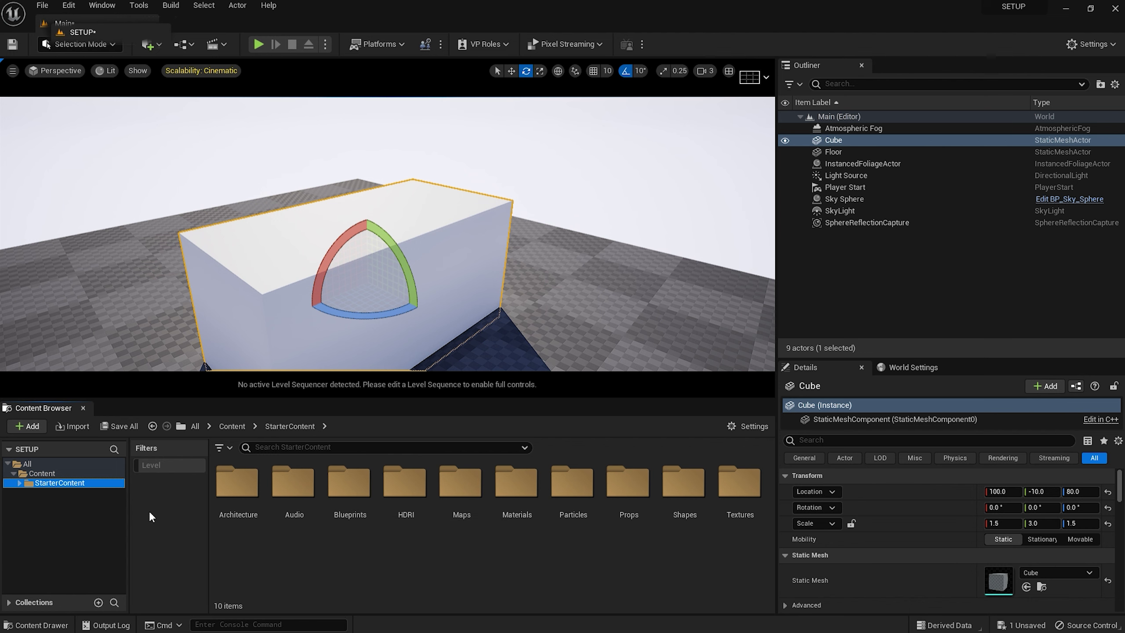
pyautogui.click(232, 426)
# Step: Switch to the Select tool and create a folder named CUBE in the project's Content folder
pyautogui.click(497, 71)
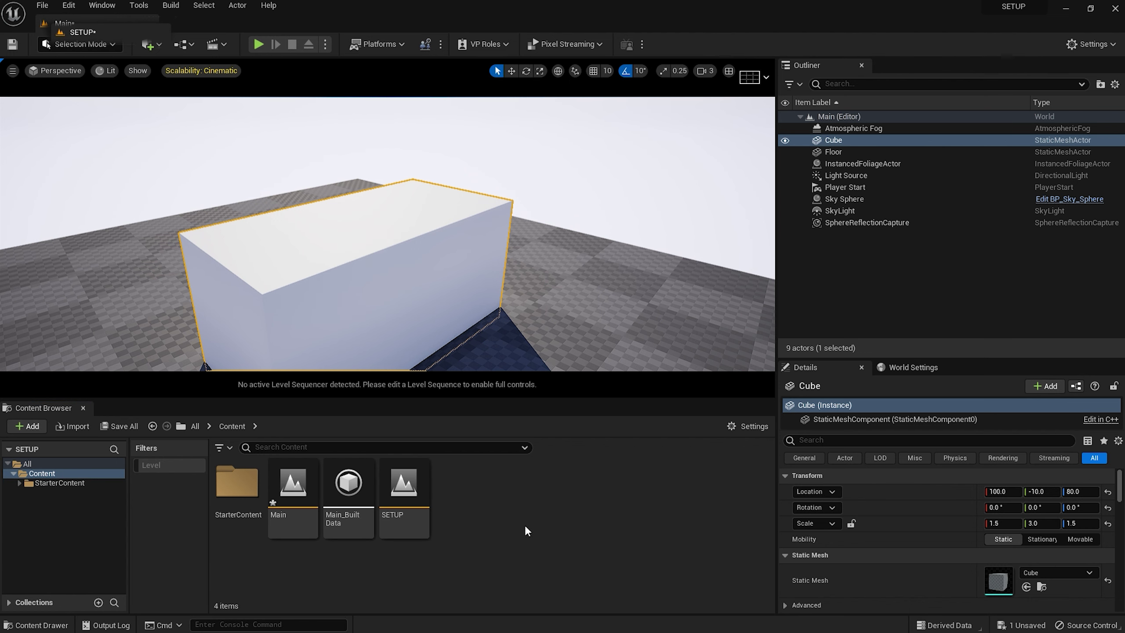
pyautogui.rightClick(493, 538)
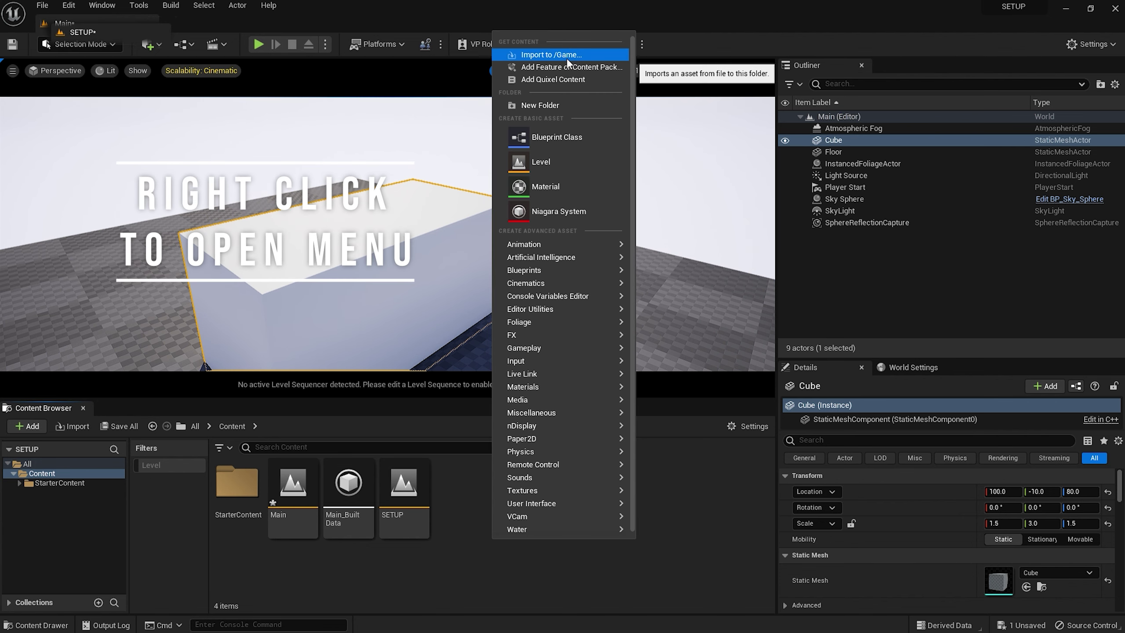
pyautogui.click(554, 107)
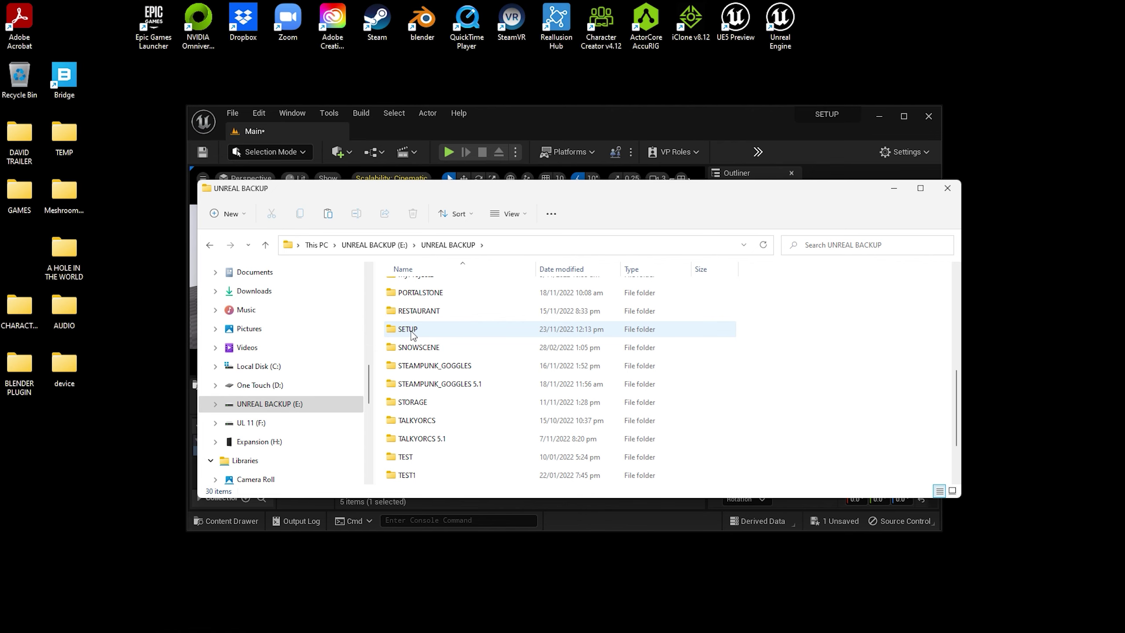
# Step: Switch to File Explorer, check the SETUP project's Content folder for the CUBE folder, and return to Unreal Engine
pyautogui.doubleClick(410, 325)
pyautogui.doubleClick(410, 305)
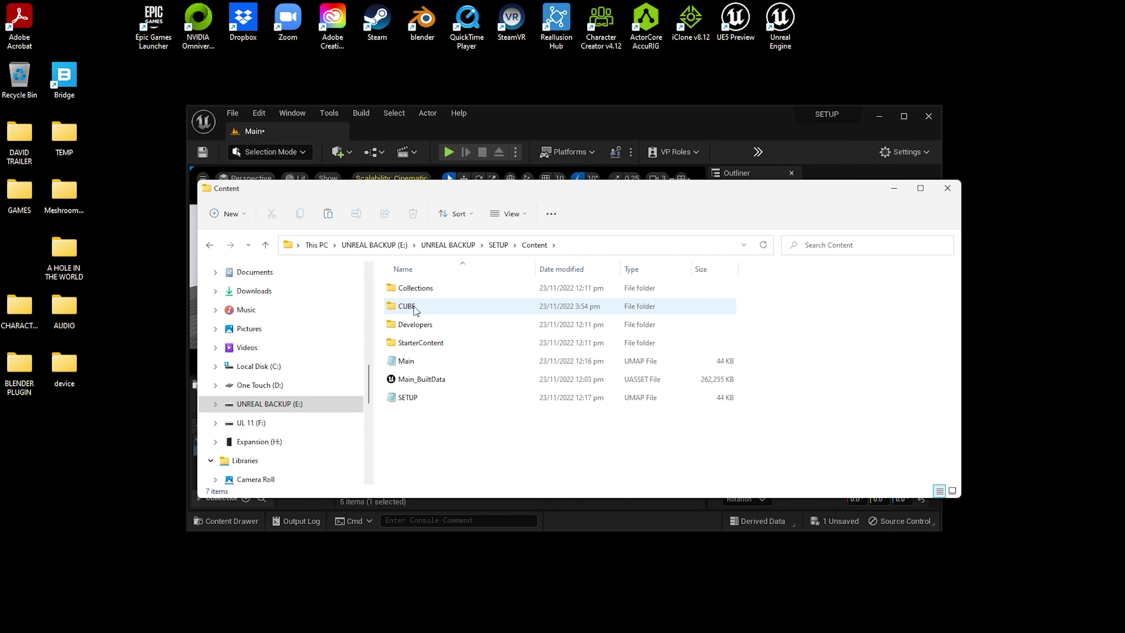
pyautogui.click(904, 116)
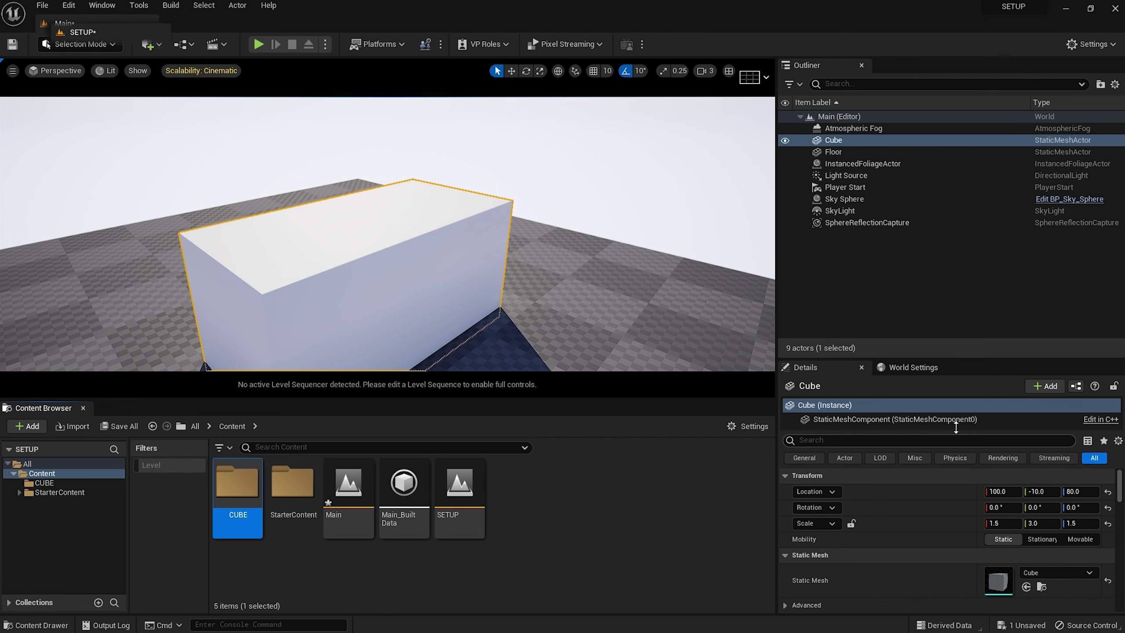
# Step: Examine the cube's properties, including its collision and lighting sections
pyautogui.scroll(-3, 1000, 524)
pyautogui.scroll(-8, 1000, 524)
pyautogui.scroll(-8, 993, 533)
pyautogui.scroll(-8, 992, 535)
pyautogui.scroll(10, 990, 538)
pyautogui.scroll(3, 989, 538)
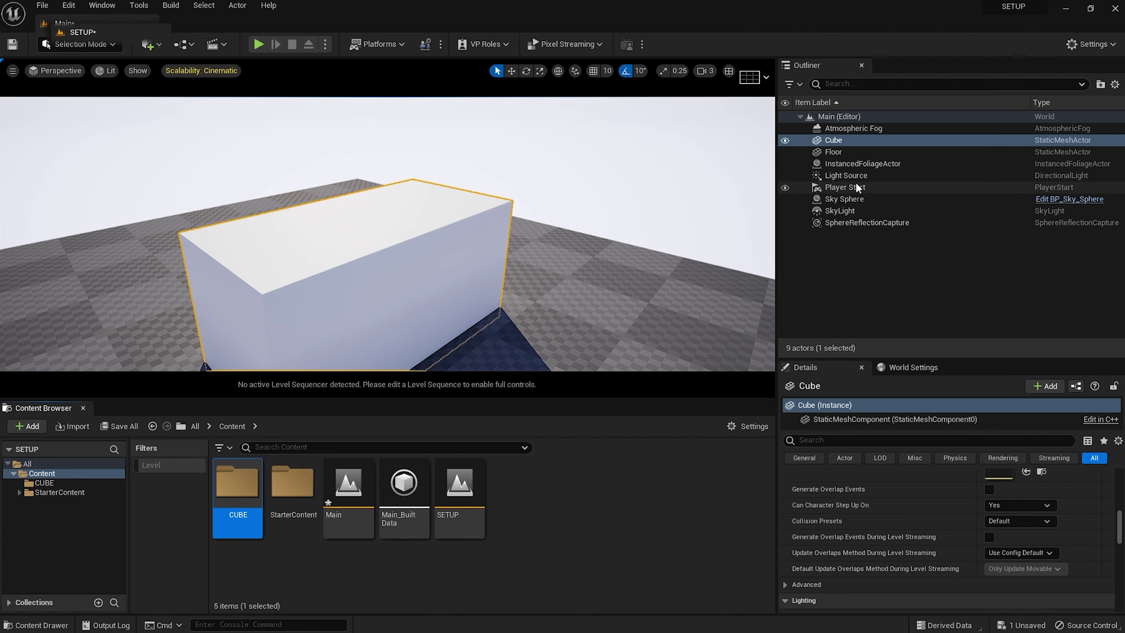
pyautogui.scroll(-5, 590, 316)
# Step: Rotate the cube on the floor, shorten it along its Y axis, and return to the Select tool
pyautogui.moveTo(590, 316); pyautogui.dragTo(514, 317, button='right')
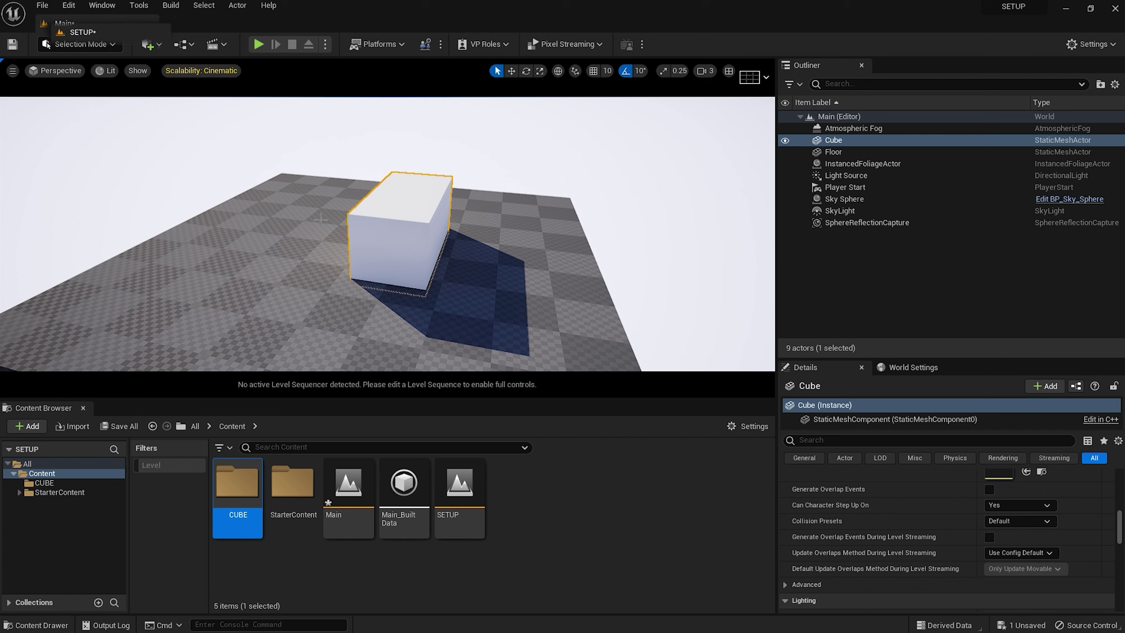
pyautogui.click(526, 71)
pyautogui.moveTo(465, 234); pyautogui.dragTo(467, 157)
pyautogui.click(540, 70)
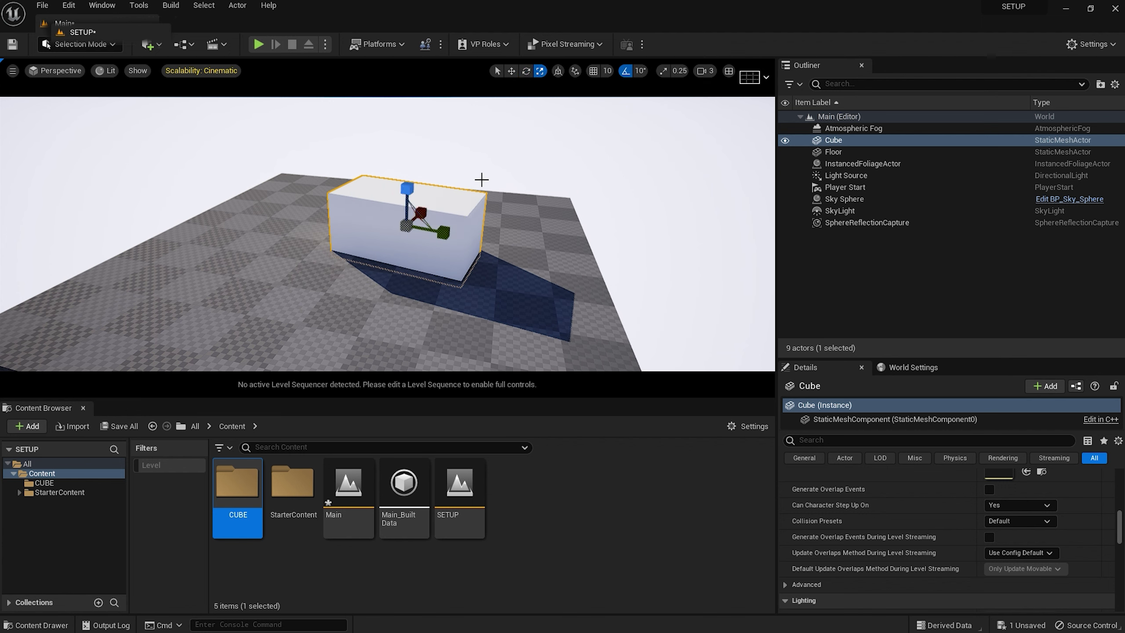
pyautogui.moveTo(443, 229); pyautogui.dragTo(425, 226)
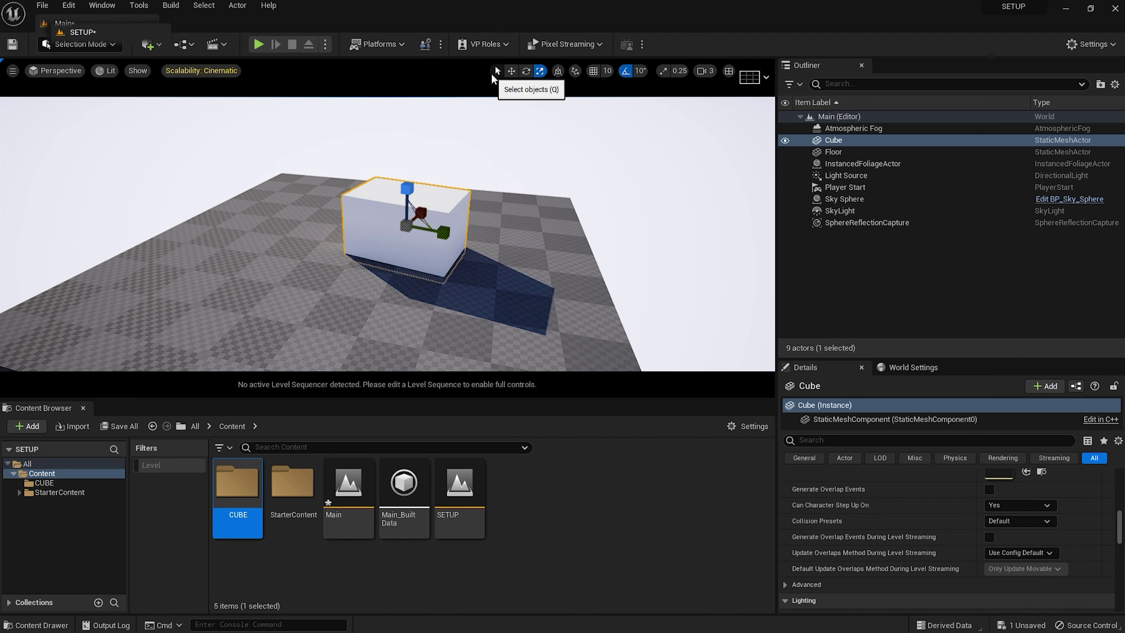
pyautogui.click(497, 70)
# Step: Delete the Atmospheric Fog, InstancedFoliageActor and Light Source from the level
pyautogui.click(847, 128)
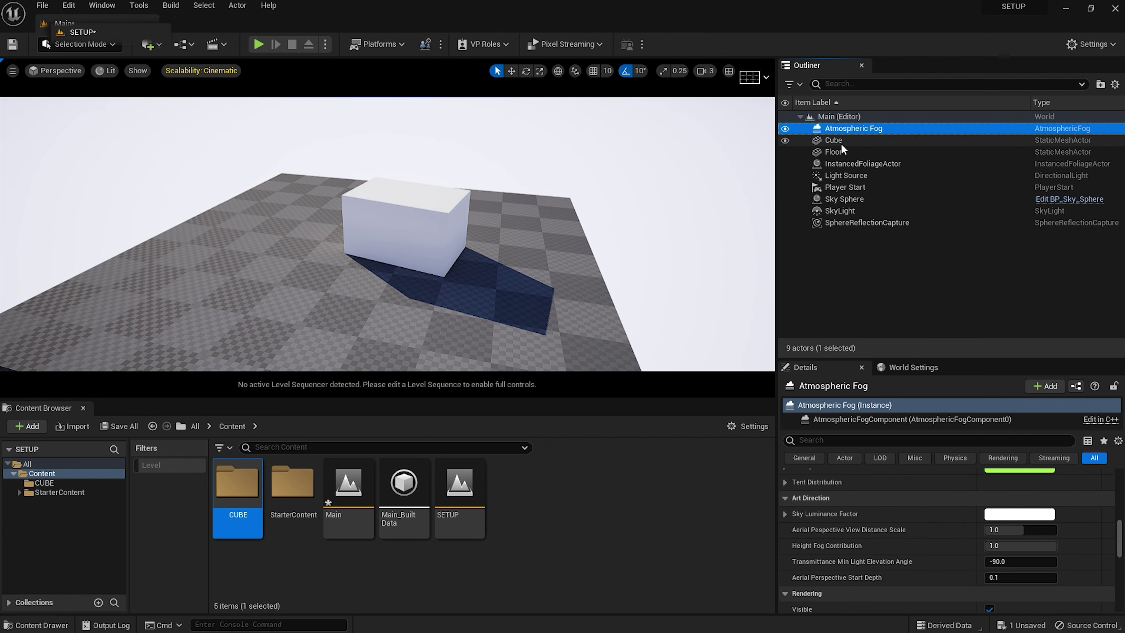
pyautogui.press('Delete')
pyautogui.click(854, 152)
pyautogui.press('Delete')
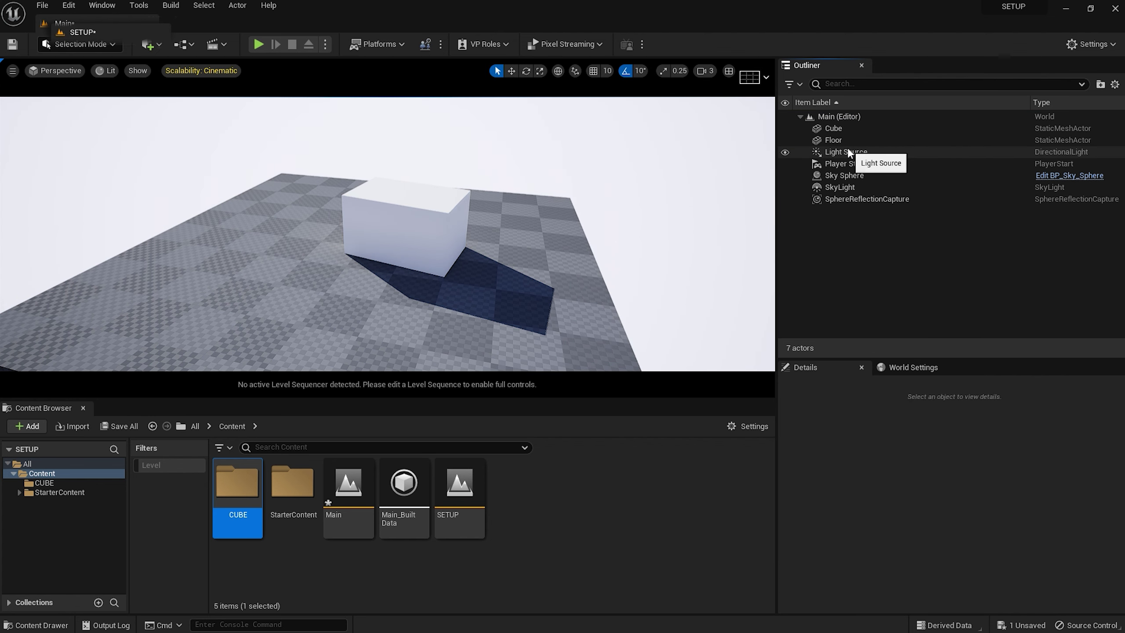
pyautogui.click(850, 153)
pyautogui.press('Delete')
pyautogui.click(605, 364)
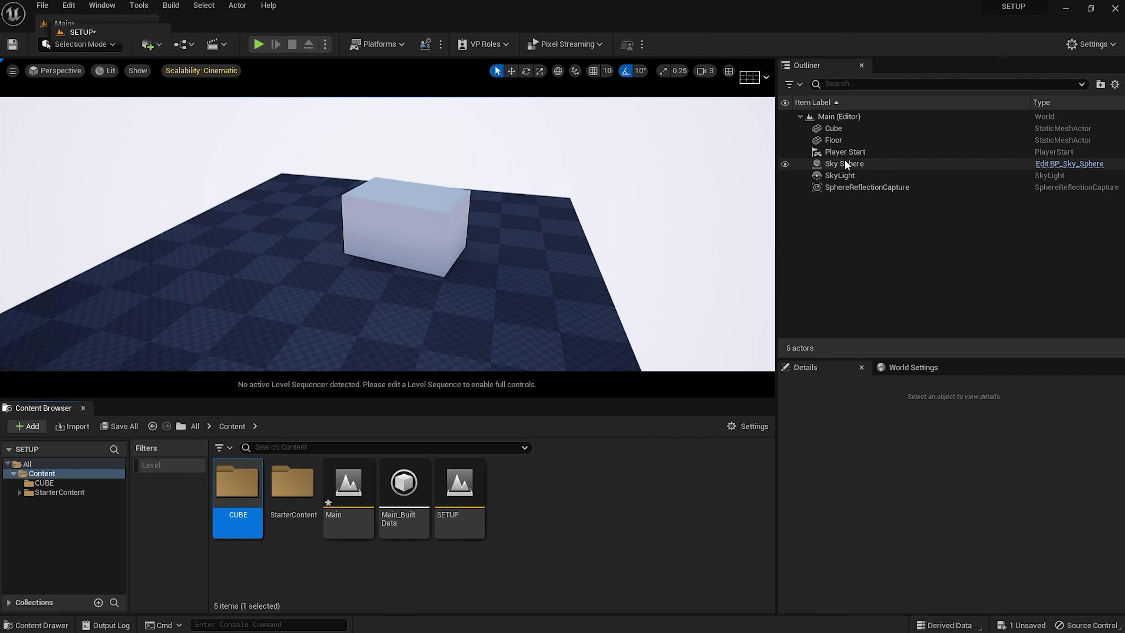
# Step: Delete the Player Start, Sky Sphere, SkyLight and SphereReflectionCapture, keeping only the cube and floor
pyautogui.click(844, 156)
pyautogui.press('Delete')
pyautogui.click(842, 155)
pyautogui.press('Delete')
pyautogui.click(842, 156)
pyautogui.press('Delete')
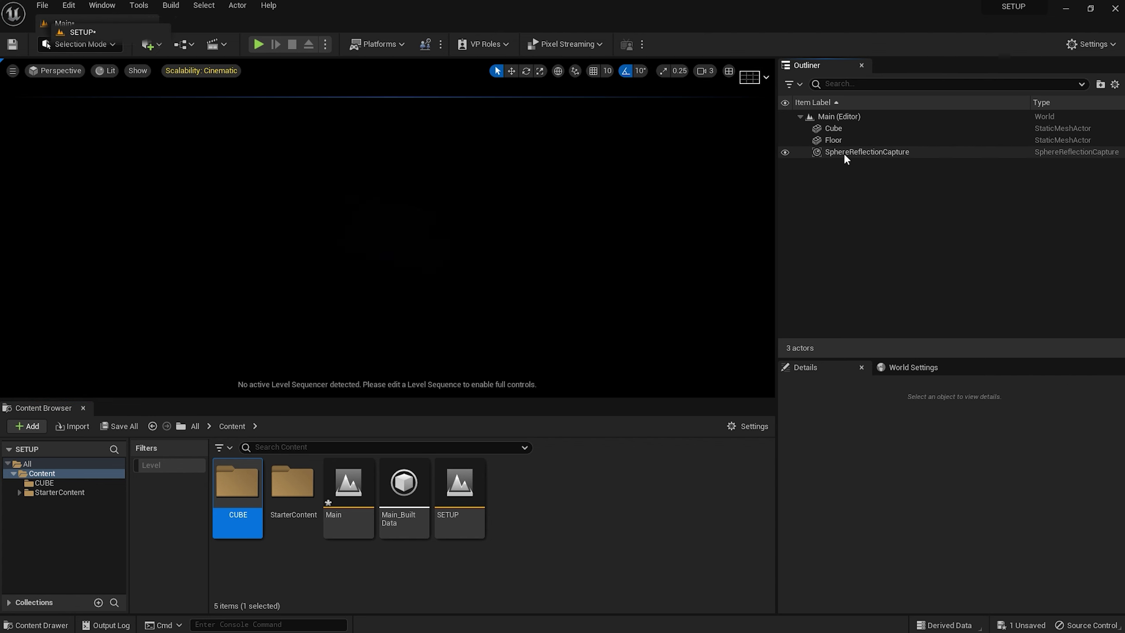
pyautogui.click(844, 153)
pyautogui.press('Delete')
# Step: Locate the cube in the dark viewport by selecting it, and clear the selection
pyautogui.click(443, 219)
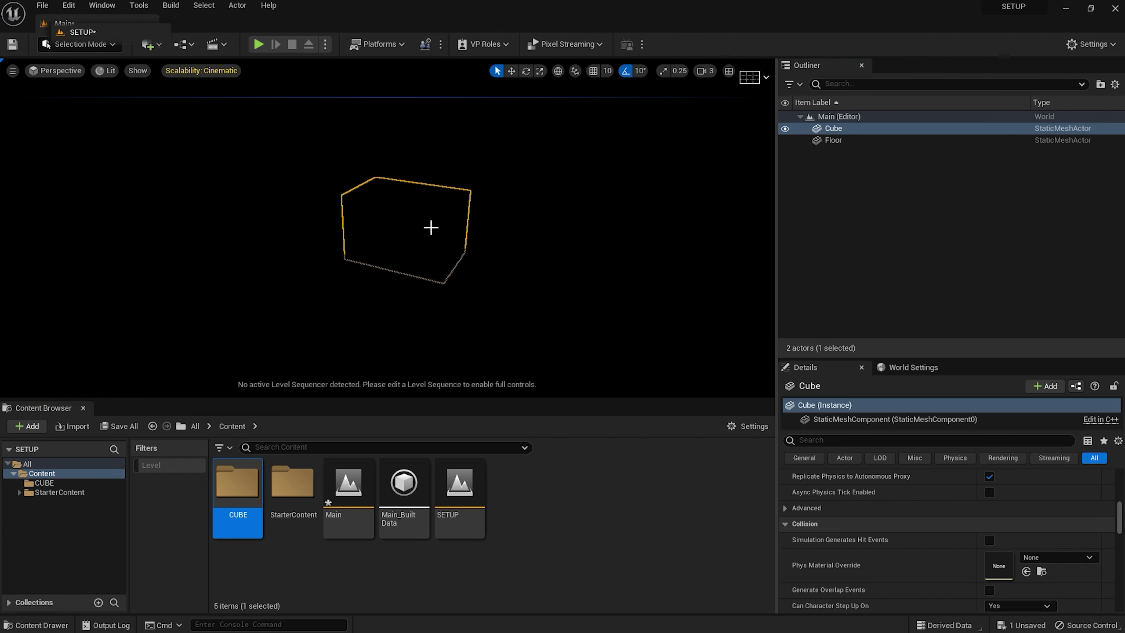
pyautogui.click(310, 254)
pyautogui.click(402, 222)
pyautogui.click(911, 200)
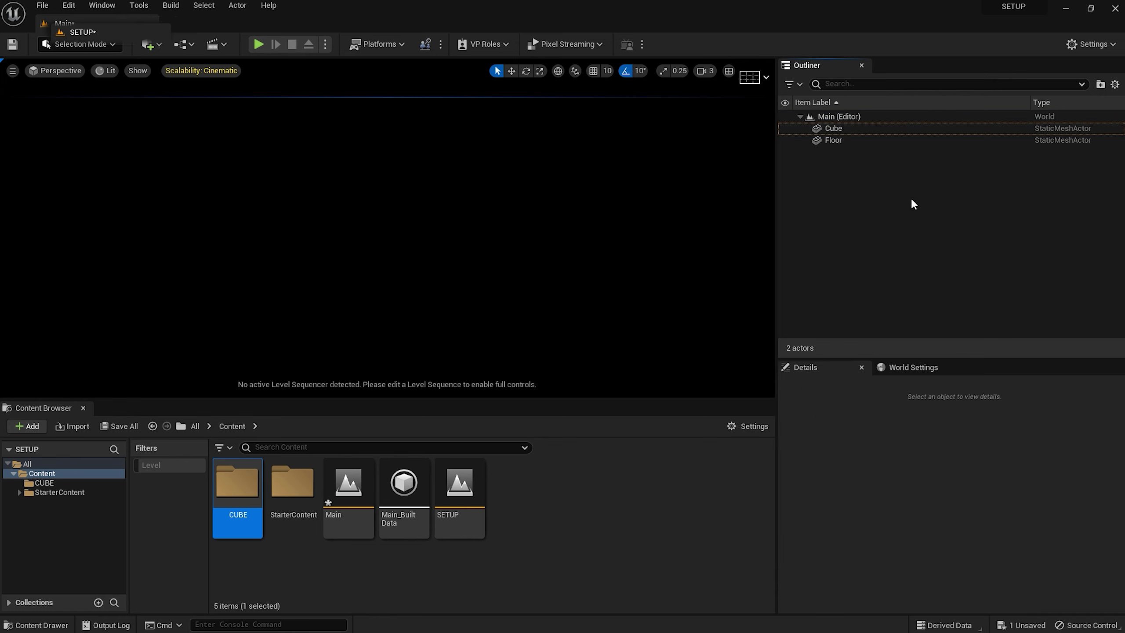
# Step: Create an Outliner folder named ENVIRONMENT_LIGHT under the Main level
pyautogui.rightClick(878, 206)
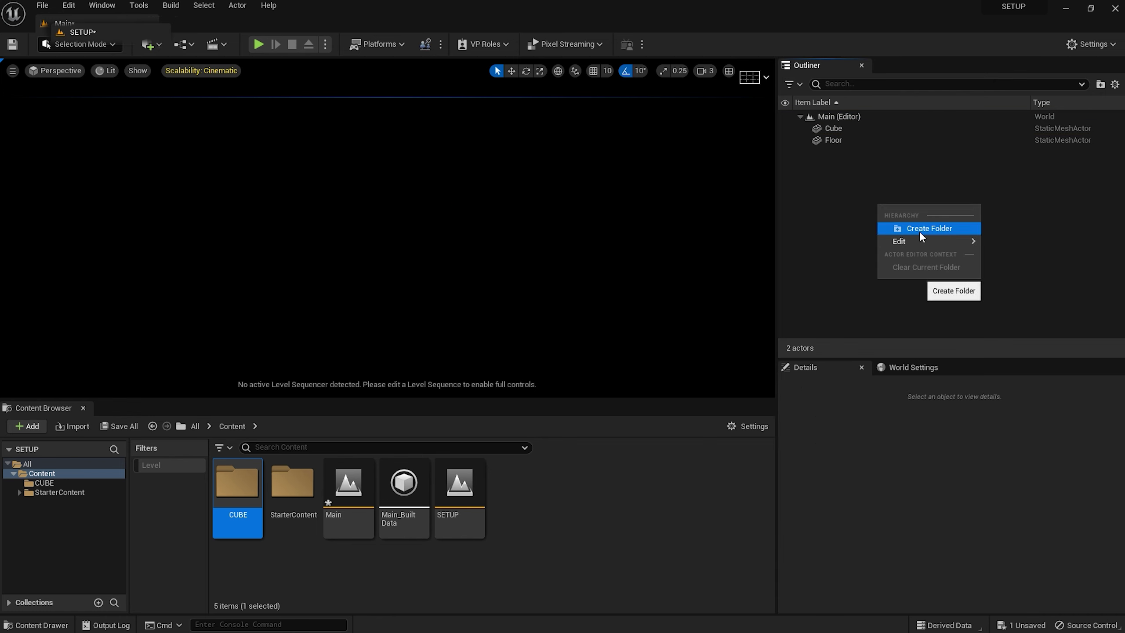
pyautogui.click(941, 229)
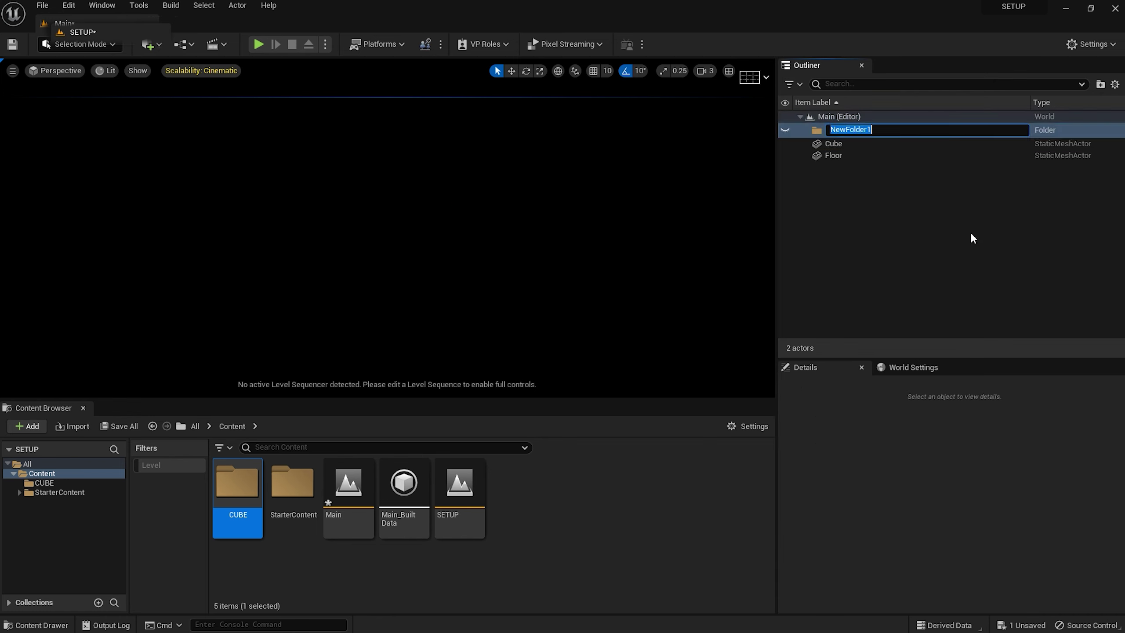
pyautogui.write('ENVIRONMENT_LIGHT')
pyautogui.press('Return')
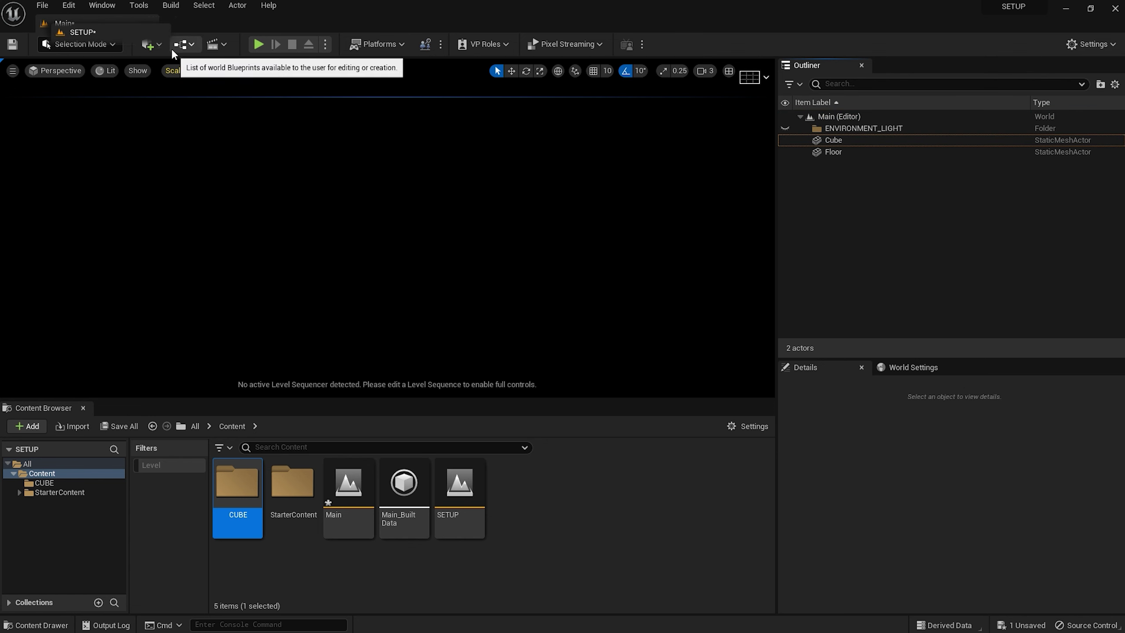
# Step: Add a Directional Light to the level and deselect it
pyautogui.click(160, 44)
pyautogui.moveTo(192, 154)
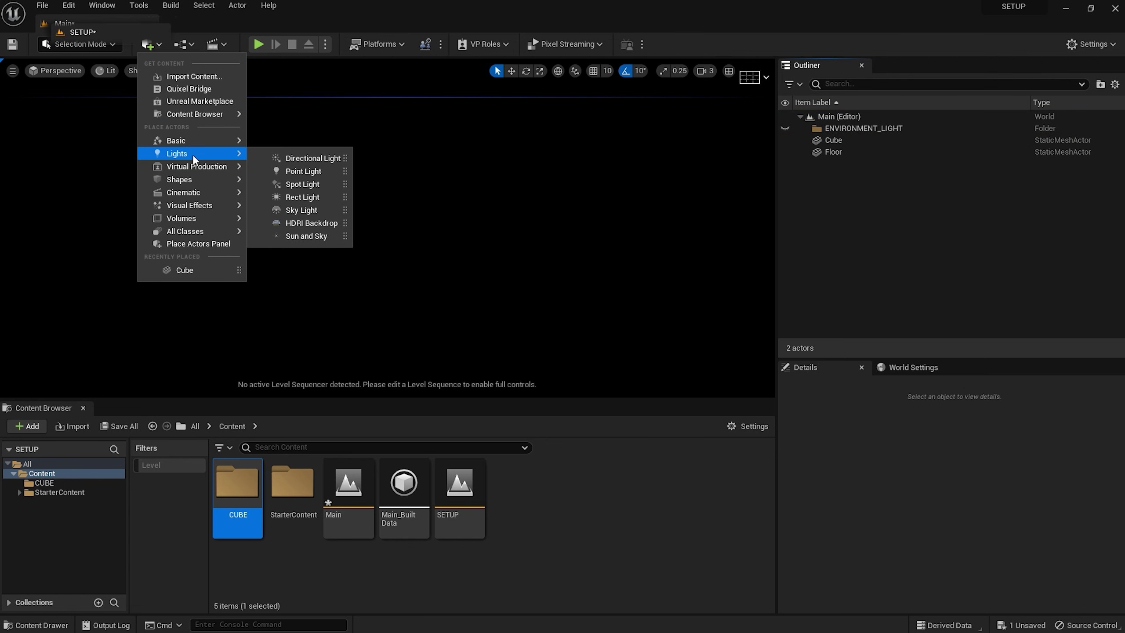
pyautogui.click(310, 156)
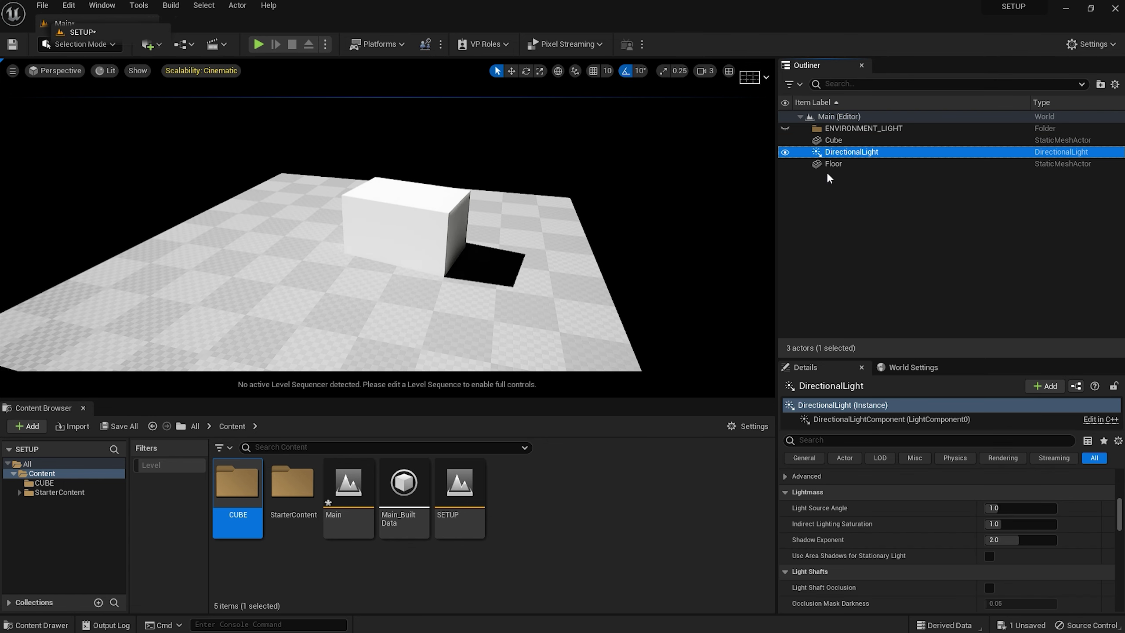
pyautogui.click(617, 192)
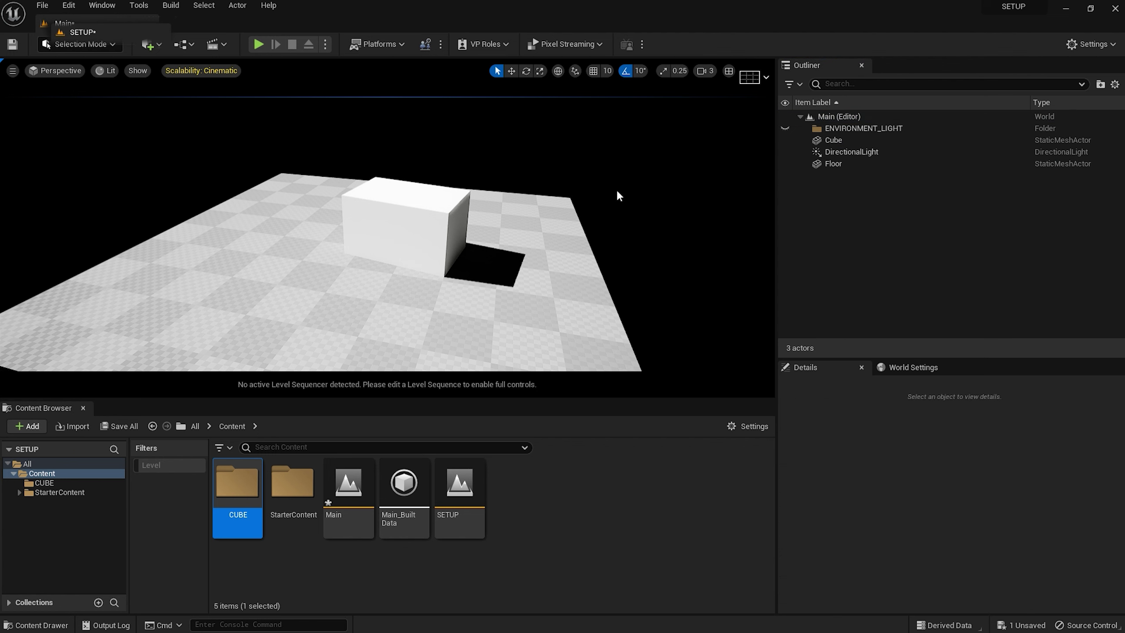
# Step: Re-aim the Directional Light so the cube's shadow falls across the opposite side, and place it in the ENVIRONMENT_LIGHT folder
pyautogui.hotkey('ctrl', 'l')
pyautogui.keyDown('ctrl'); pyautogui.moveTo(491, 190); pyautogui.dragTo(394, 217); pyautogui.keyUp('ctrl')
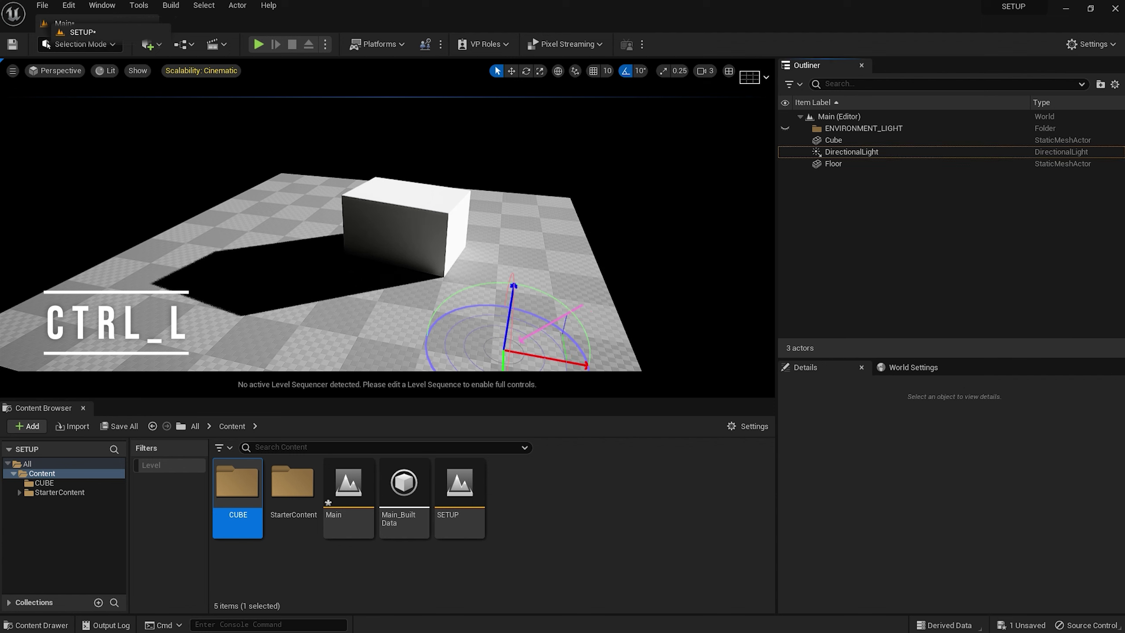
pyautogui.moveTo(825, 150); pyautogui.dragTo(836, 130)
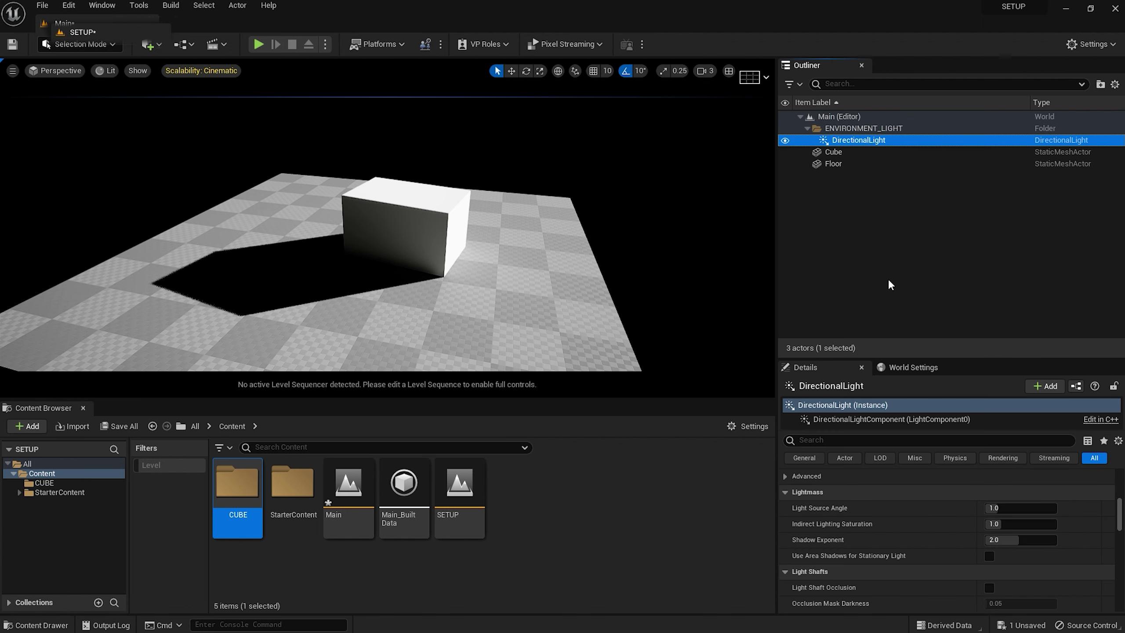
# Step: Add a Sky Atmosphere visual effect to the level and inspect the sky above the floor
pyautogui.click(148, 44)
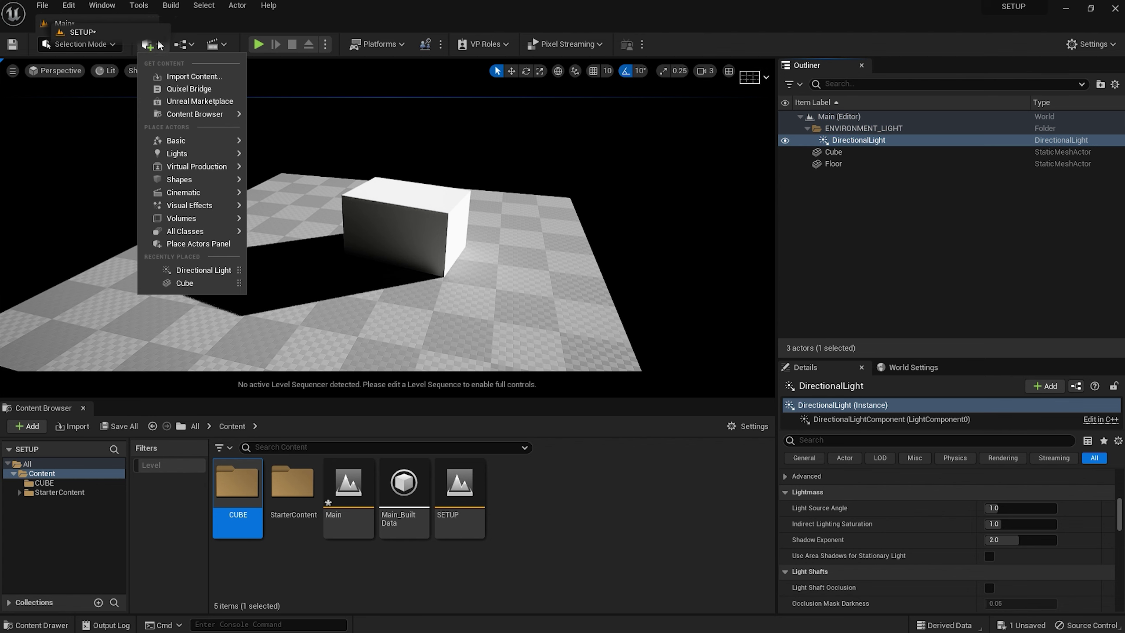
pyautogui.moveTo(207, 153)
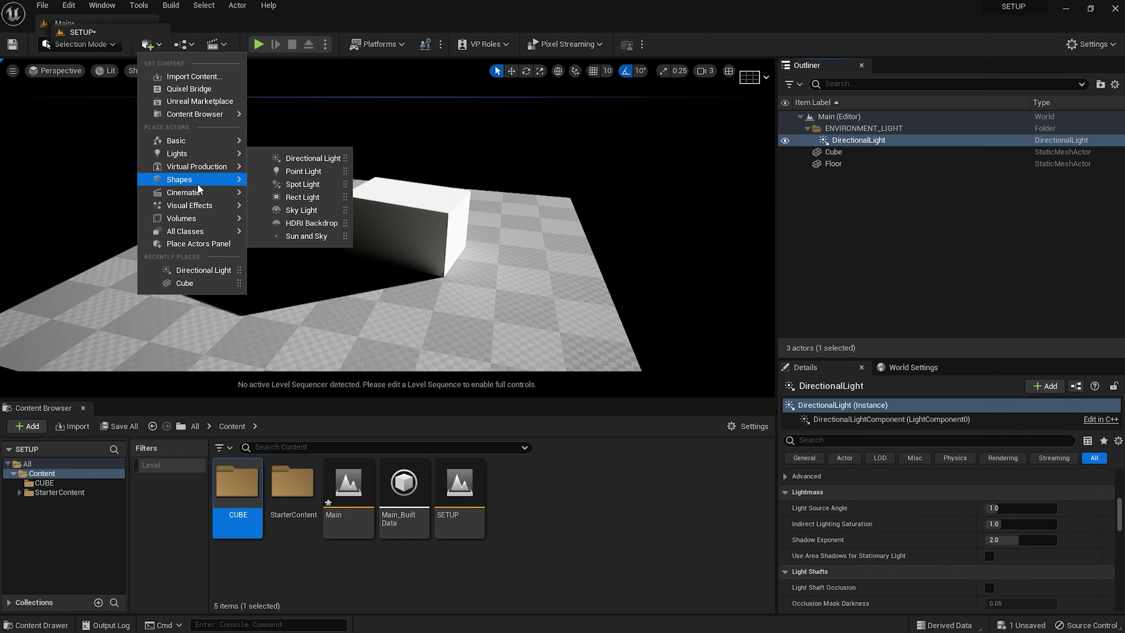
pyautogui.moveTo(222, 207)
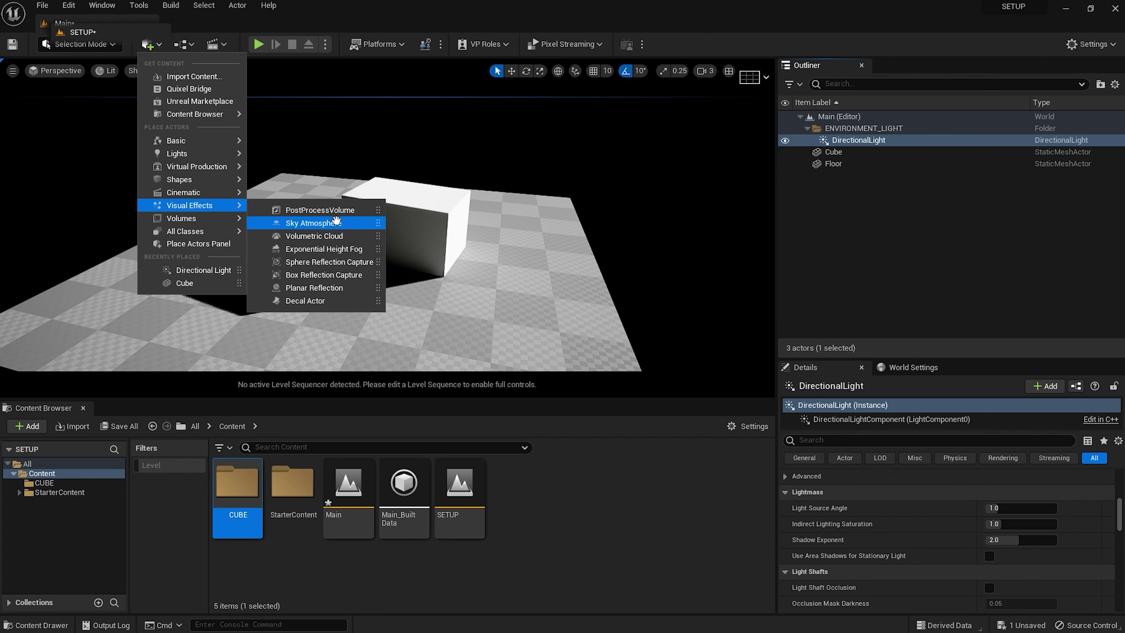
pyautogui.click(350, 223)
pyautogui.moveTo(527, 228)
pyautogui.mouseDown(button='right')
pyautogui.moveTo(527, 188)
pyautogui.moveTo(527, 228)
pyautogui.mouseUp(button='right')
pyautogui.click(523, 230)
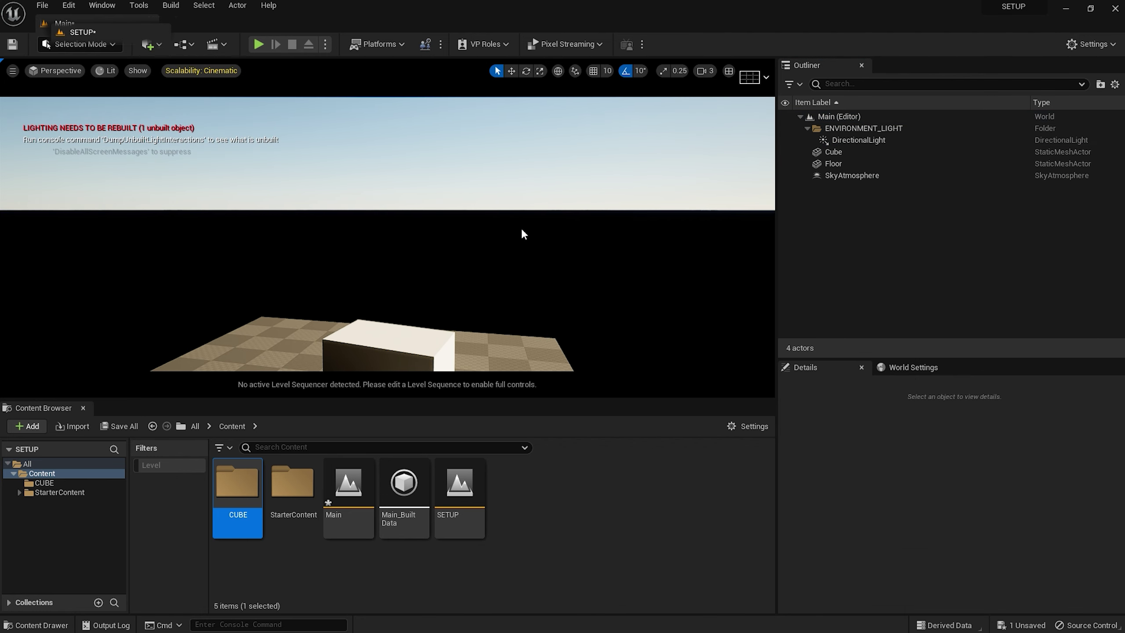
# Step: Re-aim the Directional Light to put the sun low at the horizon, and place the SkyAtmosphere in the ENVIRONMENT_LIGHT folder
pyautogui.hotkey('ctrl', 'l')
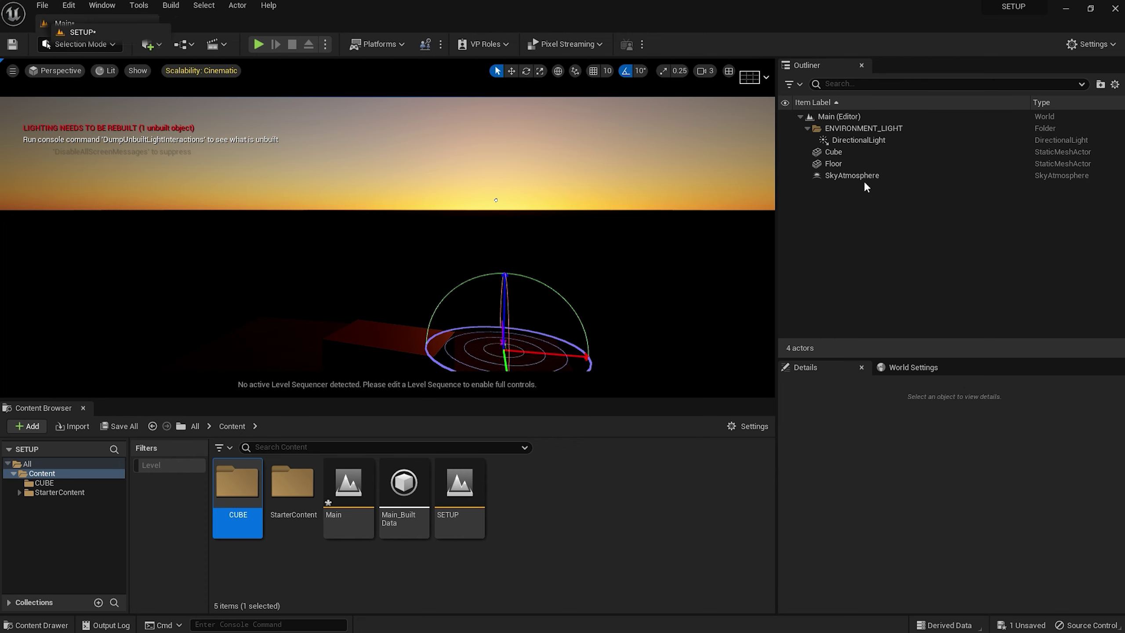
pyautogui.click(852, 176)
pyautogui.moveTo(852, 176); pyautogui.dragTo(867, 128)
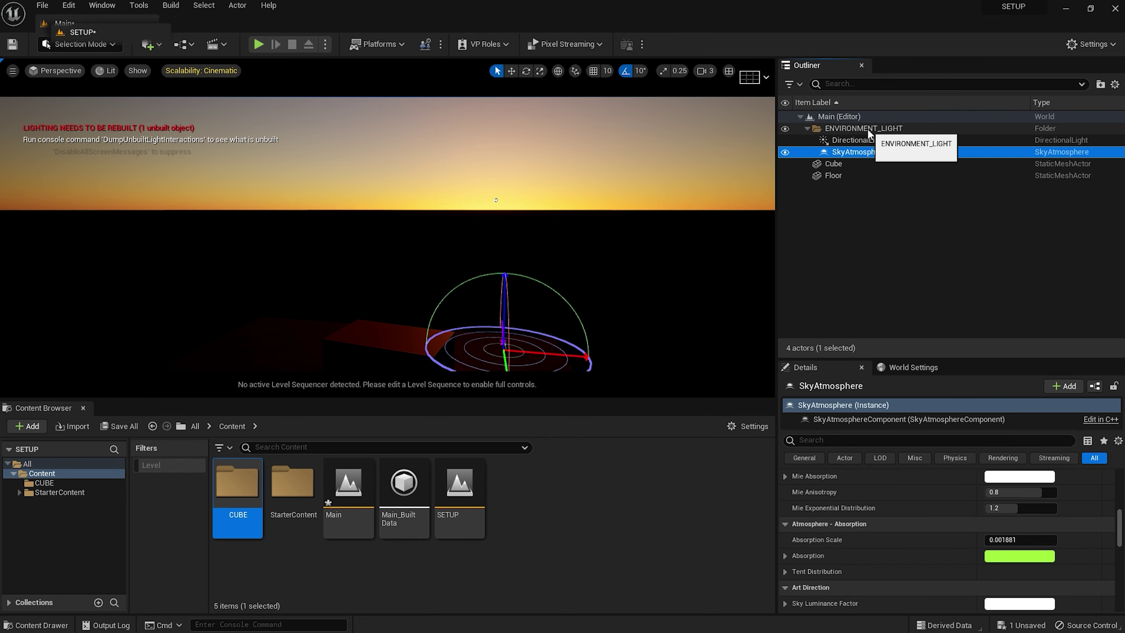
# Step: Add a Sky Light with Real Time Capture enabled and place it in the ENVIRONMENT_LIGHT folder
pyautogui.click(150, 44)
pyautogui.moveTo(193, 154)
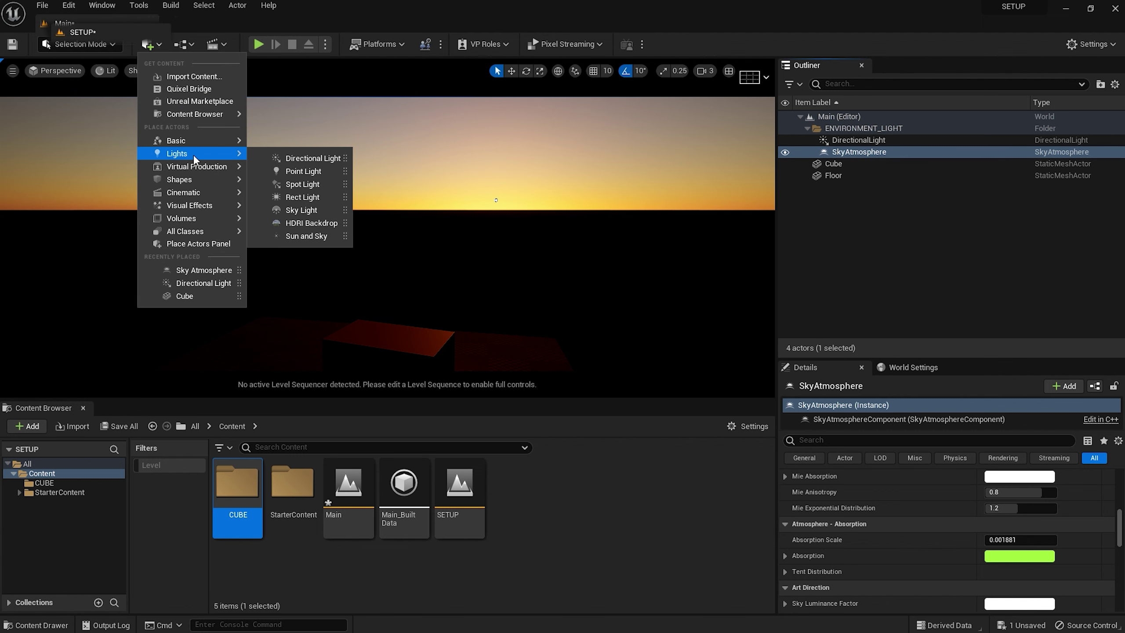
pyautogui.click(310, 210)
pyautogui.moveTo(450, 267); pyautogui.dragTo(466, 258, button='right')
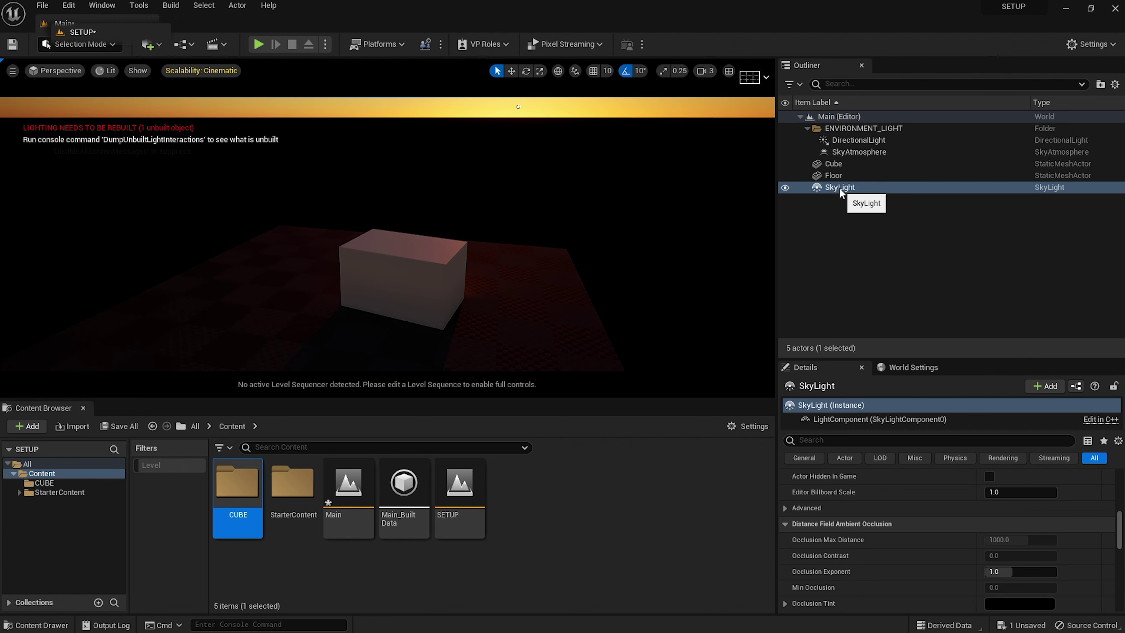
pyautogui.scroll(10, 988, 487)
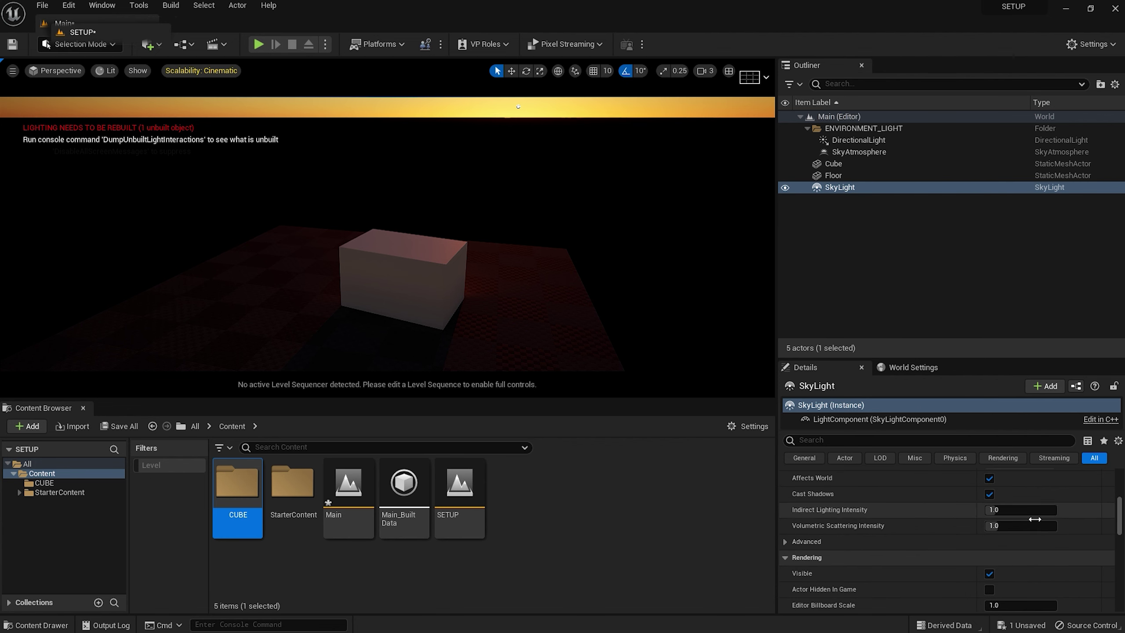
pyautogui.click(991, 570)
pyautogui.moveTo(854, 189); pyautogui.dragTo(857, 129)
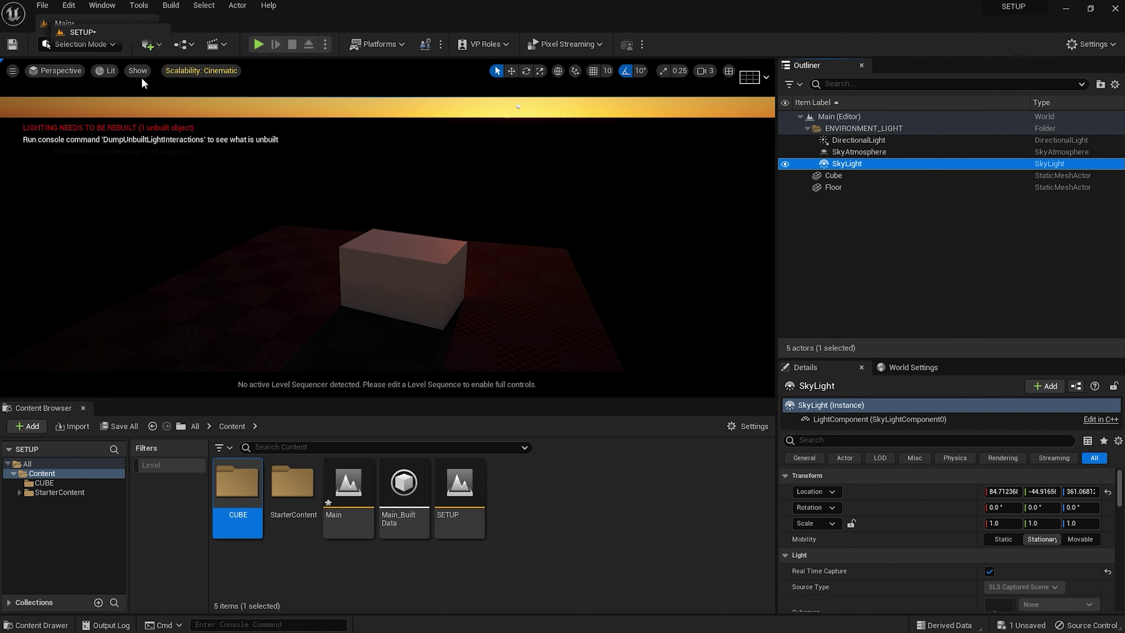
# Step: Add an Exponential Height Fog with Volumetric Fog enabled and place it in the ENVIRONMENT_LIGHT folder
pyautogui.click(139, 44)
pyautogui.moveTo(209, 205)
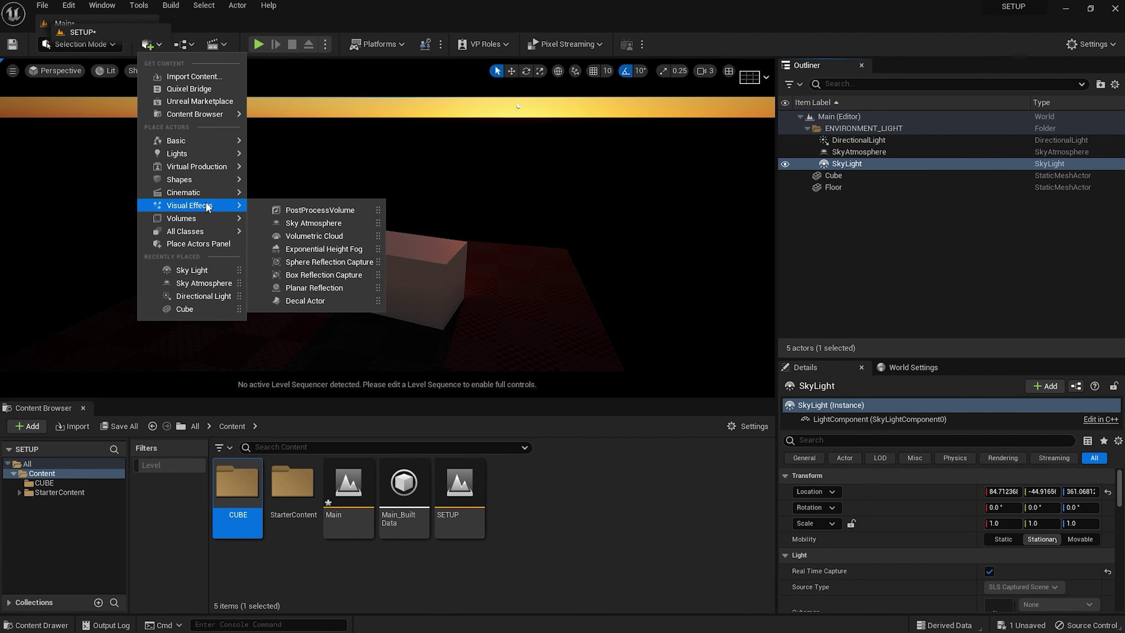
pyautogui.click(350, 250)
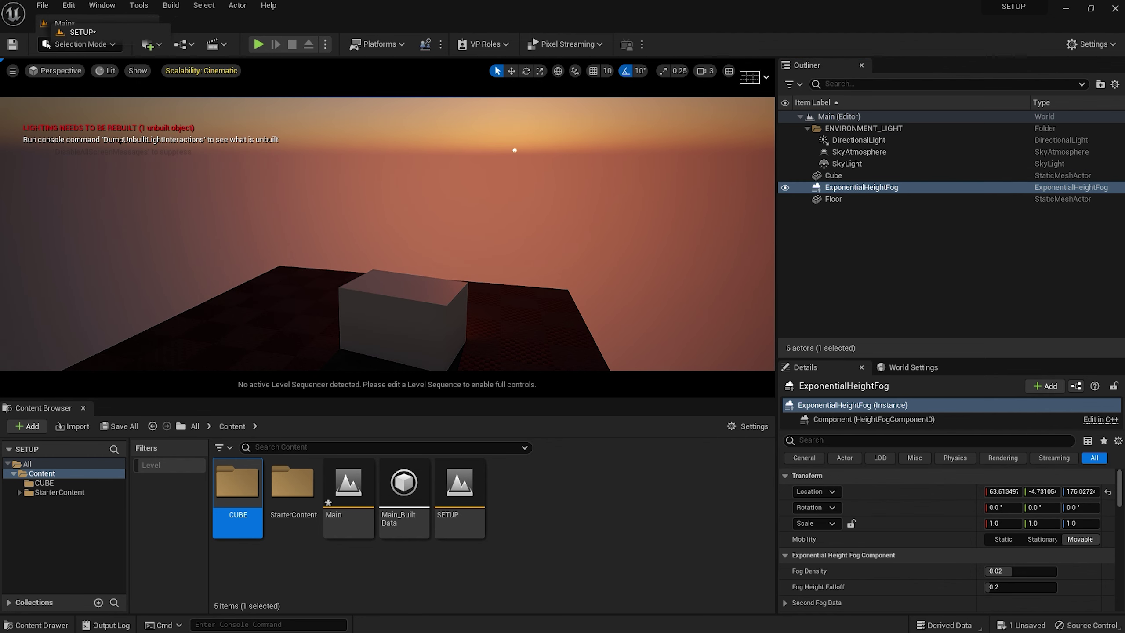
pyautogui.scroll(-8, 930, 554)
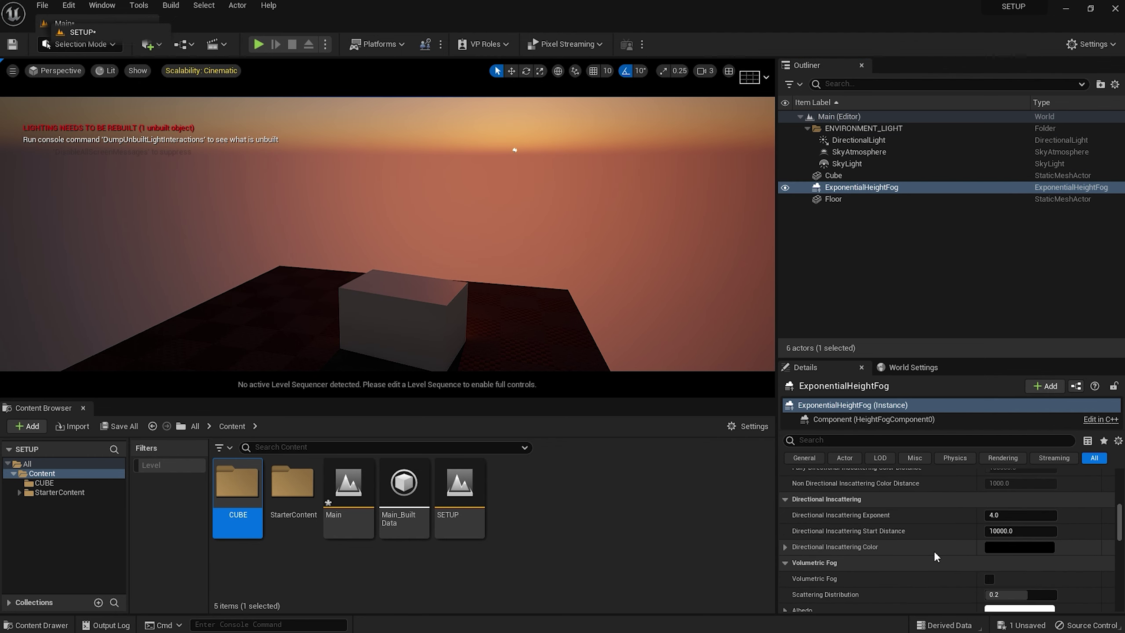
pyautogui.scroll(2, 940, 554)
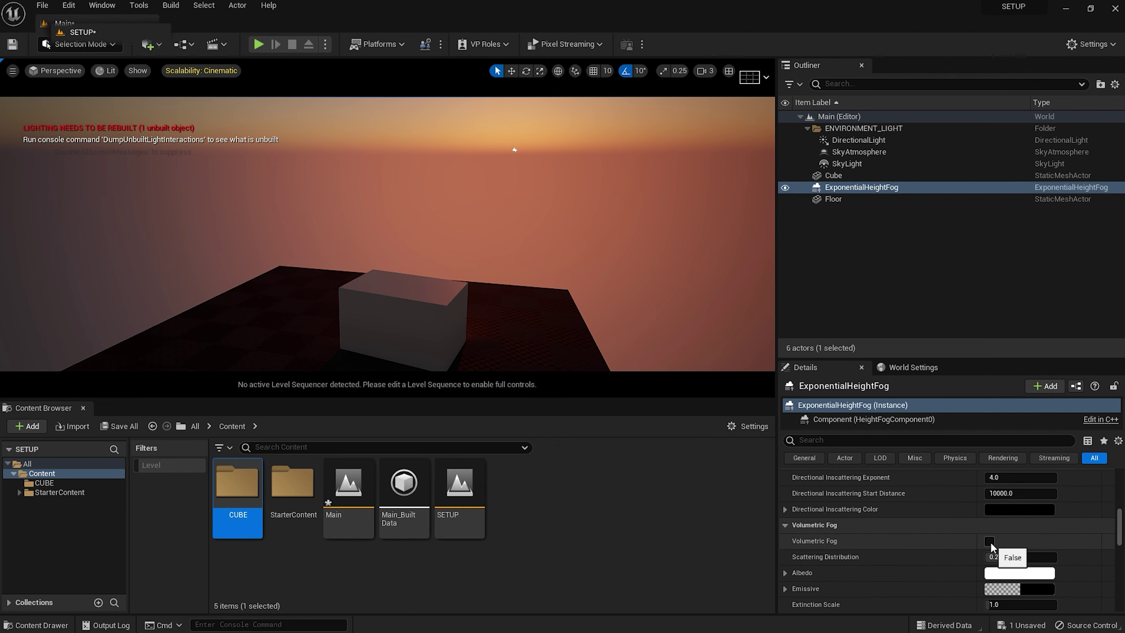
pyautogui.click(989, 541)
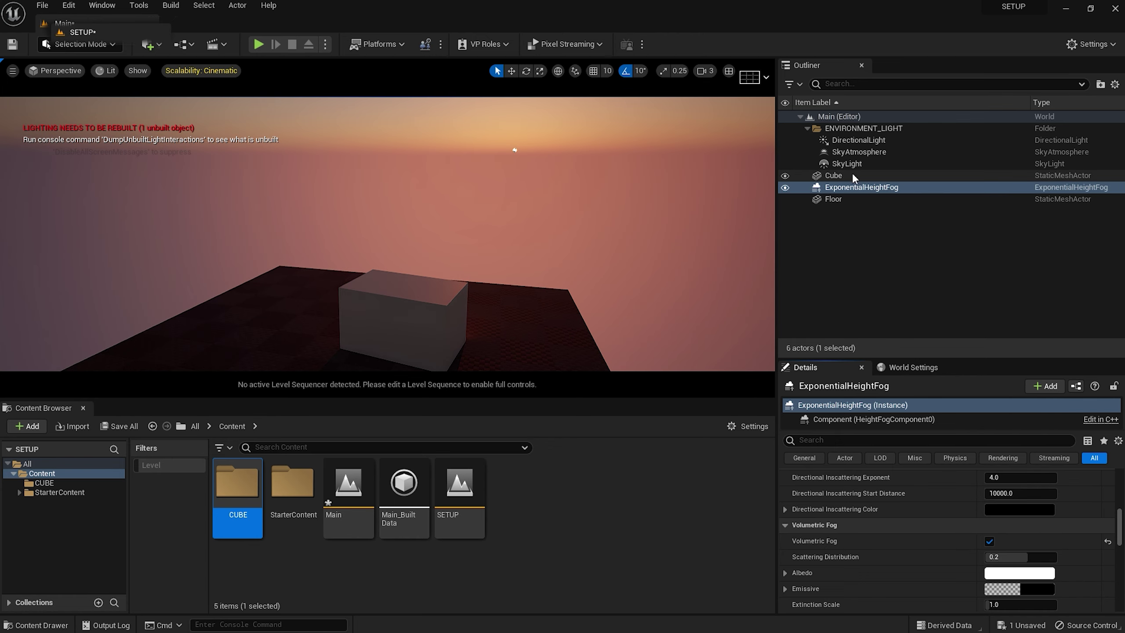
pyautogui.click(861, 188)
pyautogui.moveTo(862, 190); pyautogui.dragTo(863, 128)
# Step: Enable Light Shaft Occlusion and Light Shaft Bloom on the Directional Light and deselect it
pyautogui.click(858, 142)
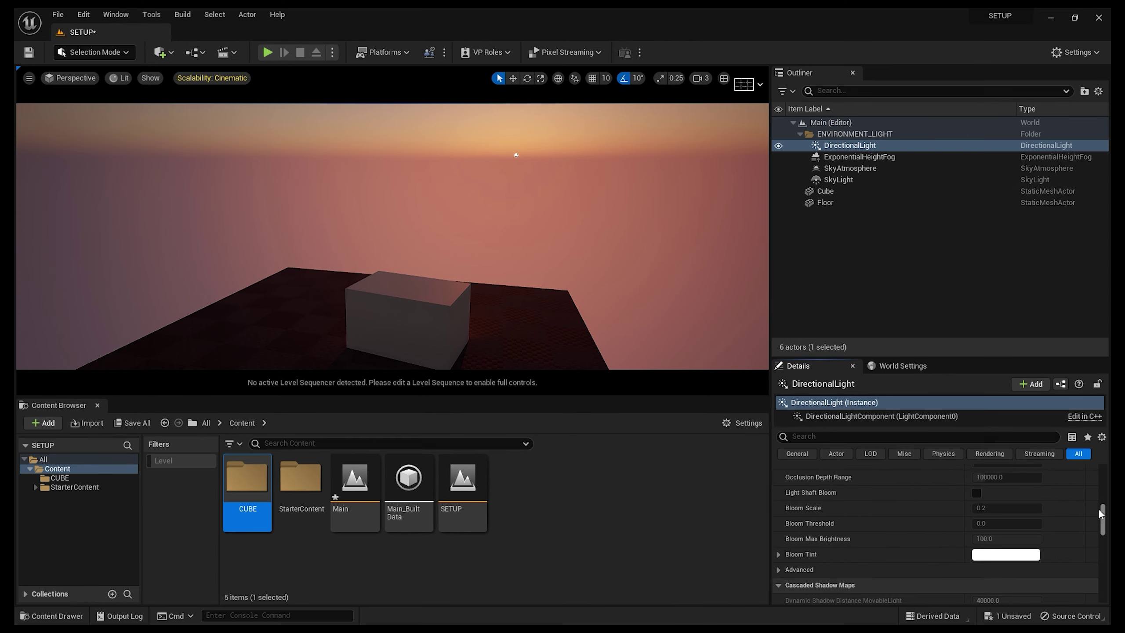
pyautogui.scroll(-3, 1119, 513)
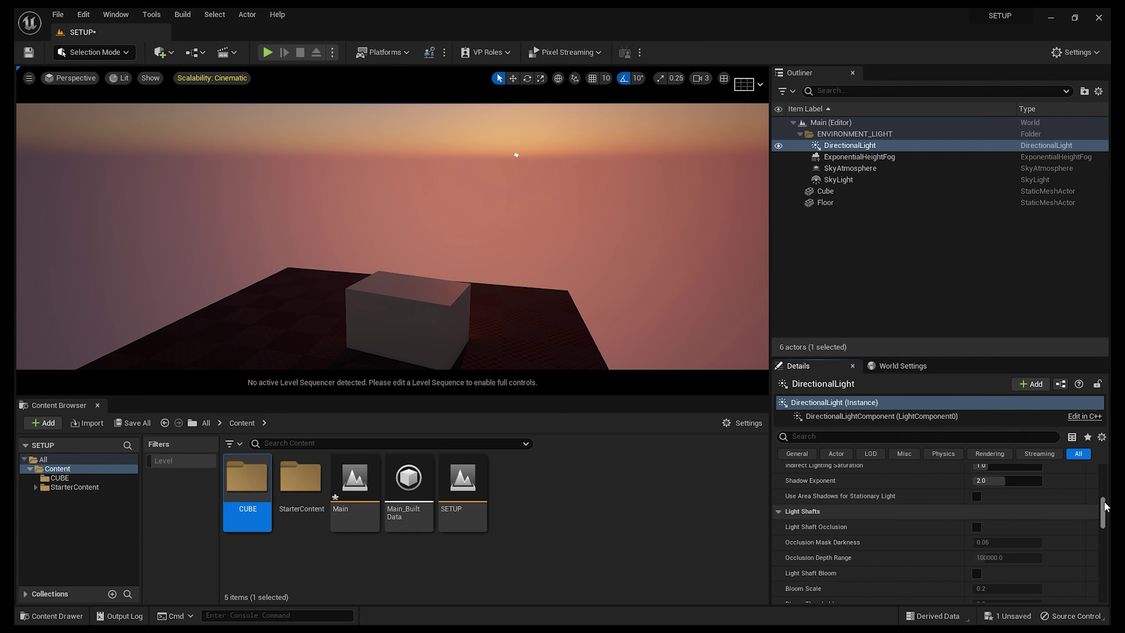
pyautogui.click(977, 573)
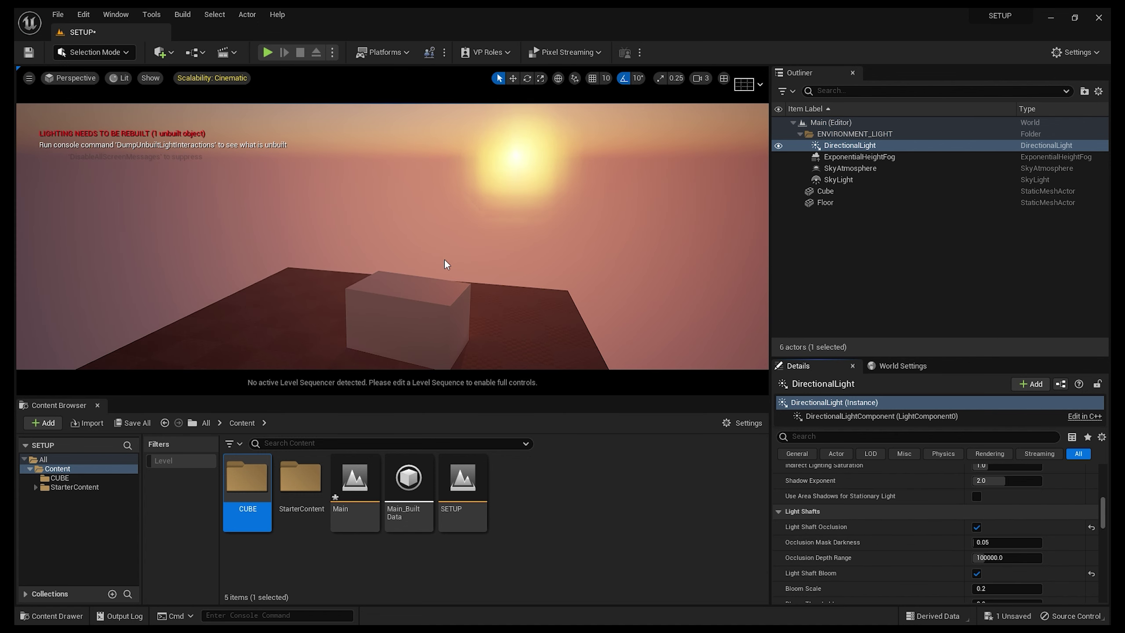
pyautogui.click(559, 275)
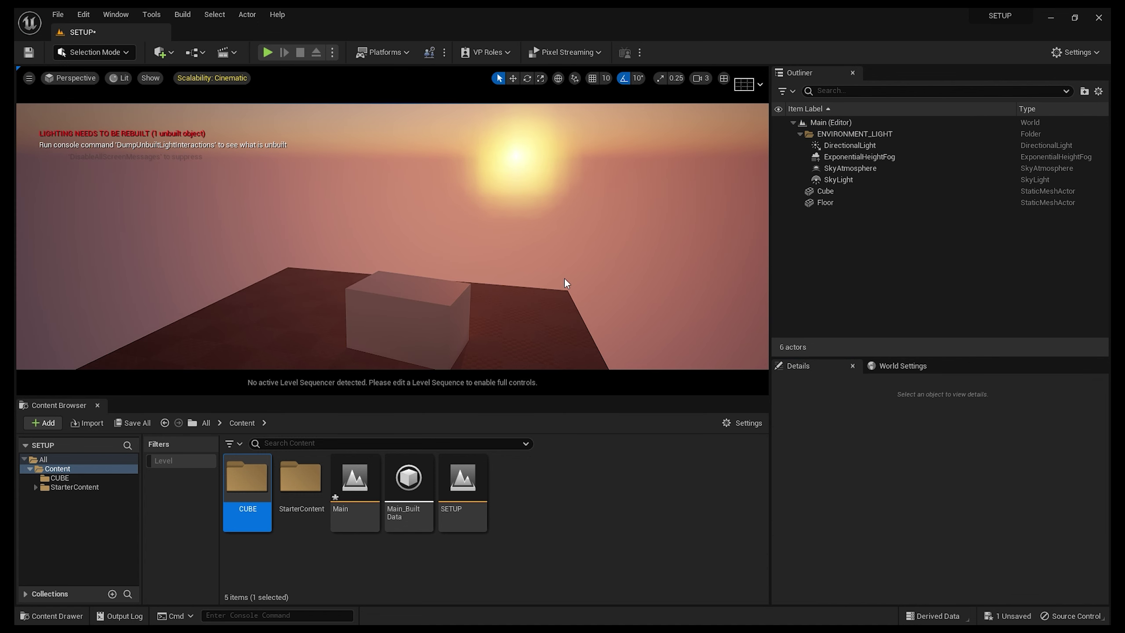
# Step: Sweep the sun around behind the cube and compare the view with the Directional Light's Light Shaft Occlusion off and on
pyautogui.moveTo(564, 278); pyautogui.dragTo(606, 225, button='right')
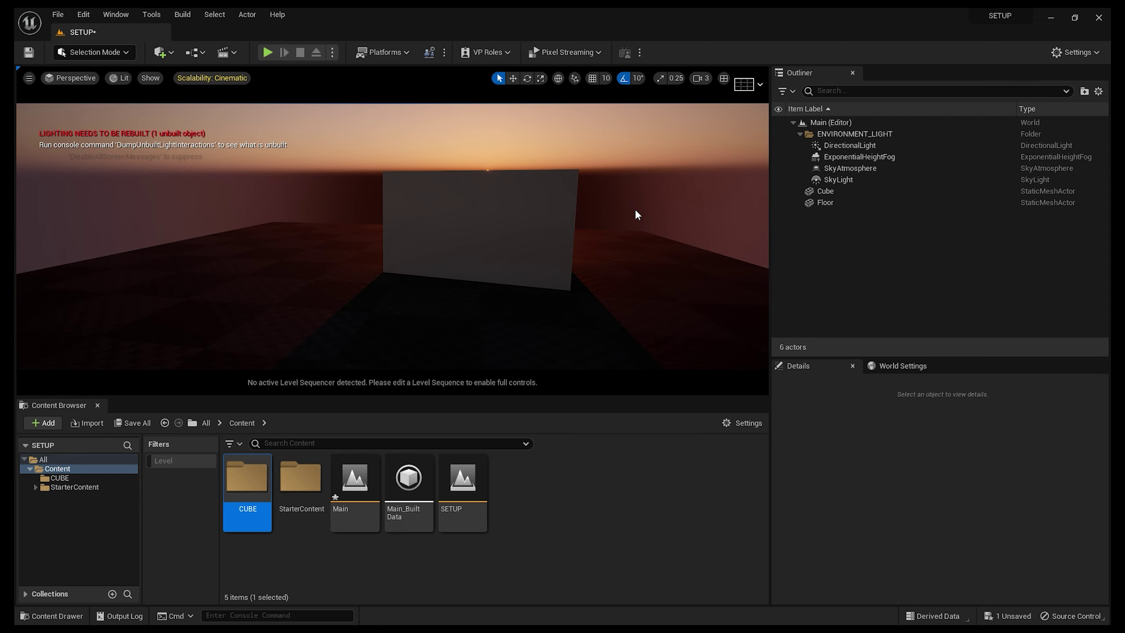
pyautogui.hotkey('ctrl', 'l')
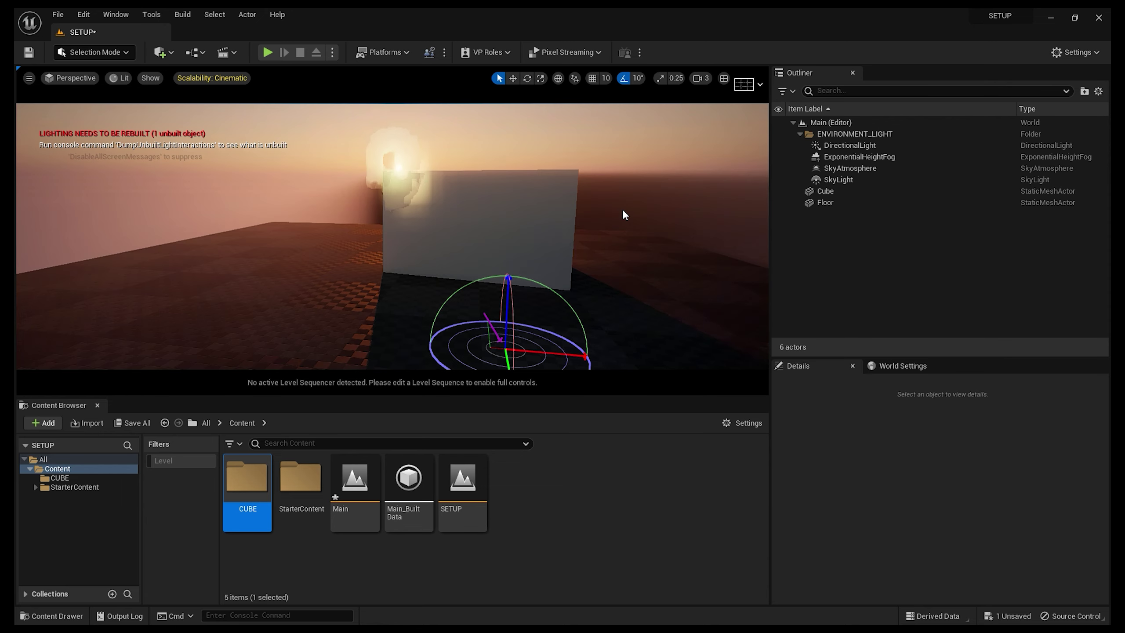
pyautogui.hotkey('ctrl', 'l')
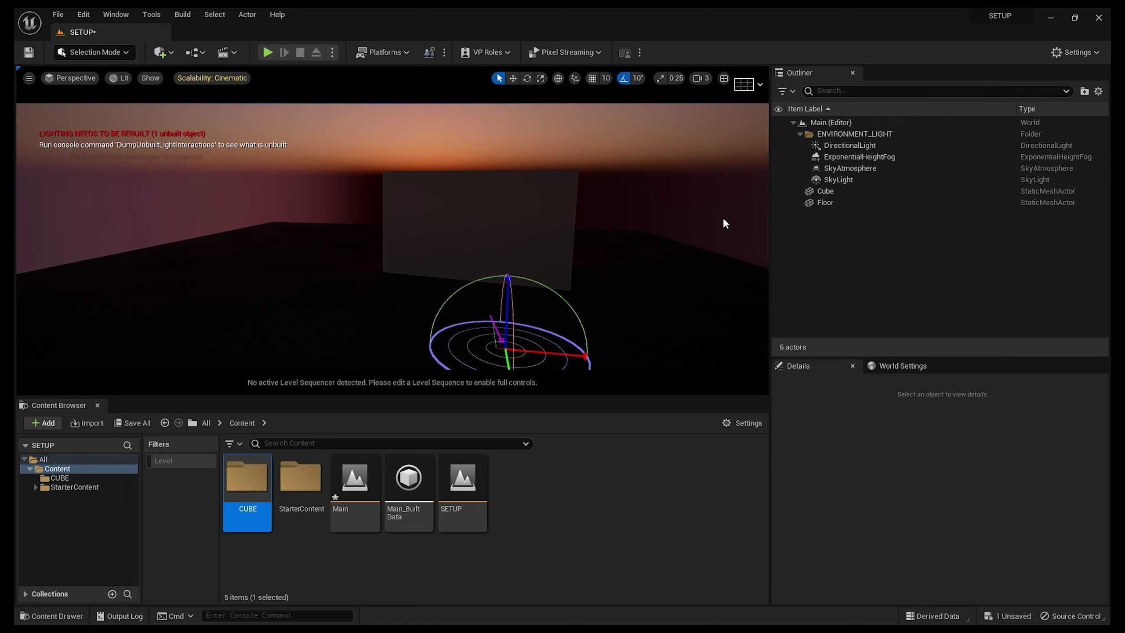
pyautogui.click(835, 145)
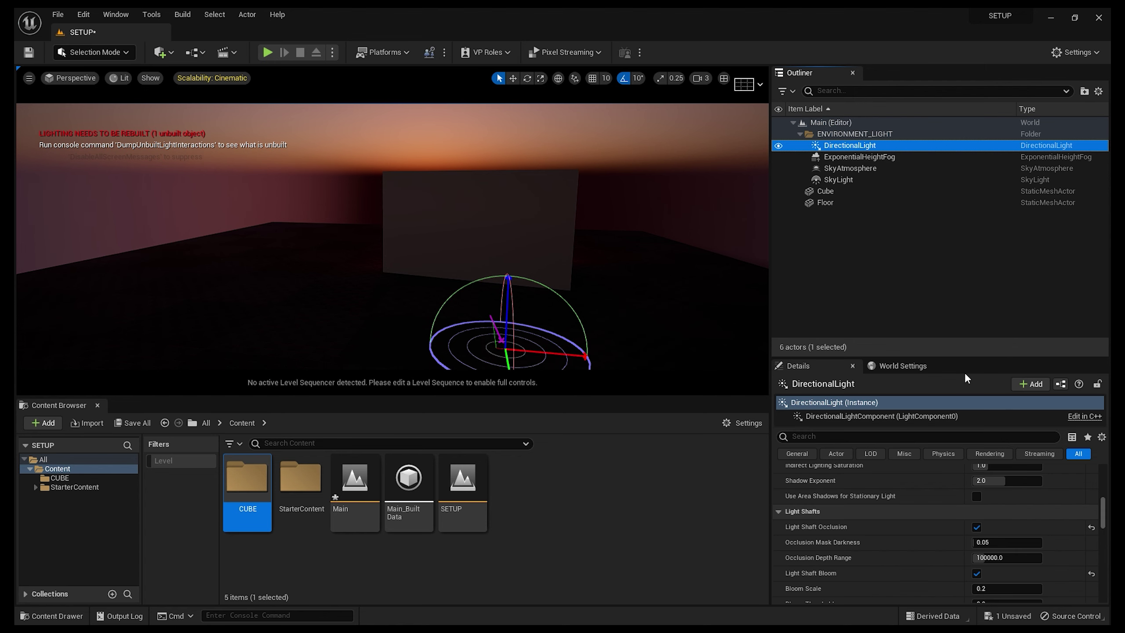
pyautogui.click(976, 527)
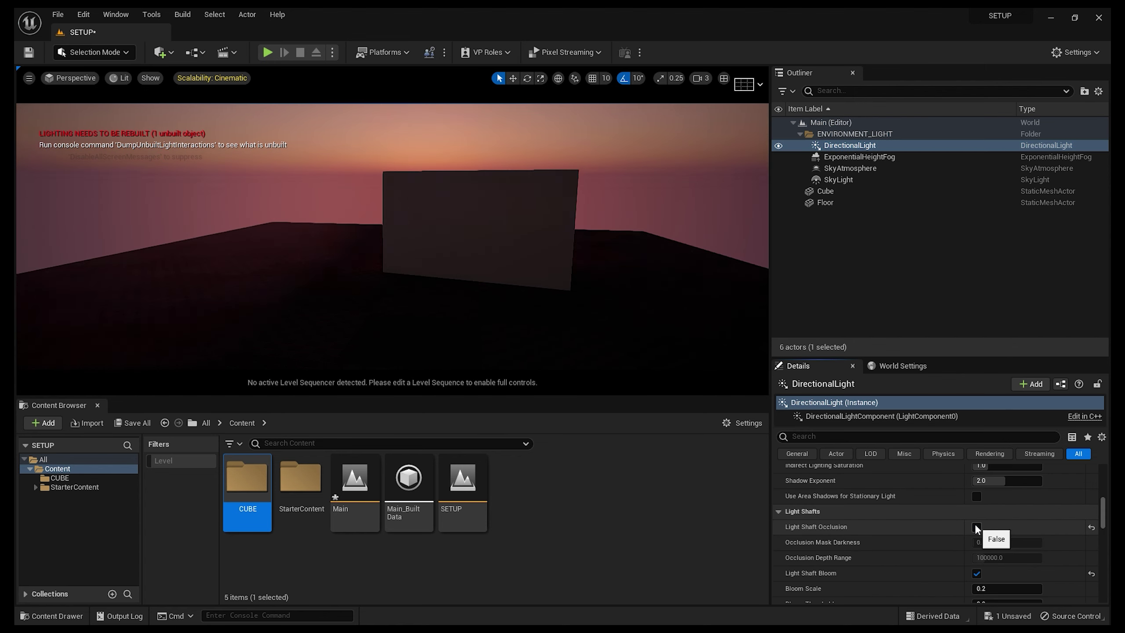
pyautogui.click(976, 526)
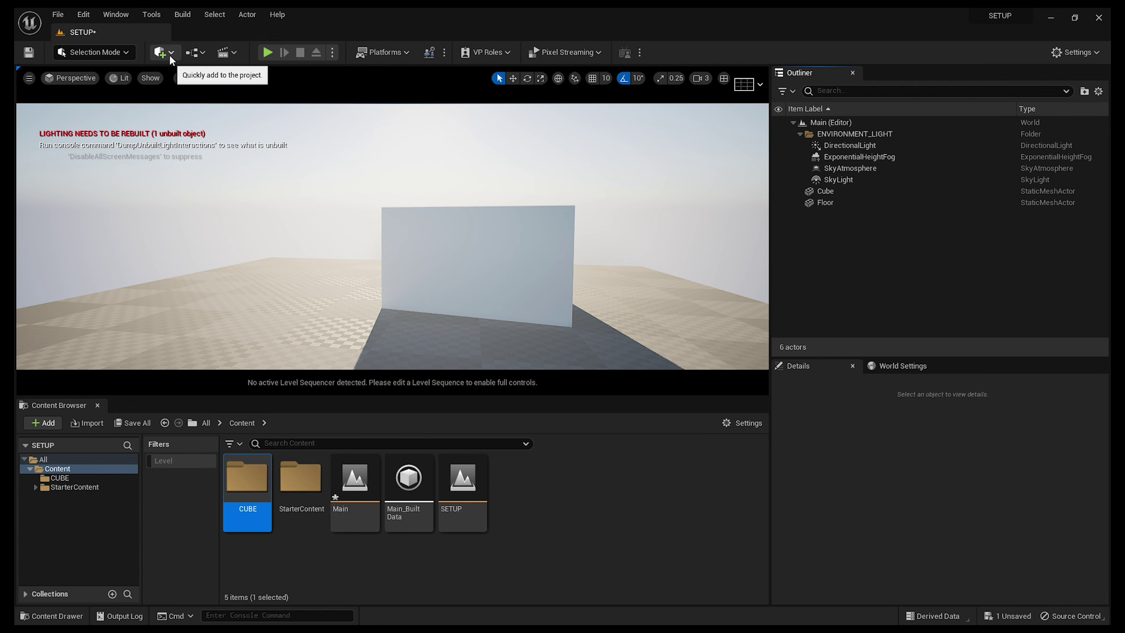
# Step: Add a Volumetric Cloud visual effect to the level
pyautogui.click(169, 55)
pyautogui.moveTo(199, 183)
pyautogui.moveTo(205, 209)
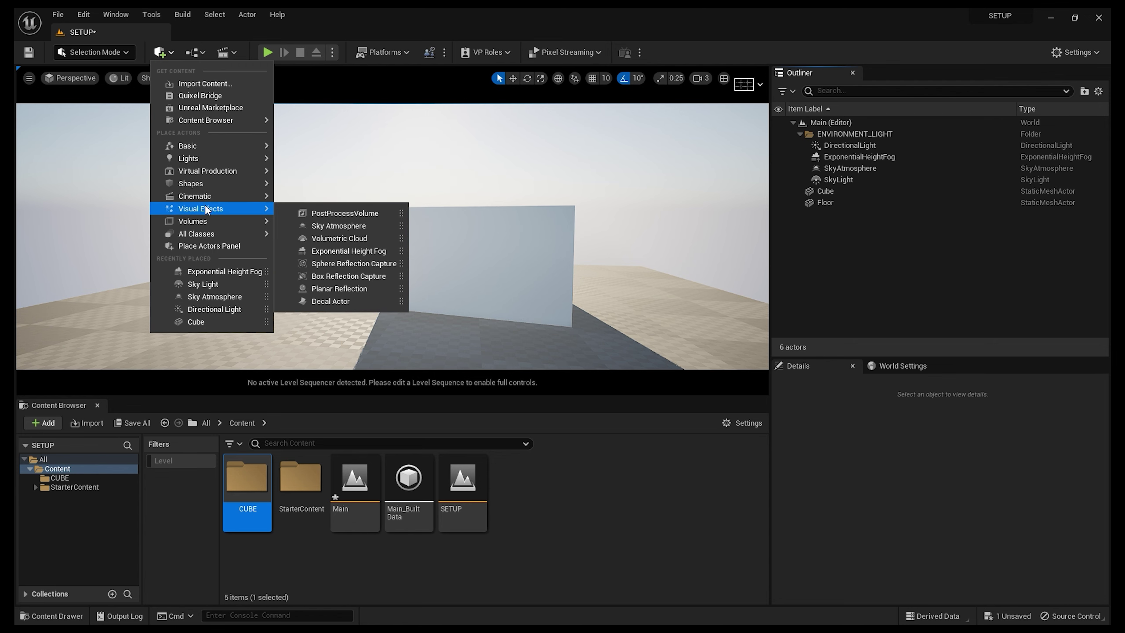
pyautogui.click(375, 237)
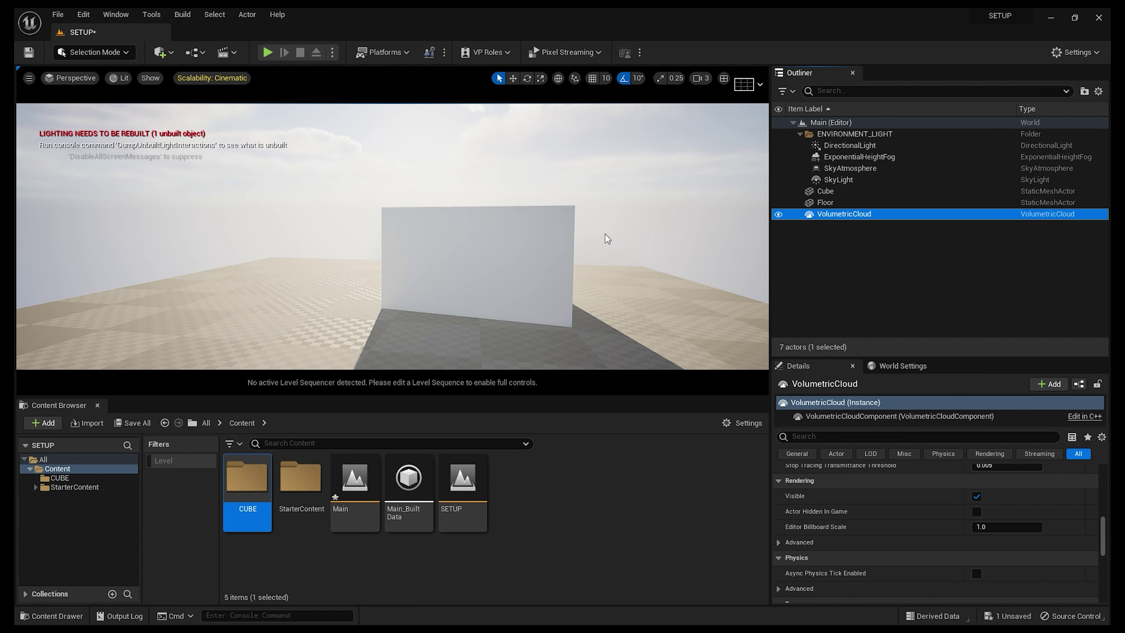
# Step: Sweep the sun through dusk and back to daylight, and place the VolumetricCloud in the ENVIRONMENT_LIGHT folder
pyautogui.moveTo(602, 239); pyautogui.dragTo(600, 241, button='right')
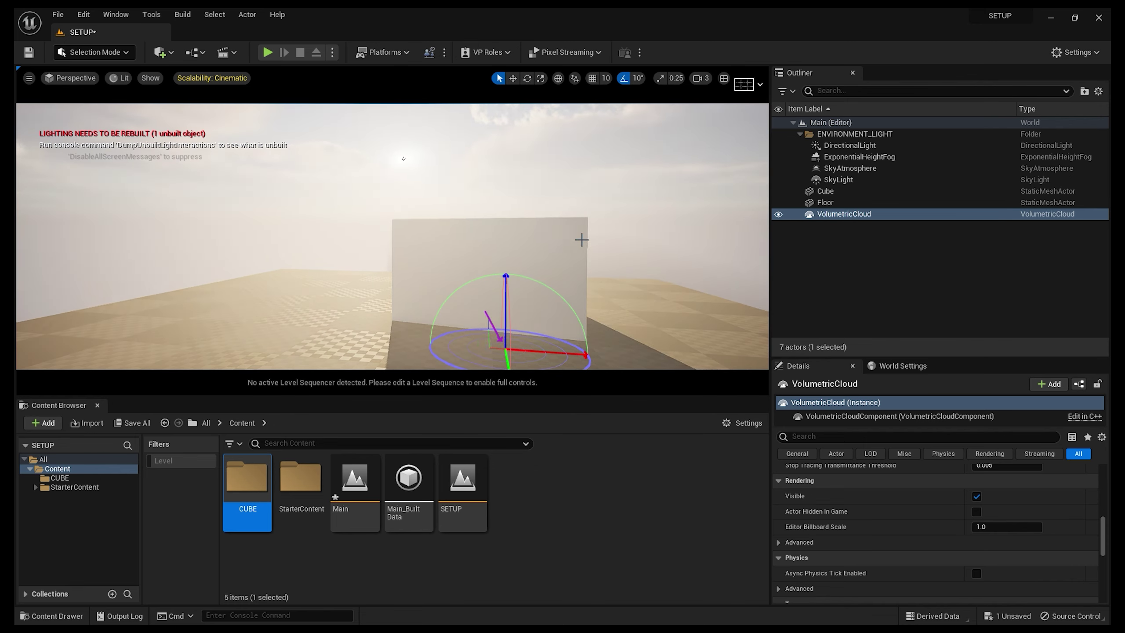
pyautogui.hotkey('ctrl', 'l')
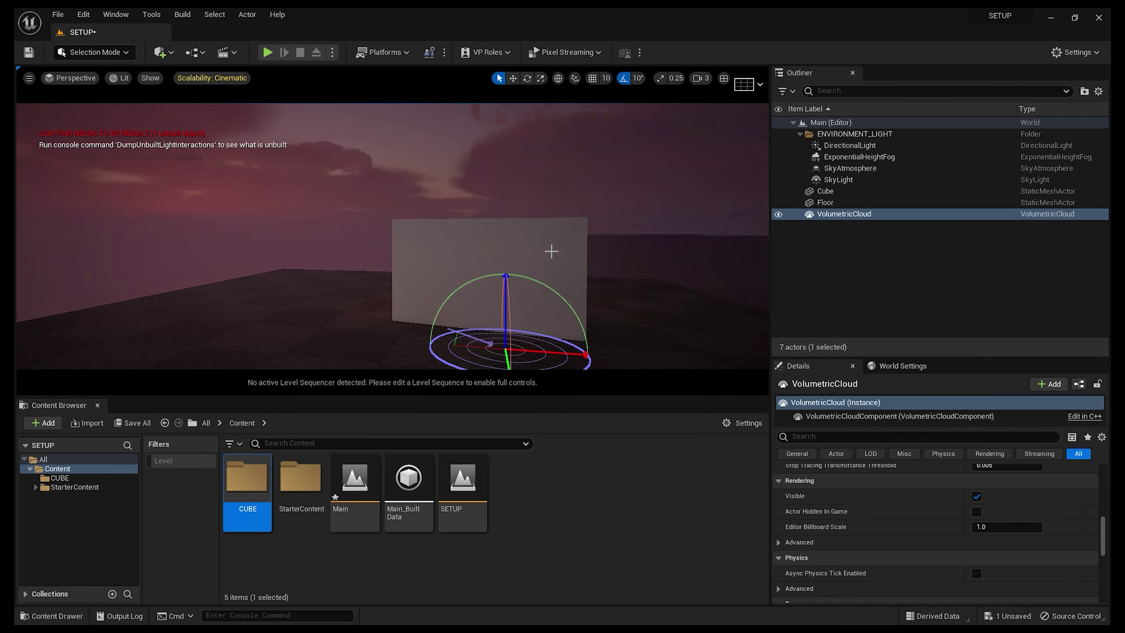
pyautogui.hotkey('ctrl', 'l')
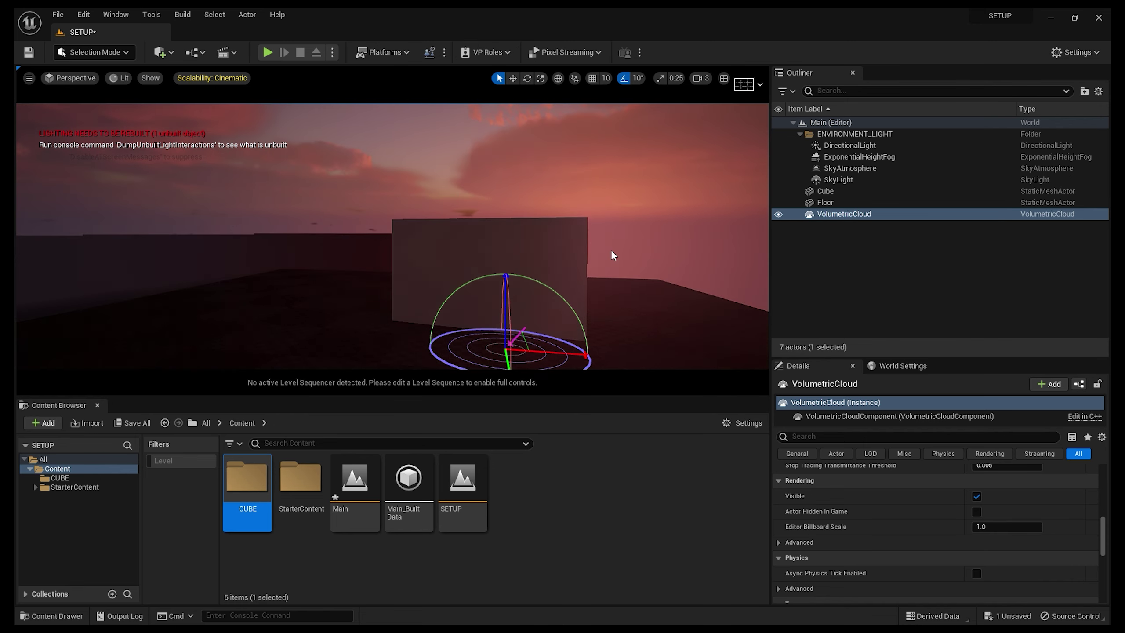
pyautogui.hotkey('ctrl', 'l')
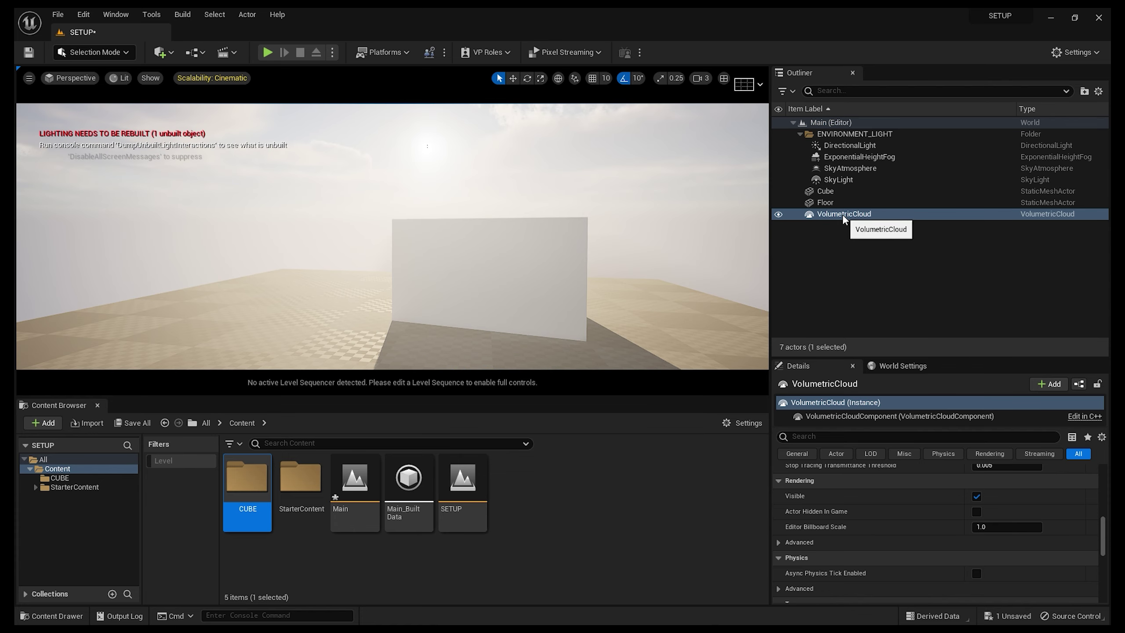
pyautogui.moveTo(841, 214); pyautogui.dragTo(845, 134)
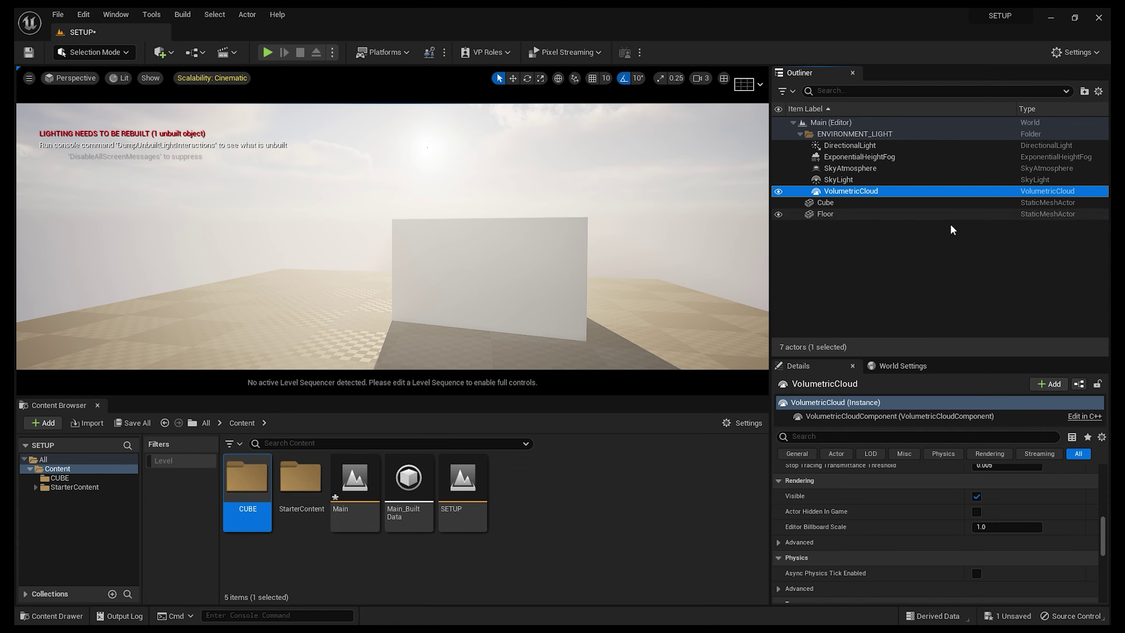
pyautogui.click(898, 251)
# Step: Toggle the ENVIRONMENT_LIGHT folder's visibility off and on, save the Main level, and clear the selection
pyautogui.click(844, 147)
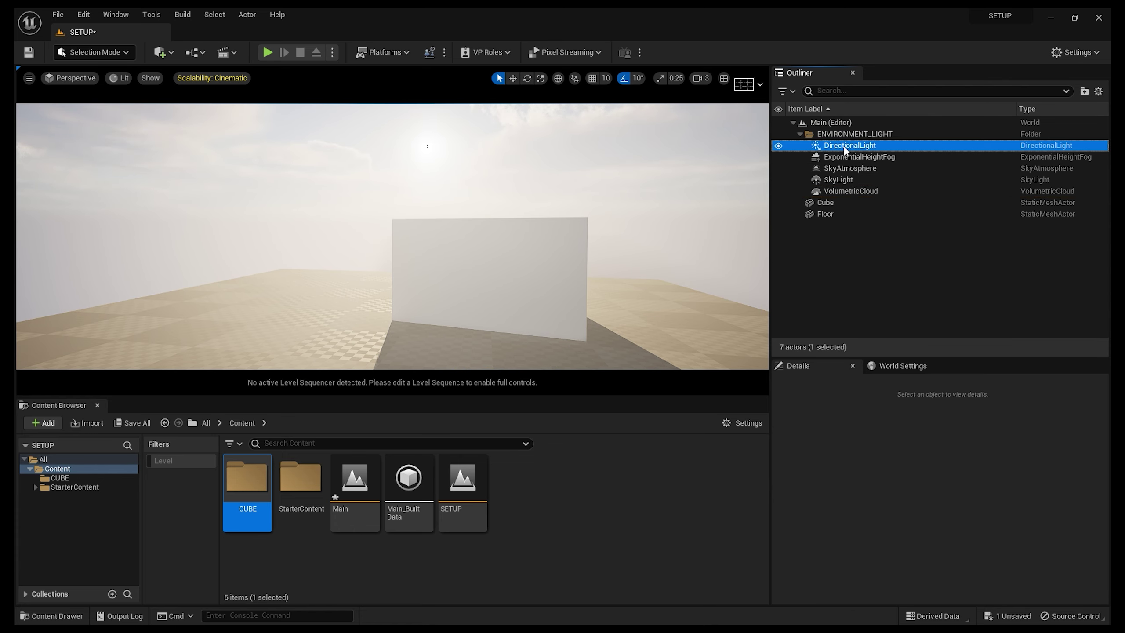
pyautogui.hotkey('ctrl', 'l')
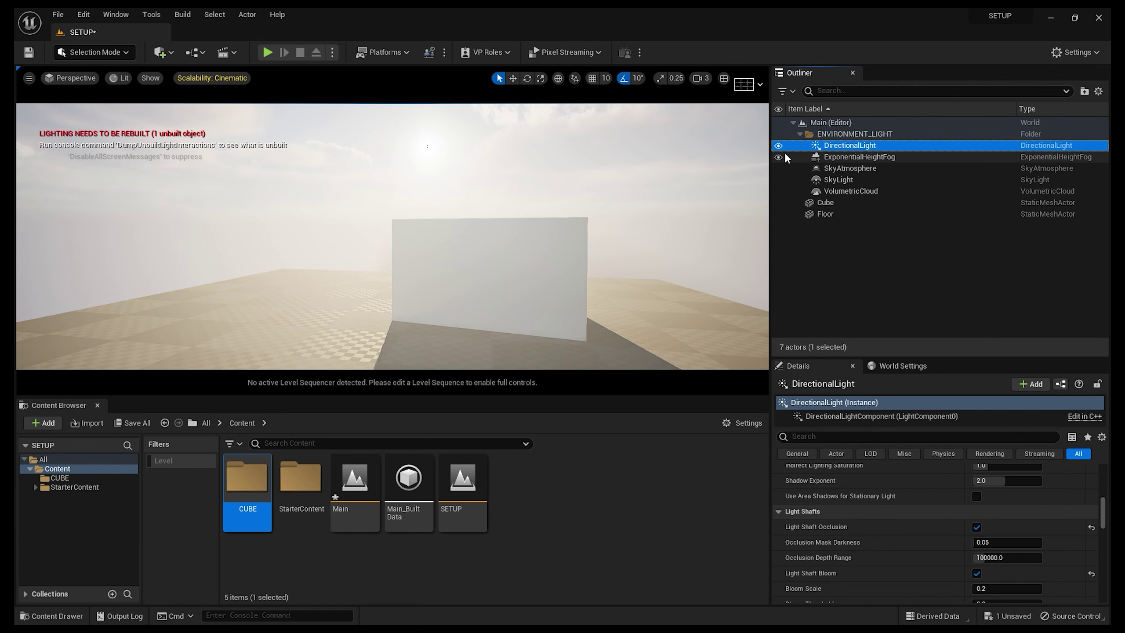
pyautogui.click(779, 134)
pyautogui.click(779, 135)
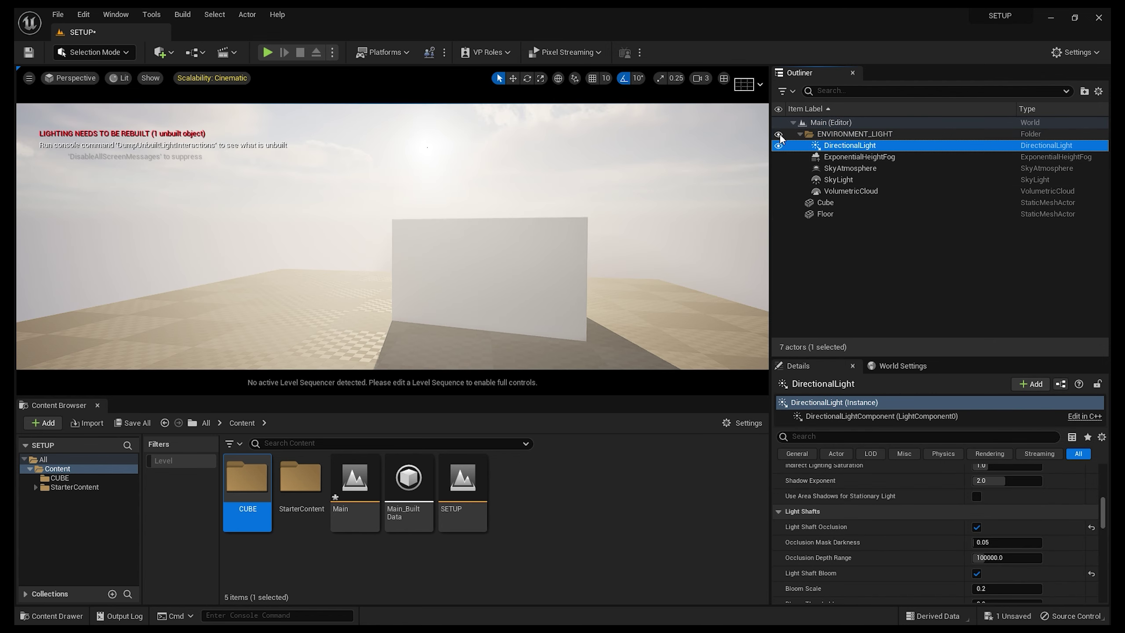
pyautogui.click(882, 246)
pyautogui.hotkey('ctrl', 's')
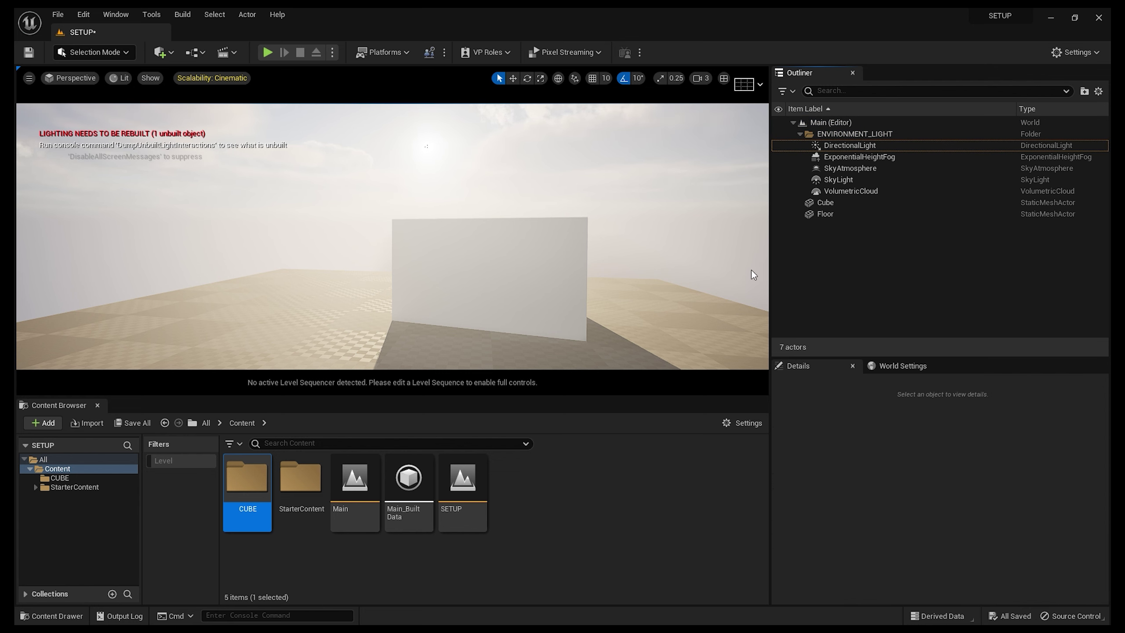
pyautogui.click(596, 508)
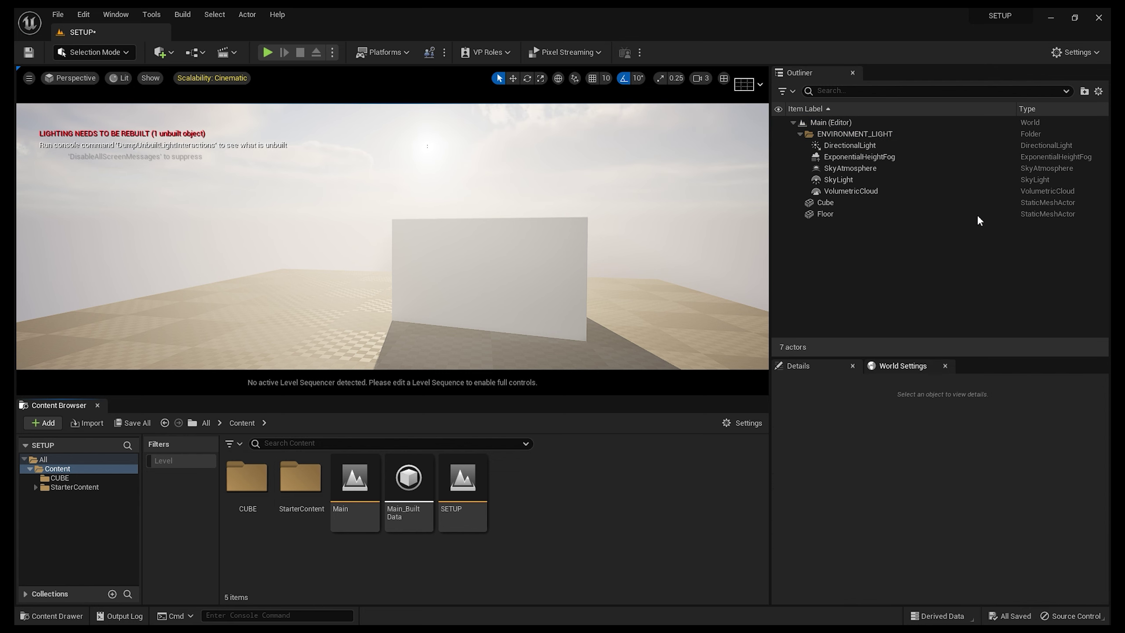
# Step: Minimize the Unreal Editor and open the Epic Games Launcher from the desktop
pyautogui.click(1054, 19)
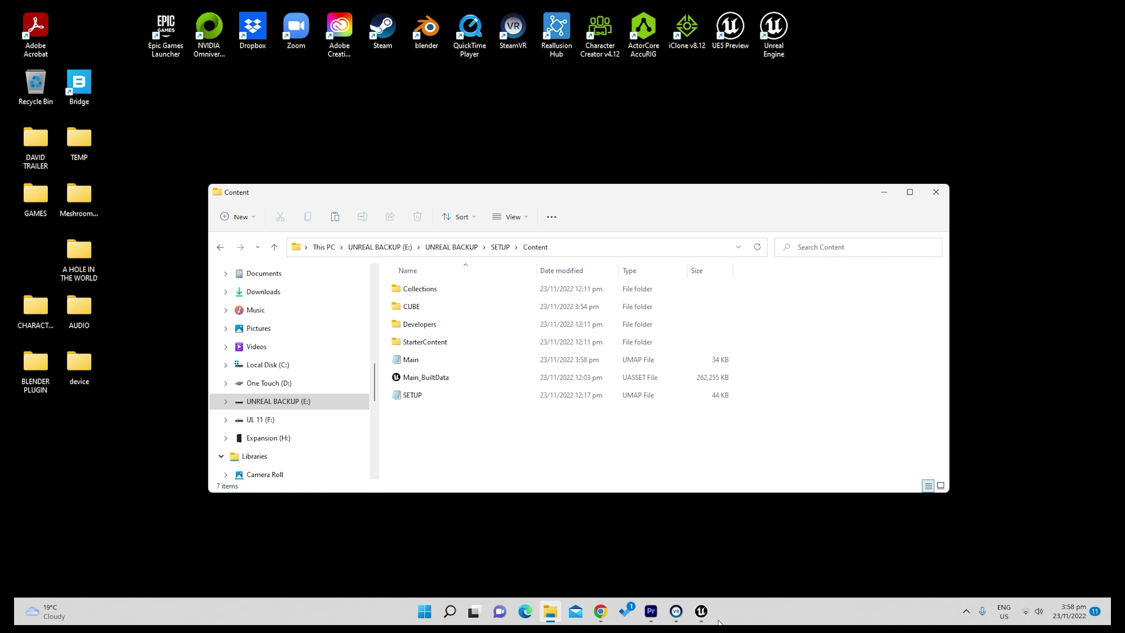
pyautogui.doubleClick(165, 27)
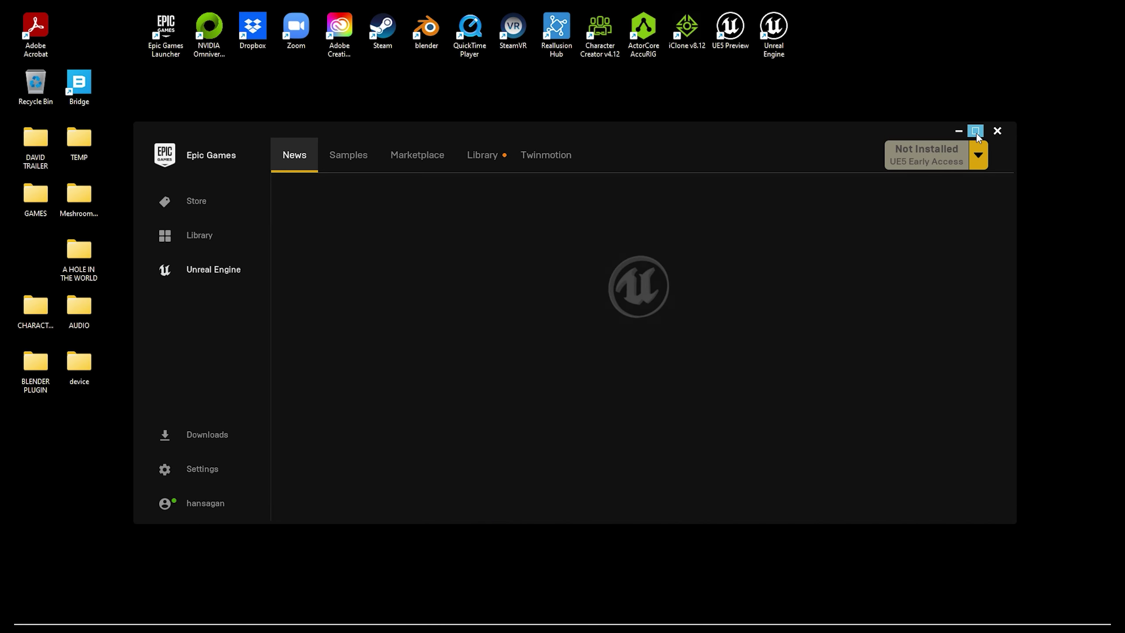
# Step: Browse the Marketplace's free Epic Games content and open the Twinmotion Decoration Pack 1 product page
pyautogui.doubleClick(426, 161)
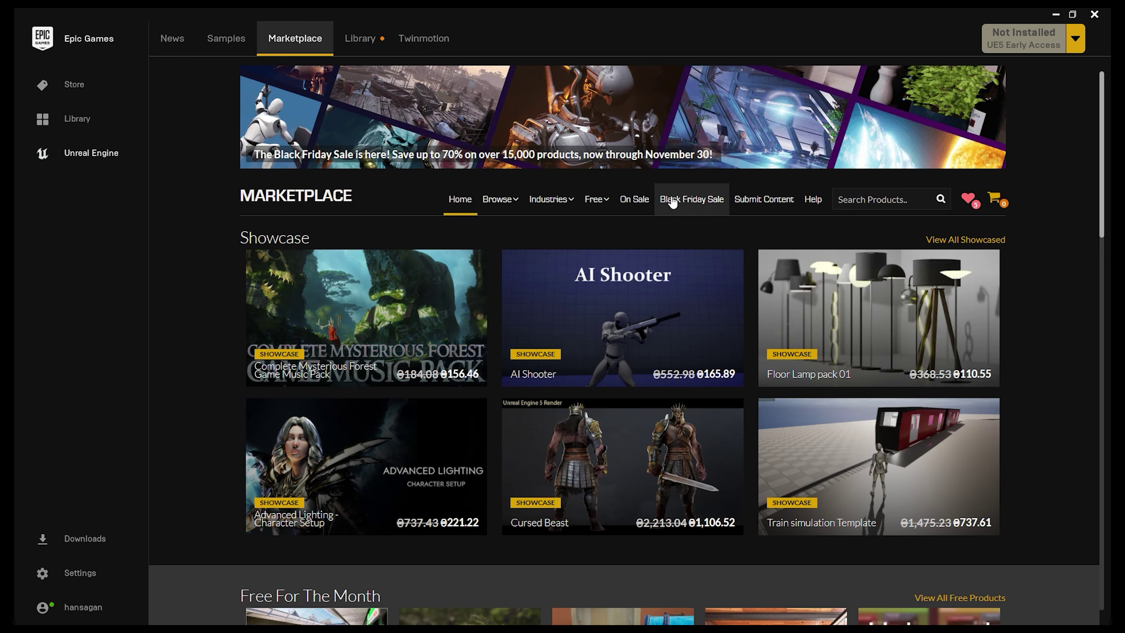
pyautogui.click(595, 199)
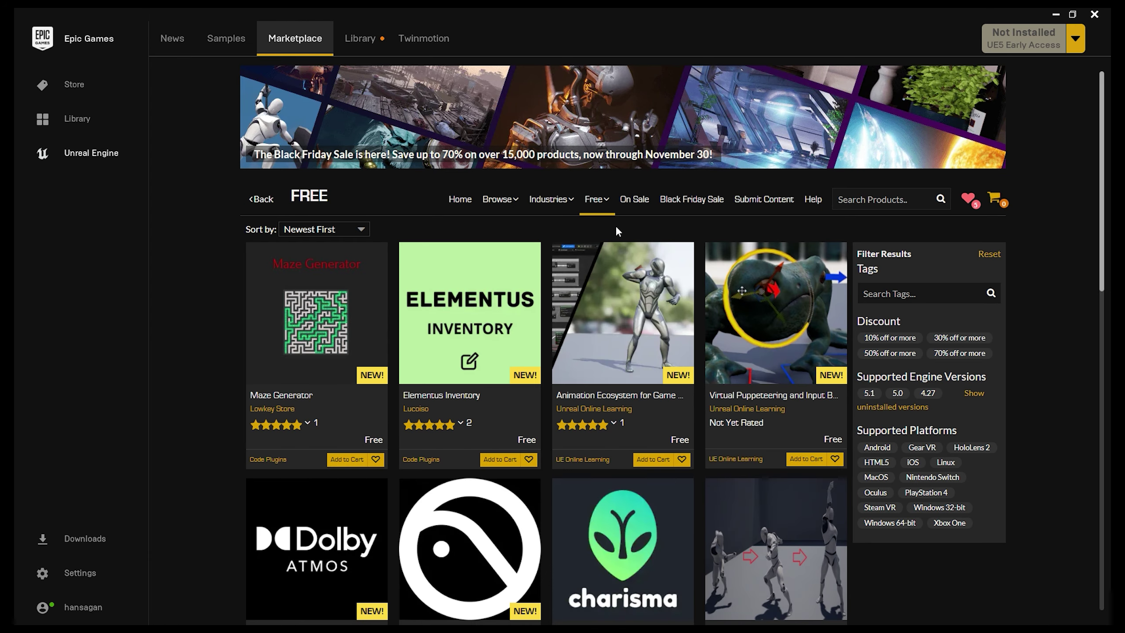
pyautogui.moveTo(597, 202)
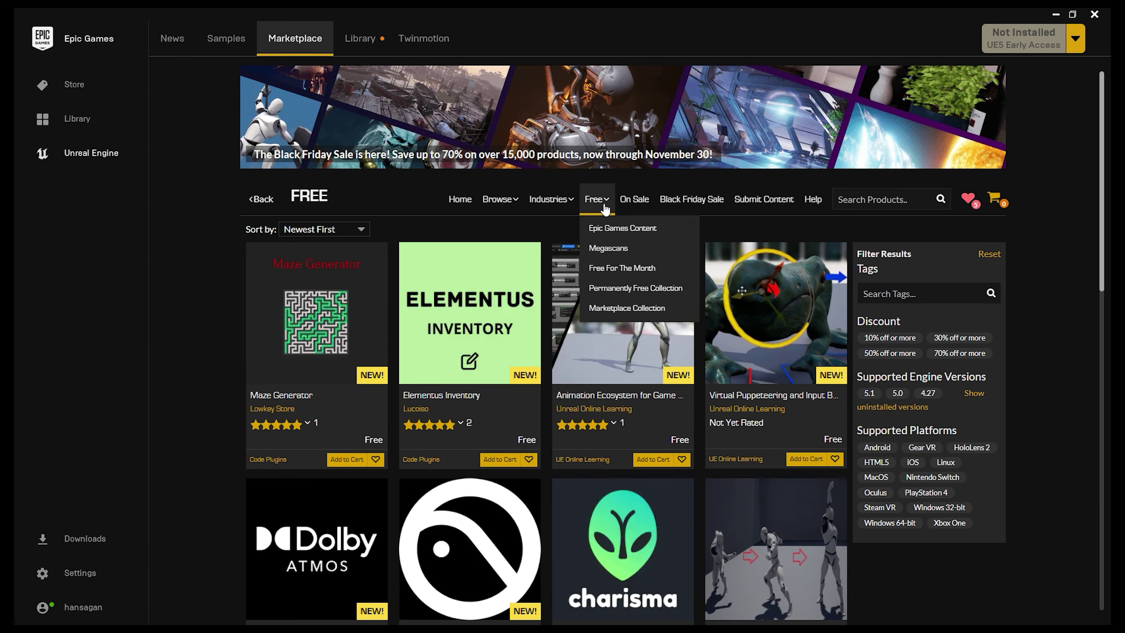
pyautogui.click(614, 229)
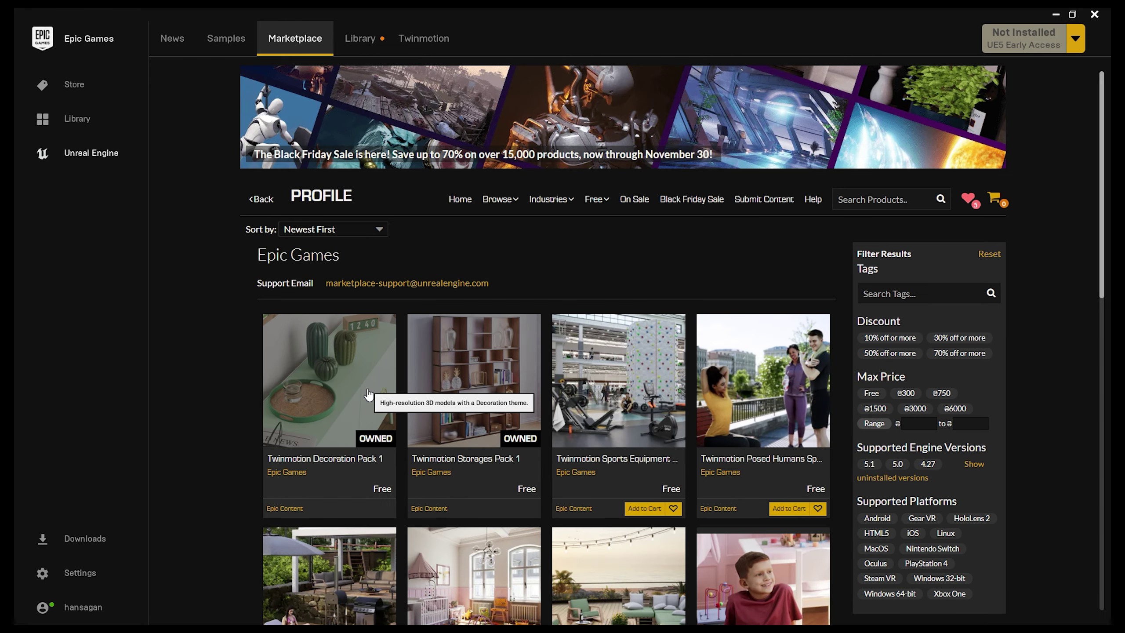
pyautogui.click(327, 394)
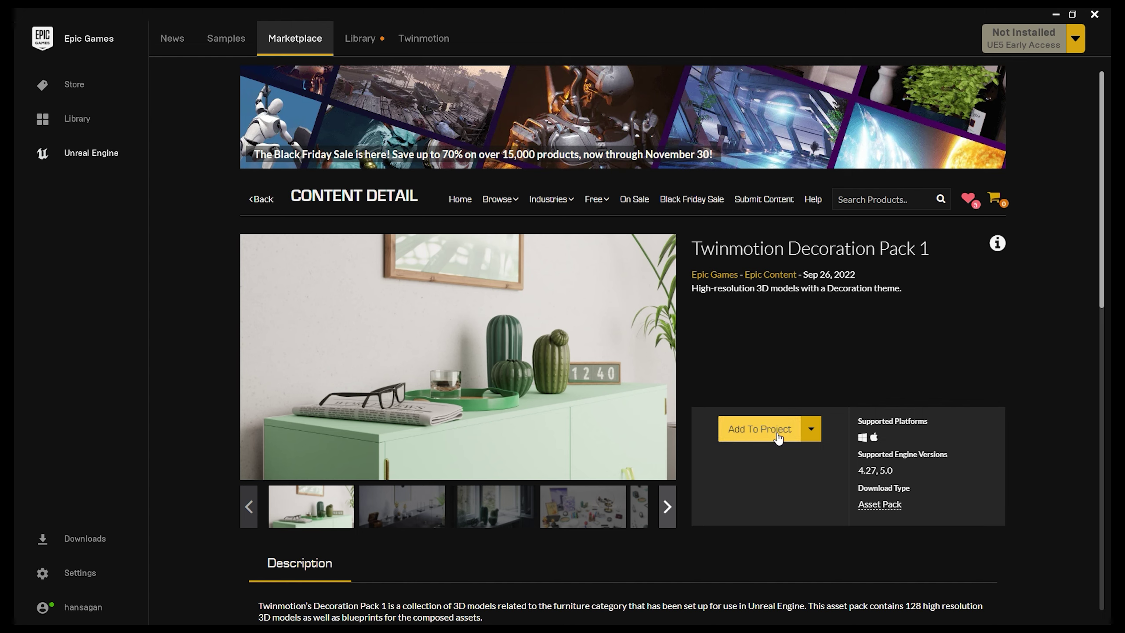
# Step: Show all projects and add Twinmotion Decoration Pack 1 to the SETUP project, using version 5.0 of the asset pack
pyautogui.click(778, 438)
pyautogui.moveTo(733, 357); pyautogui.dragTo(757, 246)
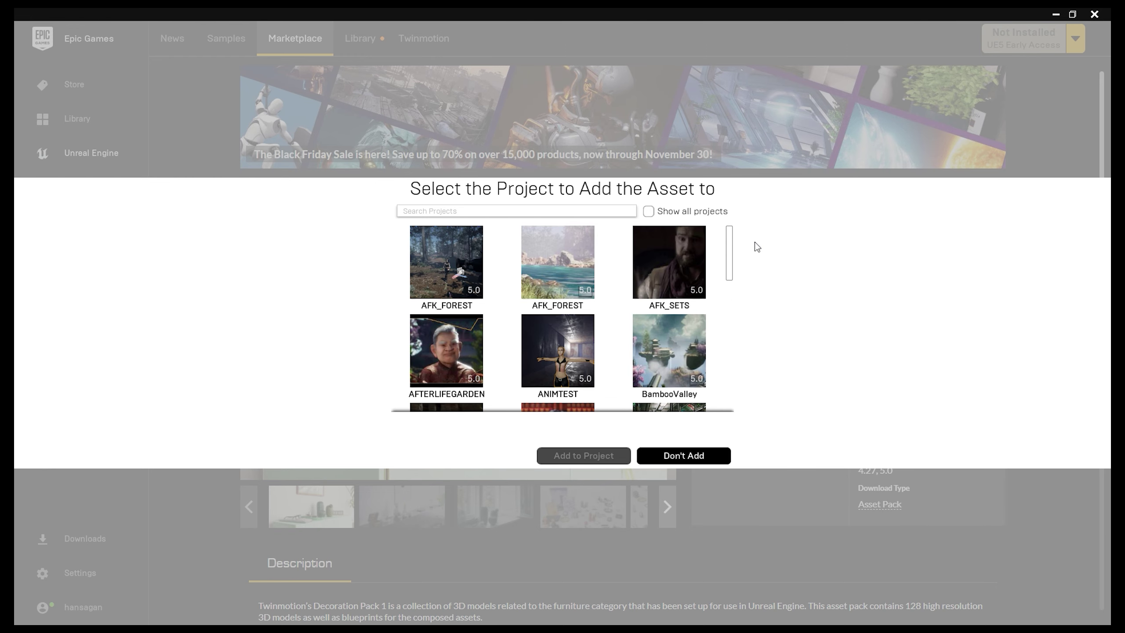
pyautogui.click(649, 212)
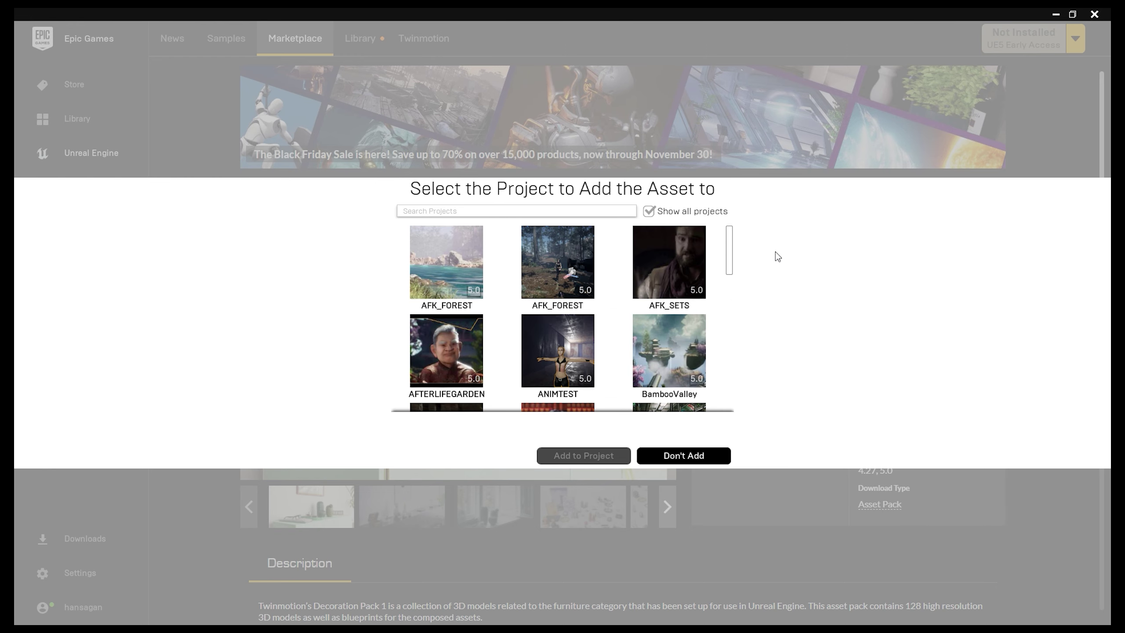
pyautogui.moveTo(733, 261); pyautogui.dragTo(728, 343)
pyautogui.click(685, 323)
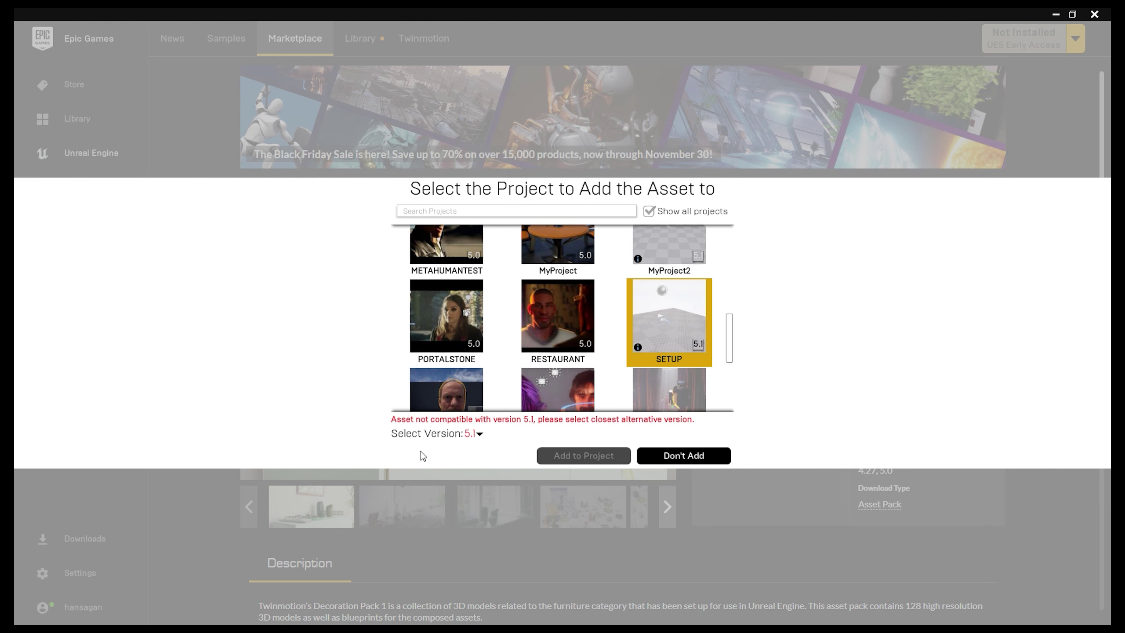
pyautogui.click(476, 436)
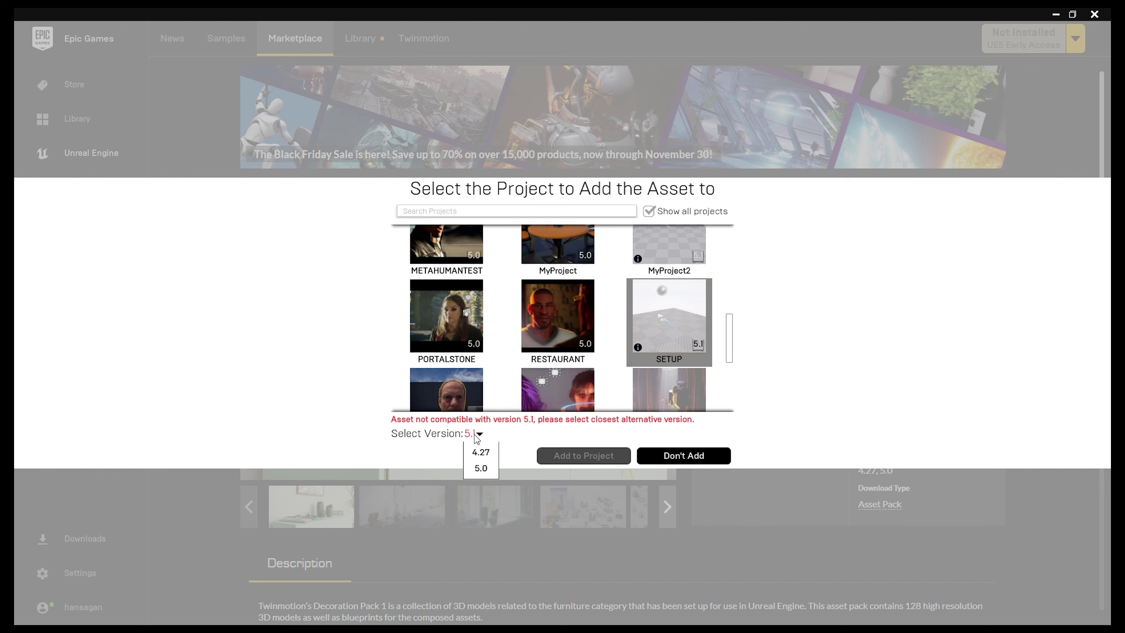
pyautogui.click(474, 469)
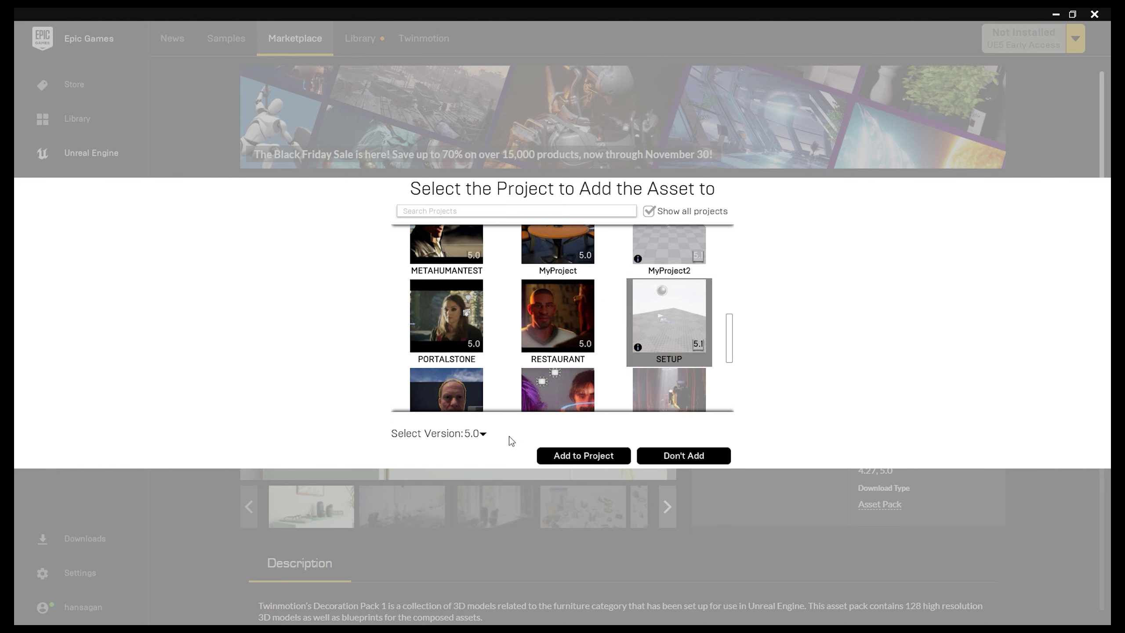
pyautogui.click(597, 455)
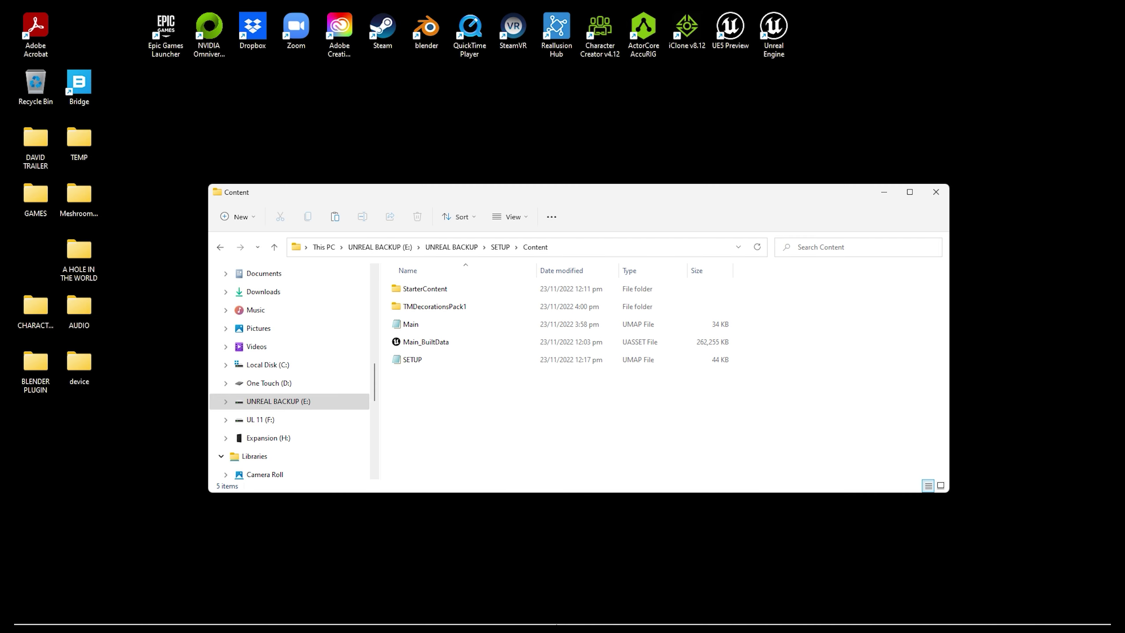
# Step: Switch to the SETUP project in the Unreal Editor and browse TMDecorationsPack1 down to the Decorations/meshes/Books/Book02 folder
pyautogui.click(688, 617)
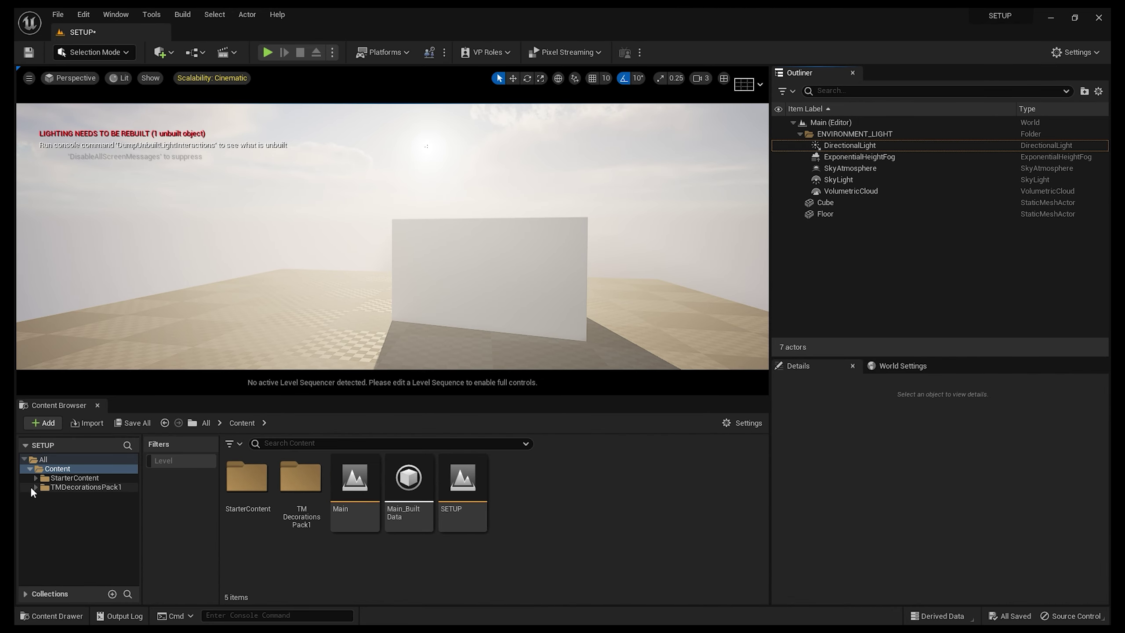
pyautogui.click(67, 487)
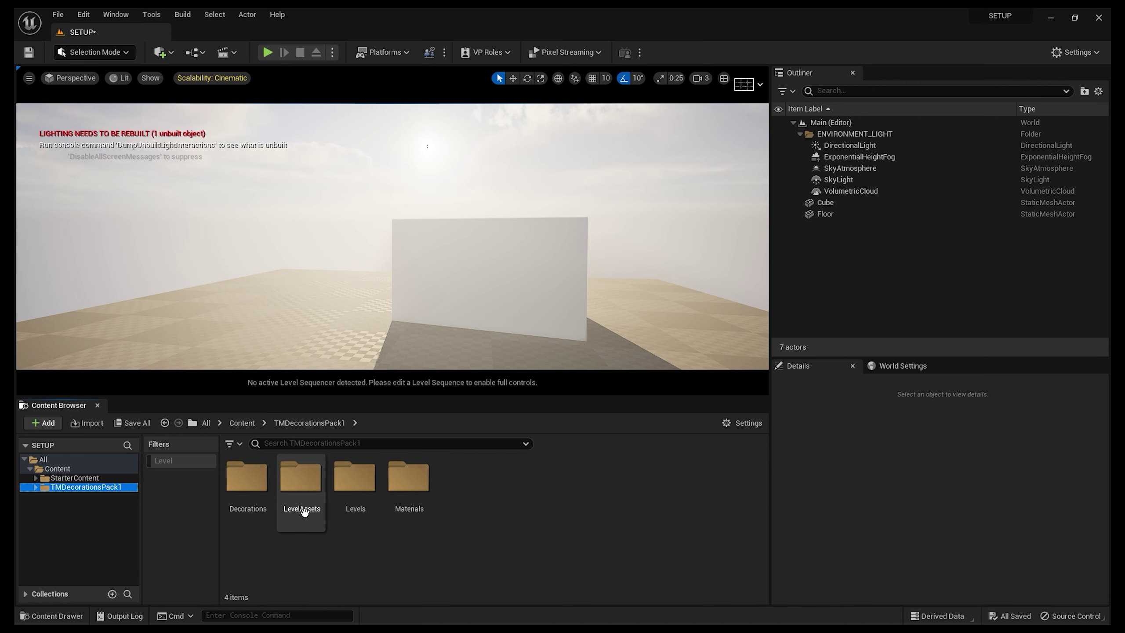
pyautogui.doubleClick(247, 479)
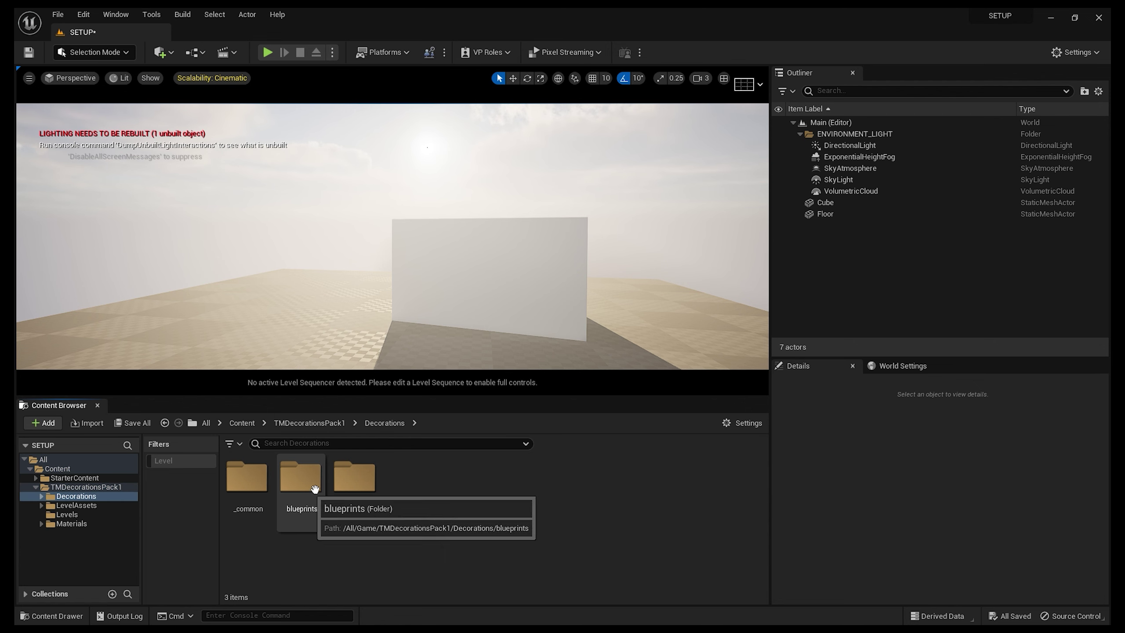
pyautogui.doubleClick(354, 478)
pyautogui.doubleClick(250, 478)
pyautogui.doubleClick(303, 485)
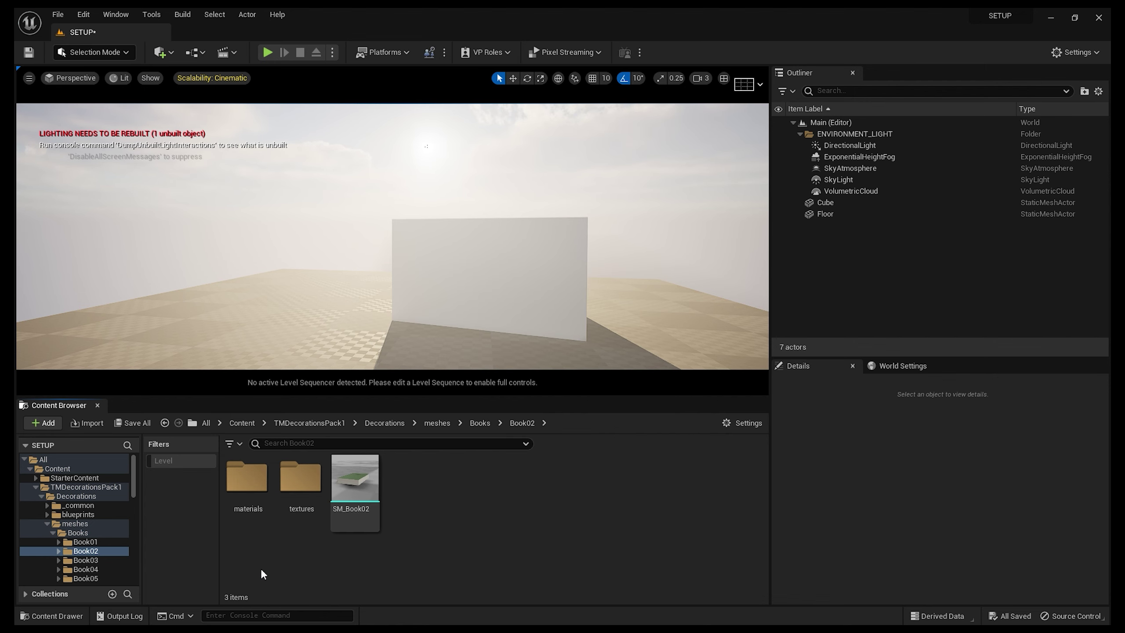
# Step: Filter the TMDecorationsPack1 folder's contents to show only Static Mesh assets
pyautogui.click(111, 486)
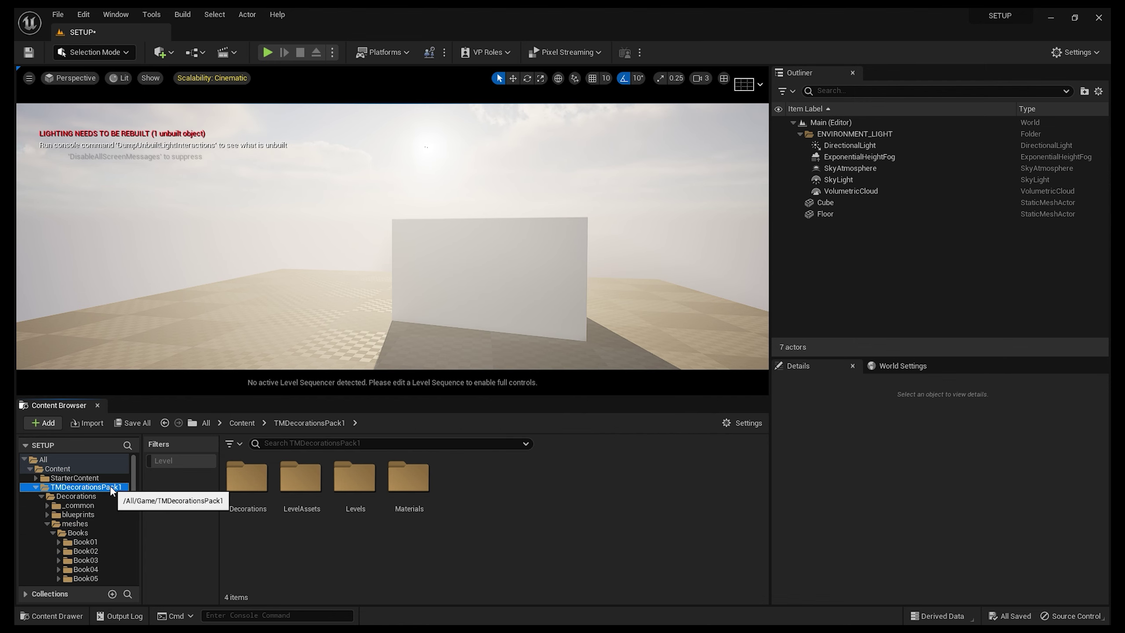
pyautogui.click(230, 443)
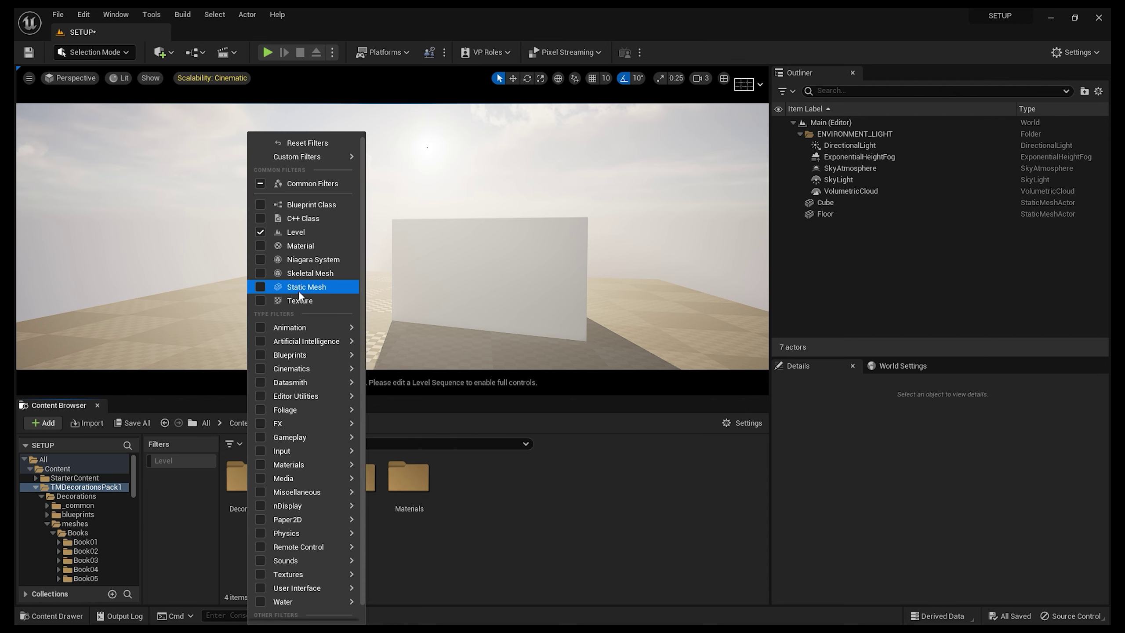
pyautogui.click(263, 285)
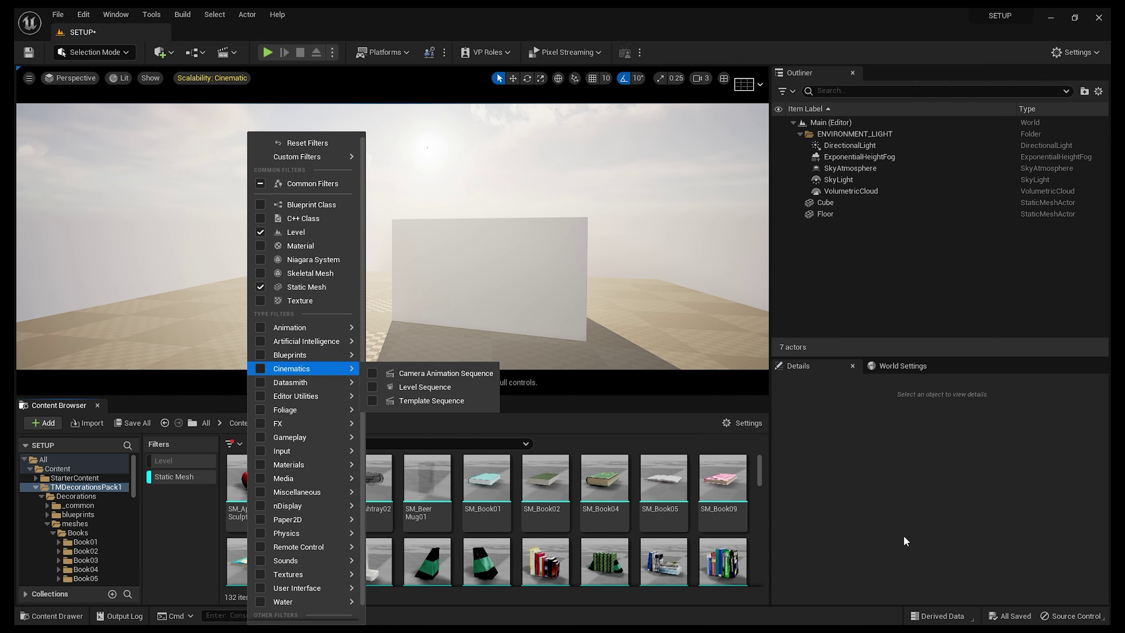
pyautogui.click(645, 446)
# Step: Place the SM_CactusSculpture01 mesh on the floor beside the cube
pyautogui.moveTo(761, 476)
pyautogui.mouseDown()
pyautogui.moveTo(754, 522)
pyautogui.moveTo(765, 486)
pyautogui.mouseUp()
pyautogui.click(487, 527)
pyautogui.moveTo(451, 432); pyautogui.dragTo(327, 337)
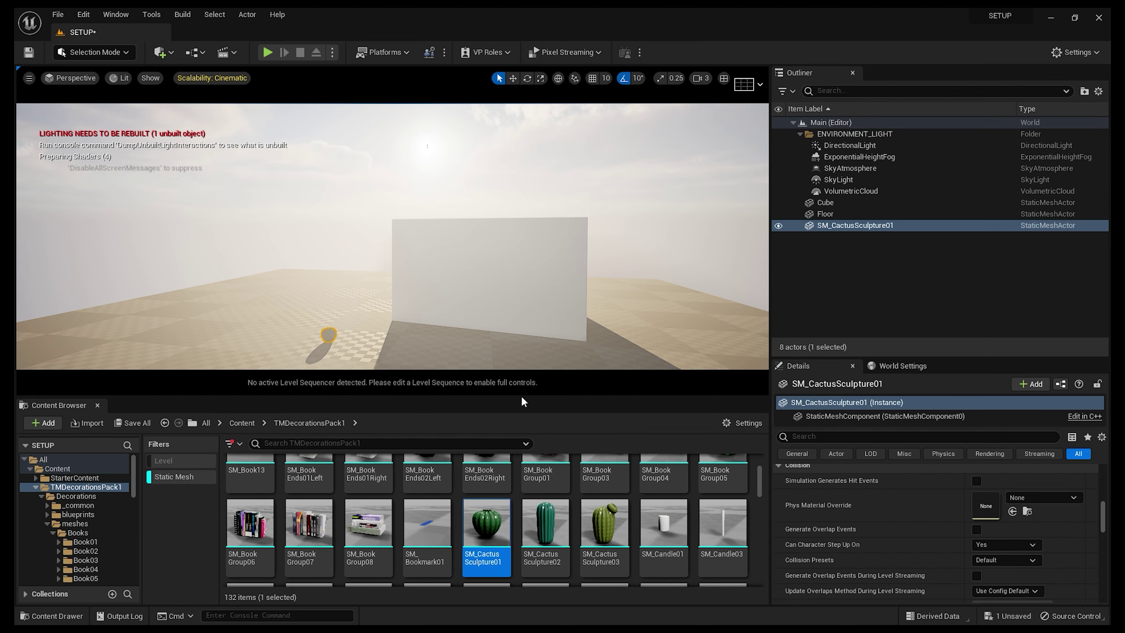
# Step: Turn the Static Mesh filter off and back on, and look through the pack's meshes
pyautogui.click(163, 476)
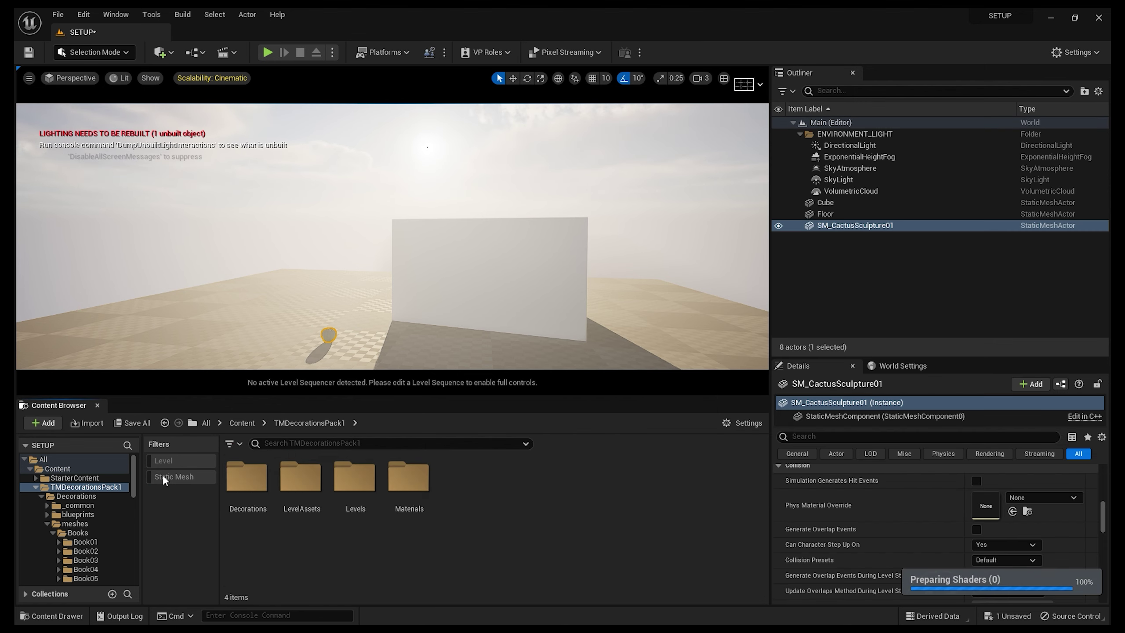
pyautogui.click(163, 476)
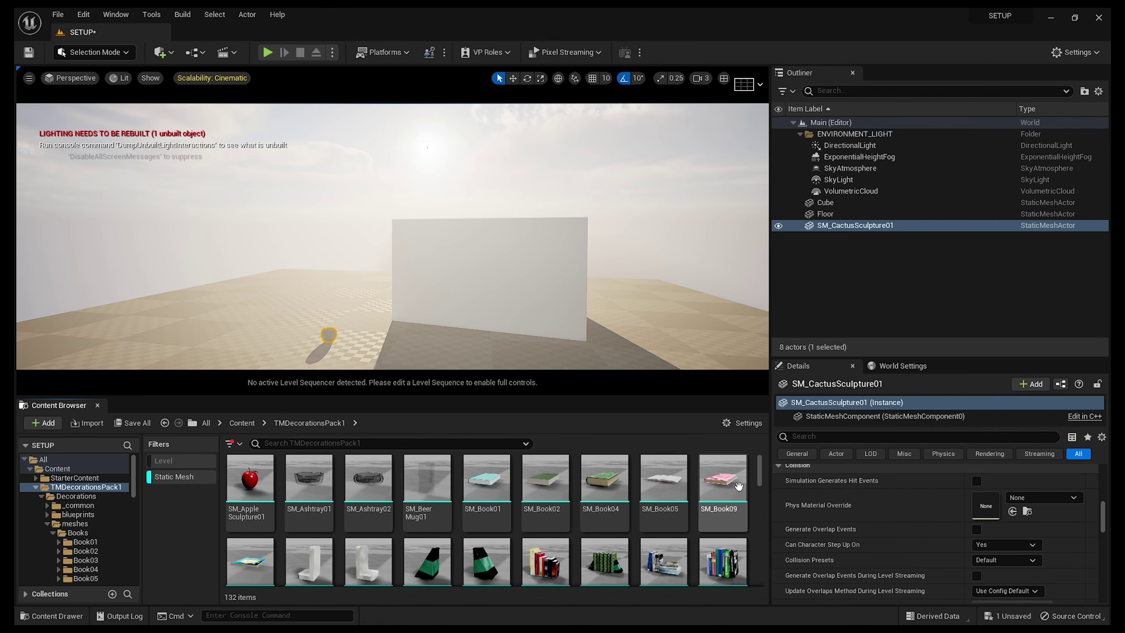
pyautogui.scroll(-3, 742, 485)
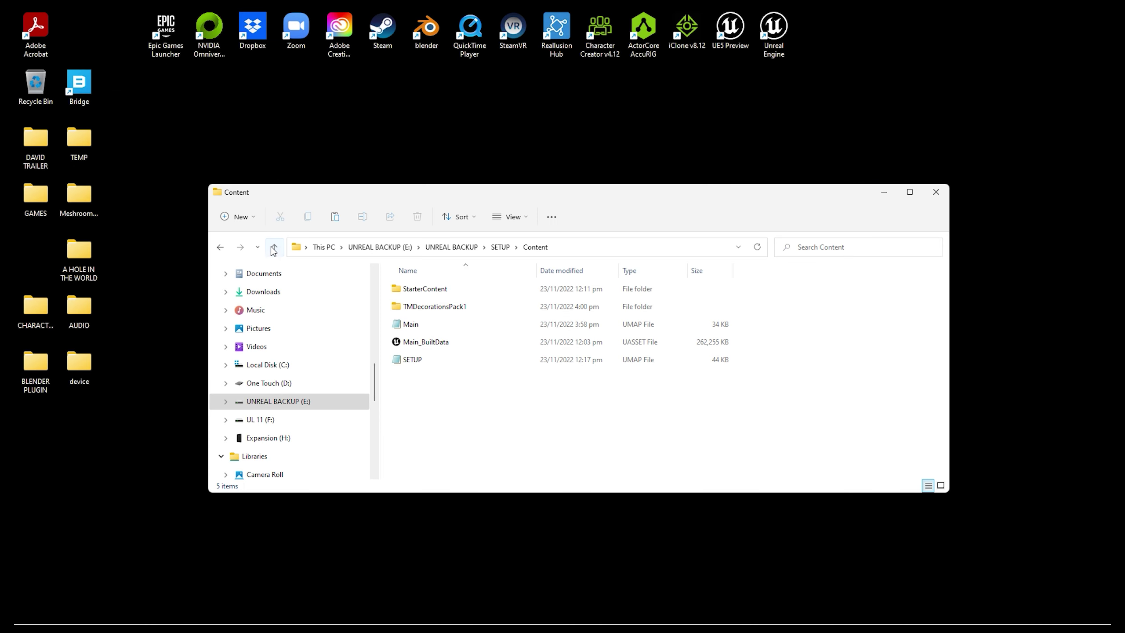
# Step: Check the disk size of the TMDecorationsPack1 folder in File Explorer, then close its properties and minimize the window
pyautogui.click(274, 248)
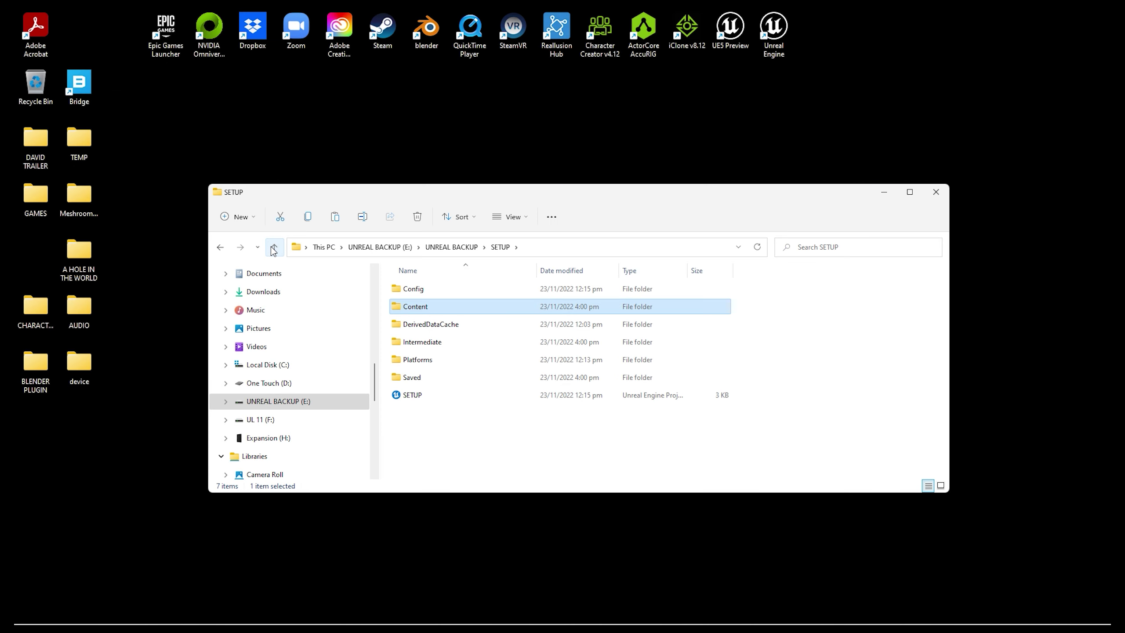
pyautogui.doubleClick(400, 309)
pyautogui.rightClick(396, 311)
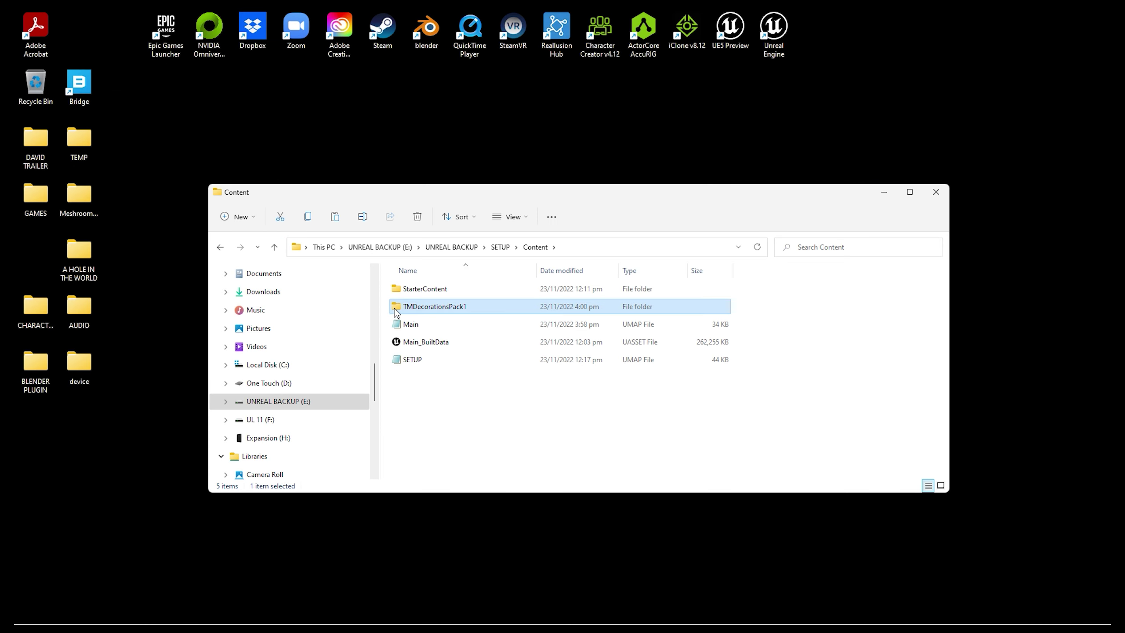
pyautogui.click(467, 460)
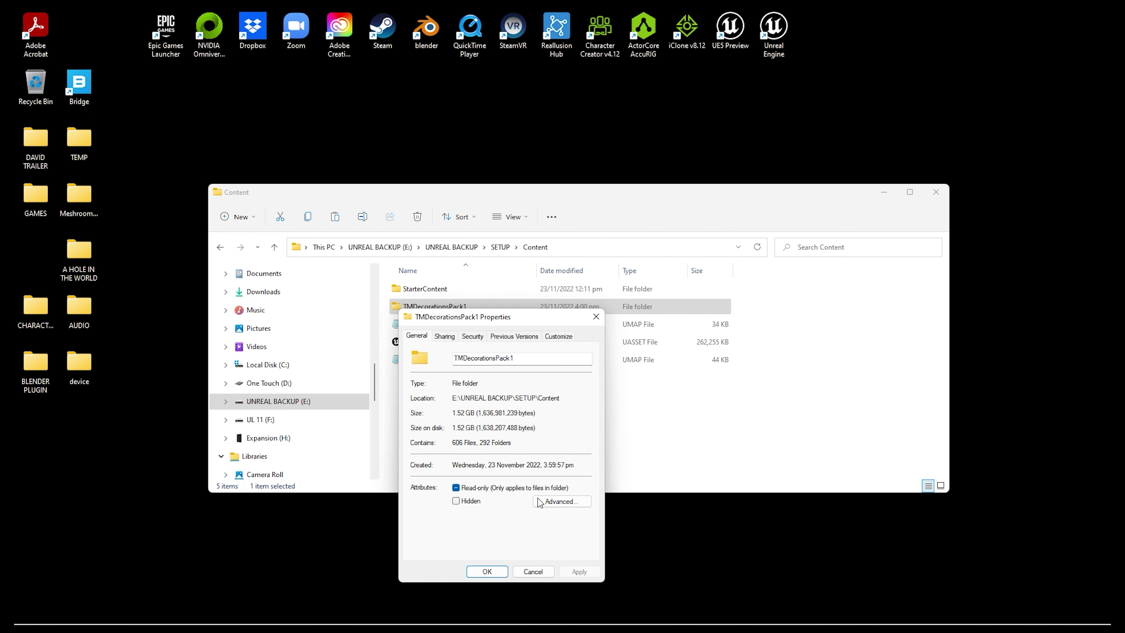
pyautogui.click(487, 572)
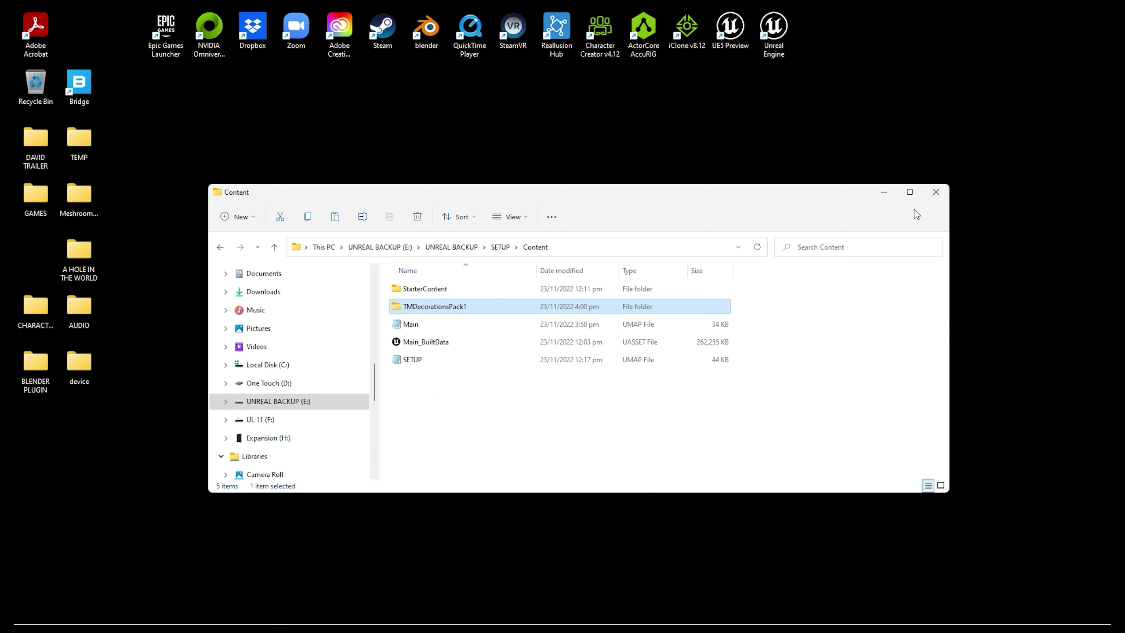
pyautogui.click(883, 191)
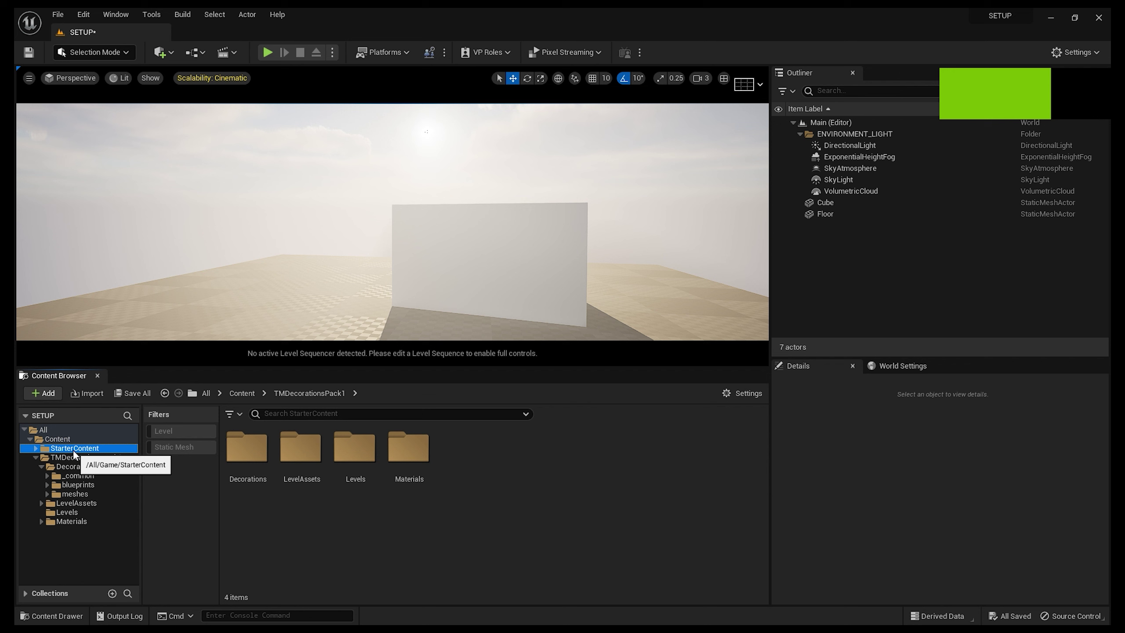
# Step: Delete the TMDecorationsPack1 folder and its assets from the SETUP project
pyautogui.click(76, 457)
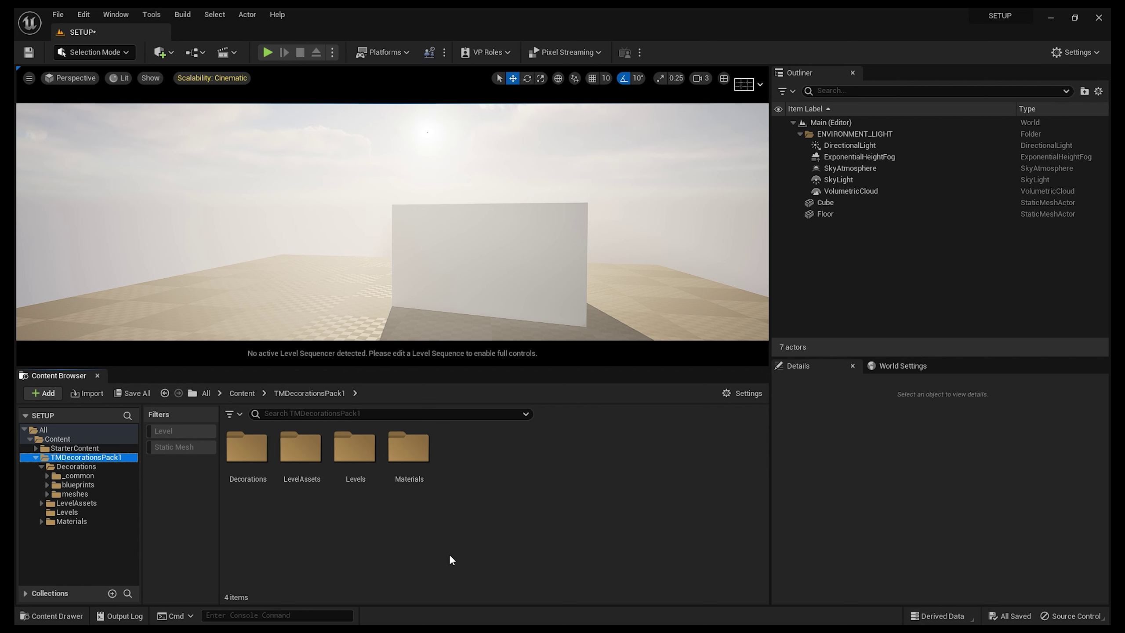
pyautogui.press('Delete')
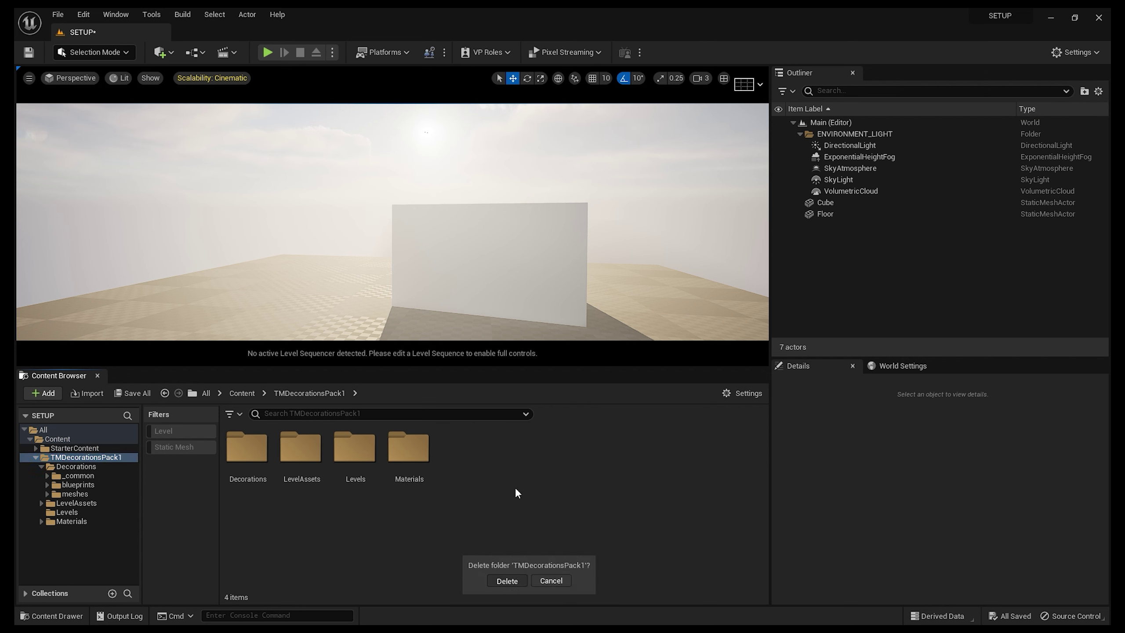
pyautogui.click(507, 581)
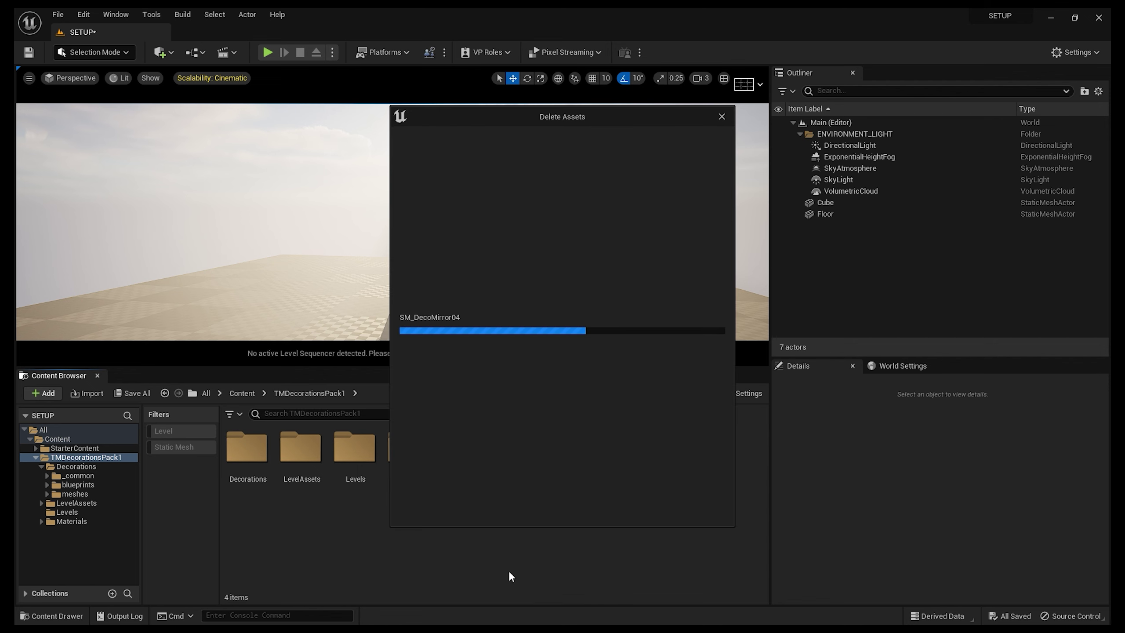
pyautogui.click(522, 509)
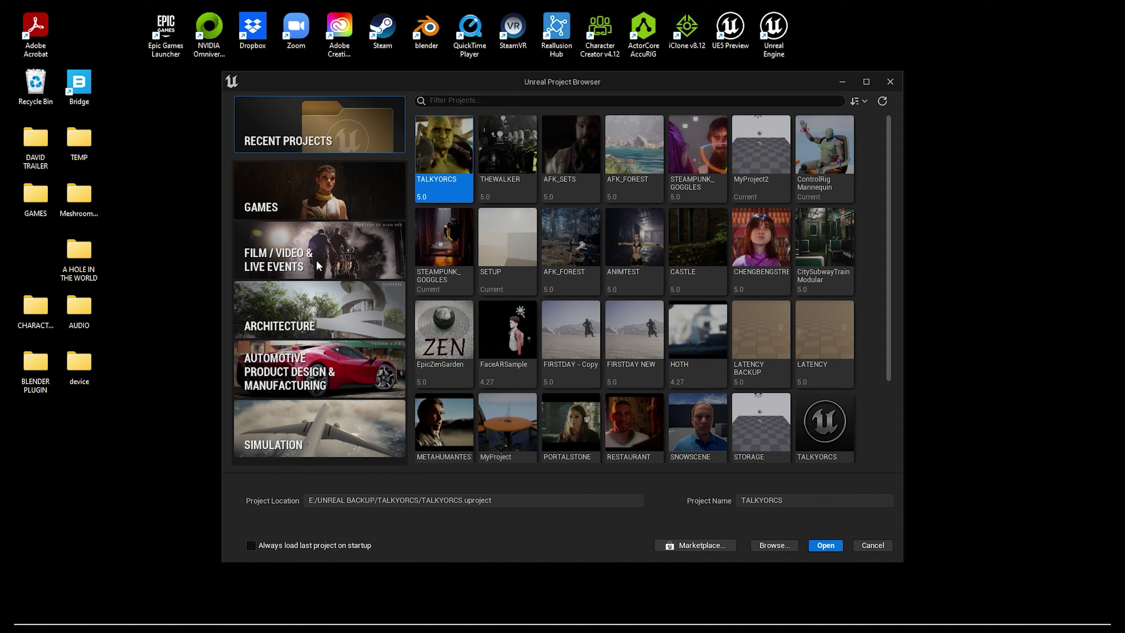
# Step: Create a Blank Film / Video & Live Events project named STORAGE without Starter Content, and minimize its editor
pyautogui.click(319, 251)
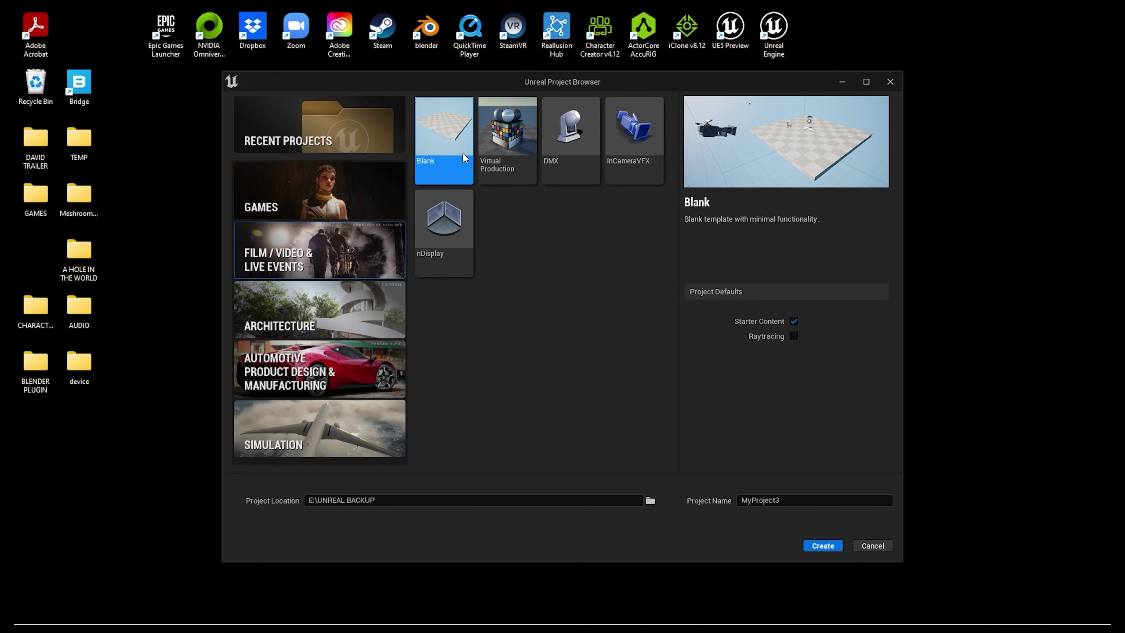
pyautogui.moveTo(782, 502); pyautogui.dragTo(729, 497)
pyautogui.write('STORAGE')
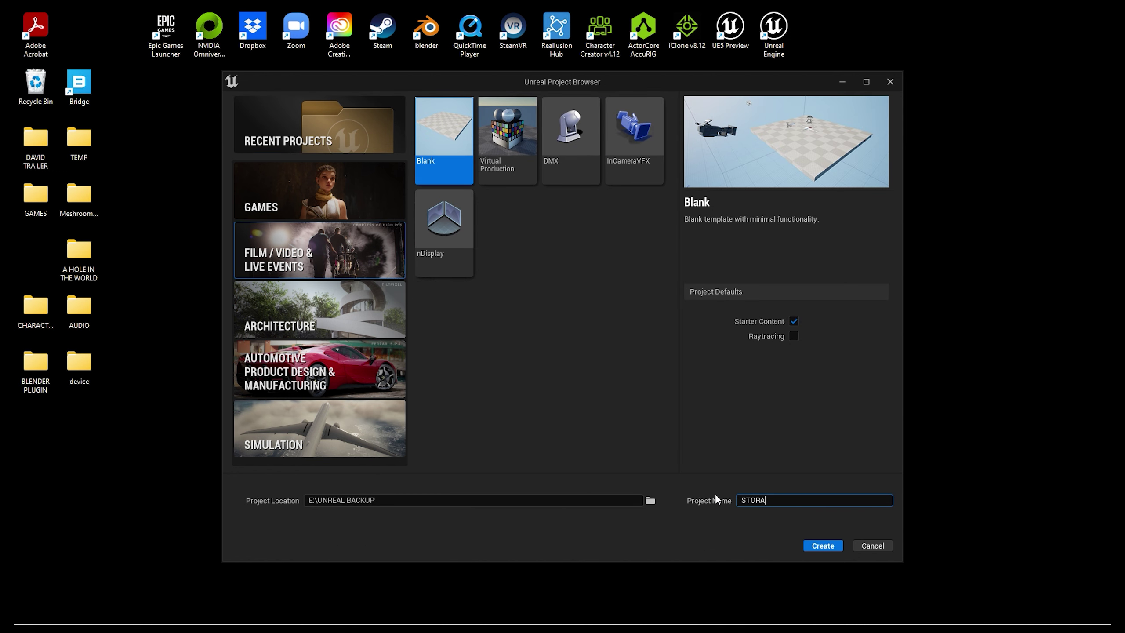
pyautogui.click(793, 322)
pyautogui.click(816, 546)
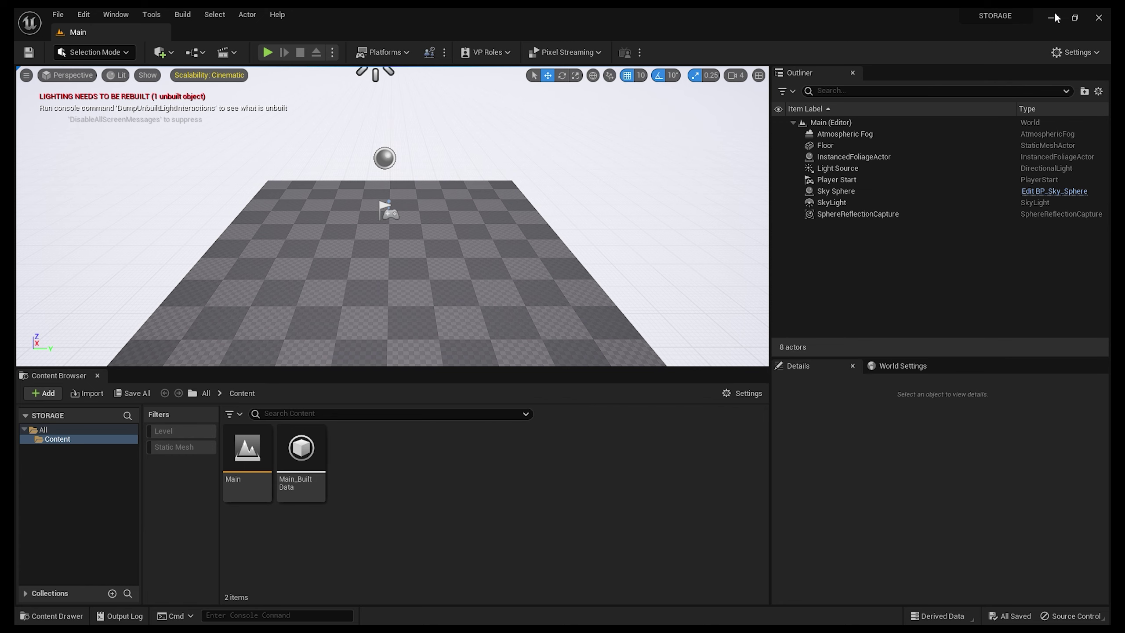
pyautogui.click(1055, 18)
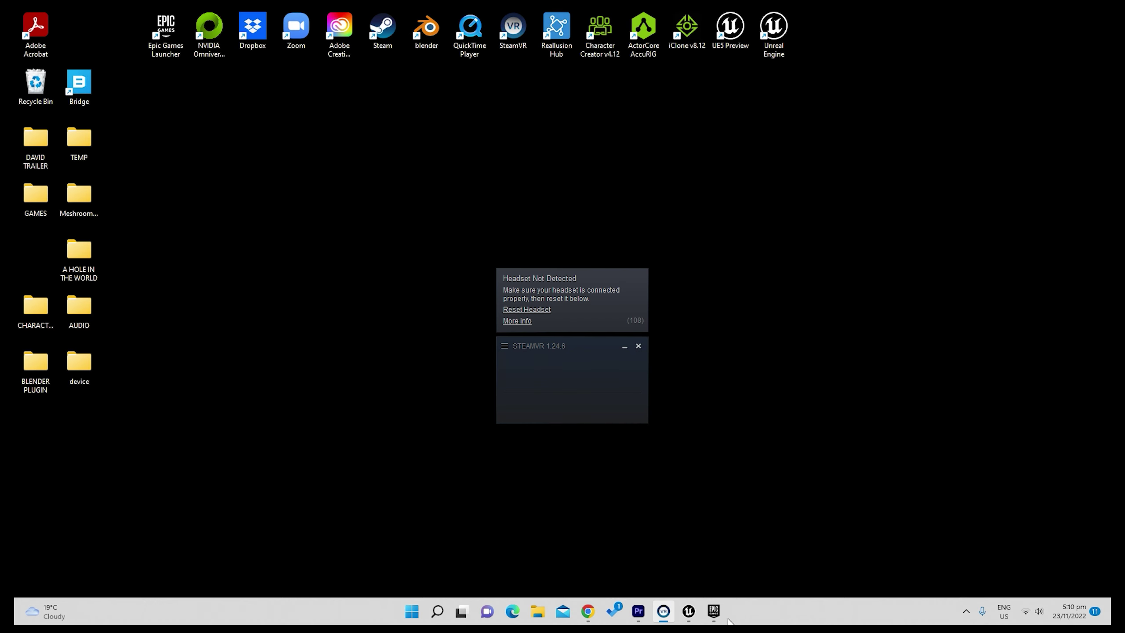
# Step: Switch to the Epic Games Launcher and open the Twinmotion Decoration Pack 1 page in the Marketplace
pyautogui.click(720, 618)
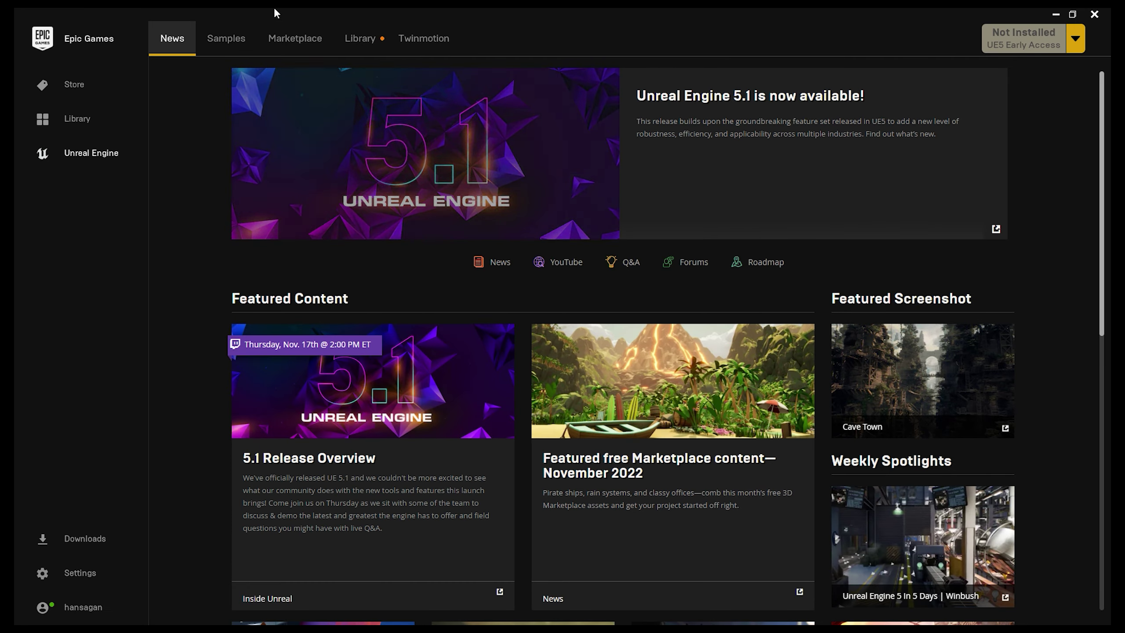
pyautogui.click(277, 38)
pyautogui.moveTo(596, 200)
pyautogui.click(609, 227)
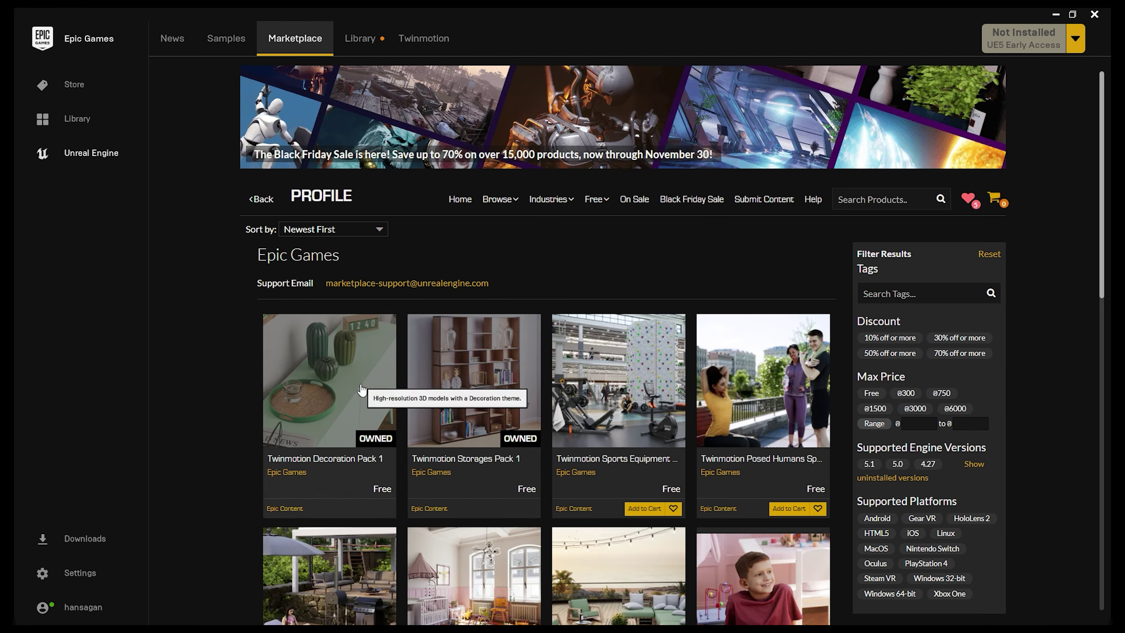
pyautogui.click(361, 389)
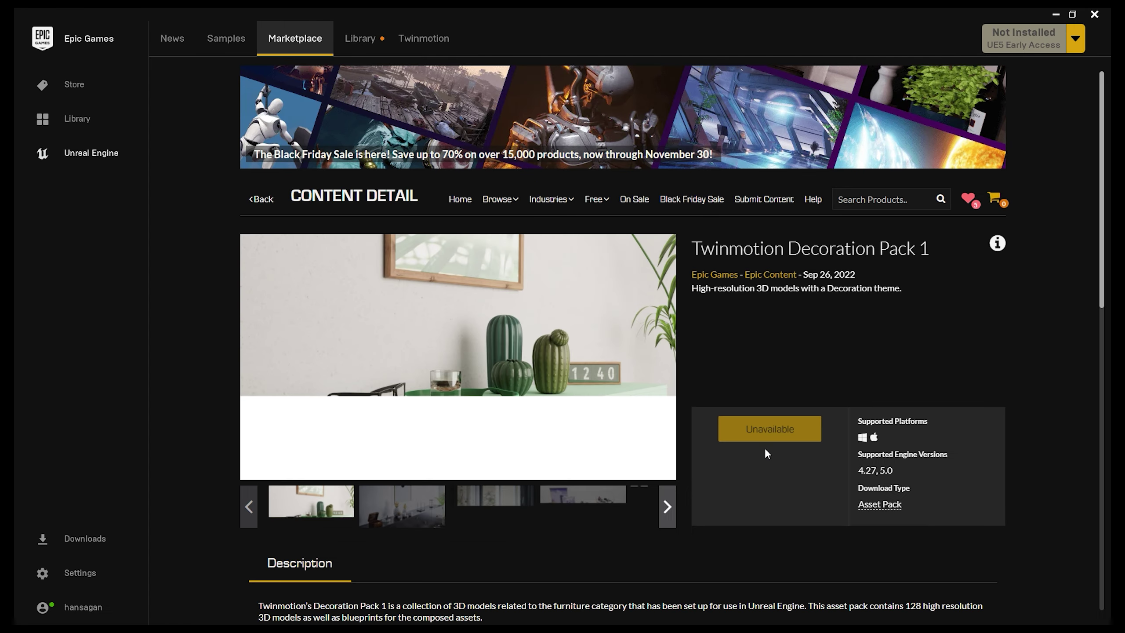
# Step: Add the decoration pack to the STORAGE project, showing all projects and choosing version 5.0 for the asset
pyautogui.click(766, 437)
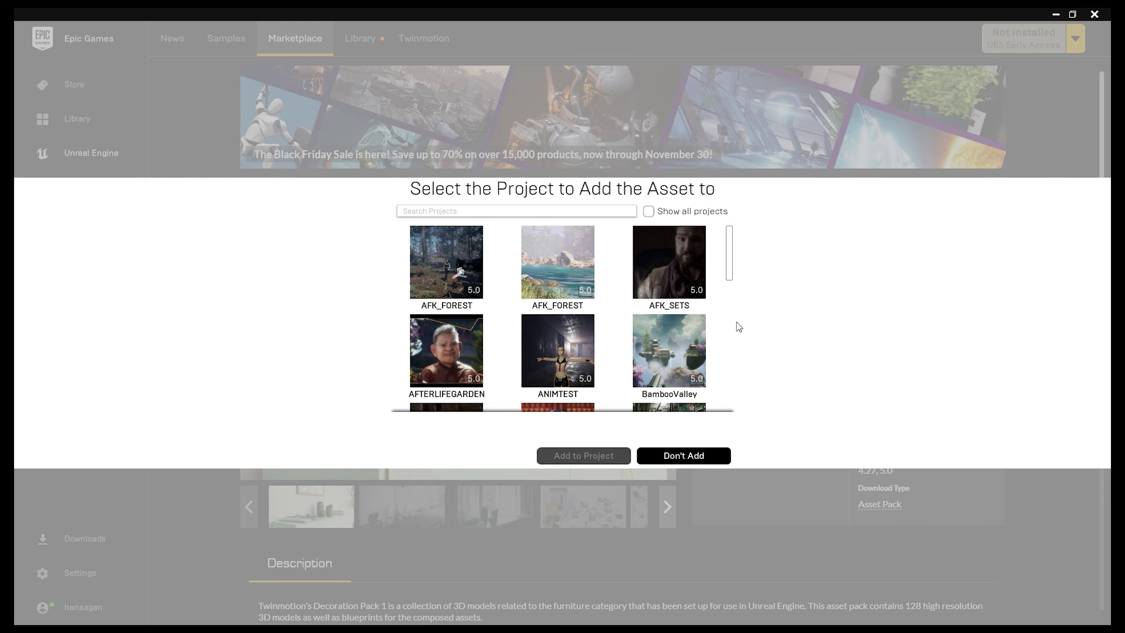
pyautogui.click(649, 212)
pyautogui.scroll(-5, 461, 377)
pyautogui.scroll(-1, 460, 371)
pyautogui.click(453, 325)
pyautogui.click(481, 434)
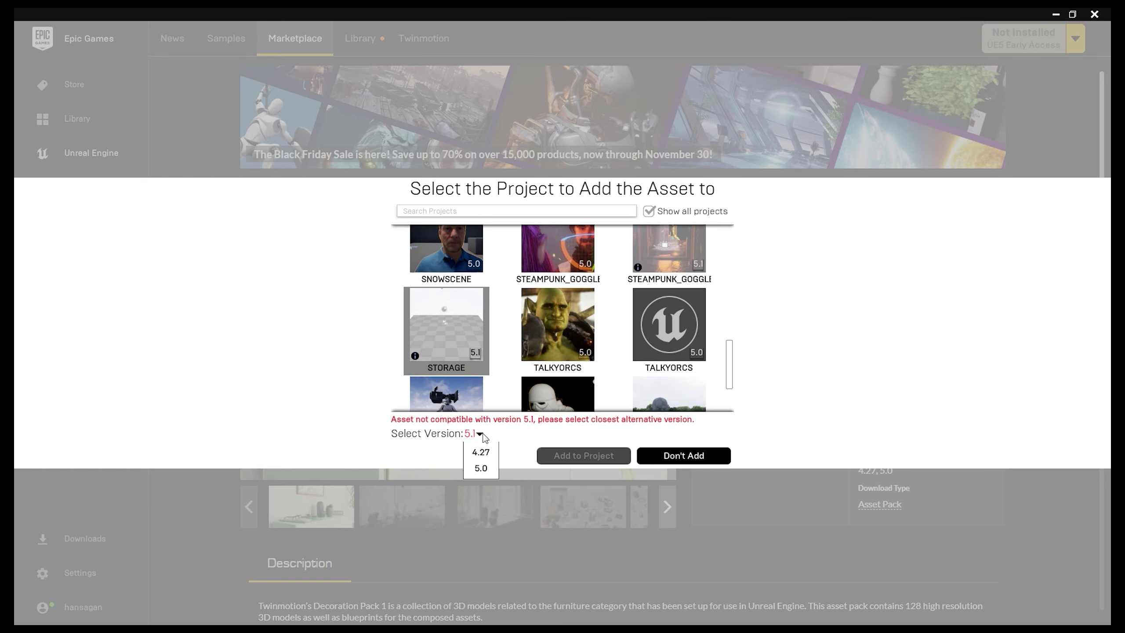
pyautogui.click(482, 468)
pyautogui.click(578, 461)
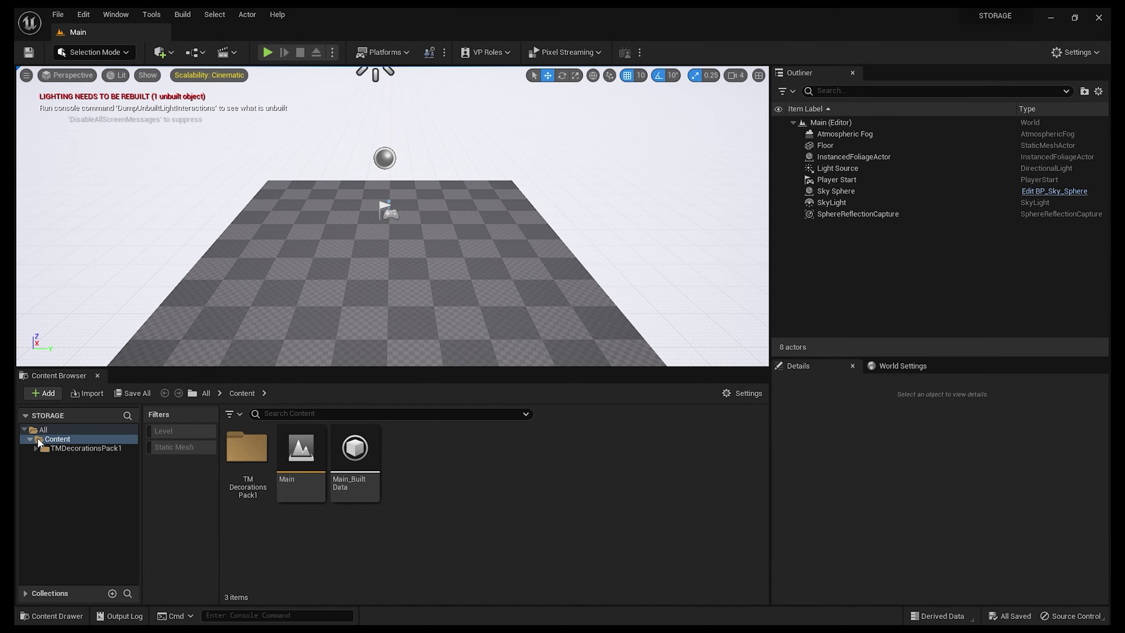
# Step: In the STORAGE editor, show only the static meshes inside the TMDecorationsPack1 folder
pyautogui.click(54, 448)
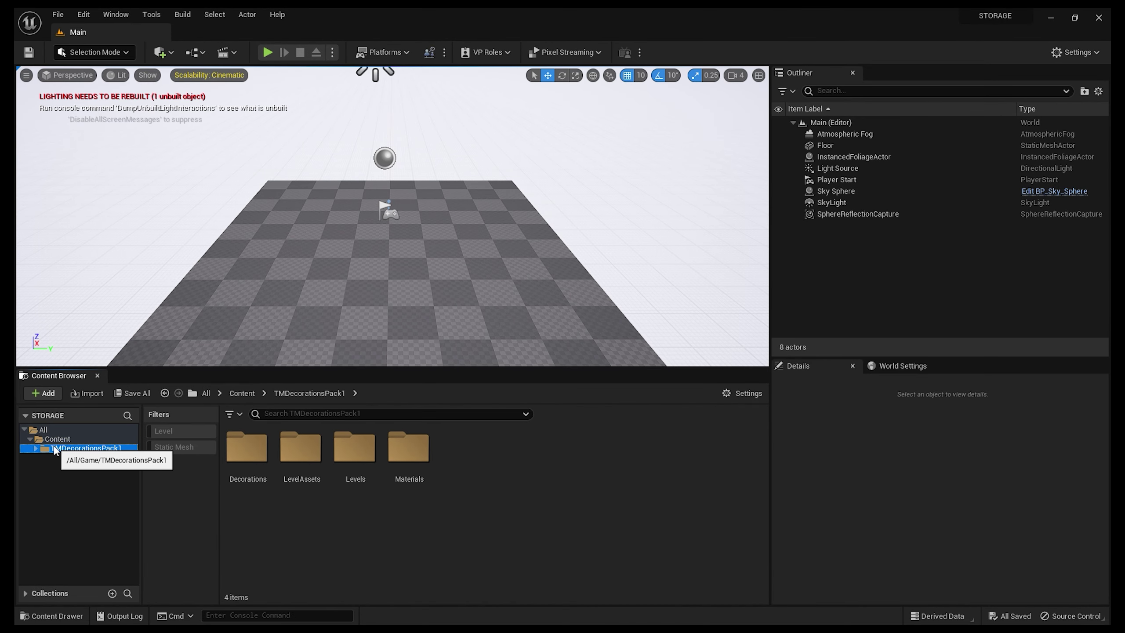
pyautogui.click(165, 447)
pyautogui.scroll(-2, 443, 496)
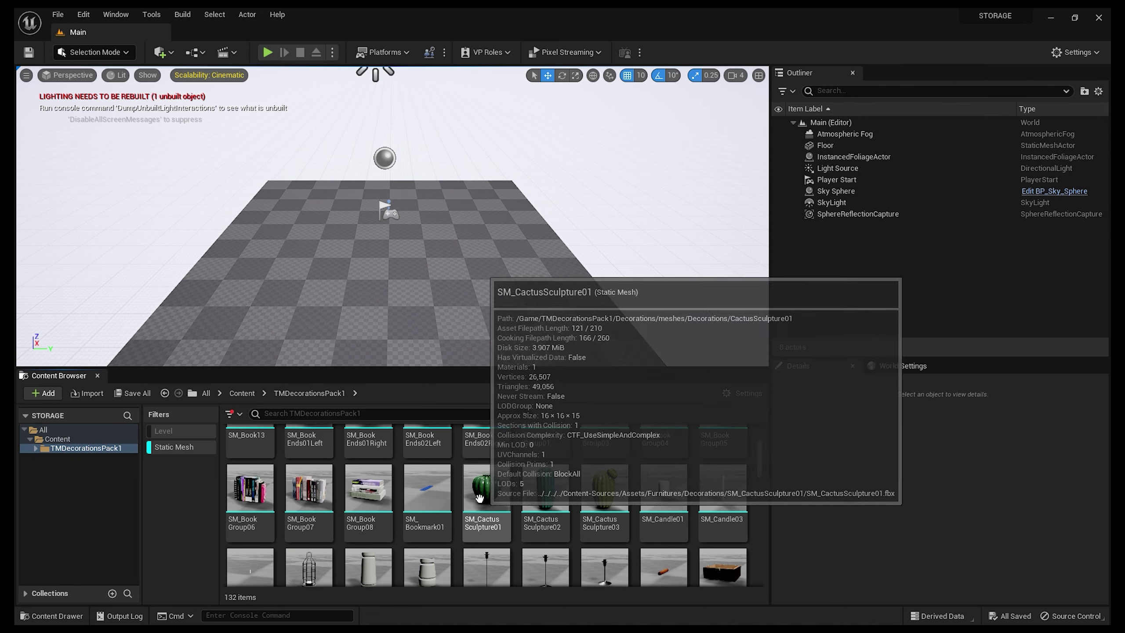
# Step: Start migrating SM_CactusSculpture01, 02 and 03 together, and review the asset report of their dependent files
pyautogui.click(478, 492)
pyautogui.keyDown('ctrl'); pyautogui.click(545, 487); pyautogui.keyUp('ctrl')
pyautogui.keyDown('ctrl'); pyautogui.click(597, 487); pyautogui.keyUp('ctrl')
pyautogui.rightClick(597, 487)
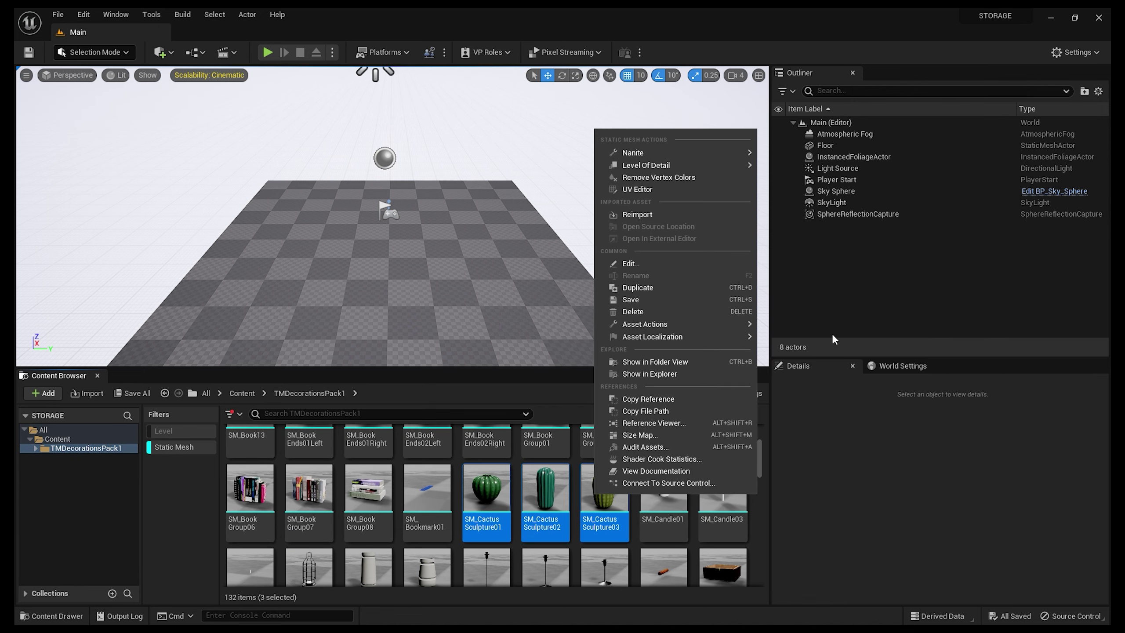
pyautogui.moveTo(701, 328)
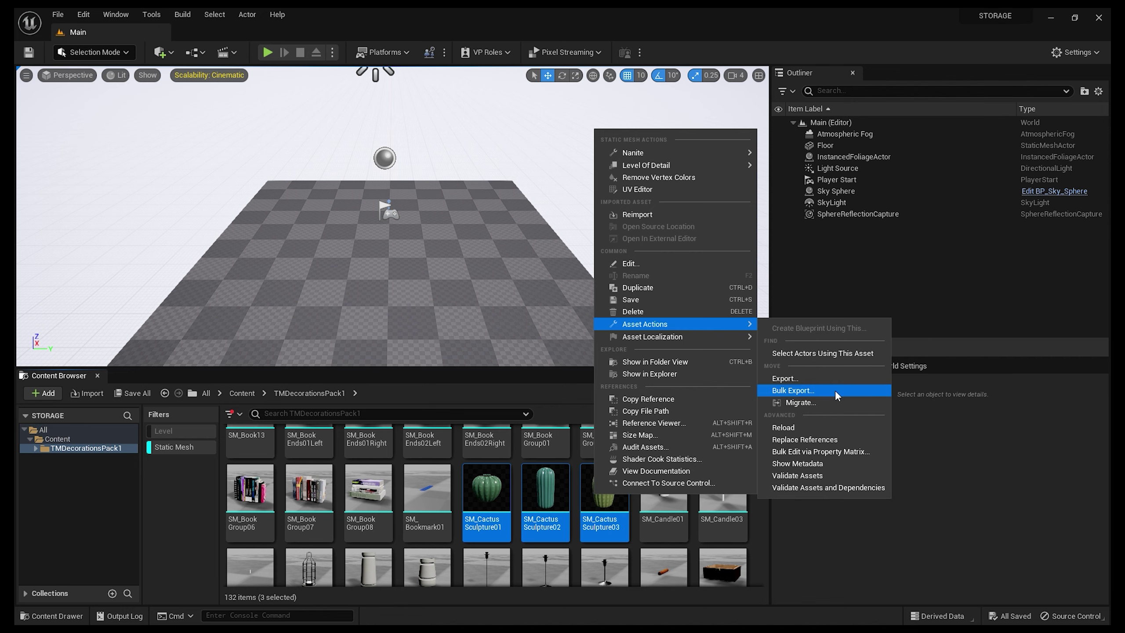
pyautogui.click(800, 403)
pyautogui.scroll(-12, 611, 345)
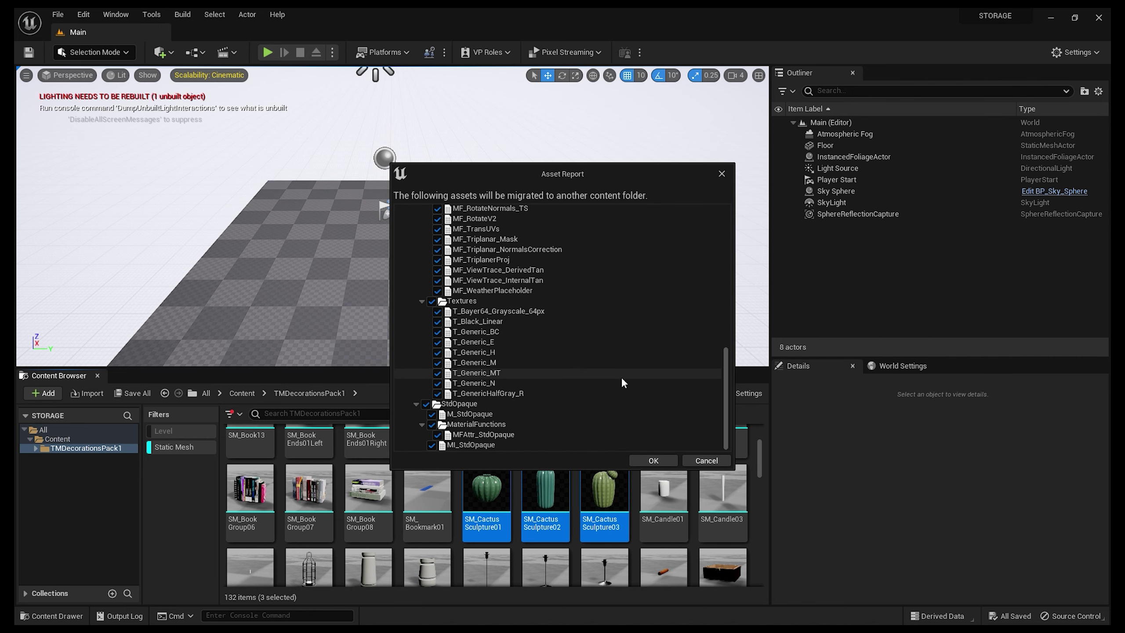
pyautogui.scroll(3, 623, 383)
pyautogui.moveTo(726, 409); pyautogui.dragTo(727, 288)
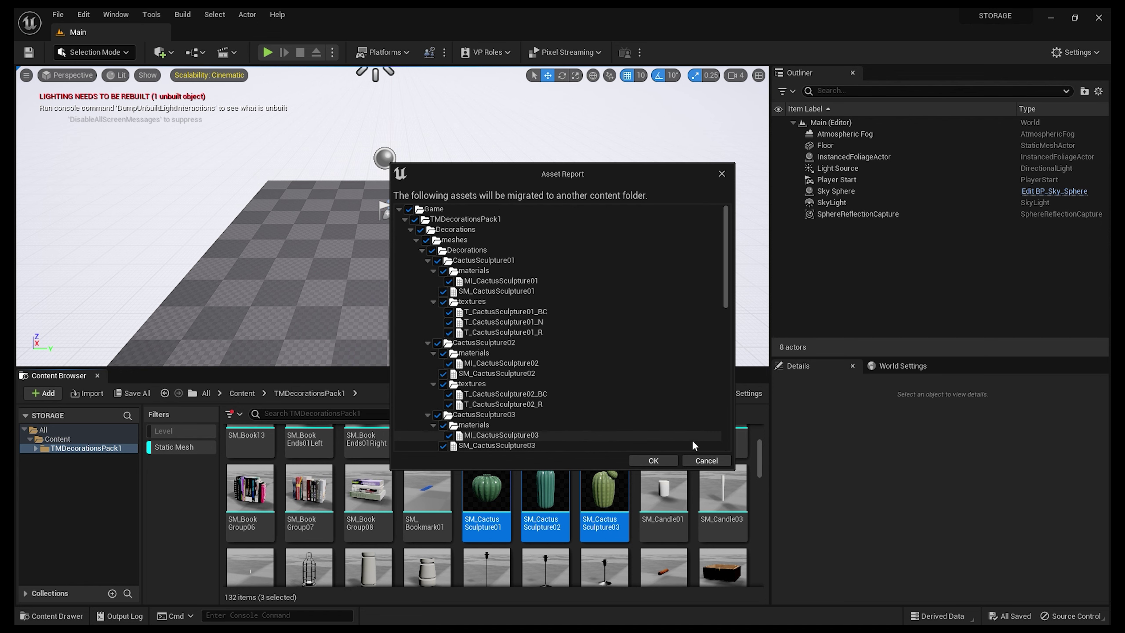
# Step: Accept the asset report and migrate the cactus assets into the SETUP project's Content folder on UNREAL BACKUP (E:)
pyautogui.click(663, 461)
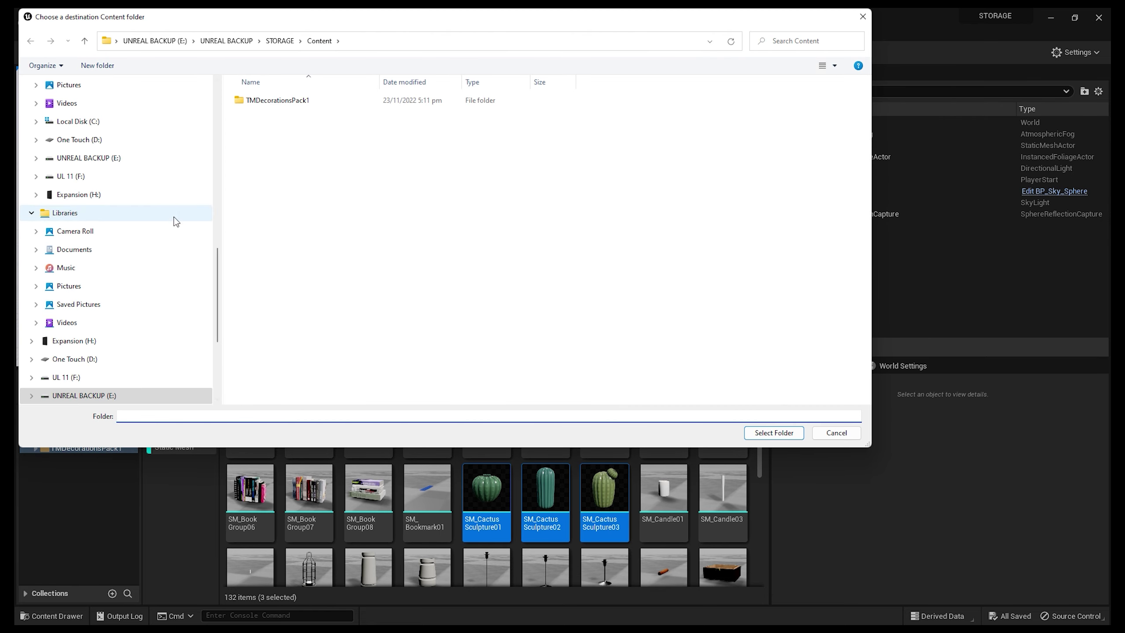
pyautogui.click(86, 158)
pyautogui.click(296, 337)
pyautogui.doubleClick(290, 337)
pyautogui.scroll(-3, 286, 372)
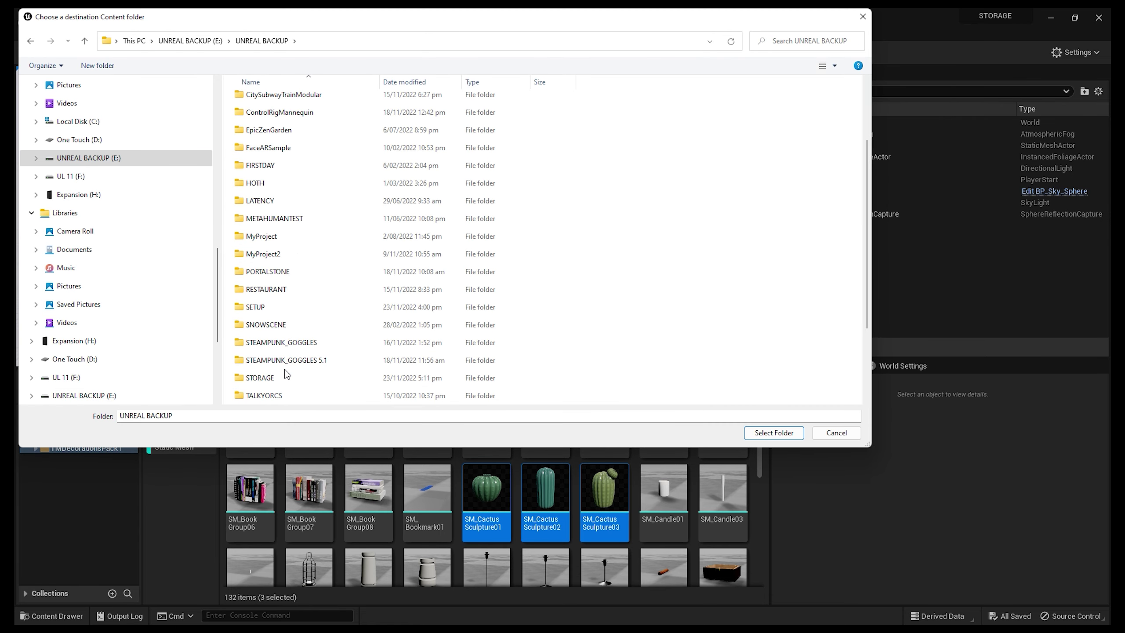
pyautogui.doubleClick(259, 254)
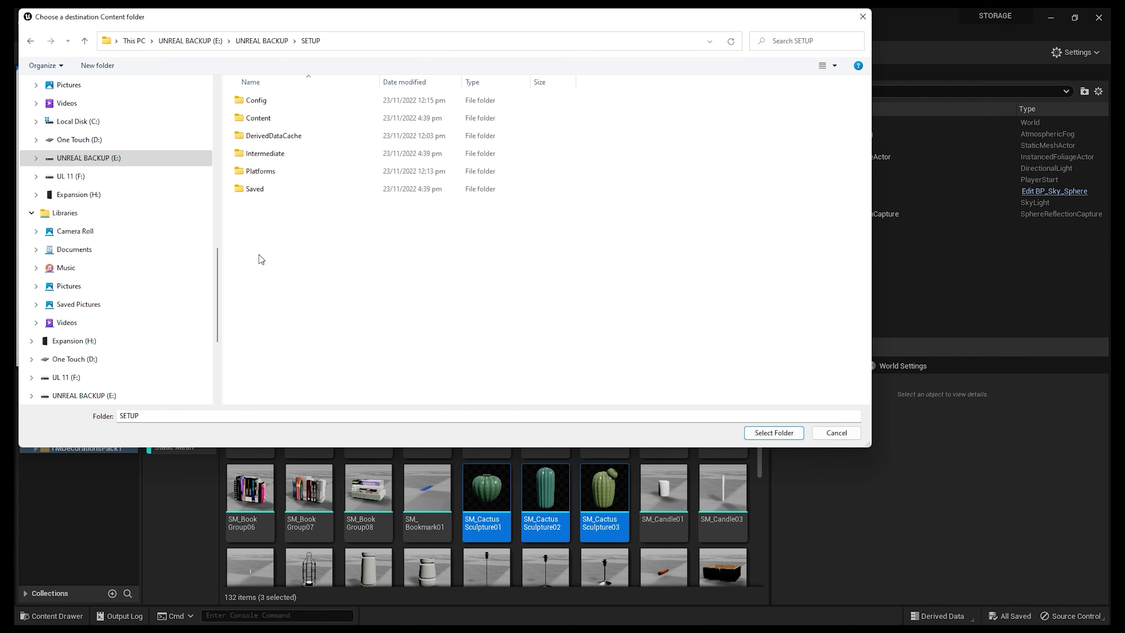
pyautogui.doubleClick(262, 120)
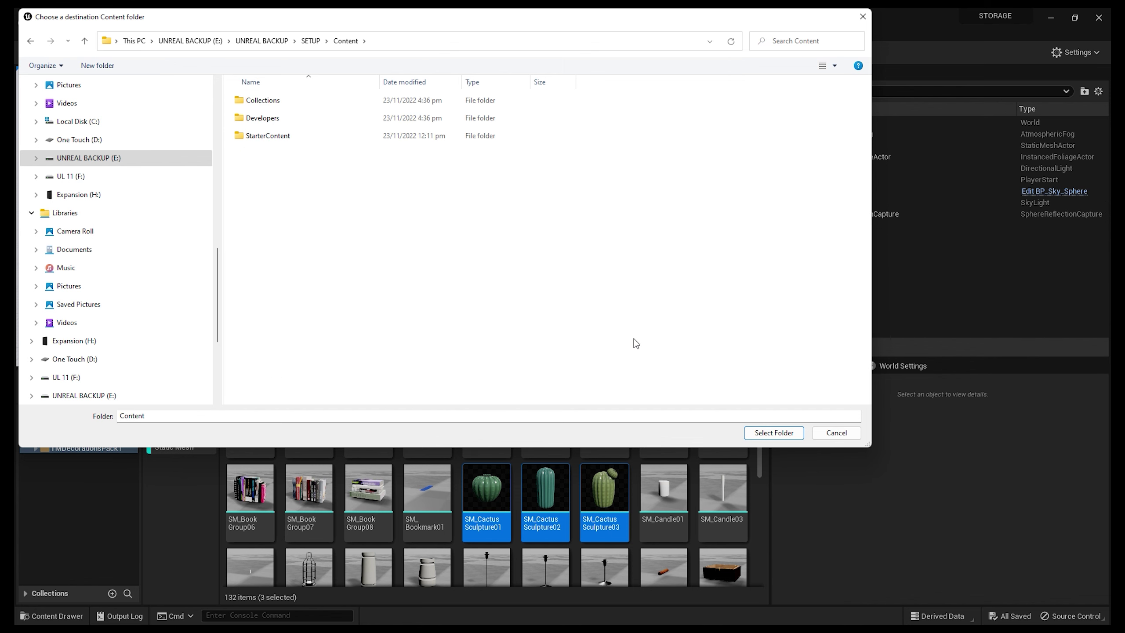
pyautogui.click(774, 432)
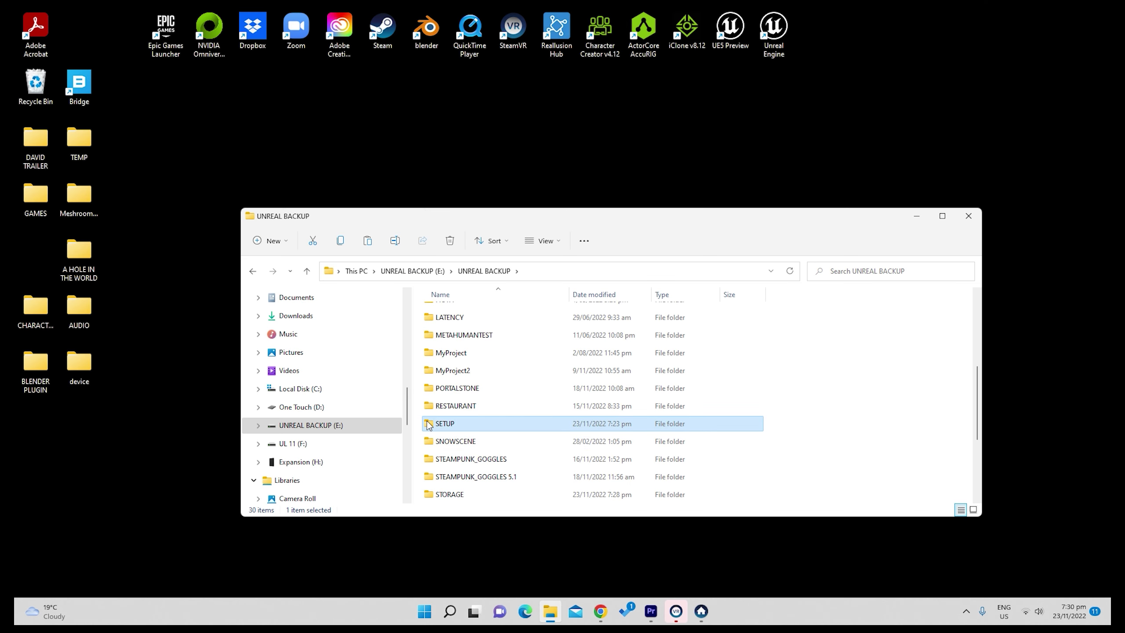
# Step: Open the SETUP project from File Explorer, maximize its editor and load the SETUP level
pyautogui.doubleClick(430, 426)
pyautogui.click(435, 402)
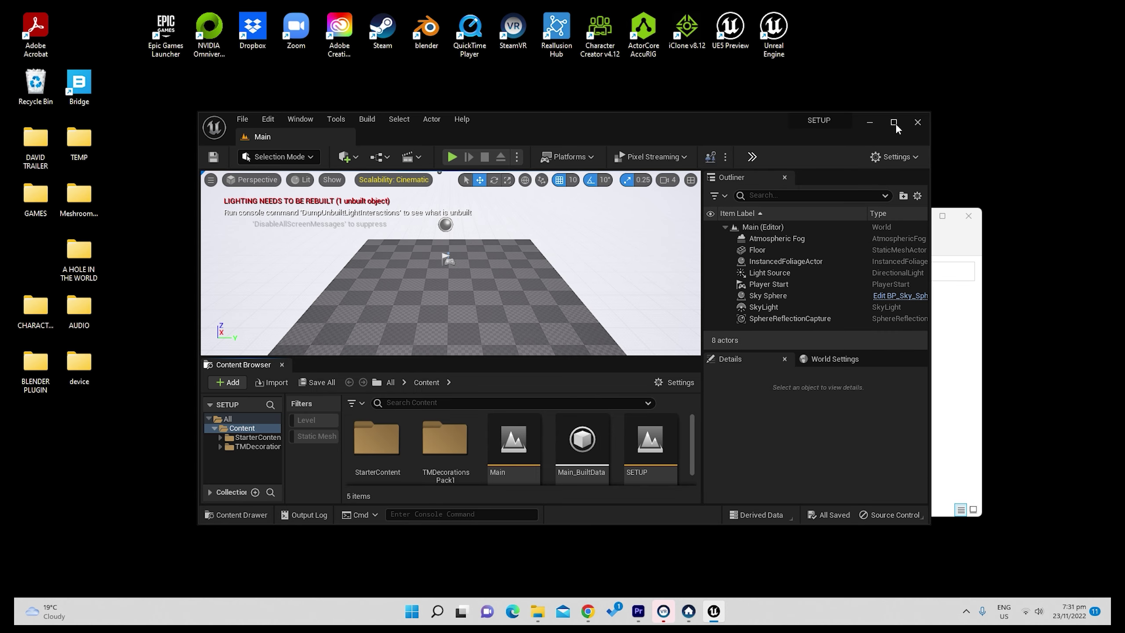
pyautogui.click(894, 122)
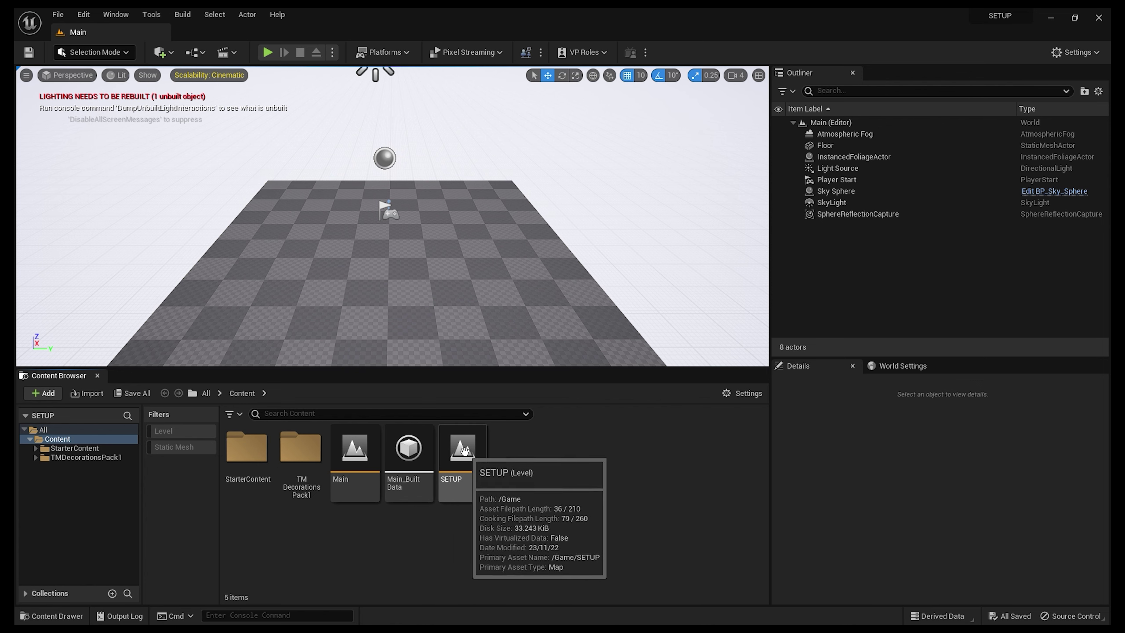
pyautogui.doubleClick(464, 450)
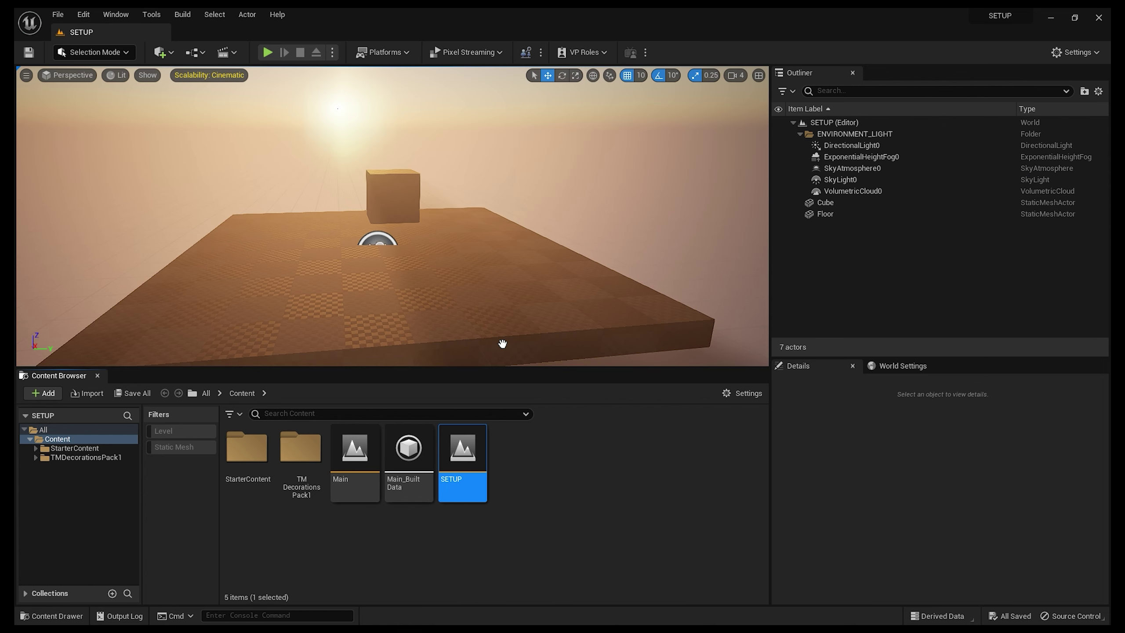
pyautogui.moveTo(441, 281); pyautogui.dragTo(401, 260, button='right')
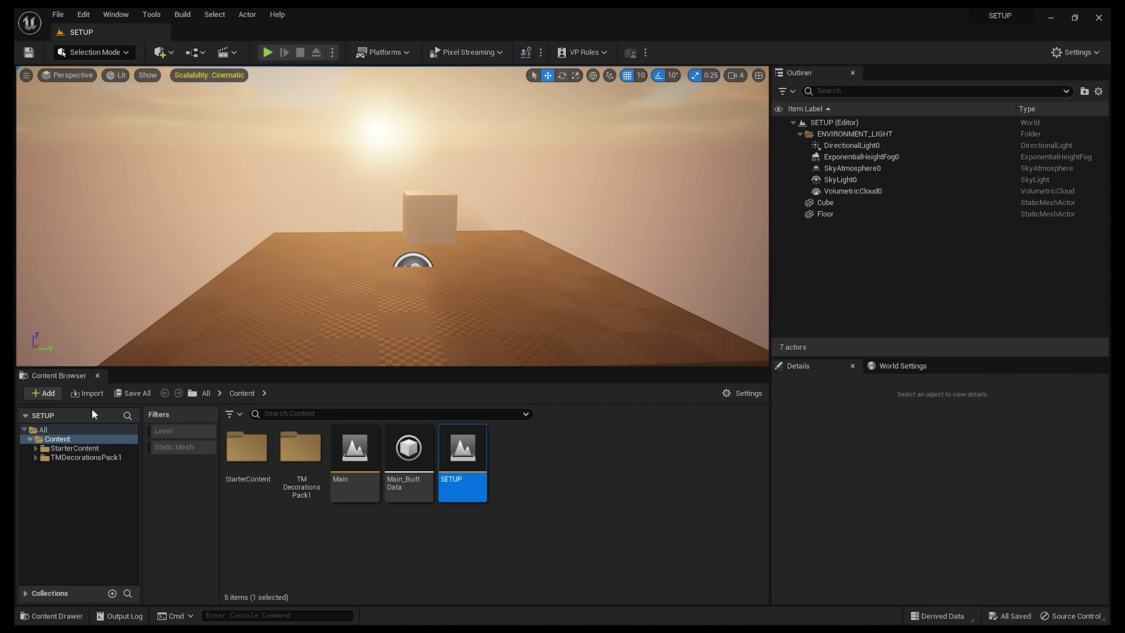
# Step: Show the migrated static meshes in the SETUP project's TMDecorationsPack1 folder
pyautogui.click(76, 458)
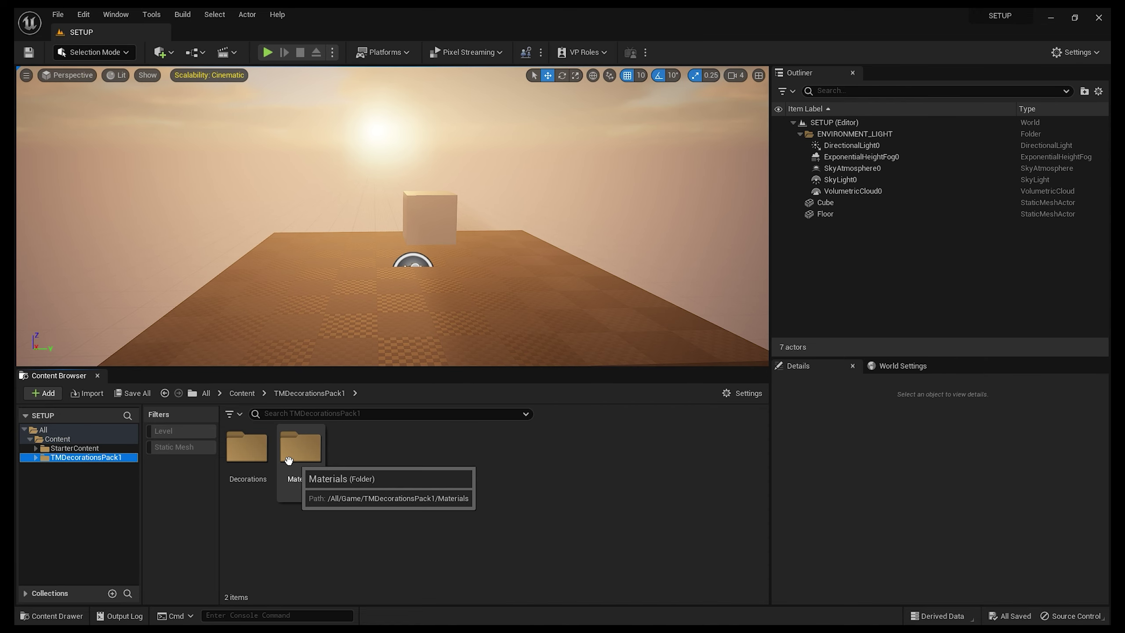
pyautogui.click(168, 448)
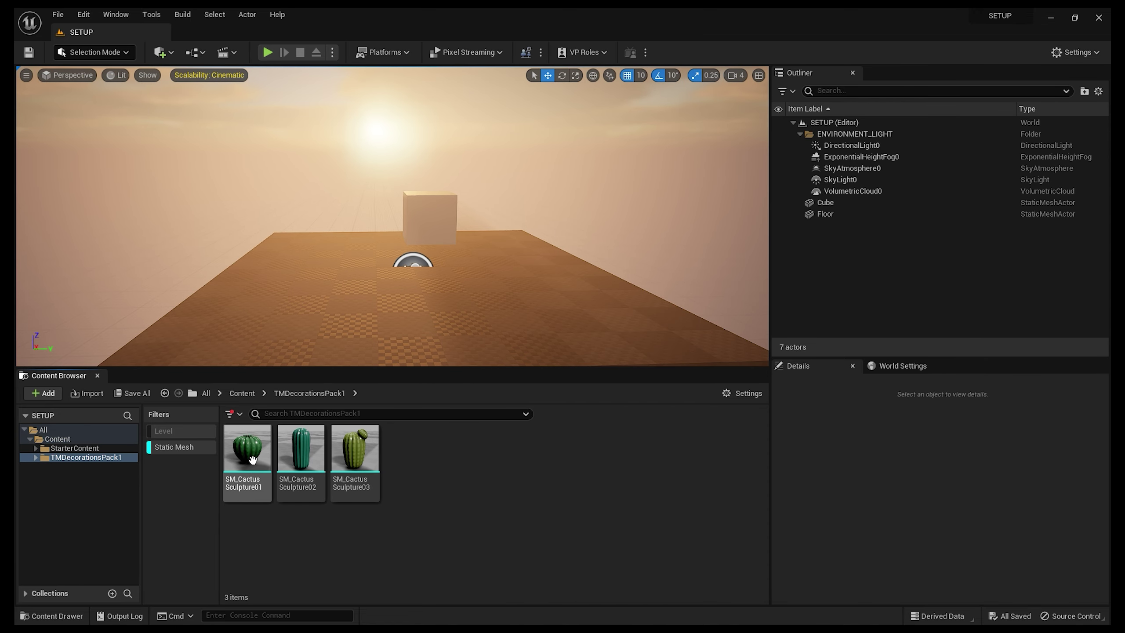
pyautogui.moveTo(252, 466)
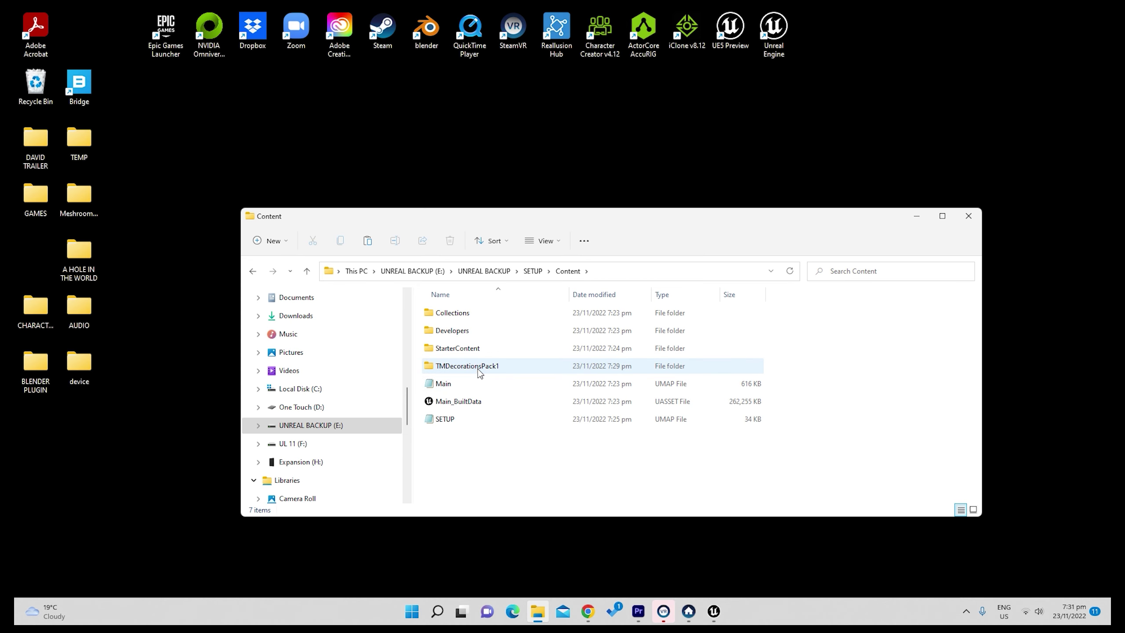
# Step: Check the disk size of the migrated TMDecorationsPack1 folder in File Explorer
pyautogui.click(480, 372)
pyautogui.rightClick(480, 372)
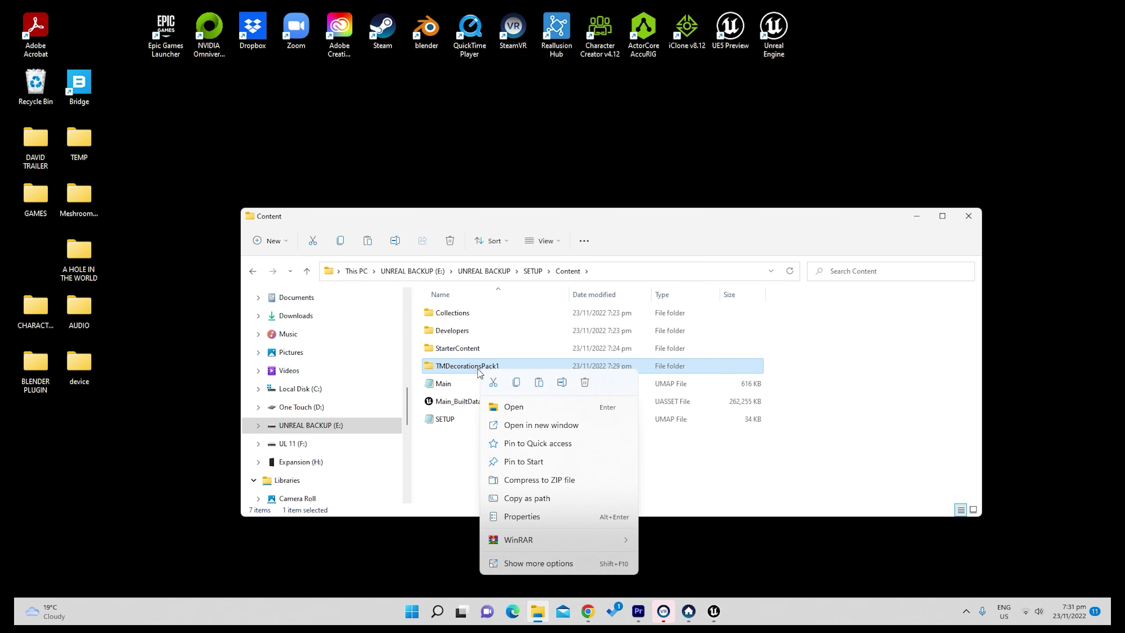
pyautogui.click(547, 519)
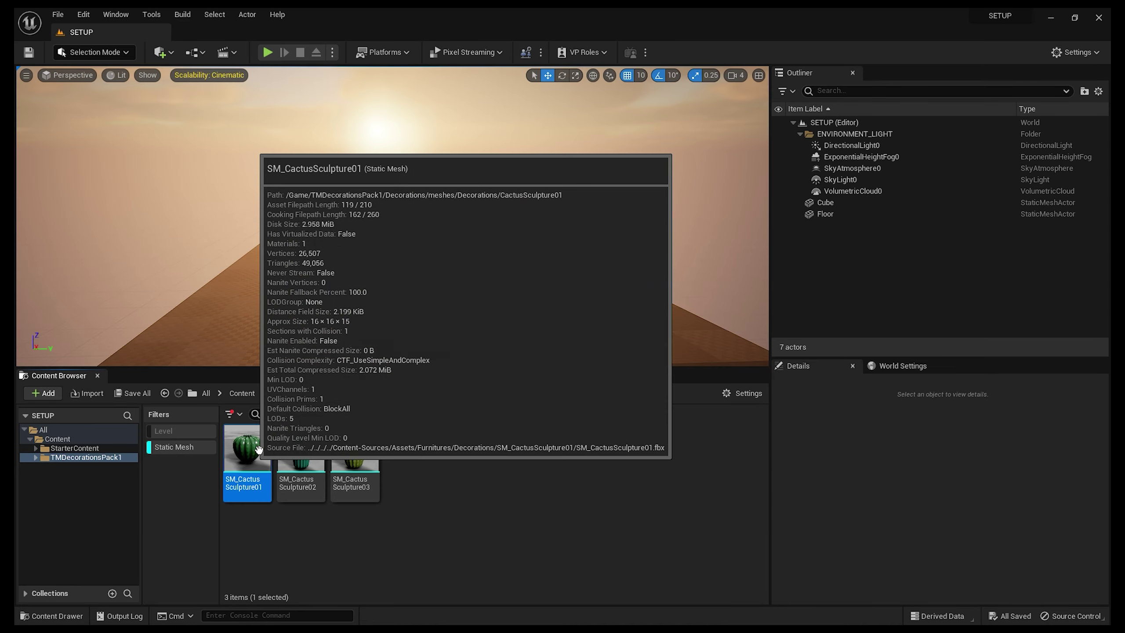
# Step: Place SM_CactusSculpture01, 02 and 03 side by side on the near part of the floor in the SETUP level
pyautogui.moveTo(245, 447); pyautogui.dragTo(336, 332)
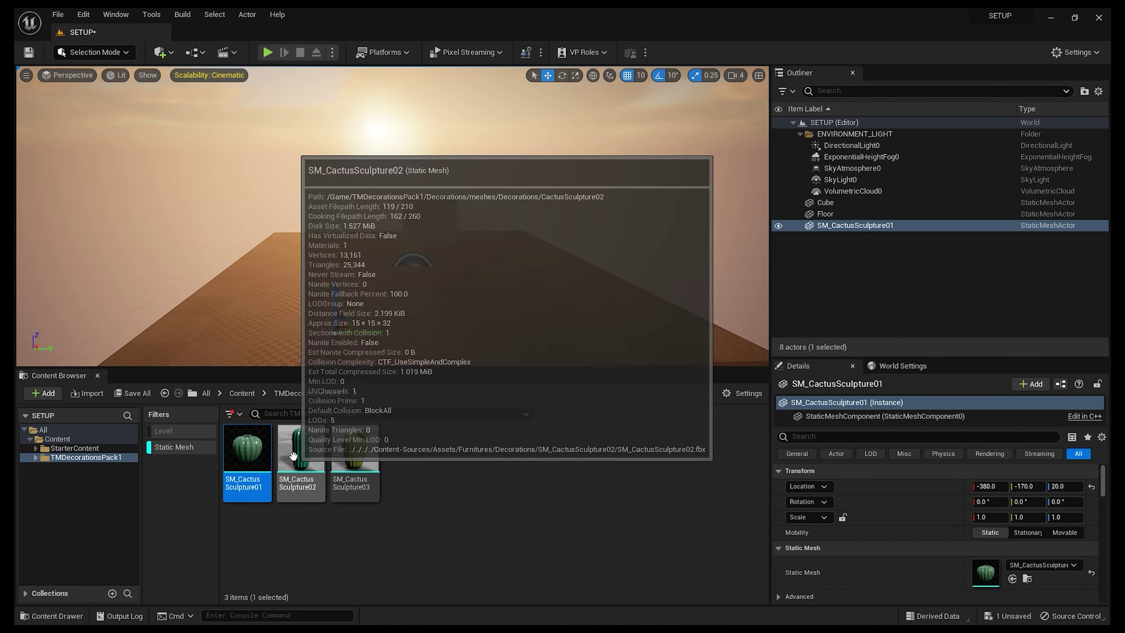
pyautogui.moveTo(301, 448); pyautogui.dragTo(428, 337)
pyautogui.click(354, 448)
pyautogui.moveTo(396, 434); pyautogui.dragTo(503, 330)
# Step: Move the three cactus actors into a new Outliner folder named CACTI, and collapse the CACTI and ENVIRONMENT_LIGHT folders
pyautogui.keyDown('shift'); pyautogui.click(866, 227); pyautogui.keyUp('shift')
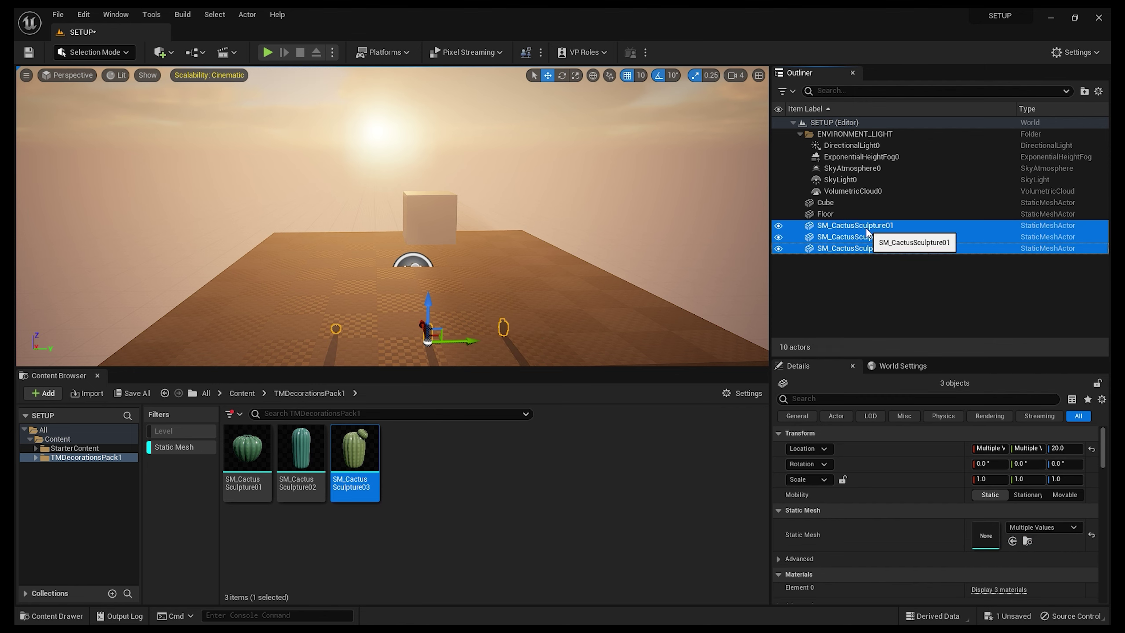
pyautogui.rightClick(863, 239)
pyautogui.moveTo(937, 521)
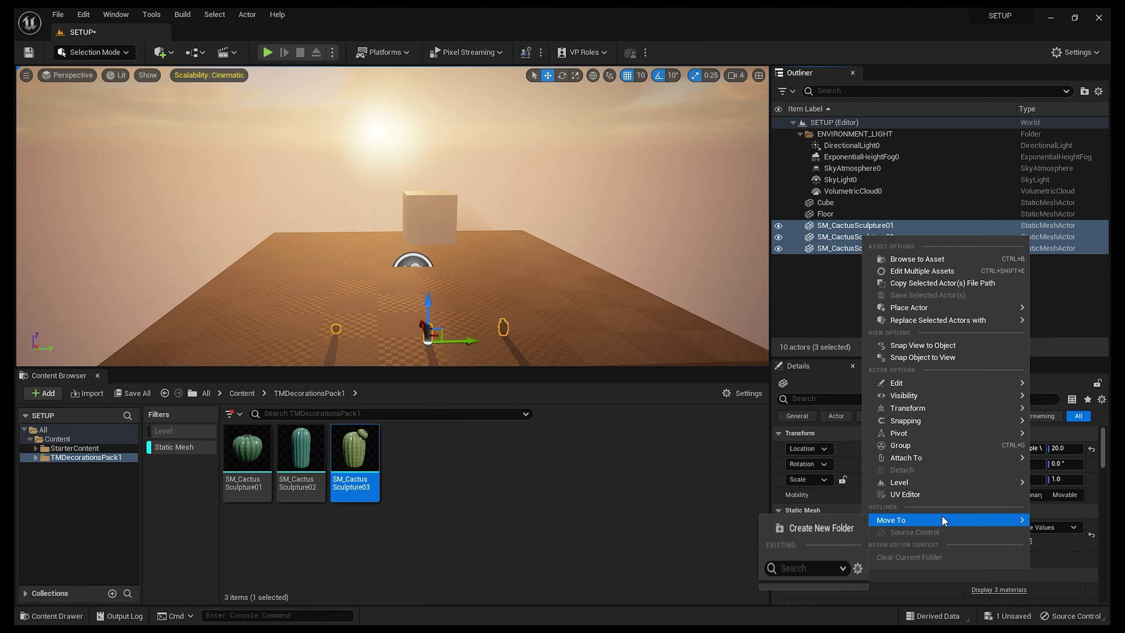
pyautogui.click(815, 523)
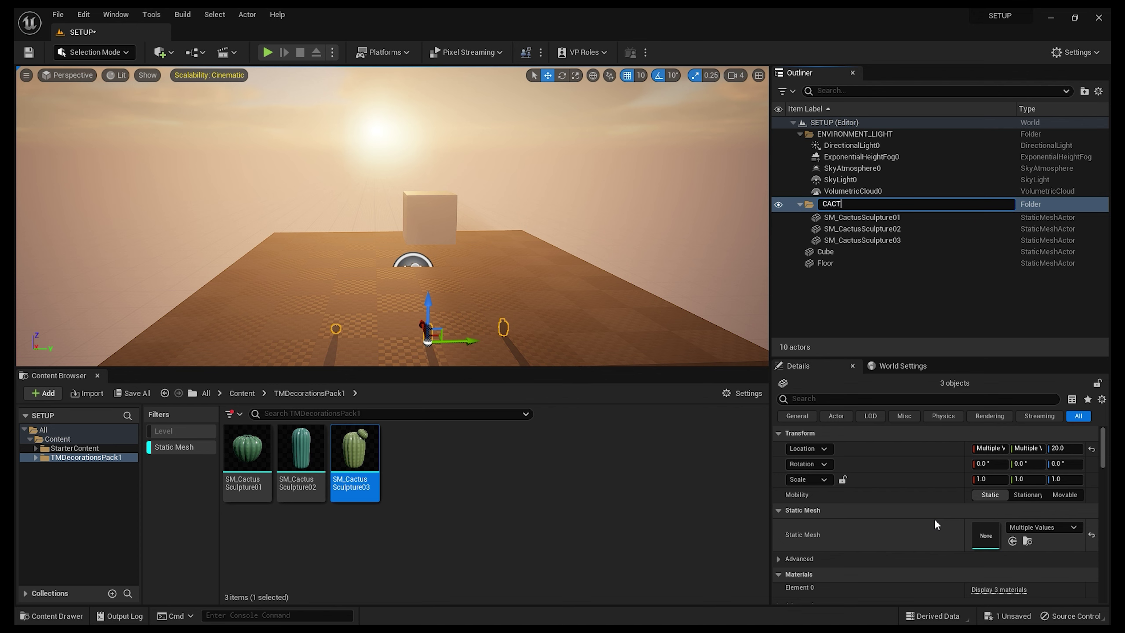
pyautogui.write('CACTI')
pyautogui.press('Return')
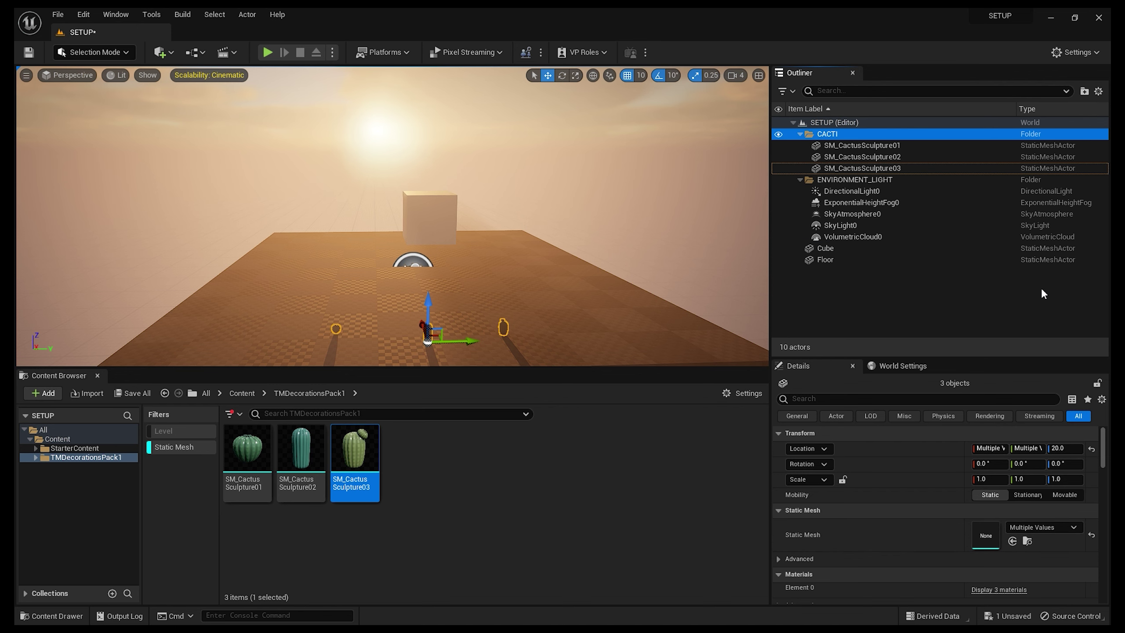
pyautogui.click(800, 179)
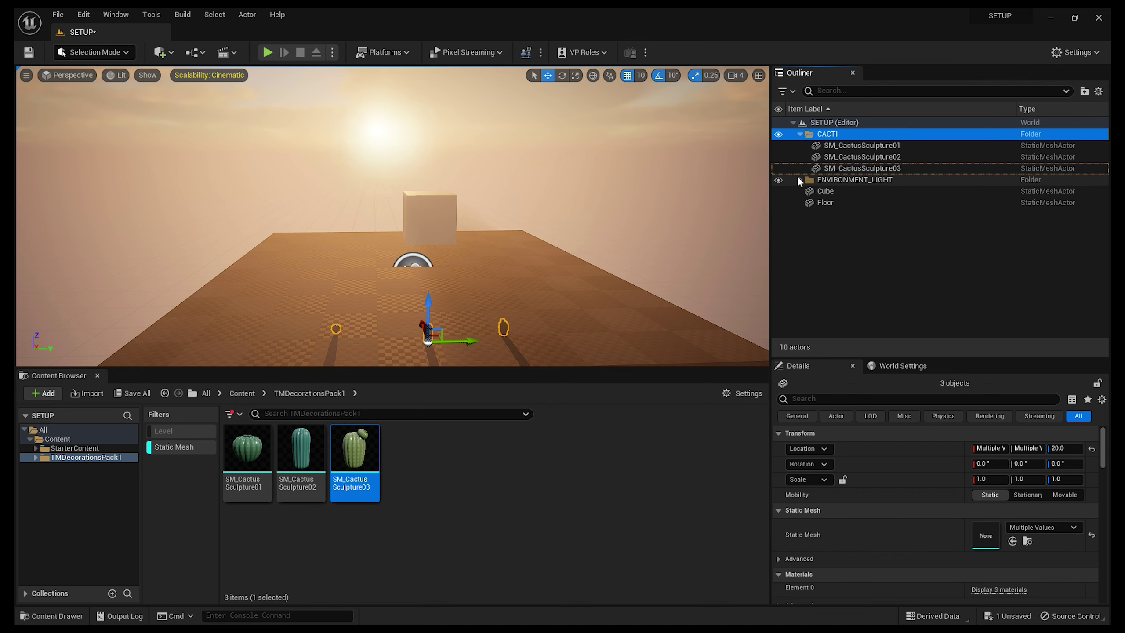
pyautogui.click(800, 135)
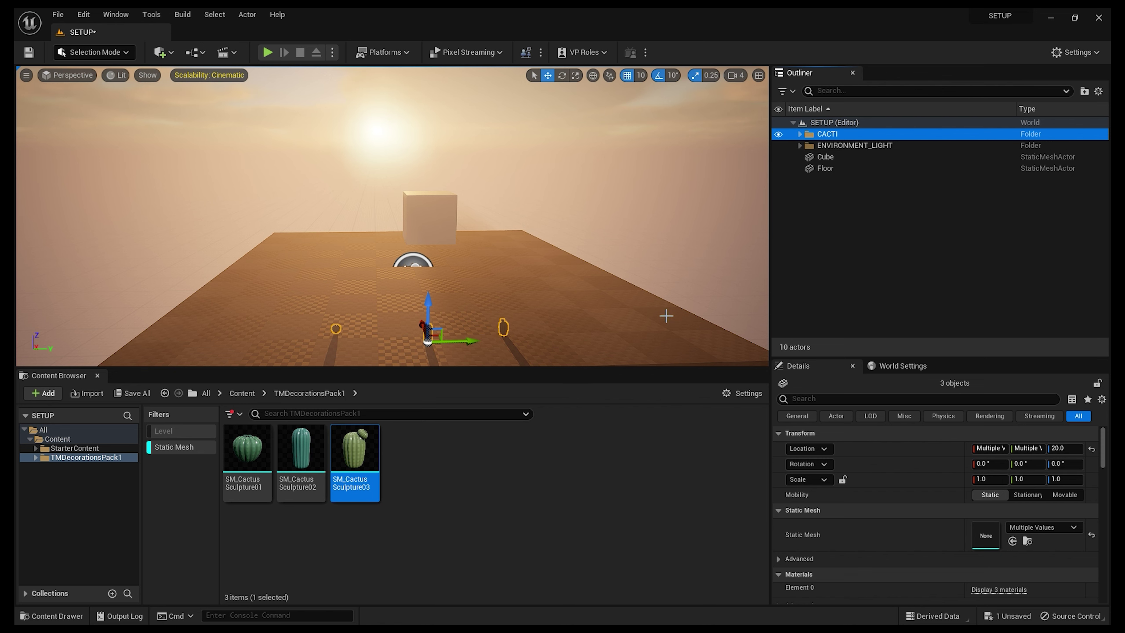
# Step: Rotate the directional light to bright daylight, with the cactus shadows falling sideways across the floor
pyautogui.click(533, 337)
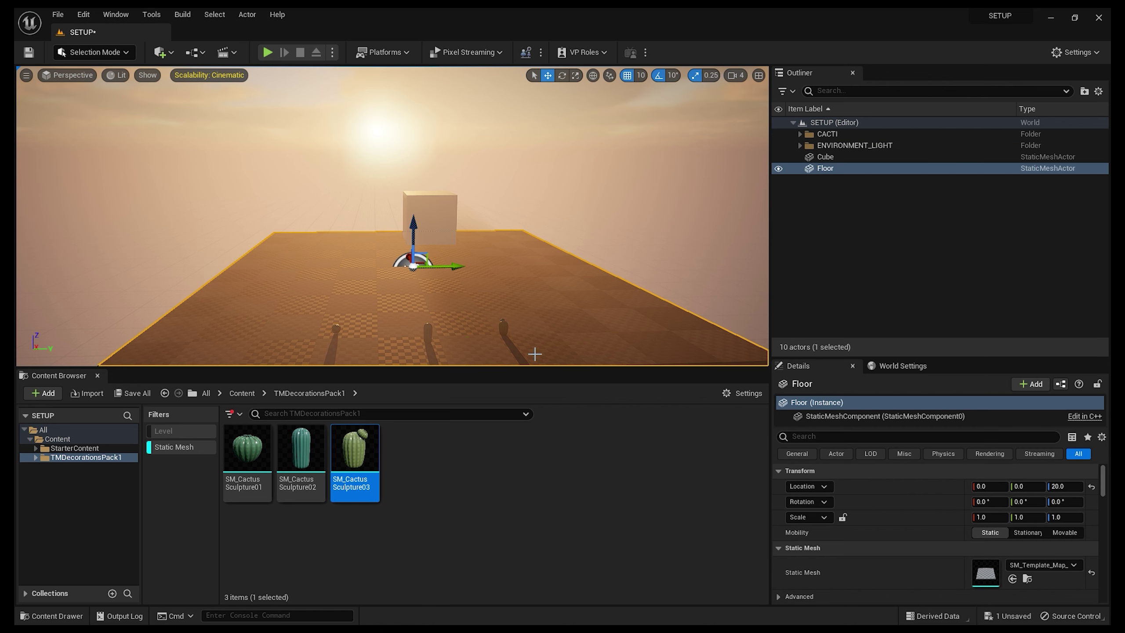
pyautogui.moveTo(532, 352)
pyautogui.mouseDown(button='right')
pyautogui.moveTo(526, 337)
pyautogui.moveTo(416, 357)
pyautogui.moveTo(533, 352)
pyautogui.mouseUp(button='right')
pyautogui.hotkey('ctrl', 'l')
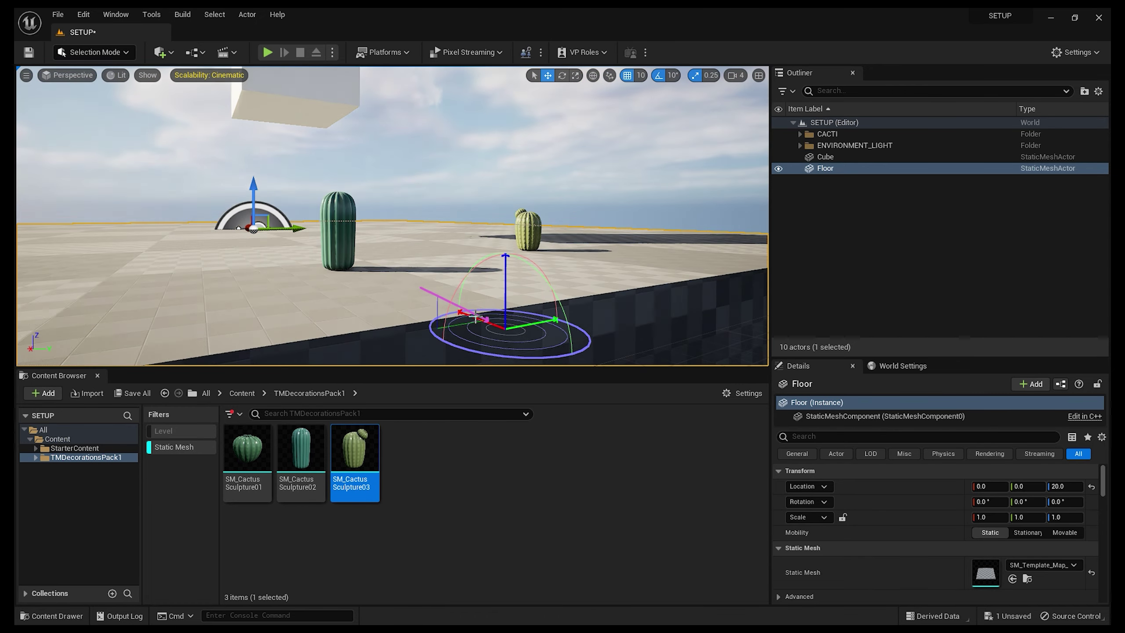
pyautogui.moveTo(413, 297); pyautogui.dragTo(412, 297, button='right')
pyautogui.moveTo(483, 270); pyautogui.dragTo(483, 271, button='right')
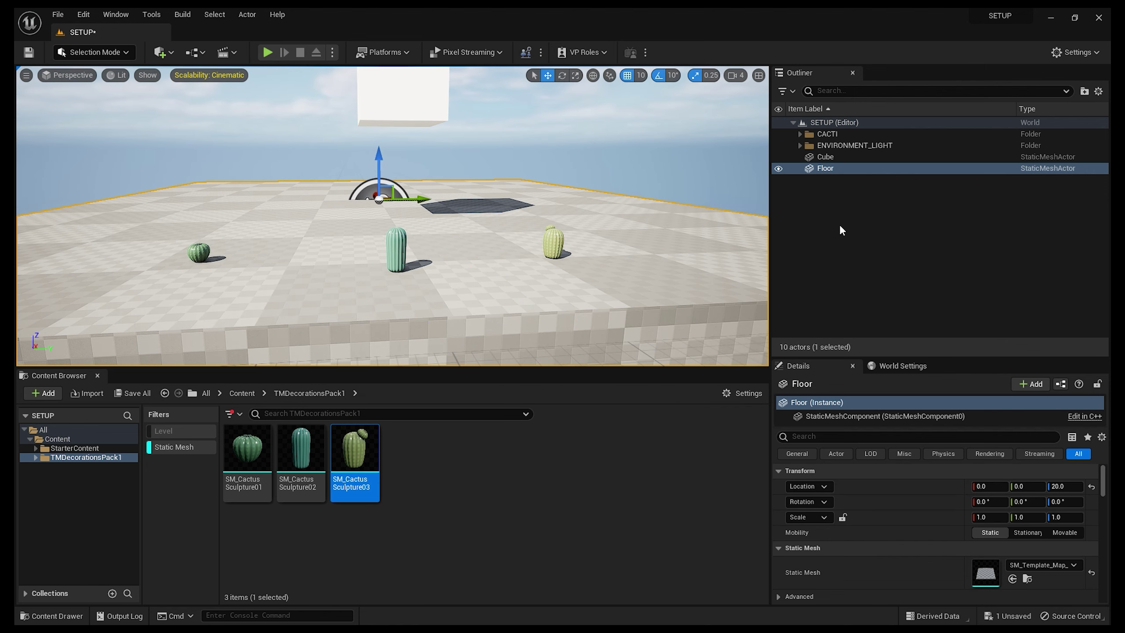
# Step: Expand the ENVIRONMENT_LIGHT folder and tint DirectionalLight0's Light Color slightly away from pure white
pyautogui.click(799, 146)
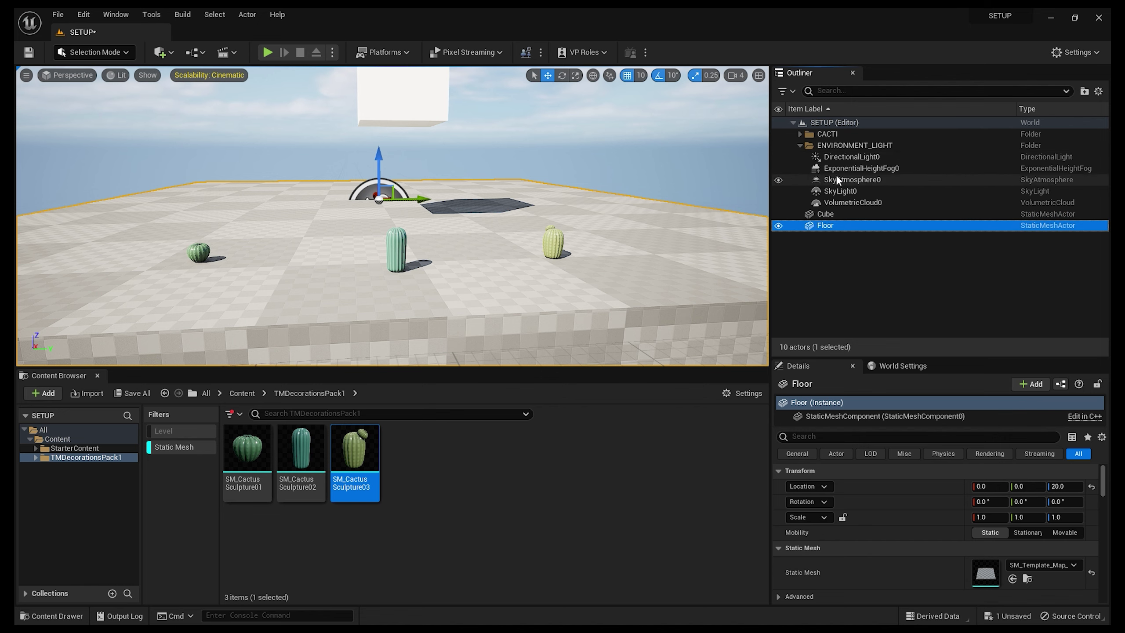
pyautogui.click(851, 157)
pyautogui.scroll(-1, 945, 593)
pyautogui.click(1005, 543)
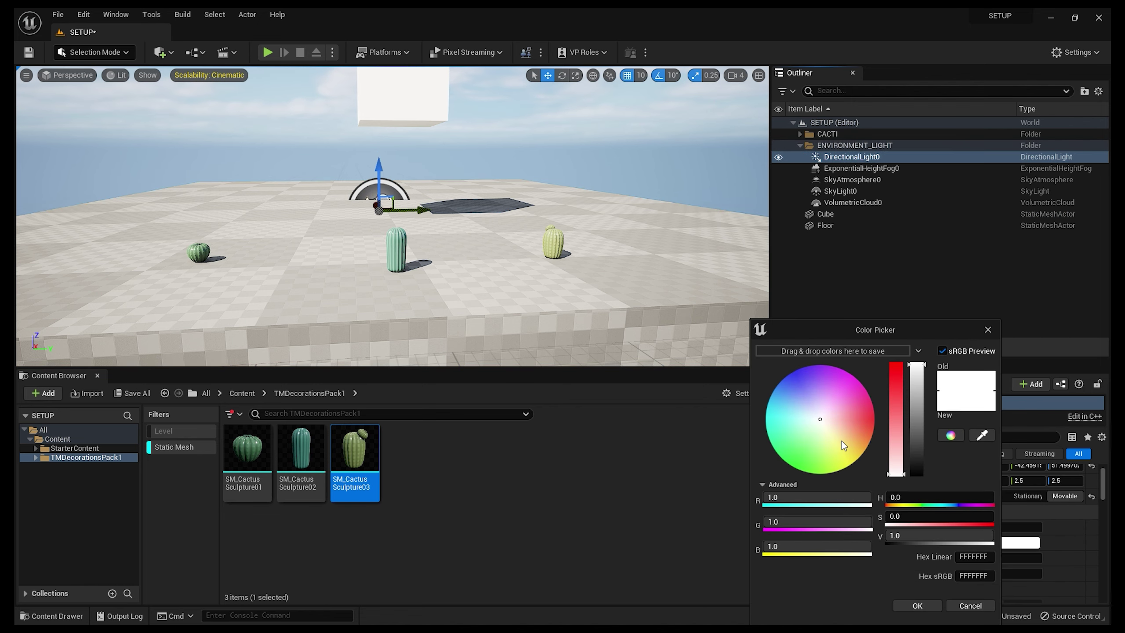
pyautogui.moveTo(816, 423)
pyautogui.mouseDown()
pyautogui.moveTo(847, 379)
pyautogui.moveTo(810, 368)
pyautogui.moveTo(767, 436)
pyautogui.moveTo(837, 438)
pyautogui.moveTo(829, 412)
pyautogui.moveTo(814, 421)
pyautogui.mouseUp()
# Step: Set SkyAtmosphere0's Rayleigh Scattering Scale to 0.071772 and its Mie Scattering Scale to 0.0
pyautogui.click(861, 169)
pyautogui.click(862, 180)
pyautogui.scroll(-2, 952, 550)
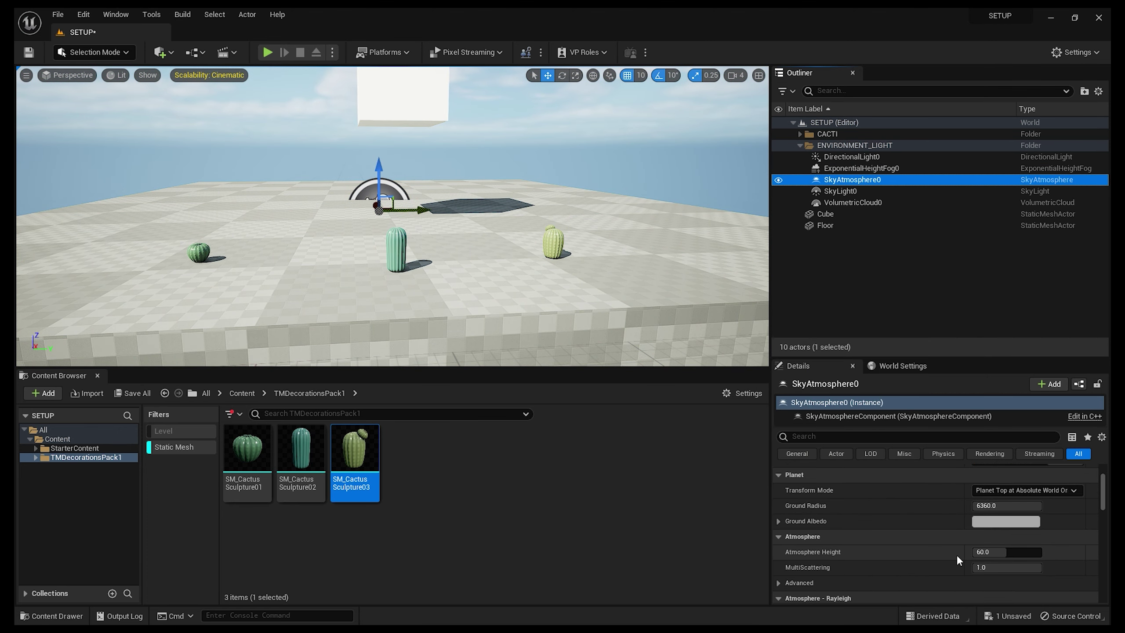
pyautogui.moveTo(1008, 553); pyautogui.dragTo(977, 522)
pyautogui.scroll(-2, 920, 578)
pyautogui.scroll(-1, 920, 578)
pyautogui.moveTo(997, 583); pyautogui.dragTo(972, 584)
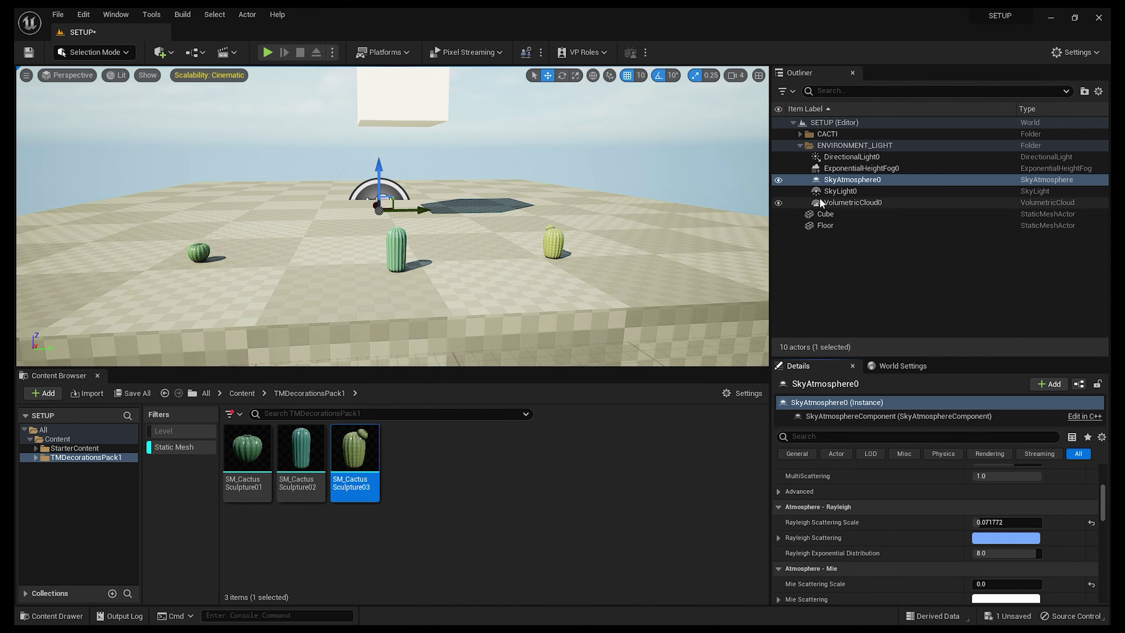
# Step: Hide and show SkyAtmosphere0 to compare the sky with and without it
pyautogui.click(778, 179)
pyautogui.click(779, 180)
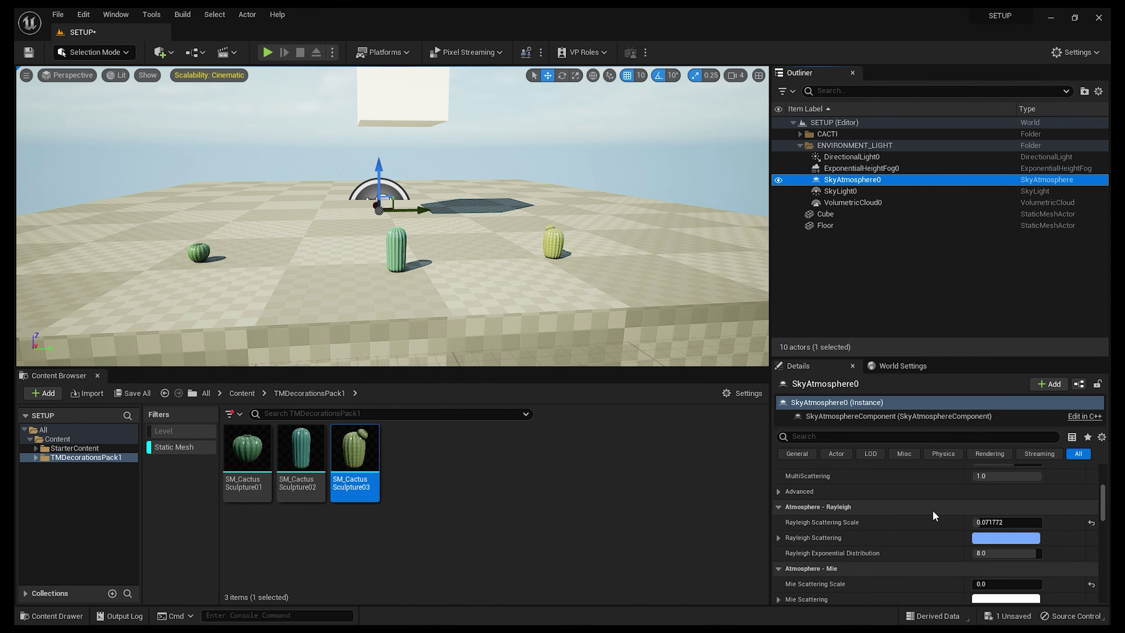
pyautogui.scroll(-3, 928, 523)
# Step: Set ExponentialHeightFog0's Fog Density to 0.05 and expand its Second Fog Data settings
pyautogui.click(843, 167)
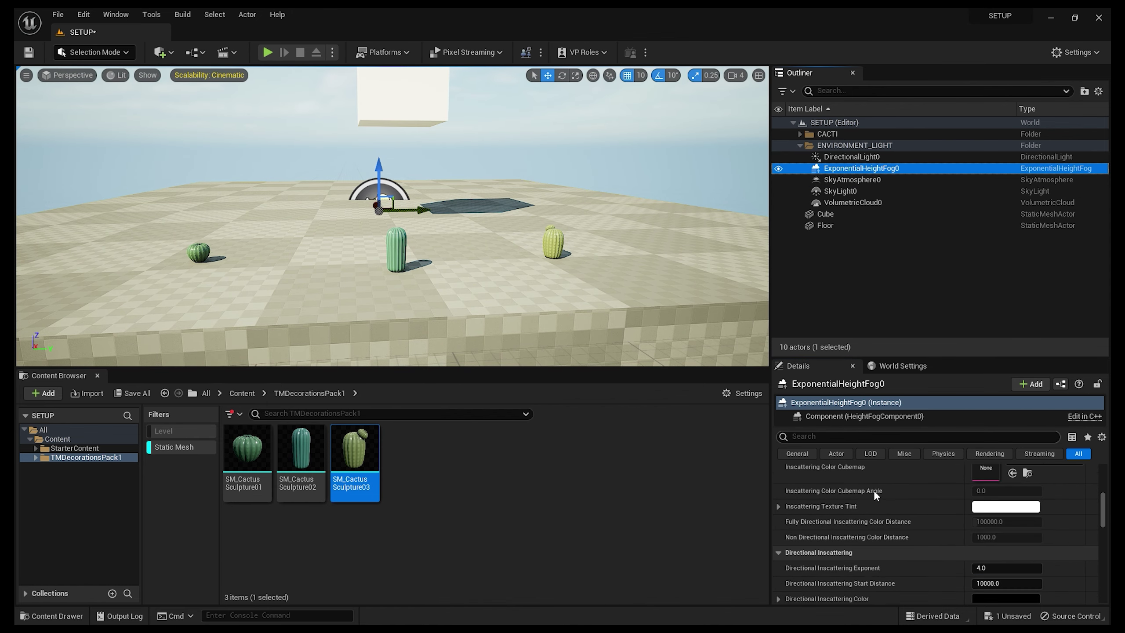
pyautogui.scroll(2, 952, 532)
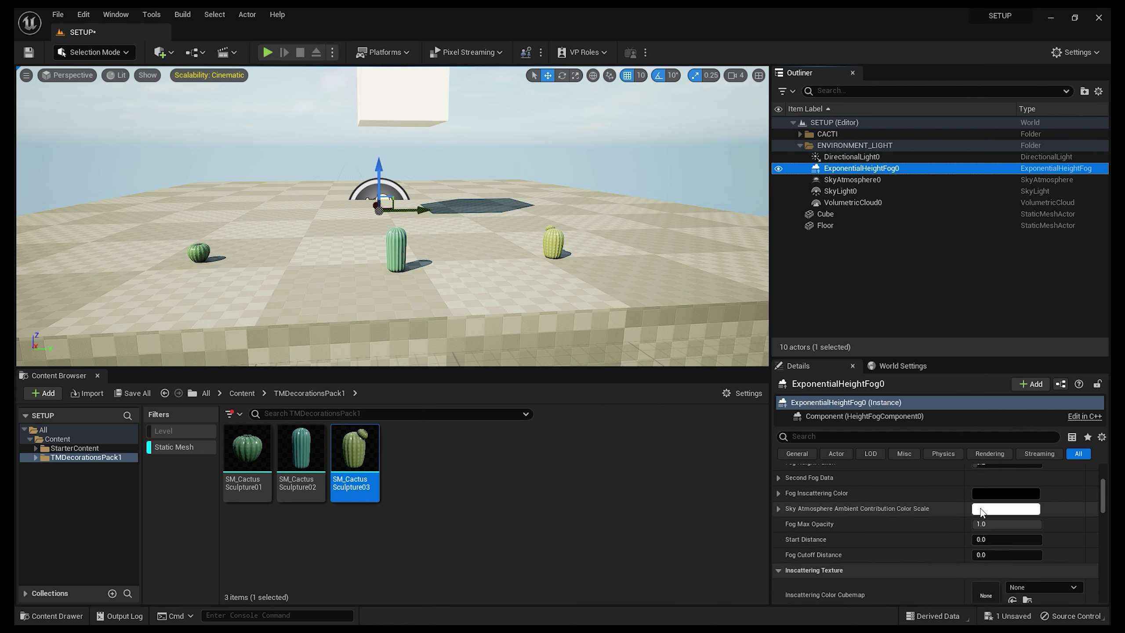
pyautogui.scroll(2, 961, 515)
pyautogui.moveTo(980, 500); pyautogui.dragTo(989, 502)
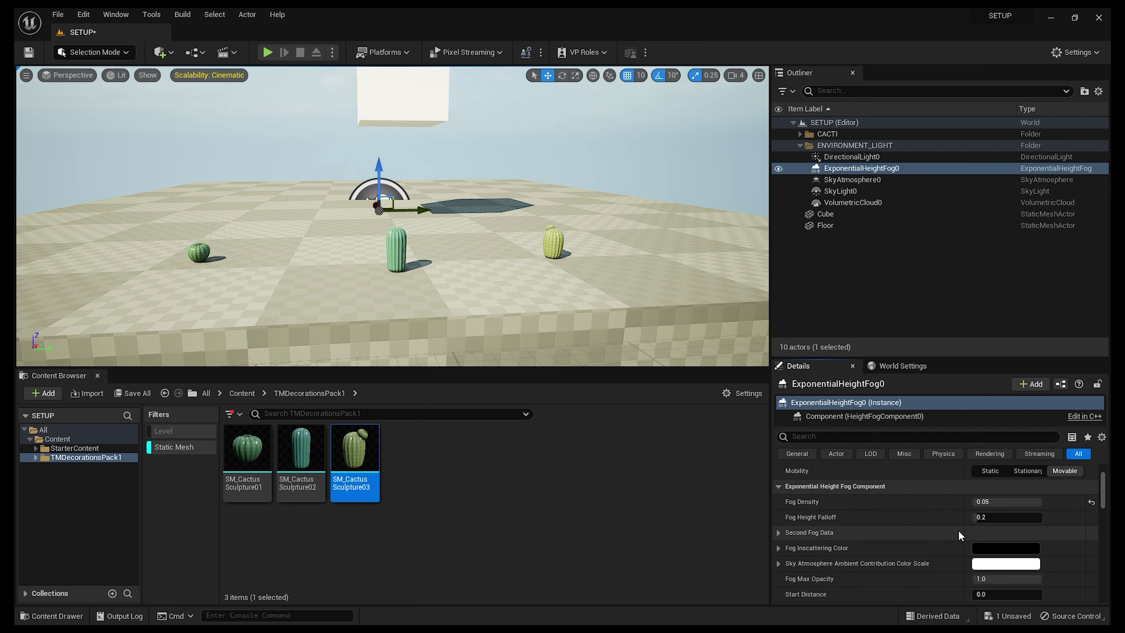
pyautogui.click(778, 532)
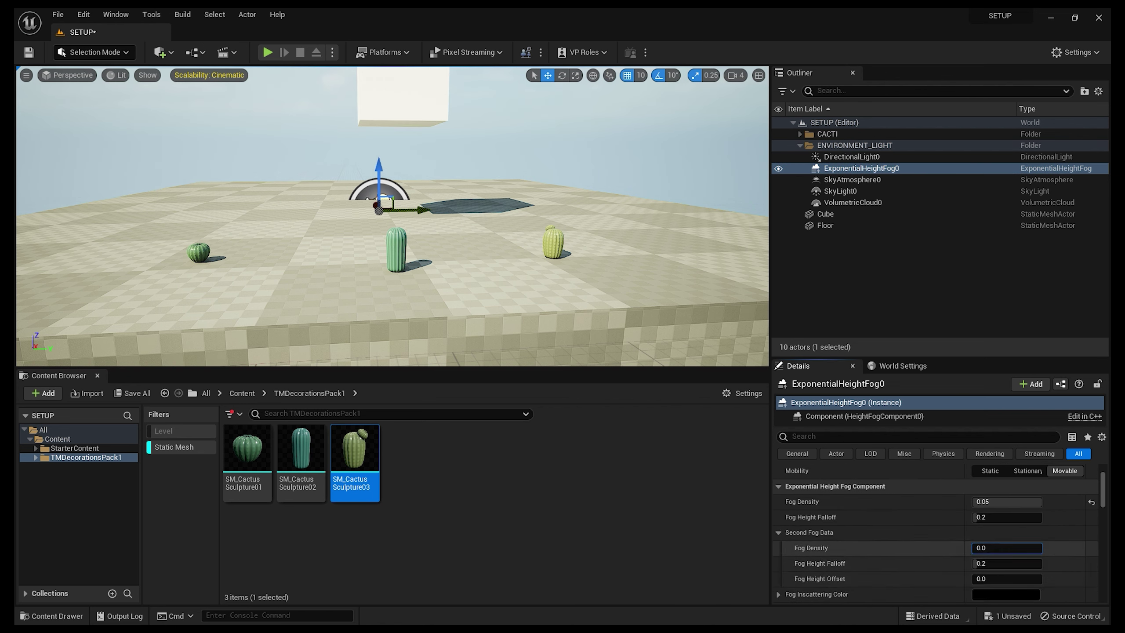